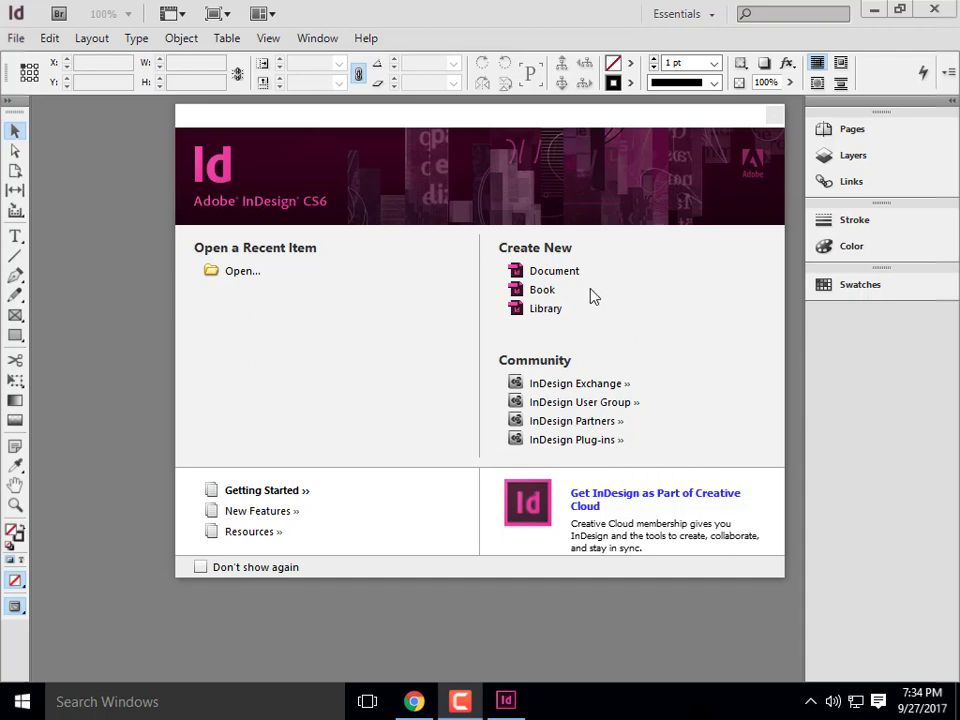
left_click(563, 275)
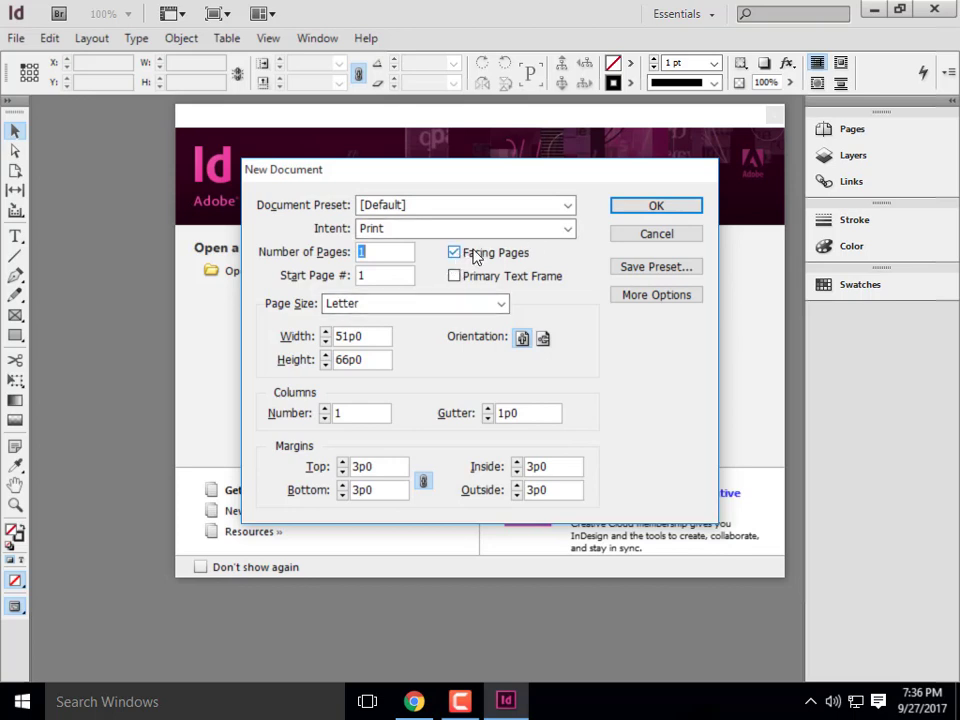
left_click(542, 341)
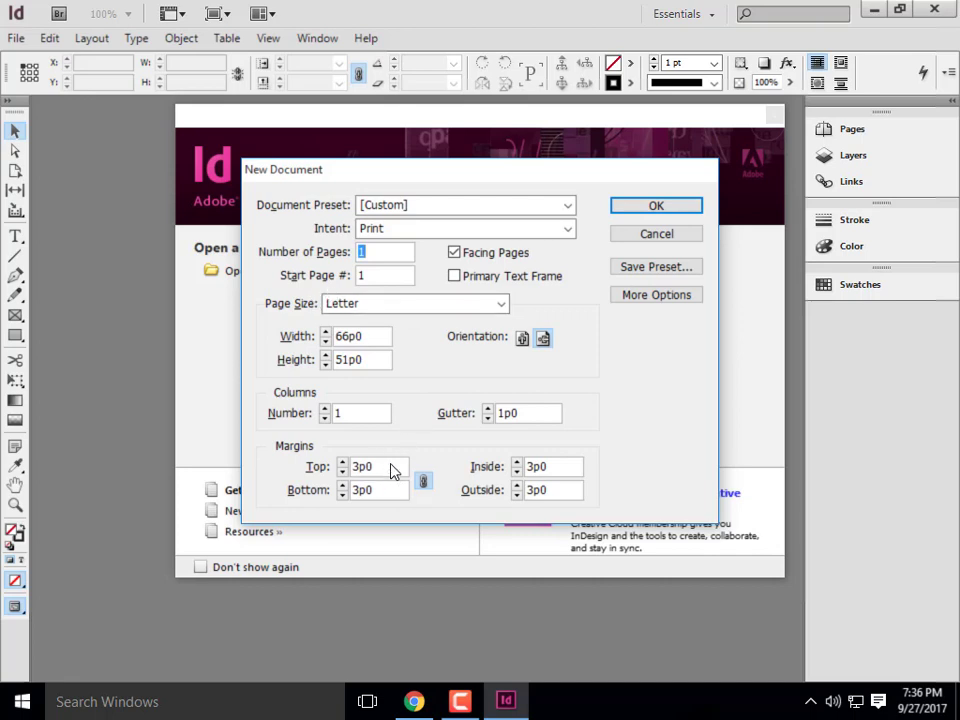
left_click(308, 466)
type("0")
key("Return")
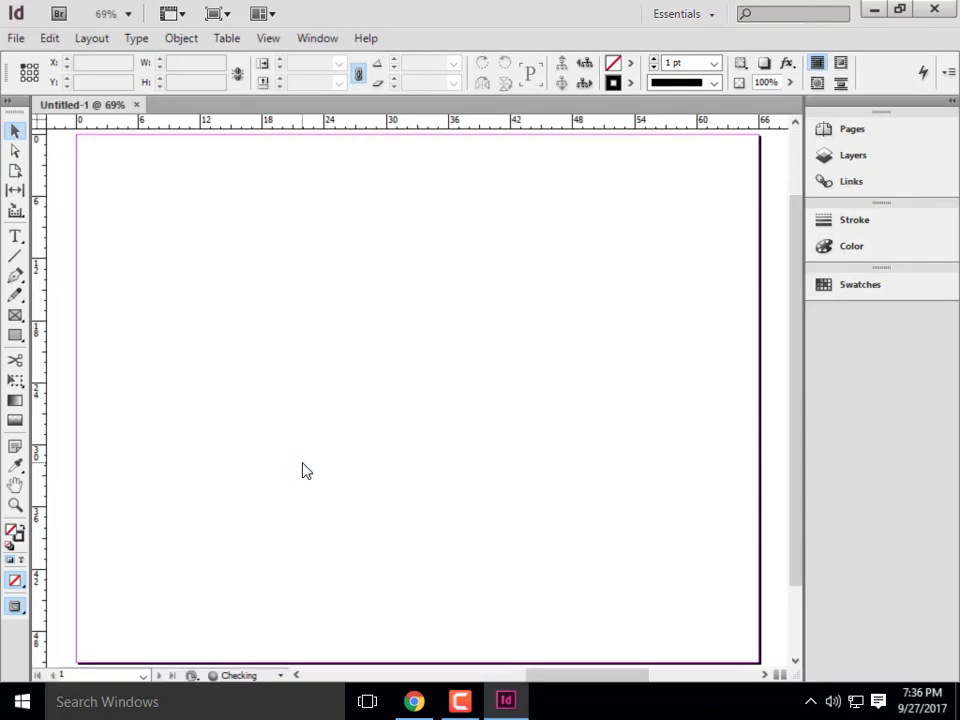
left_click(136, 104)
- Start a new Letter-size print document in landscape orientation with all margins set to 0
left_click(550, 271)
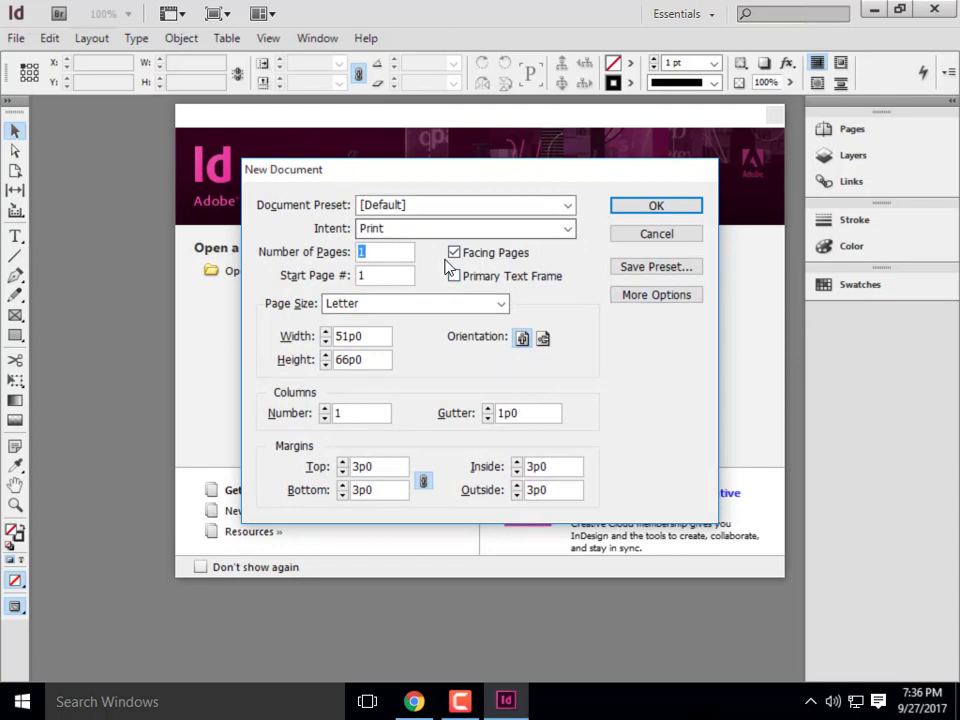
left_click(543, 338)
left_click(300, 467)
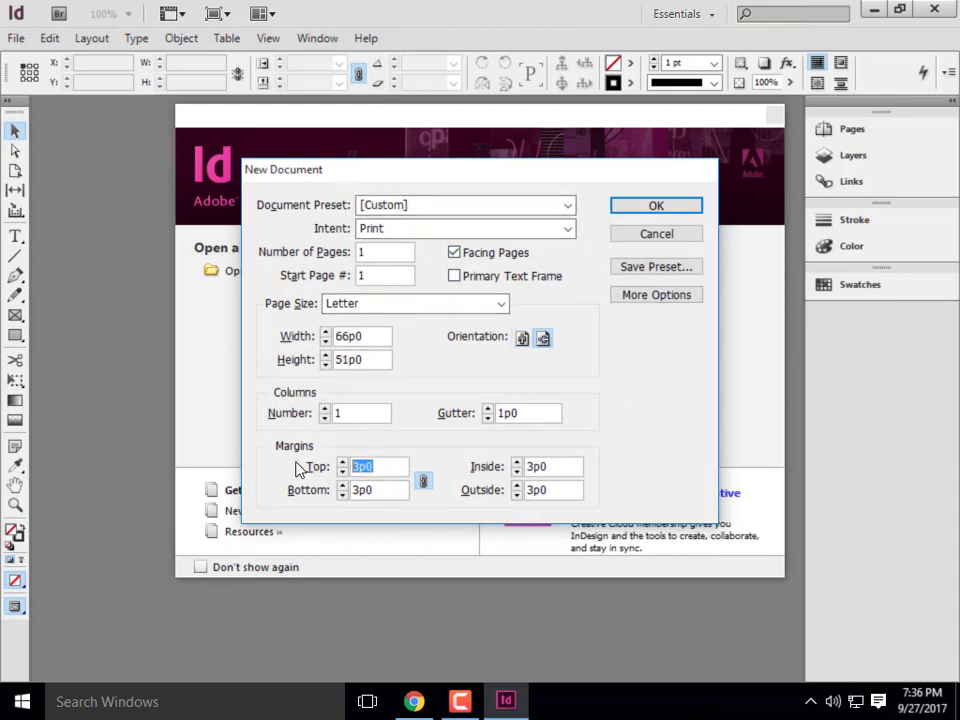
type("0")
left_click(568, 467)
- Set the bleed to 1/8" on all sides, change the inside bleed to 0, and create the document
left_click(648, 297)
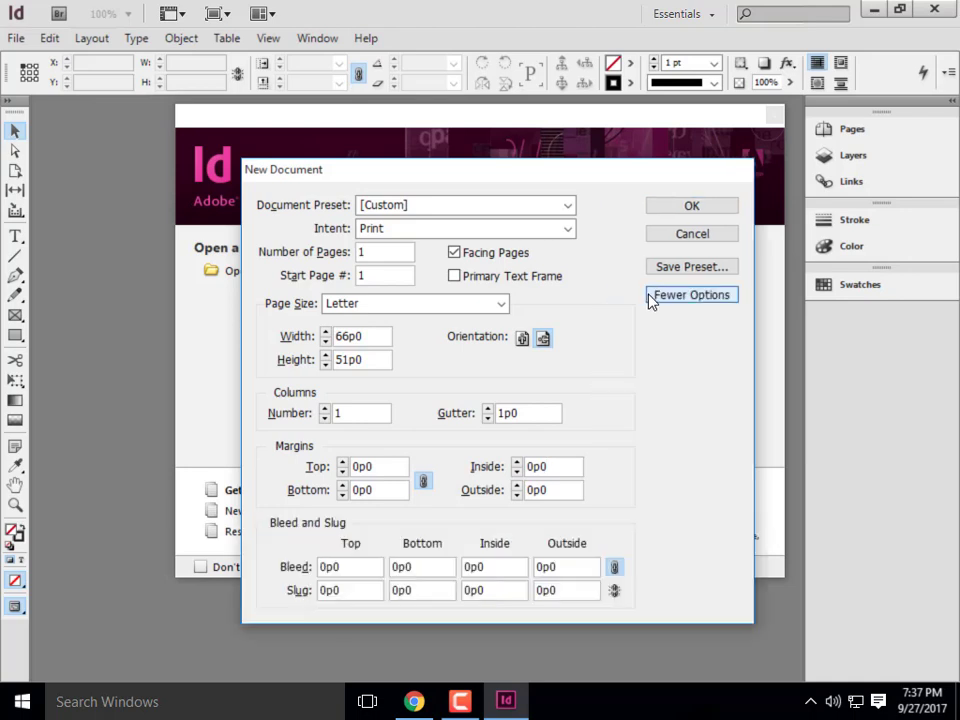
left_click(353, 567)
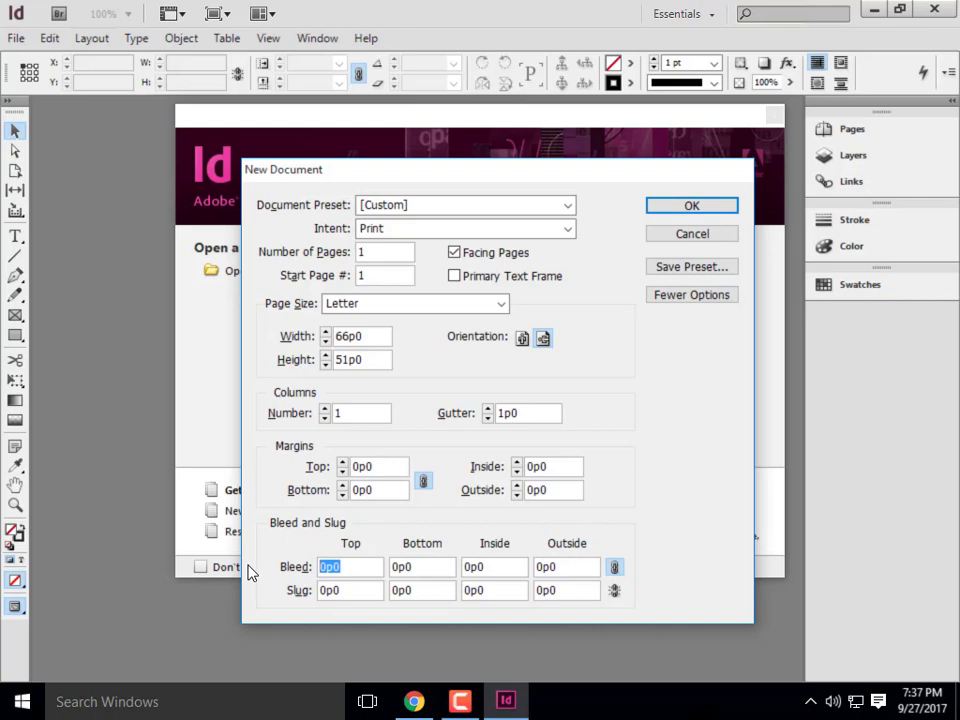
type("1/8\"")
left_click(428, 574)
left_click(617, 567)
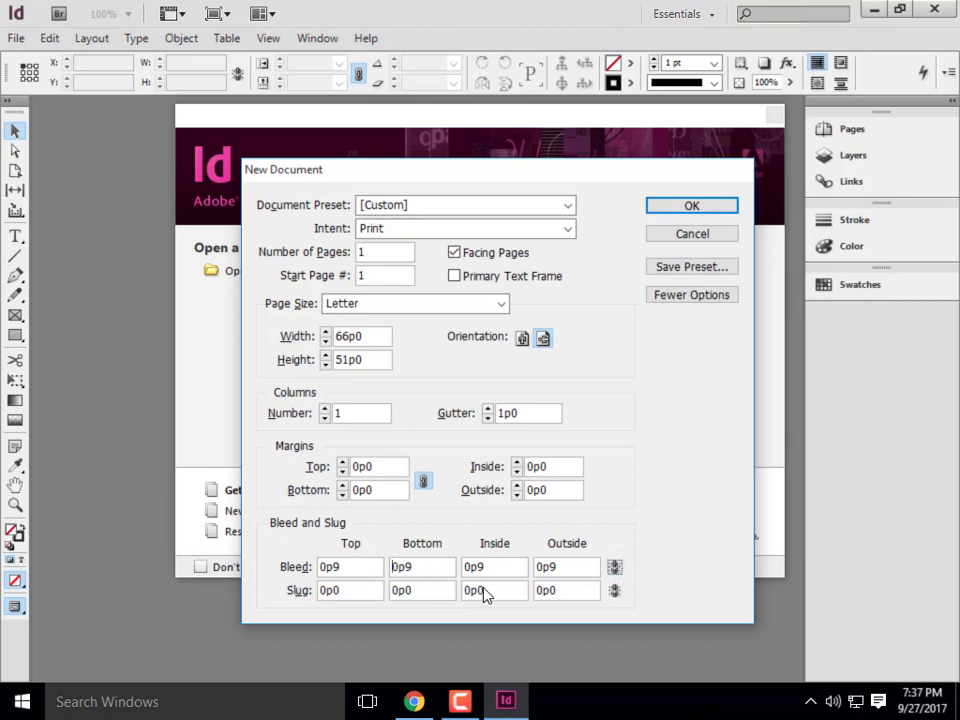
left_click_drag(491, 570, 465, 626)
mouse_move(510, 707)
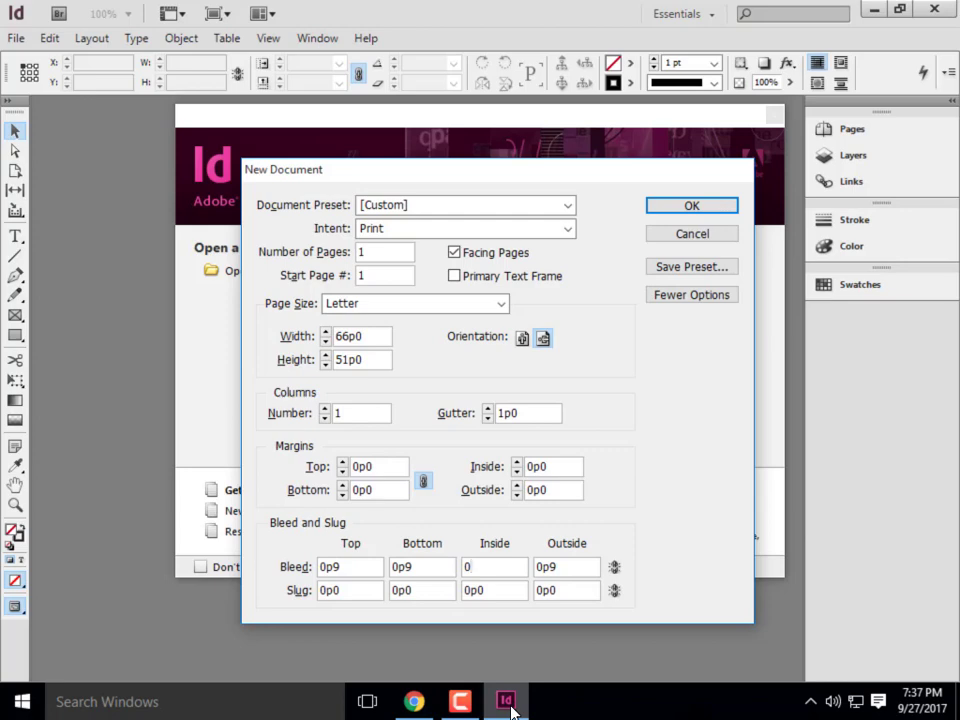
mouse_move(510, 708)
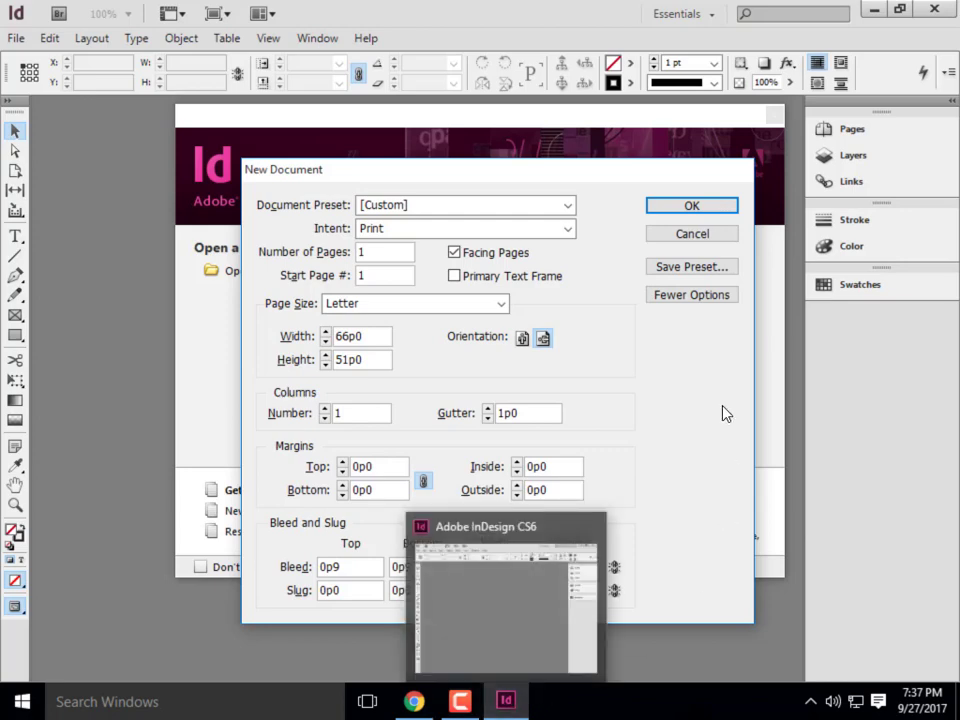
left_click(693, 210)
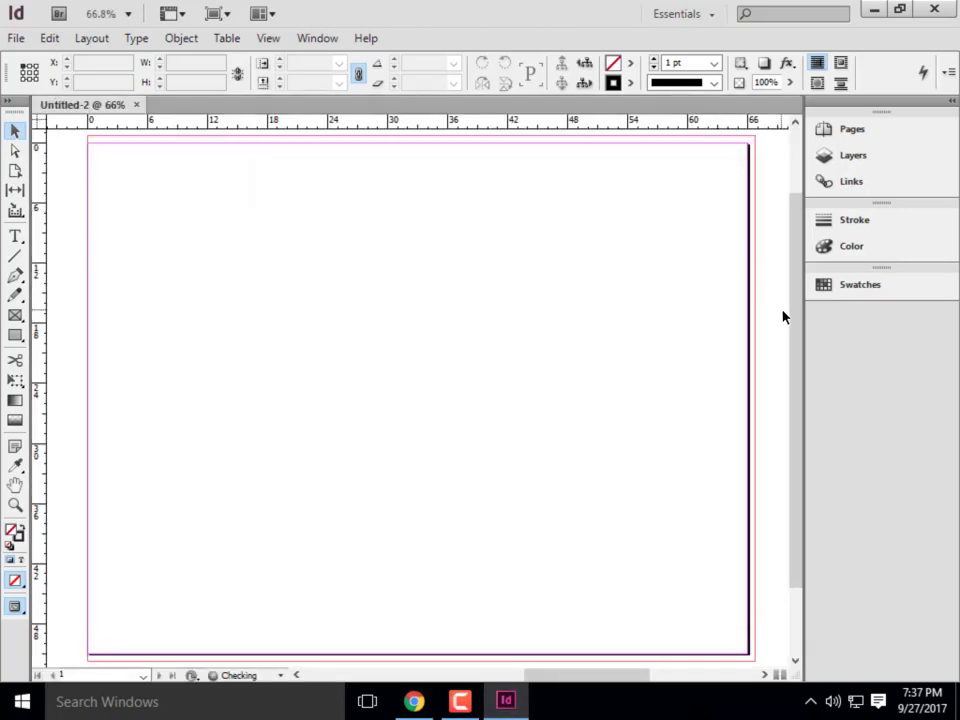
- Change the ruler units of both rulers to inches
key("ctrl+minus")
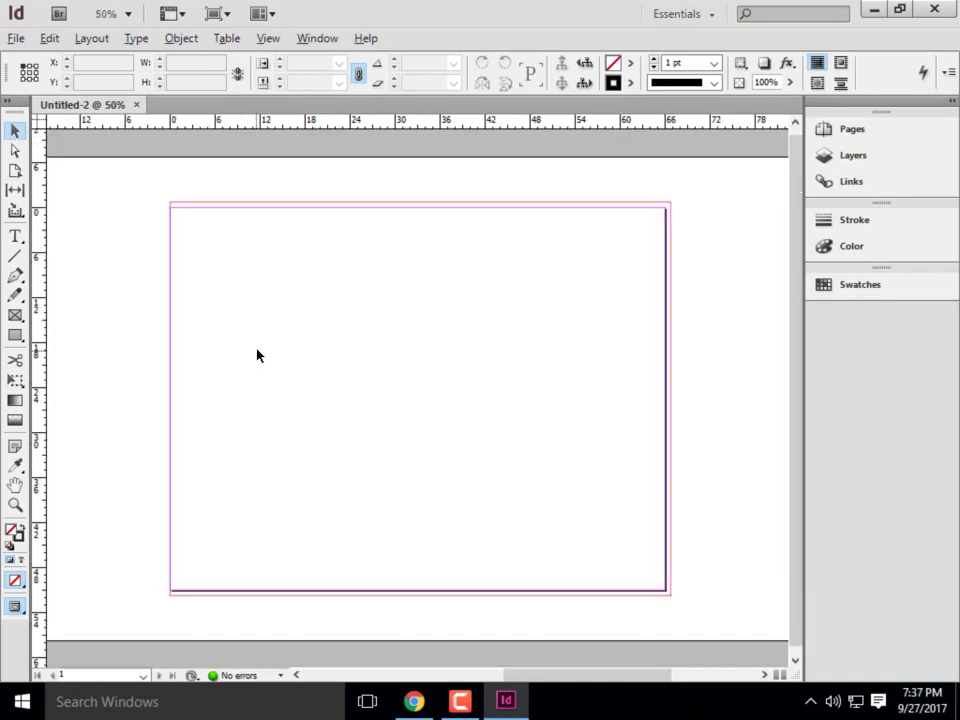
key("alt")
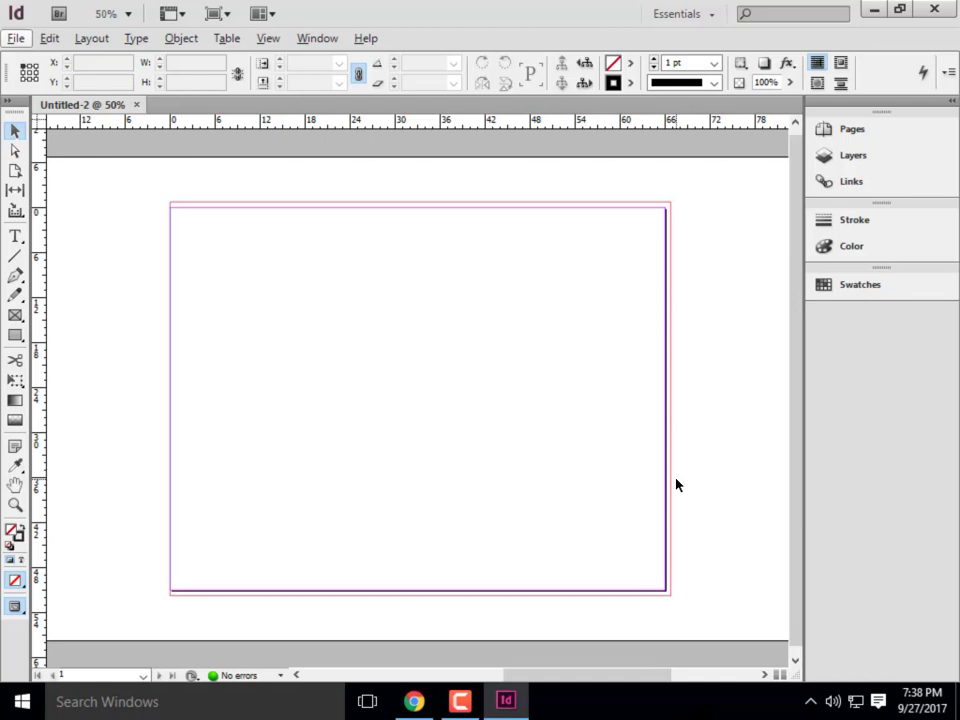
right_click(40, 123)
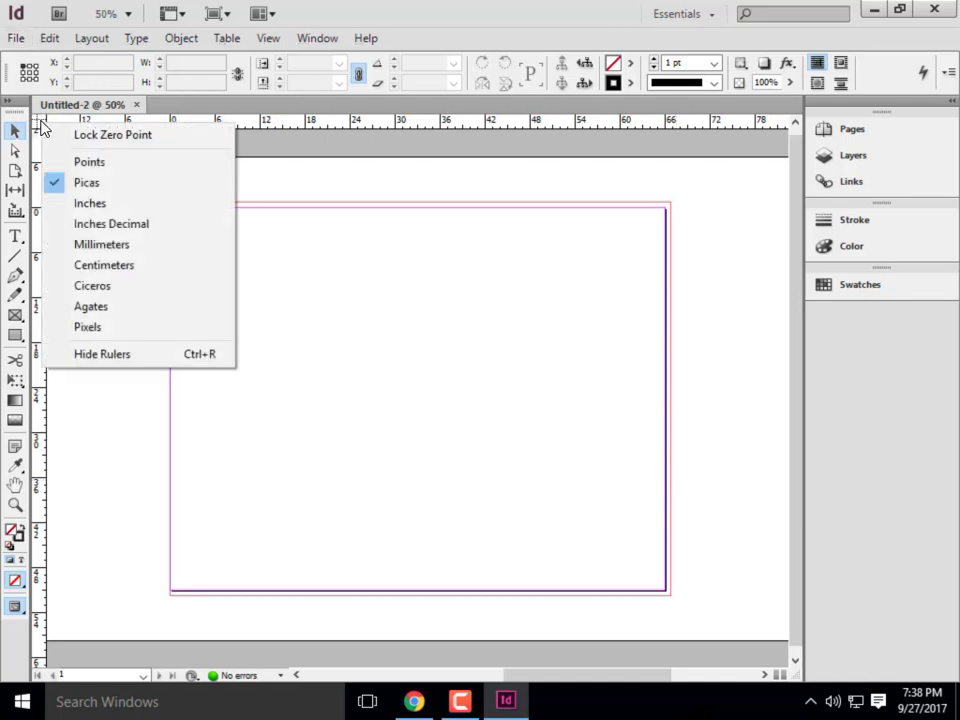
left_click(100, 203)
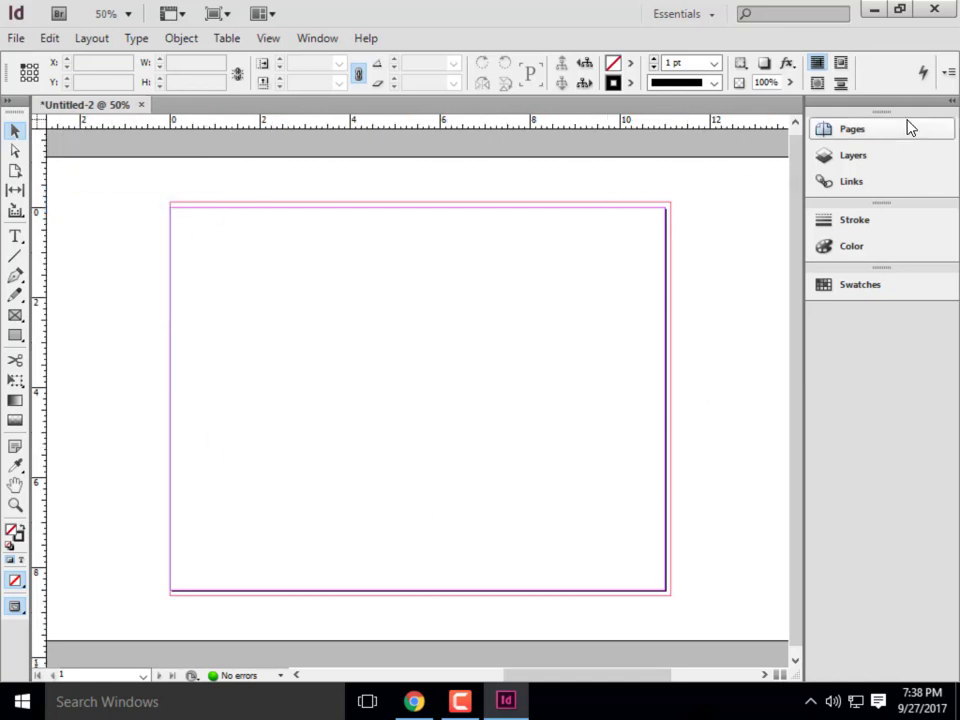
- Open the A-Master spread for editing, with both of its pages in view
left_click(881, 131)
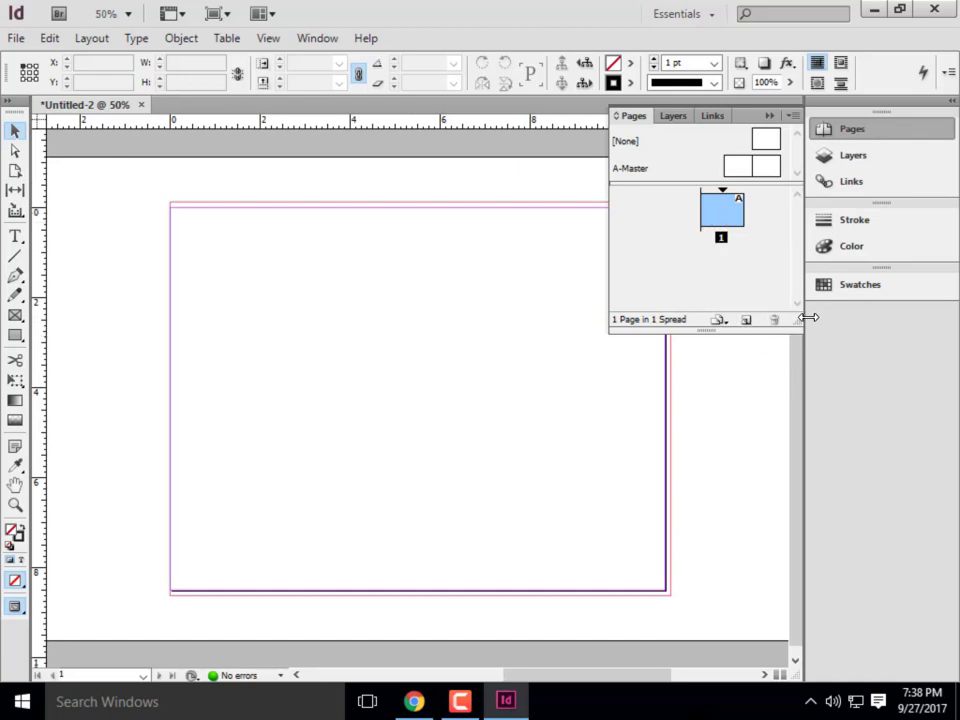
double_click(738, 168)
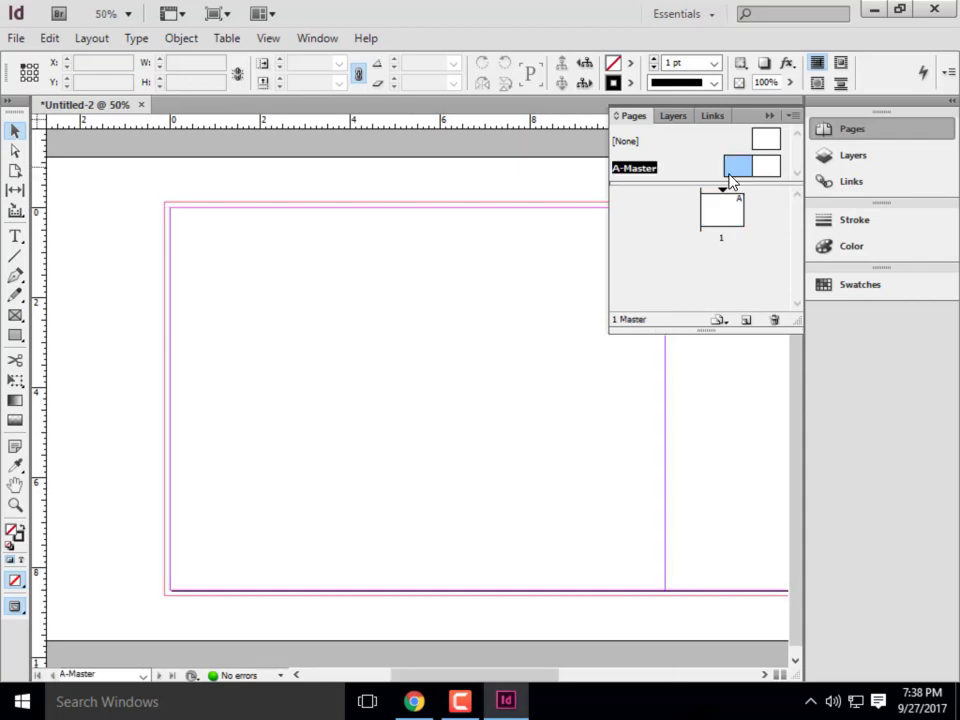
scroll(418, 355, "down", 3)
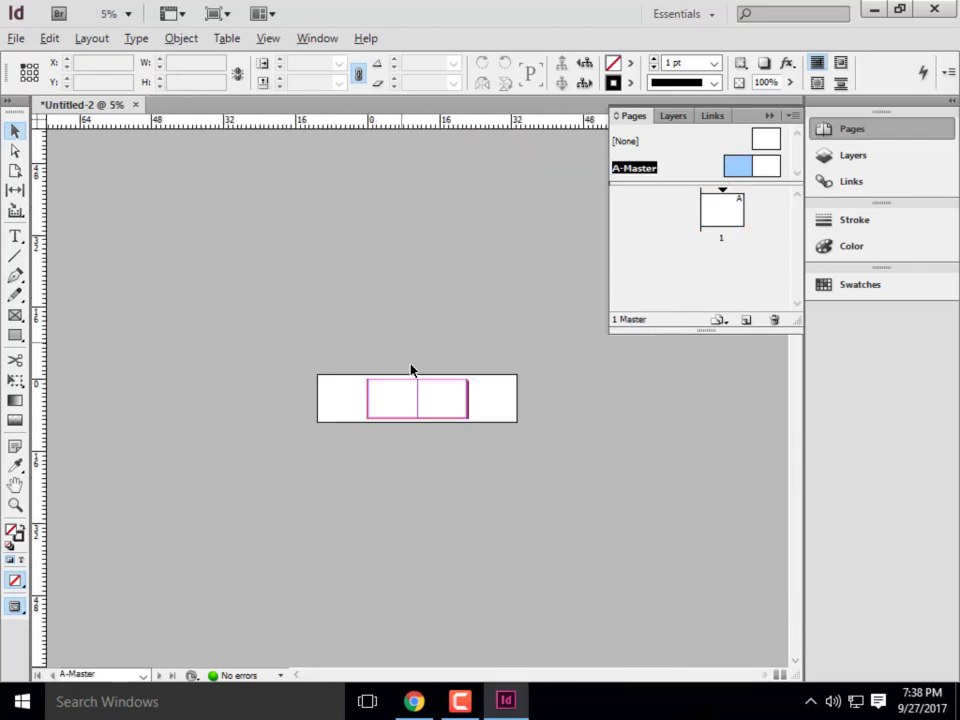
scroll(412, 369, "up", 2)
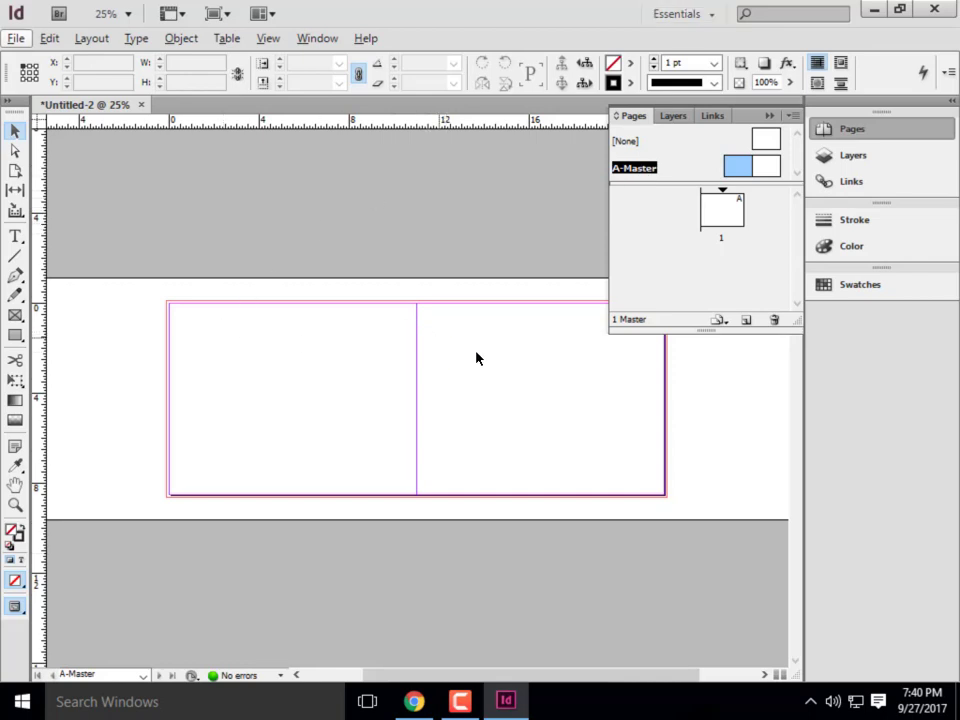
- Add a second layer, and turn Layer 1 into a non-printing layer named Guides
left_click(882, 165)
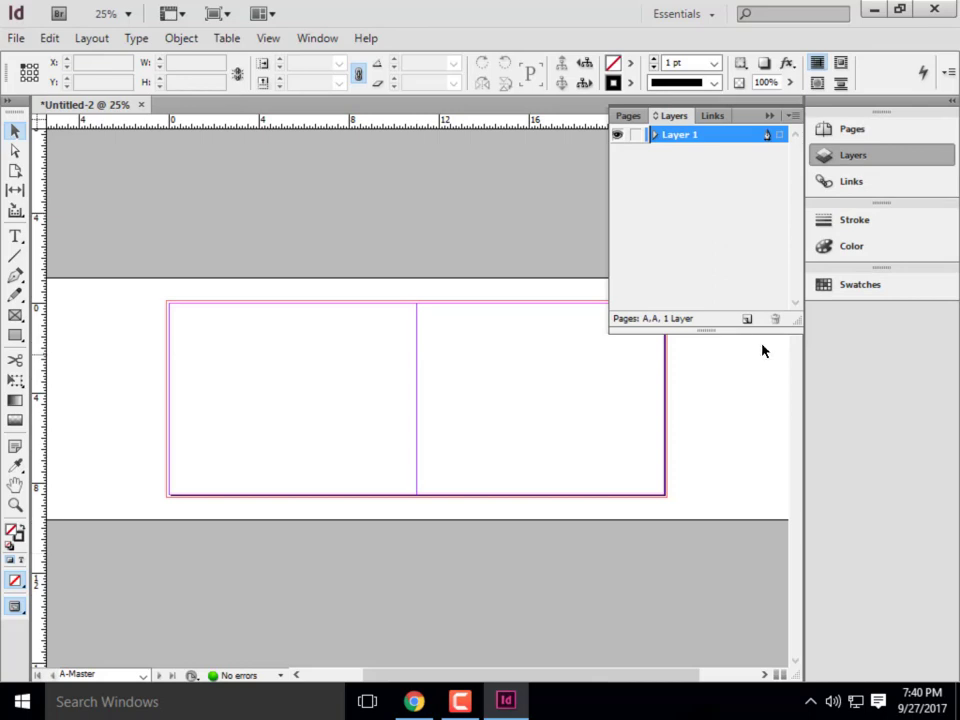
left_click(746, 319)
left_click(686, 153)
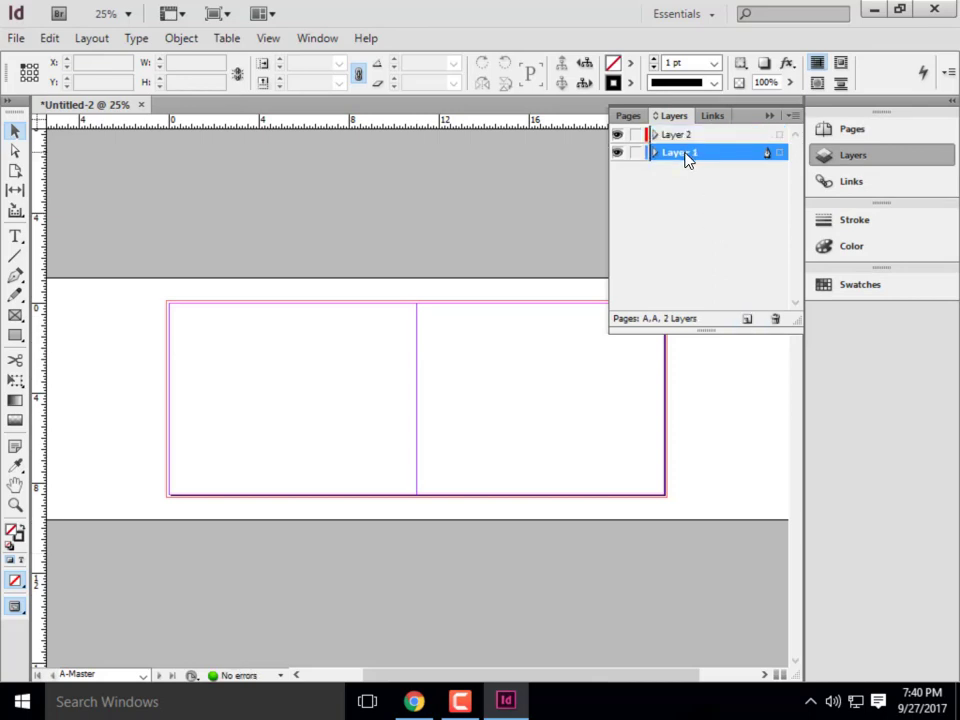
right_click(686, 153)
left_click(677, 154)
double_click(684, 155)
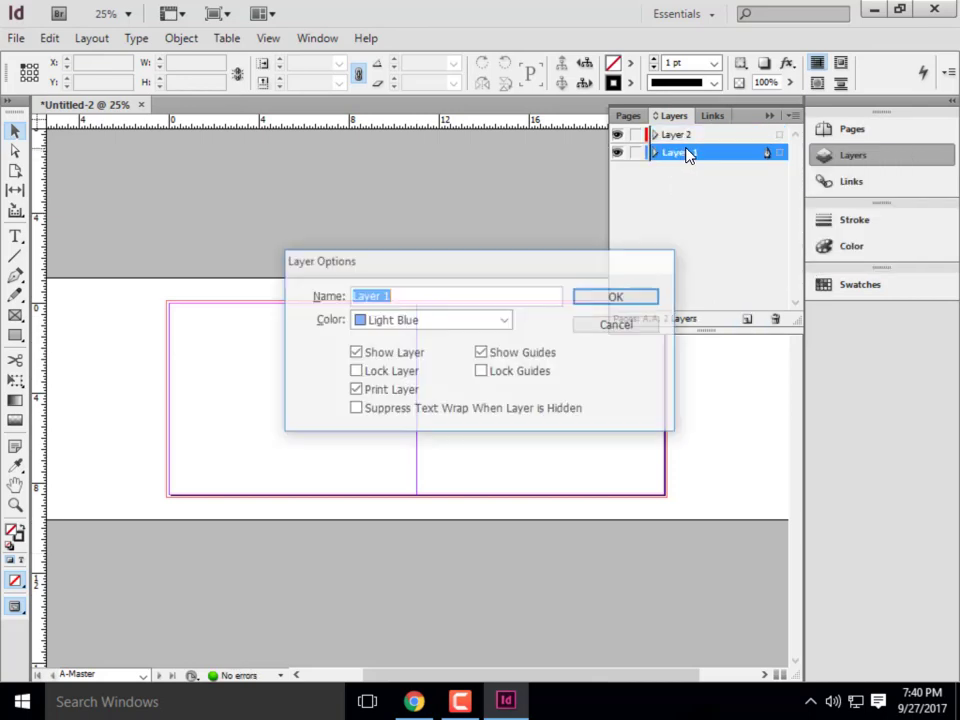
type("Gu")
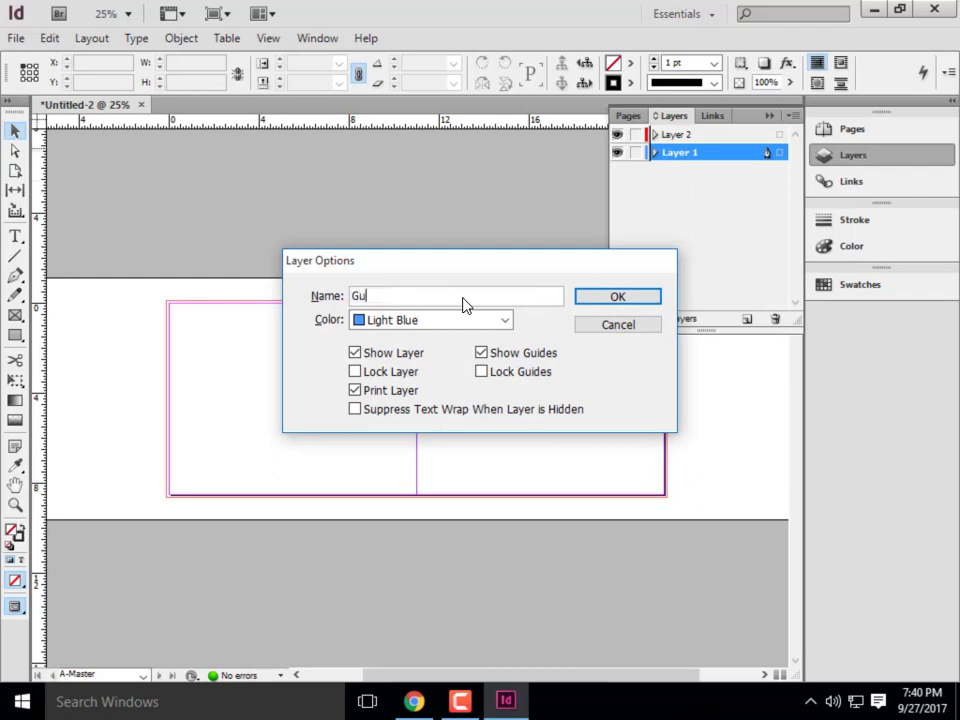
type("ides")
left_click(354, 390)
left_click(616, 299)
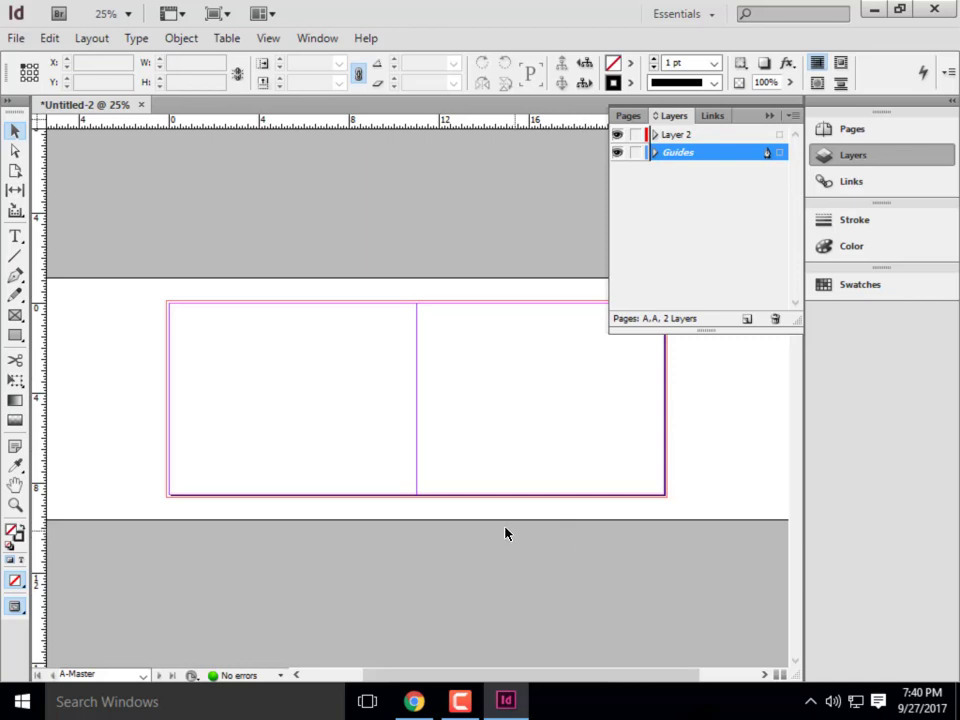
- Place a vertical ruler guide at X 5.5 in, halfway across the left page of the master spread
key("ctrl+minus")
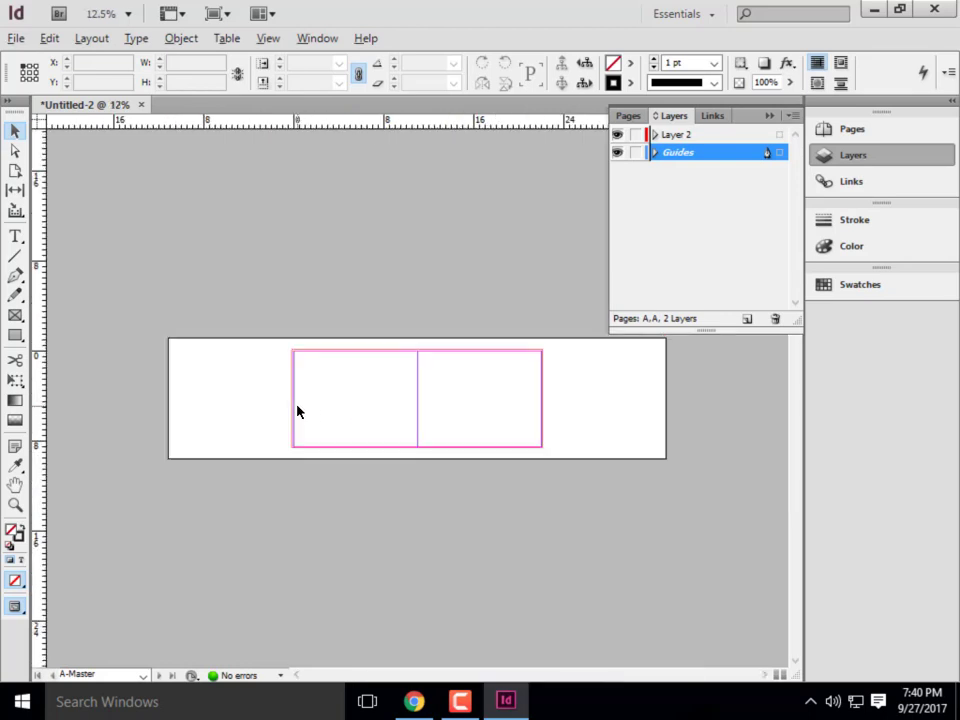
key("ctrl+equal")
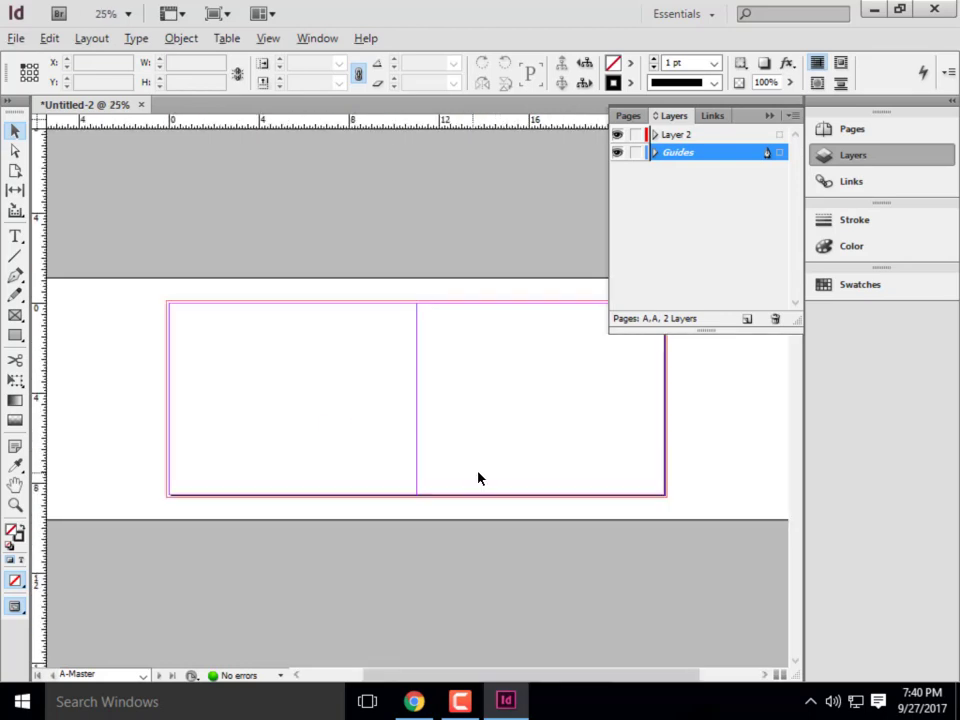
left_click(769, 117)
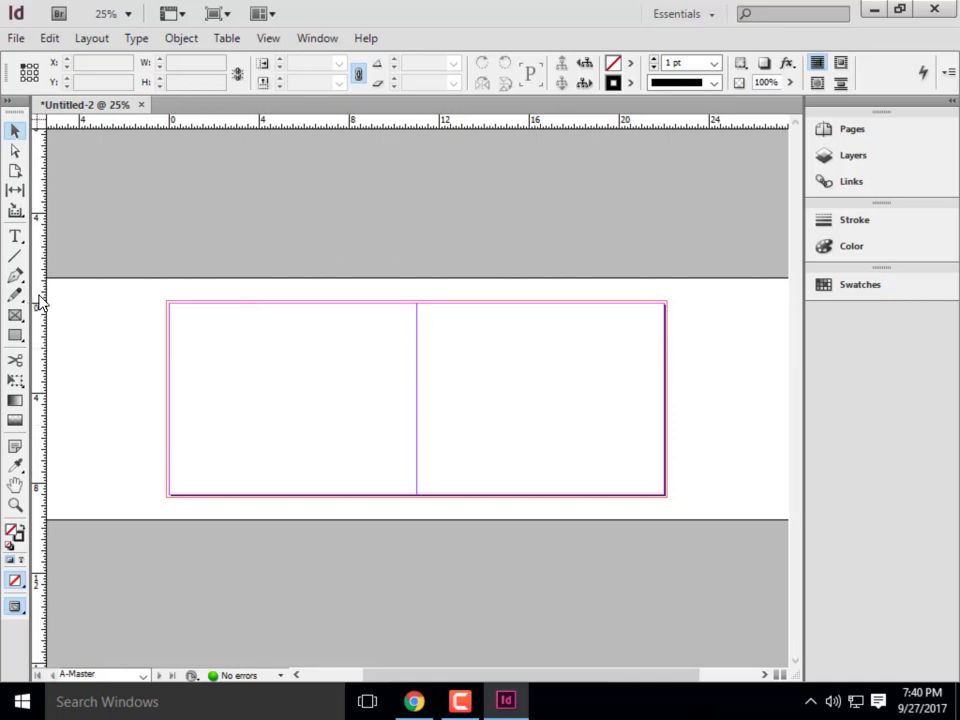
left_click_drag(40, 302, 293, 292)
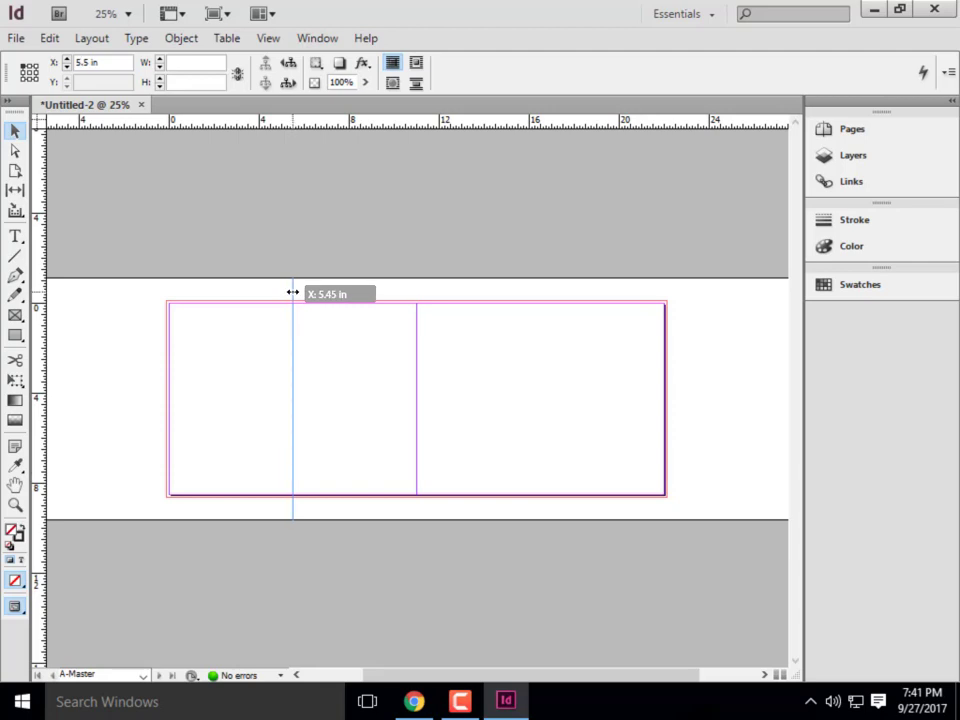
mouse_move(292, 291)
left_mouse_down()
mouse_move(306, 291)
mouse_move(278, 299)
mouse_move(292, 297)
left_mouse_up()
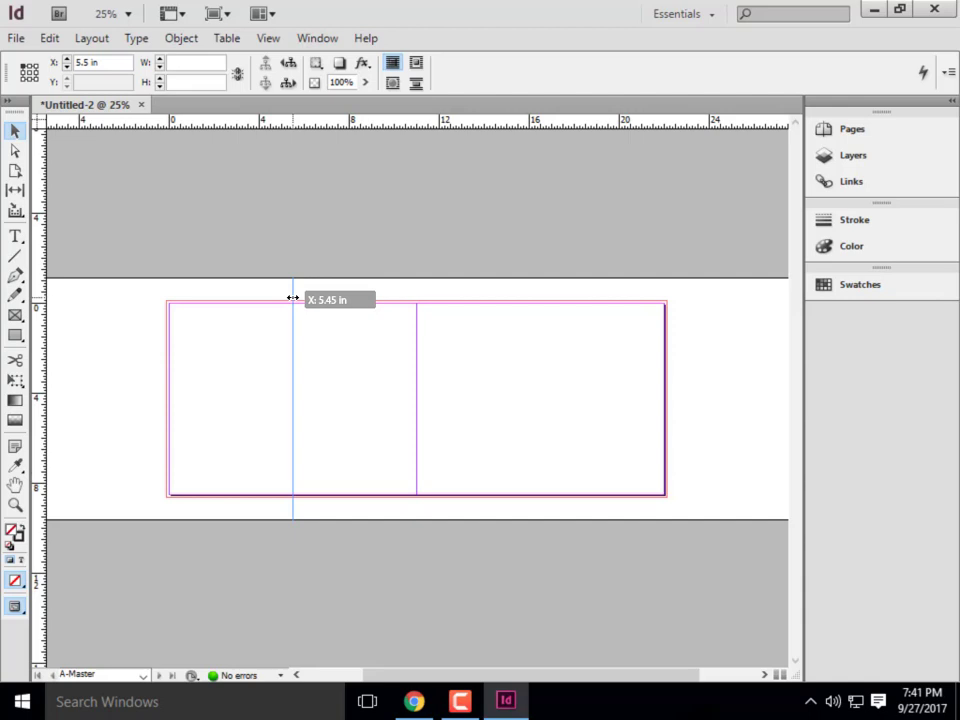
left_click_drag(293, 298, 293, 300)
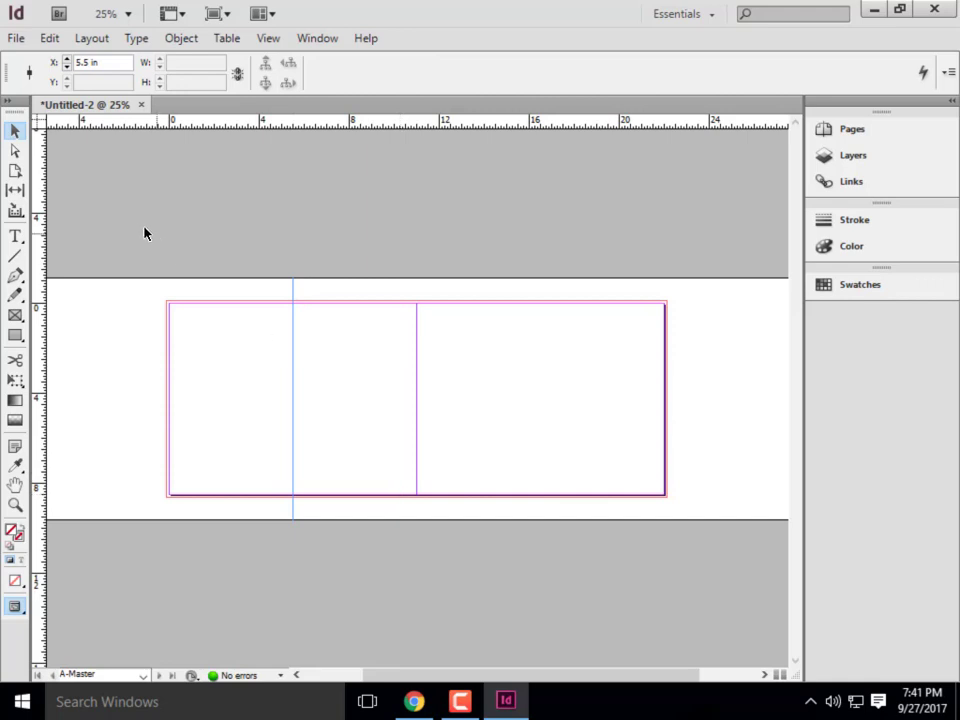
- Place a second vertical ruler guide at X 16.5 in, halfway across the right page of the master spread
left_click_drag(38, 258, 553, 258)
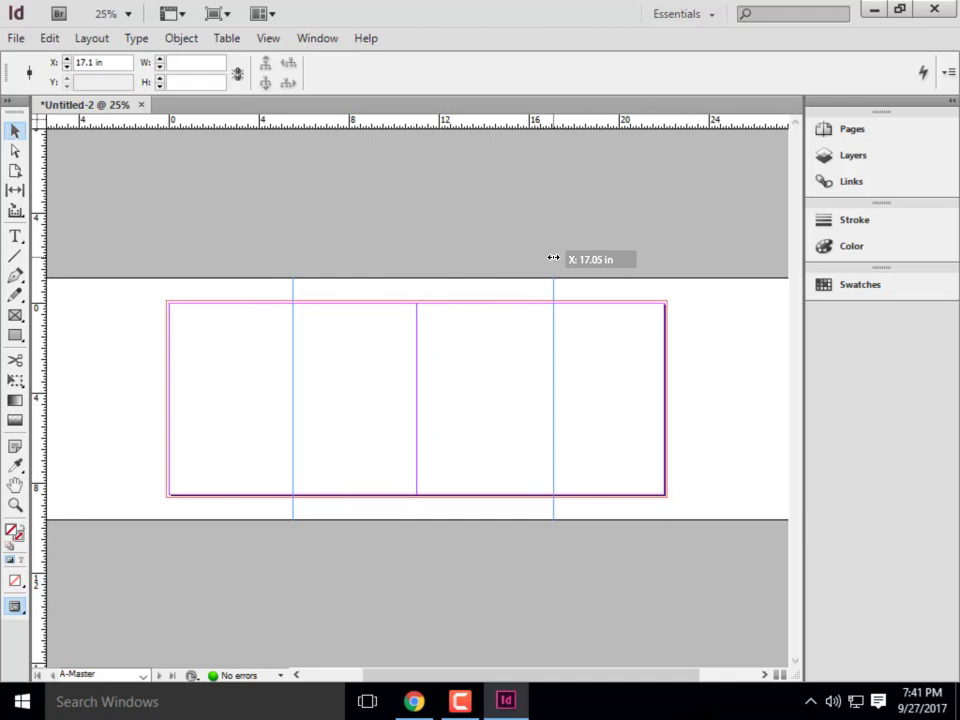
left_click_drag(553, 258, 539, 275)
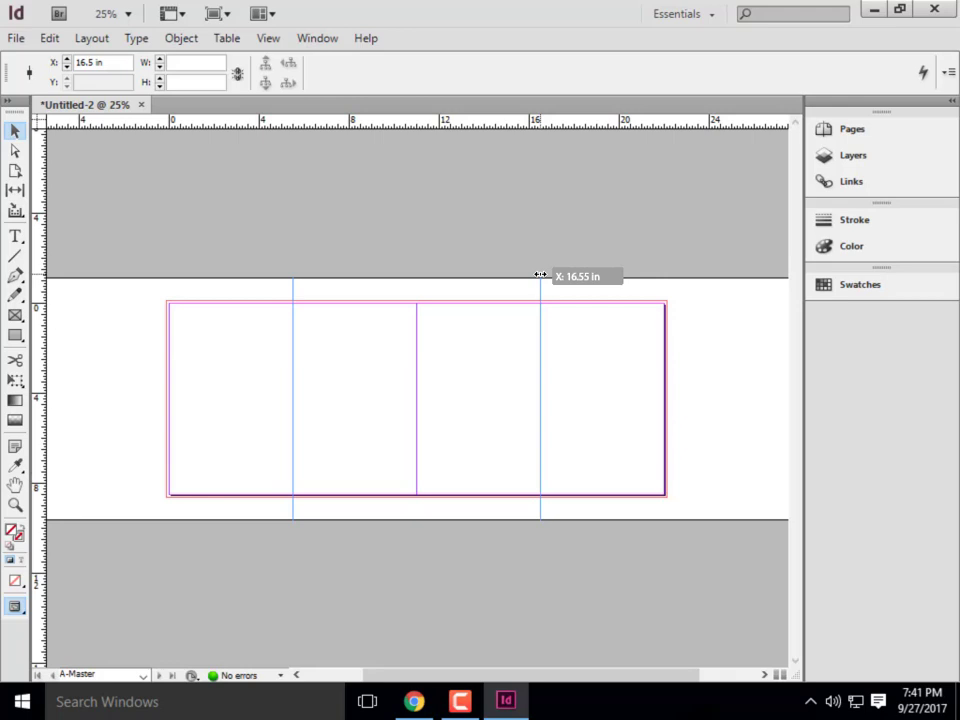
left_click_drag(539, 274, 540, 274)
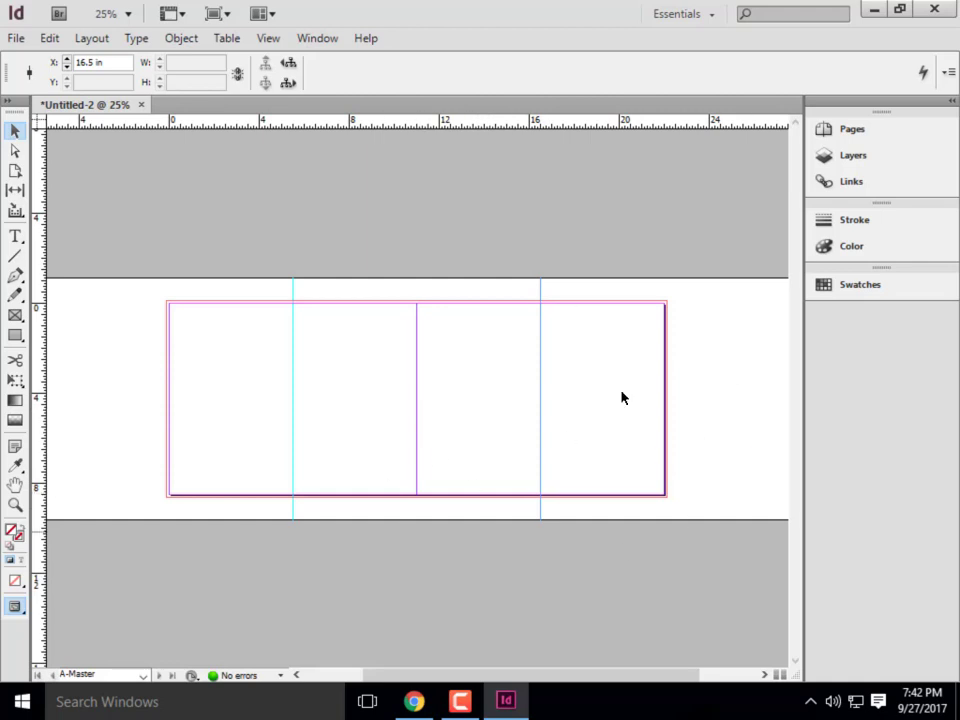
left_click(15, 315)
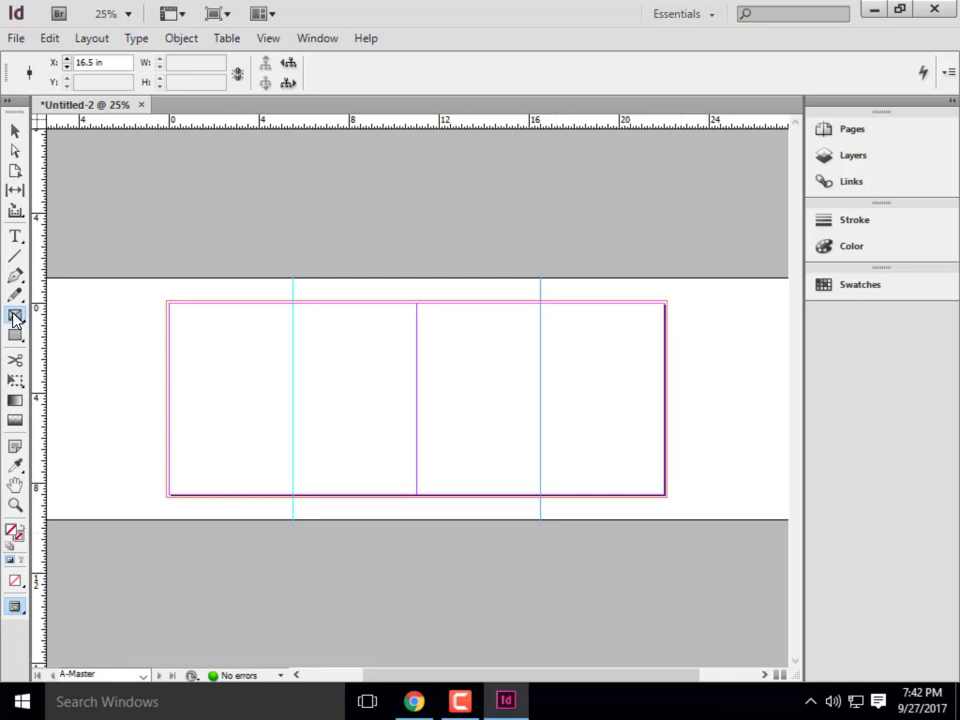
scroll(347, 392, "up", 2)
key("ctrl+minus")
key("ctrl+minus")
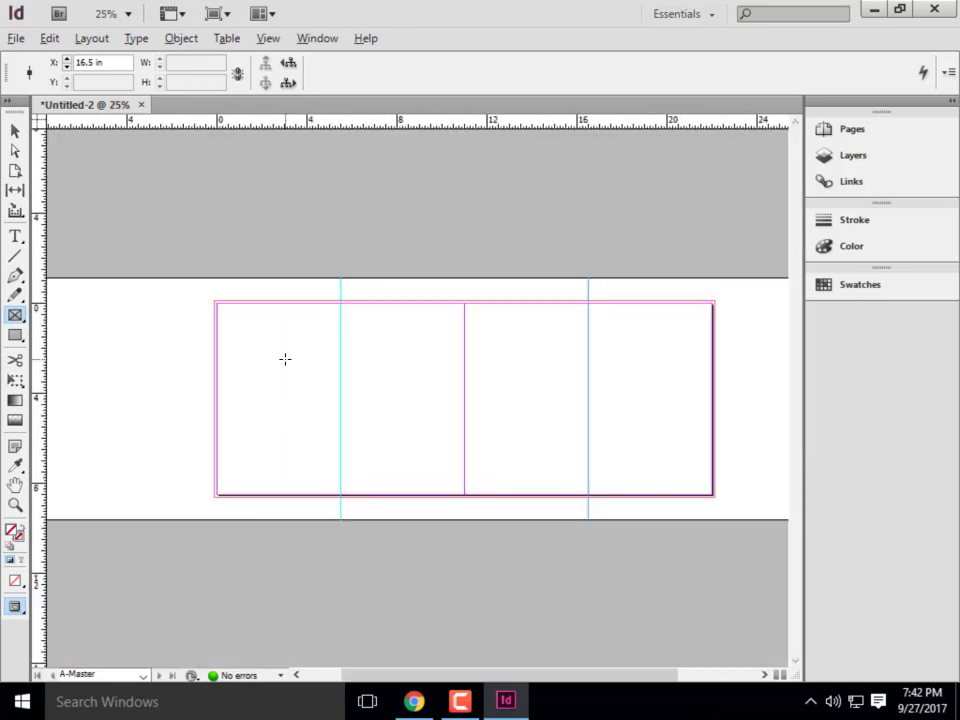
key("alt")
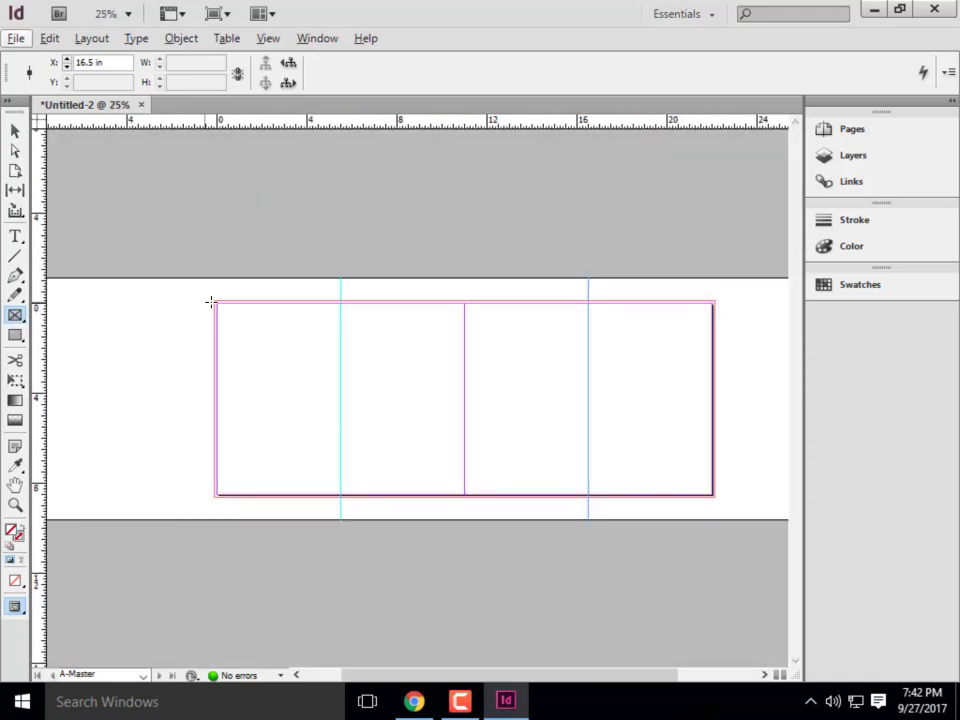
- Place a horizontal ruler guide at about Y 1.05 in across the whole A-Master spread
left_click(15, 131)
left_click_drag(343, 122, 179, 327)
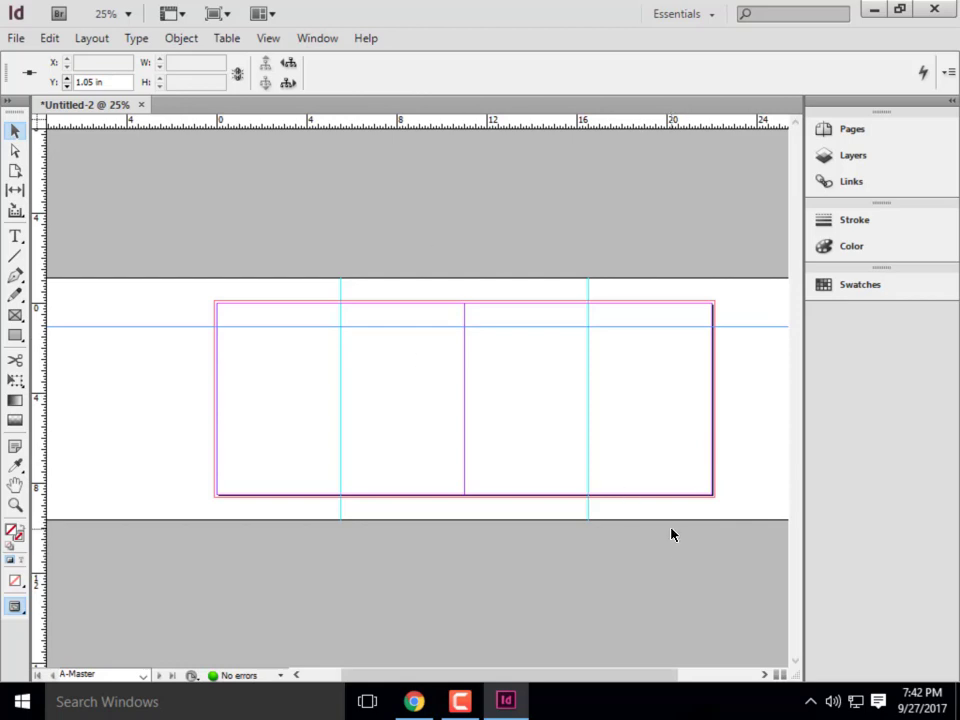
- Draw a rectangular frame, 16.625 by 8.75 in, from the left page's upper outer bleed corner to the bottom bleed at the 16.5 in guide
scroll(340, 390, "up", 1)
scroll(417, 391, "down", 1)
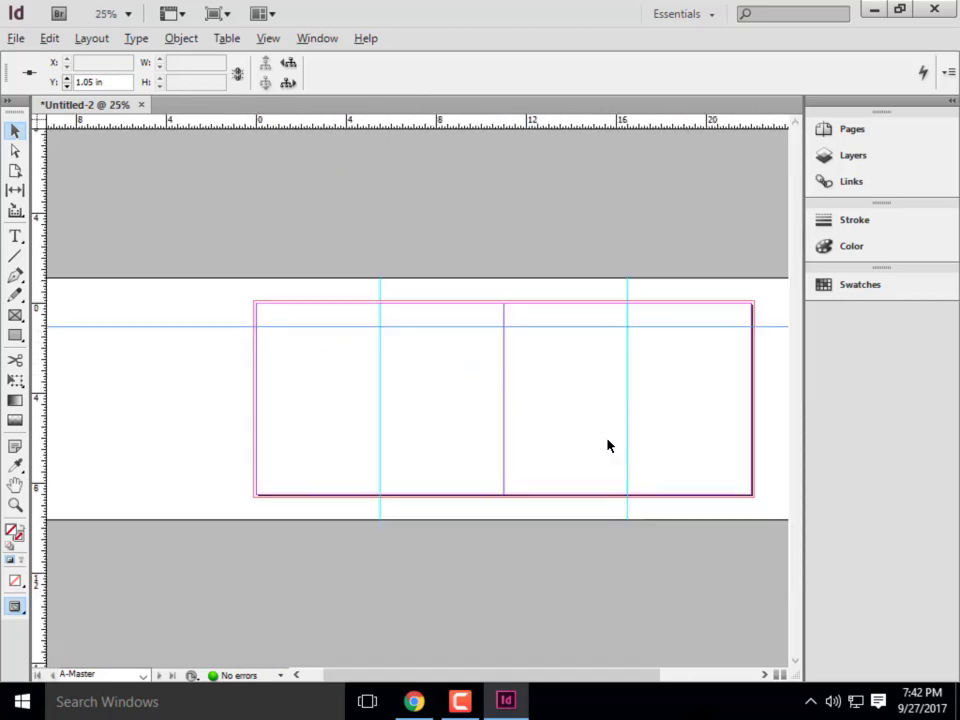
key("alt")
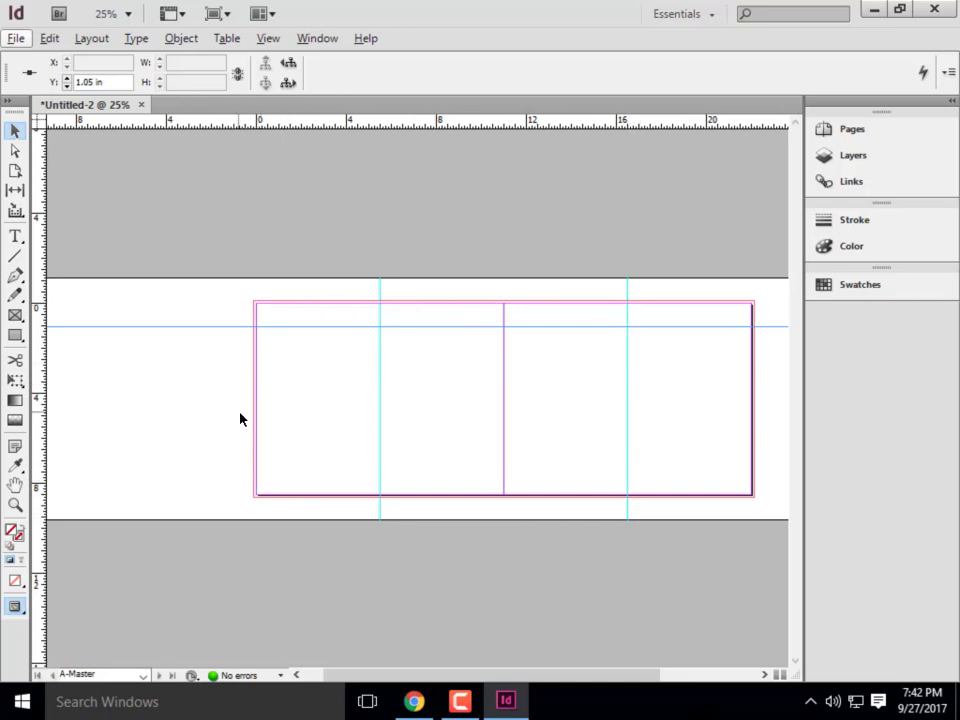
left_click(15, 315)
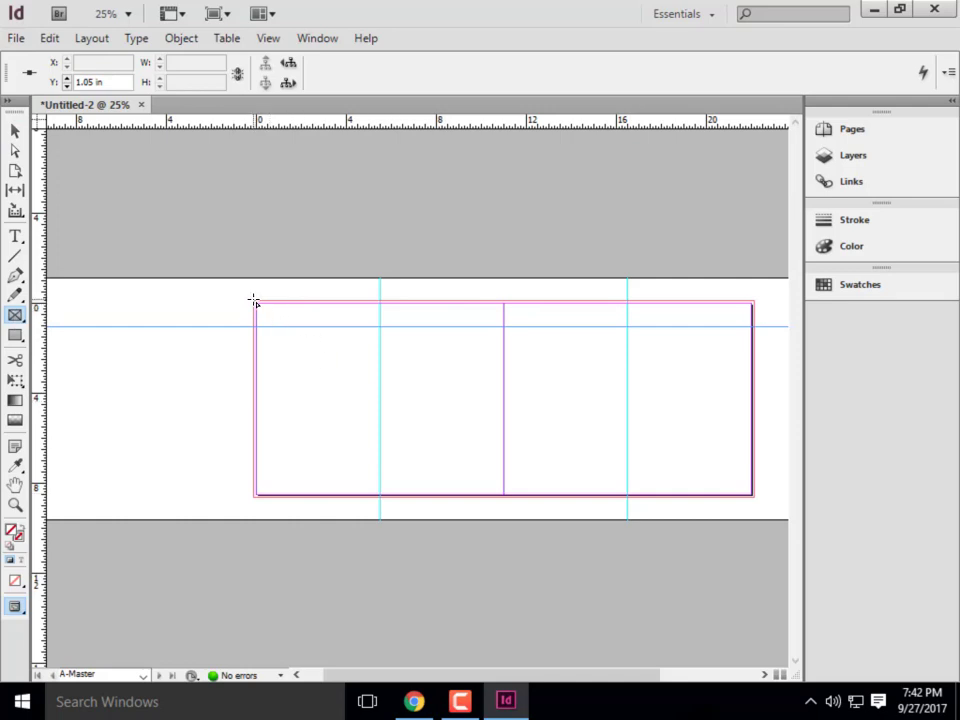
scroll(255, 302, "up", 3)
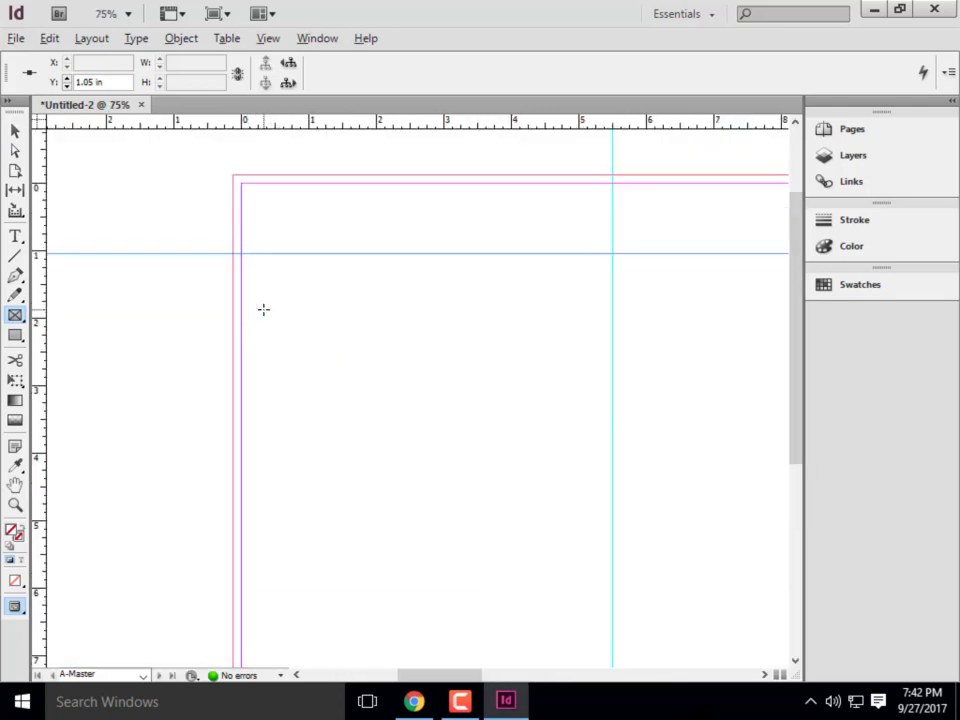
scroll(223, 158, "down", 2)
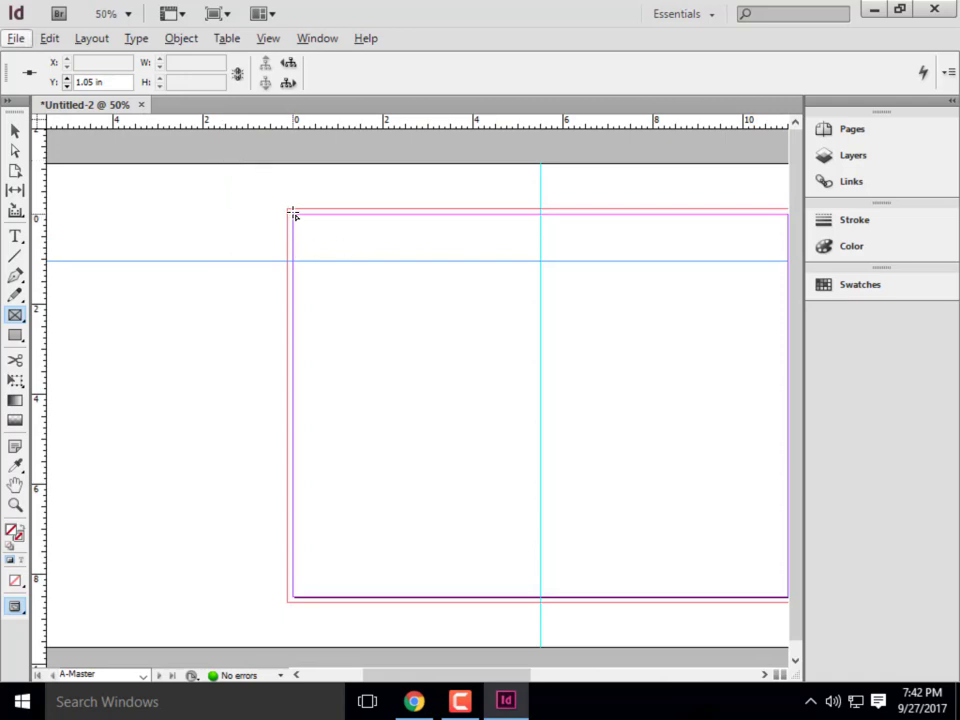
scroll(257, 307, "down", 1)
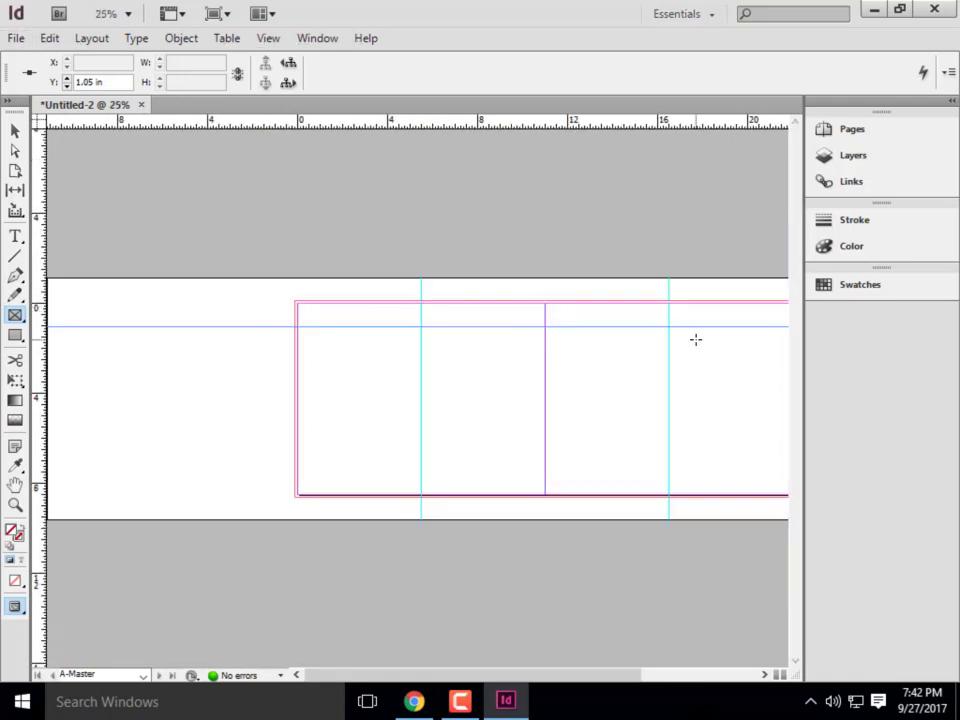
scroll(765, 364, "up", 1)
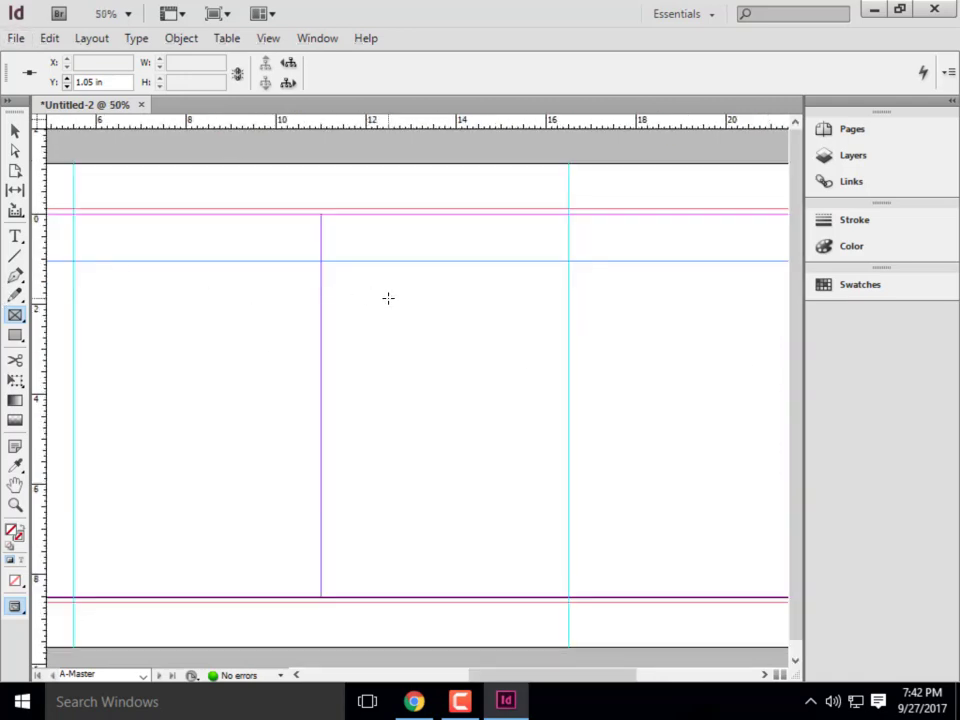
scroll(388, 298, "down", 2)
scroll(407, 375, "up", 1)
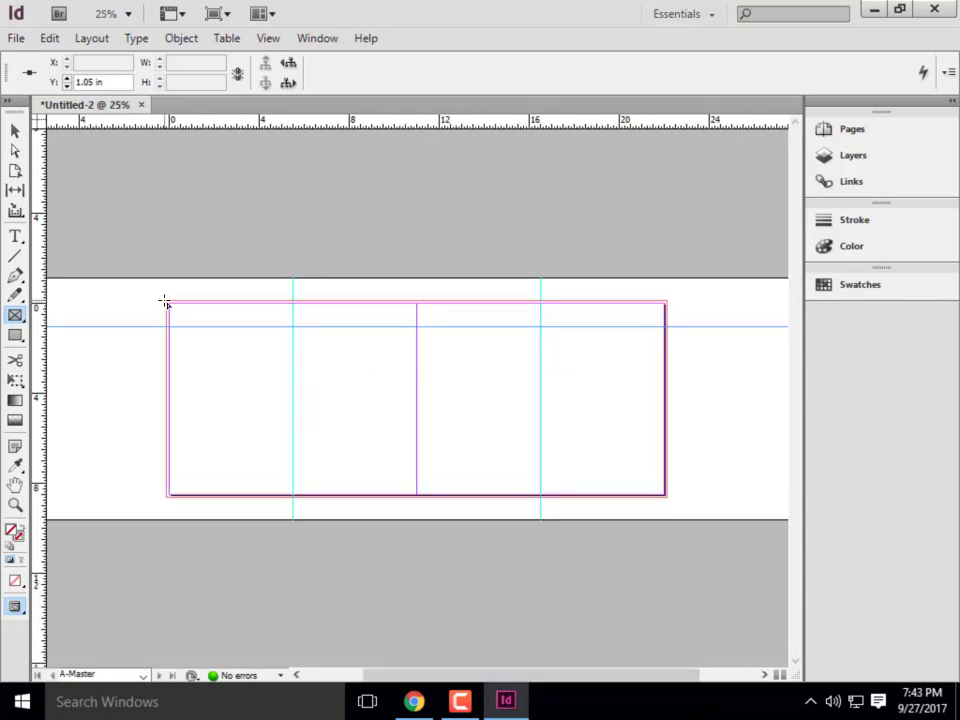
left_click_drag(165, 301, 541, 498)
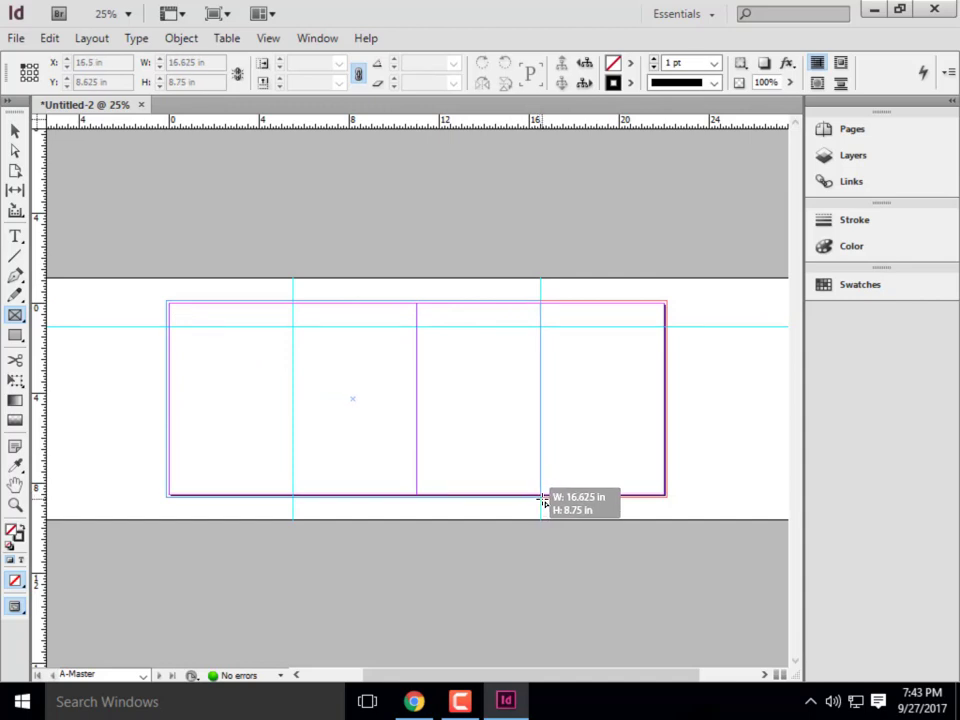
left_click_drag(541, 498, 541, 497)
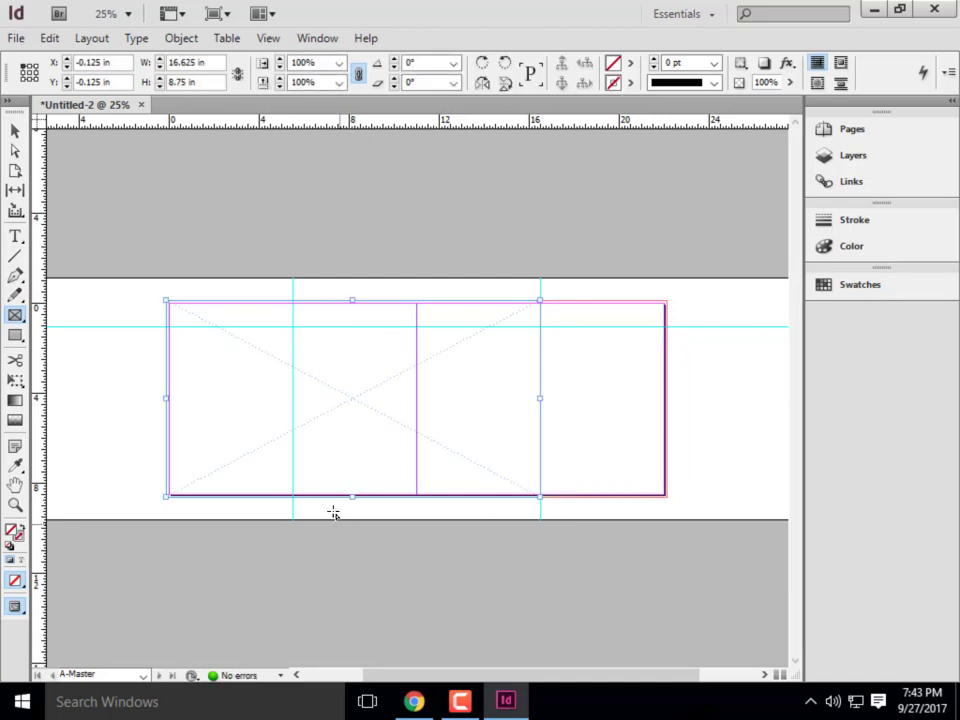
- Go to page 1 of the document and add two pages after it
key("ctrl+minus")
key("ctrl+equal")
key("alt")
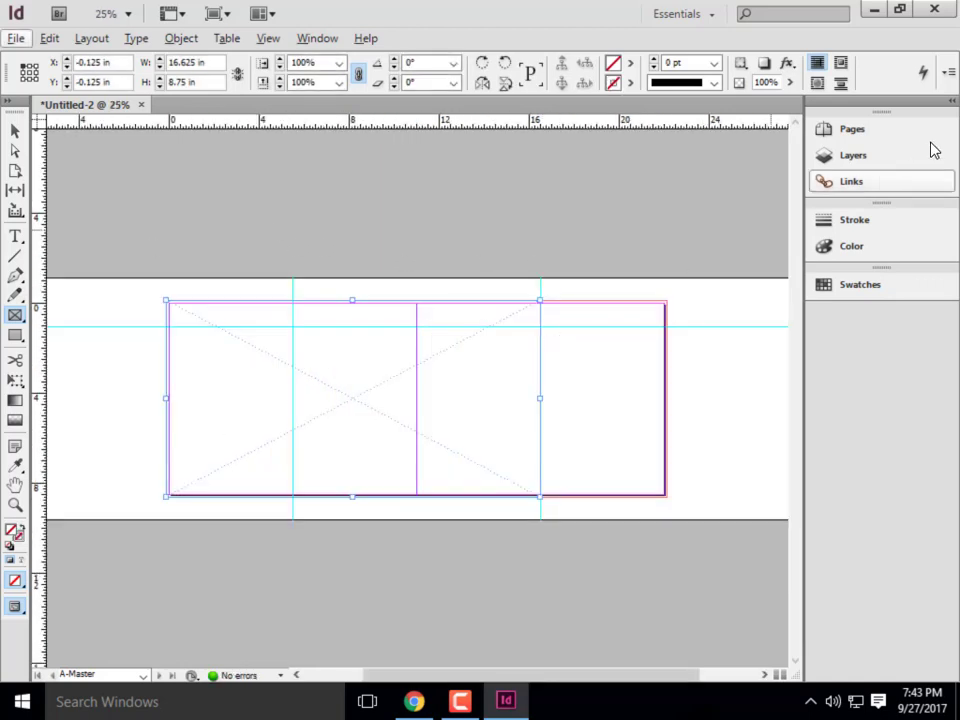
left_click(866, 133)
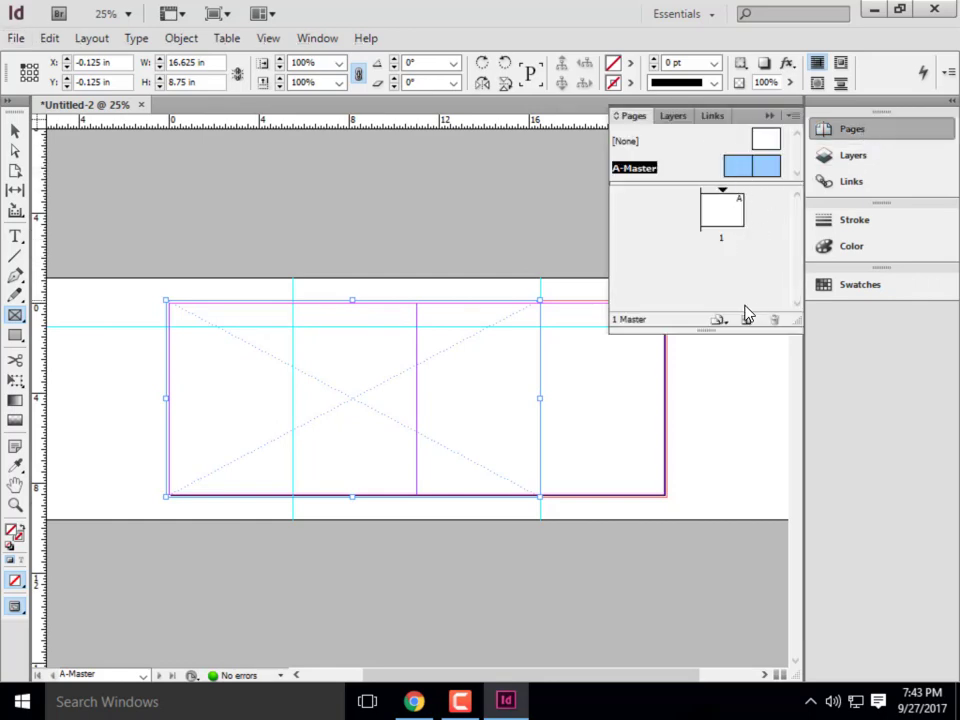
left_click(724, 219)
double_click(724, 219)
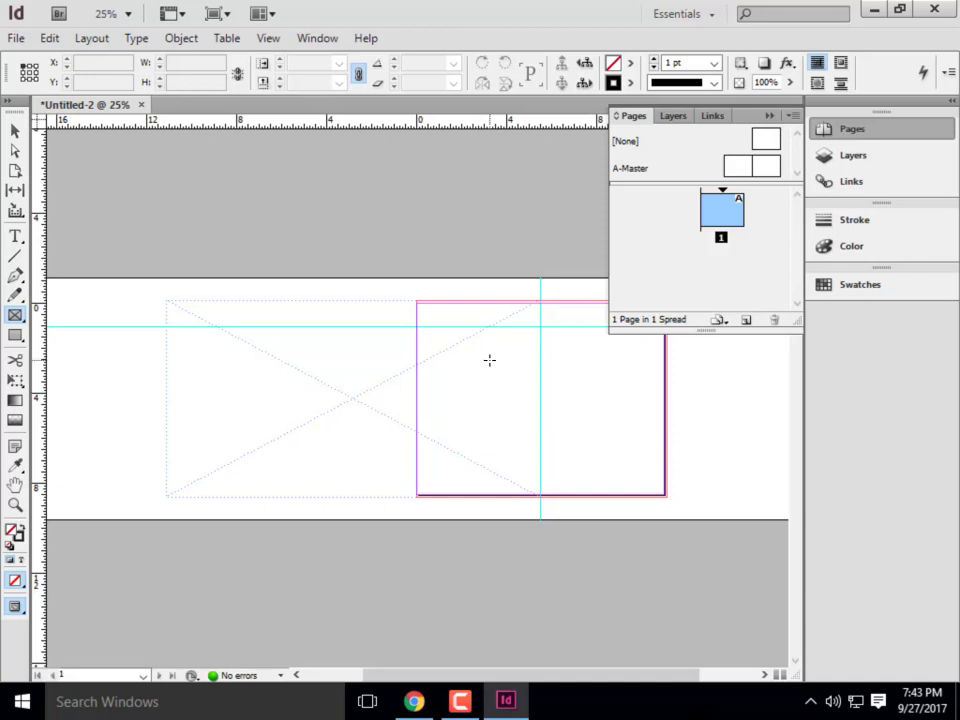
double_click(745, 320)
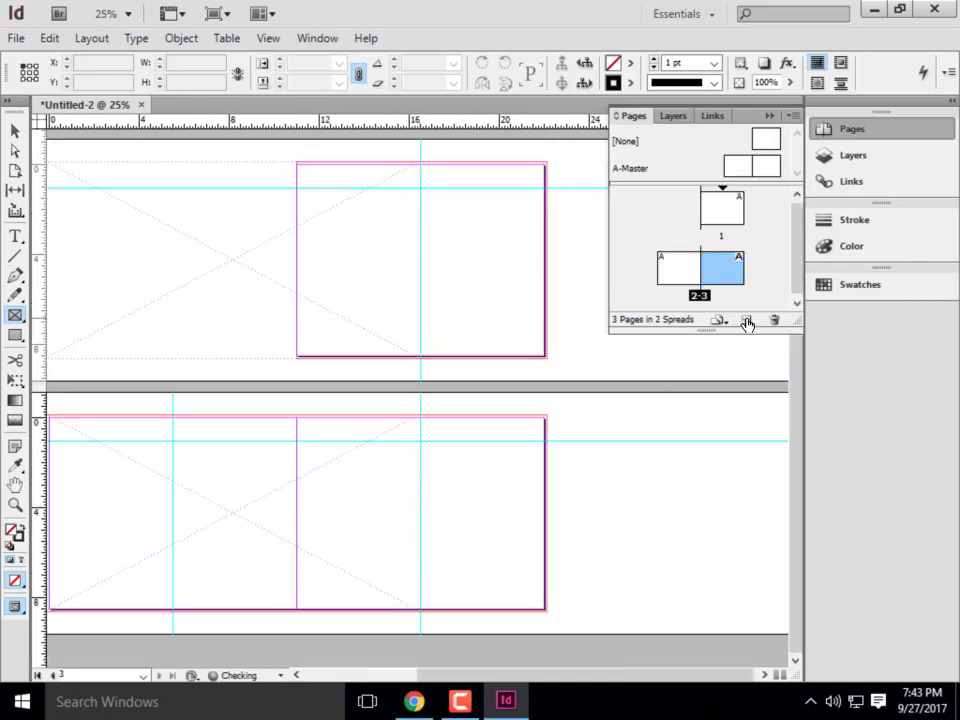
- Compare pages 1 to 3 with the A-Master spread to examine how the master frame and guides carry over
key("ctrl+minus")
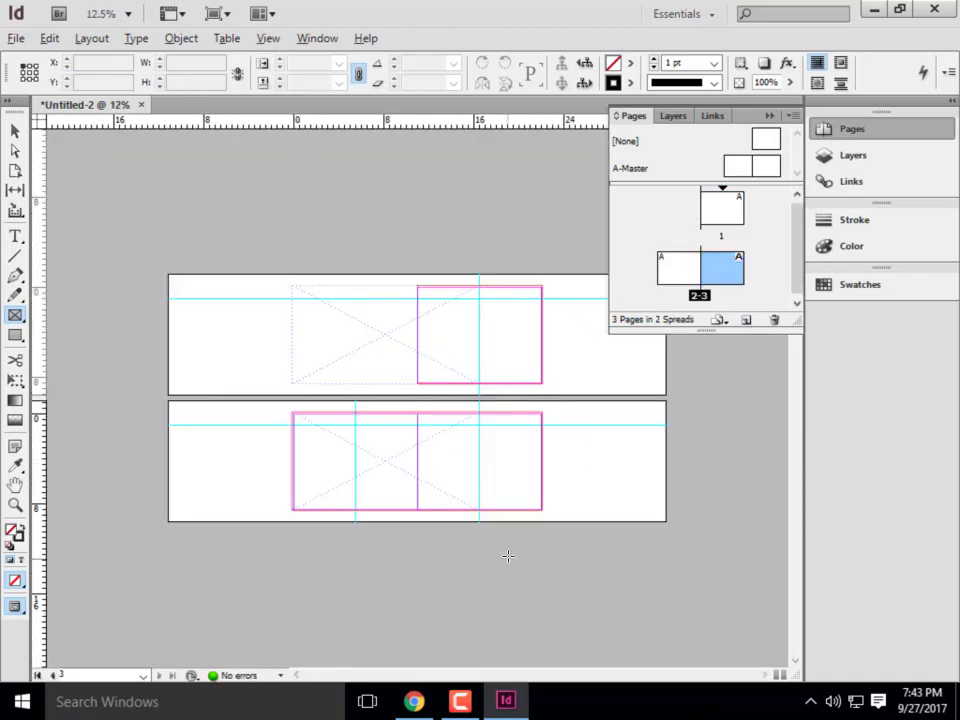
key("ctrl+equal")
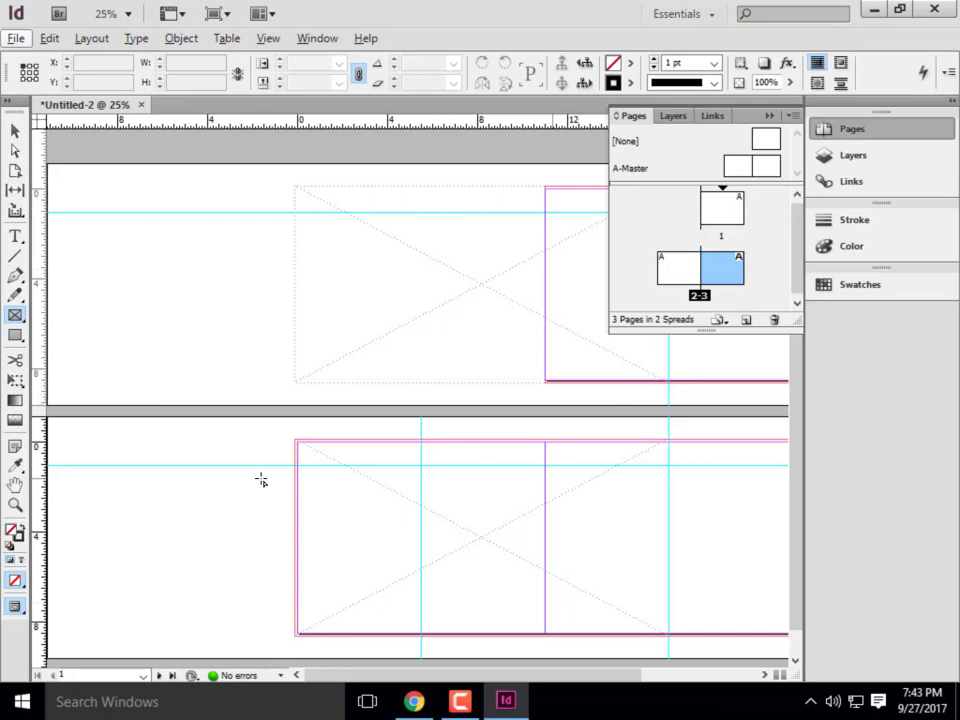
double_click(744, 165)
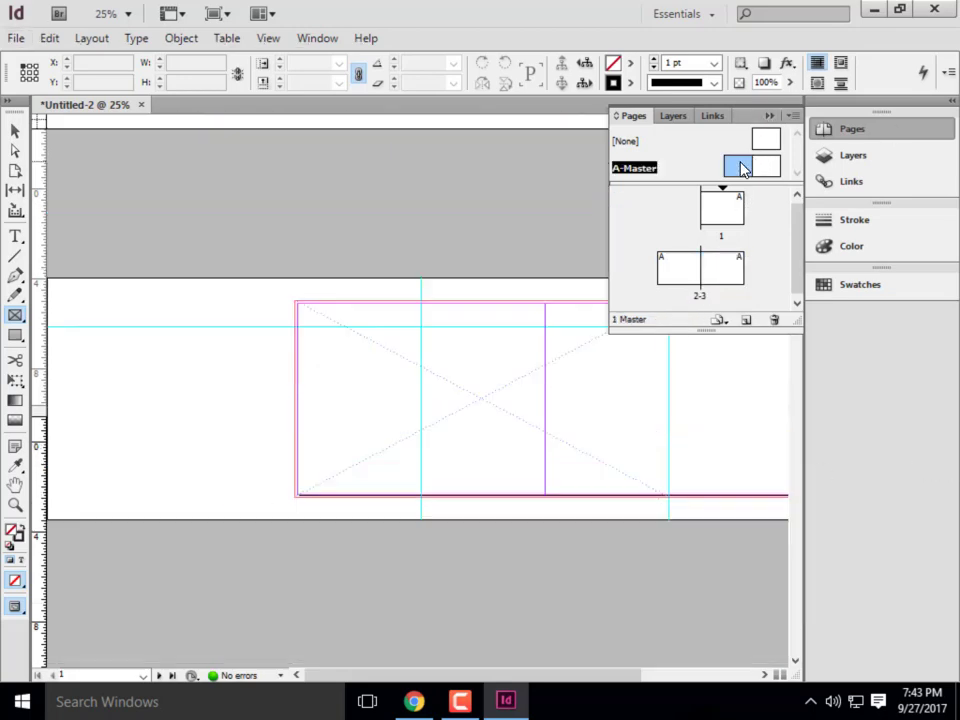
key("ctrl+minus")
key("ctrl+equal")
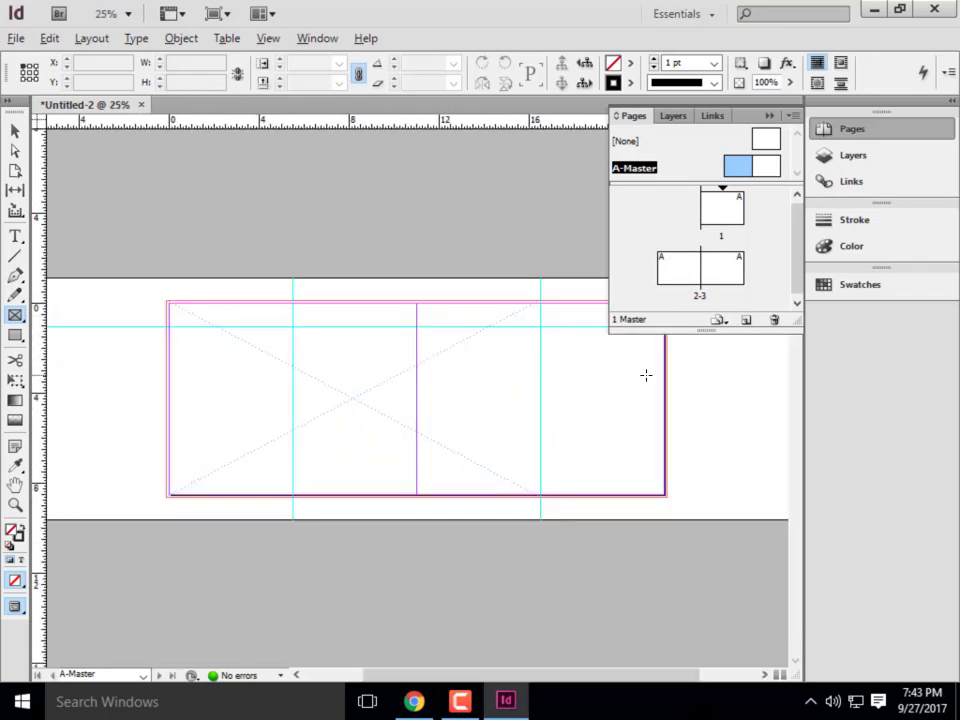
key("ctrl+minus")
key("ctrl+equal")
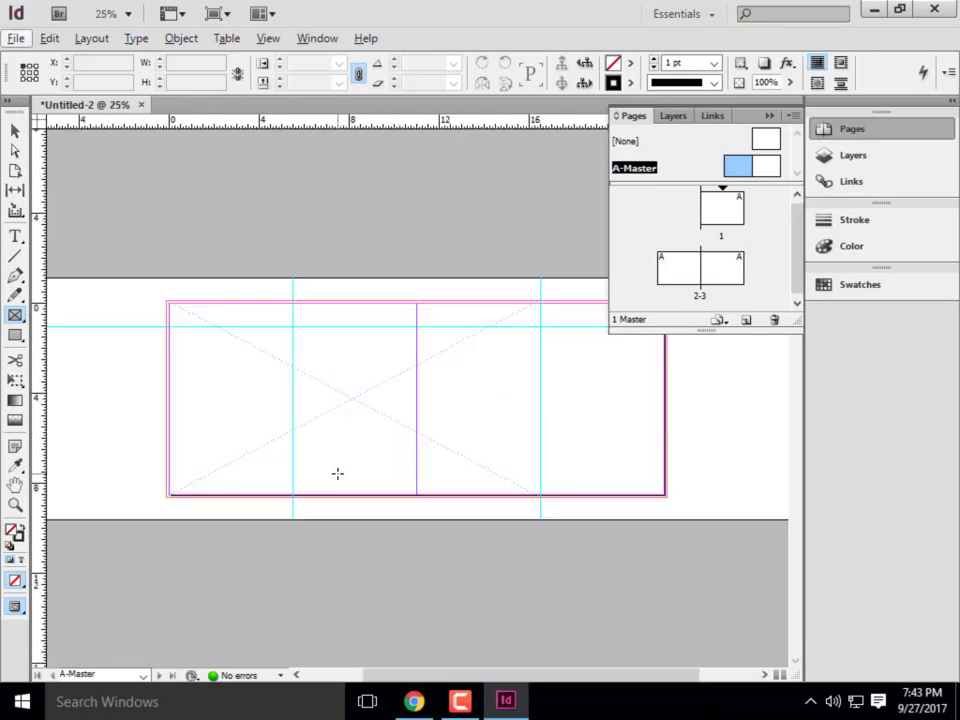
left_click_drag(523, 681, 583, 624)
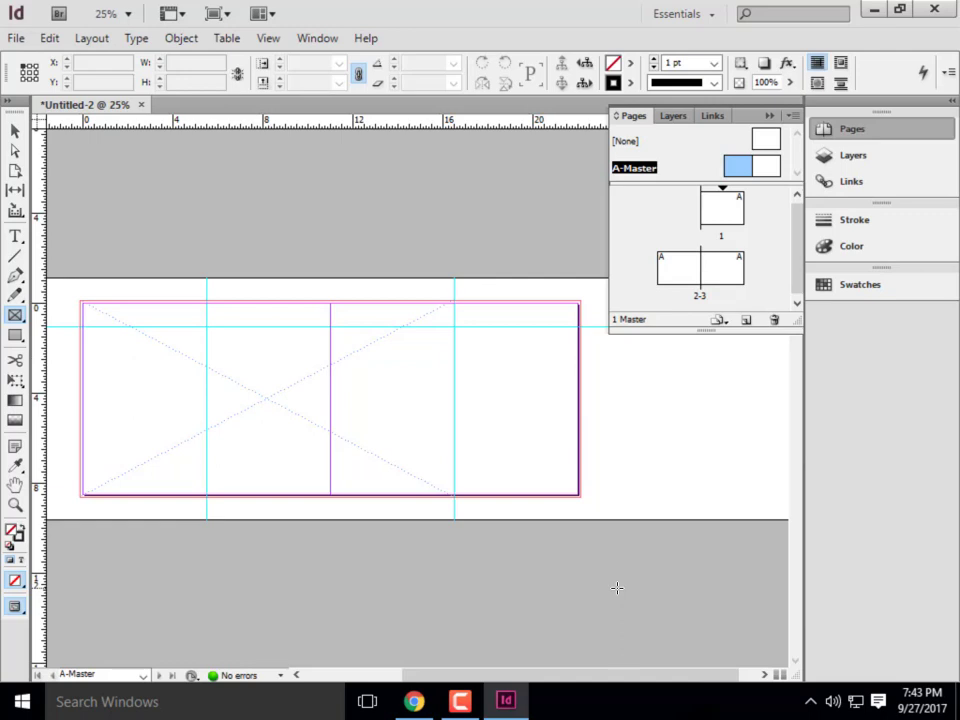
left_click(713, 272)
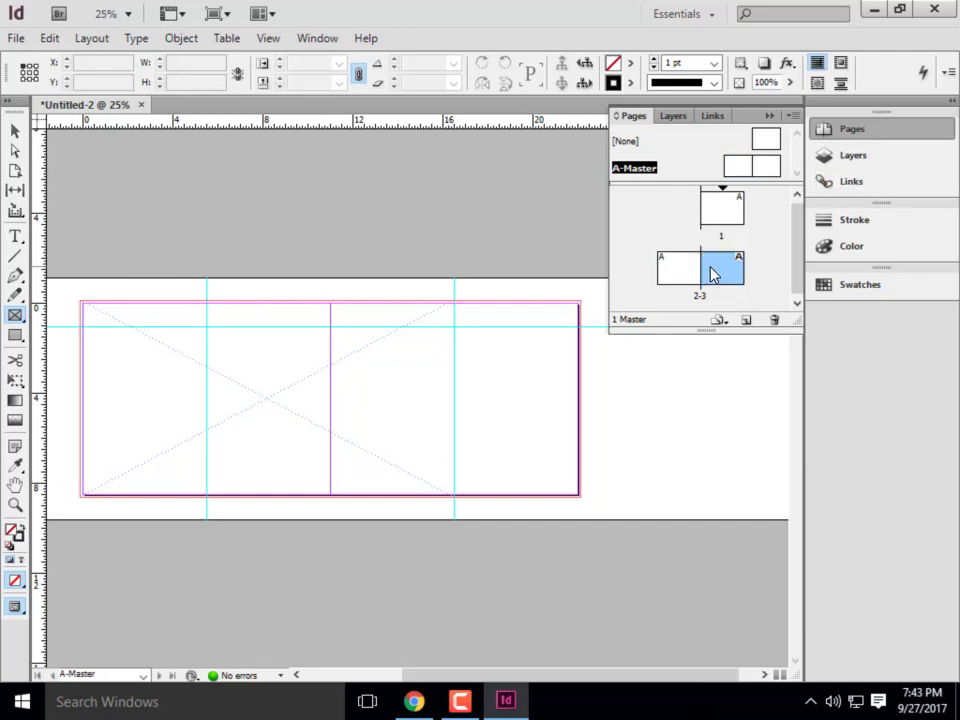
double_click(665, 277)
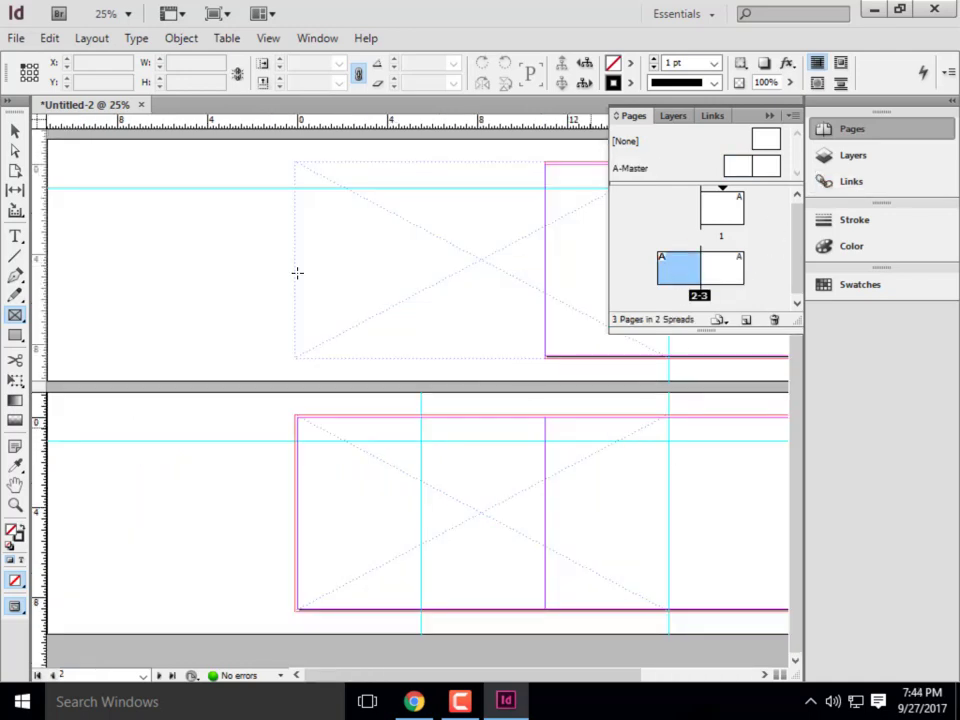
left_click(15, 130)
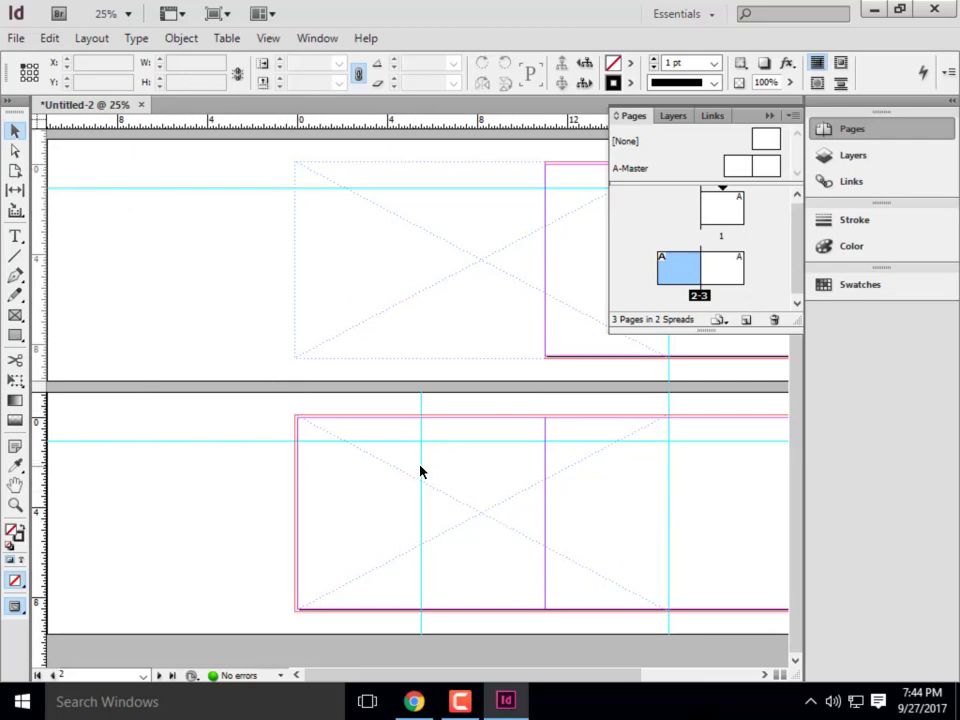
- On the right page of A-Master, draw a text frame about 1 in high under the horizontal guide, from the 16.5 in guide to the outer page edge
double_click(748, 167)
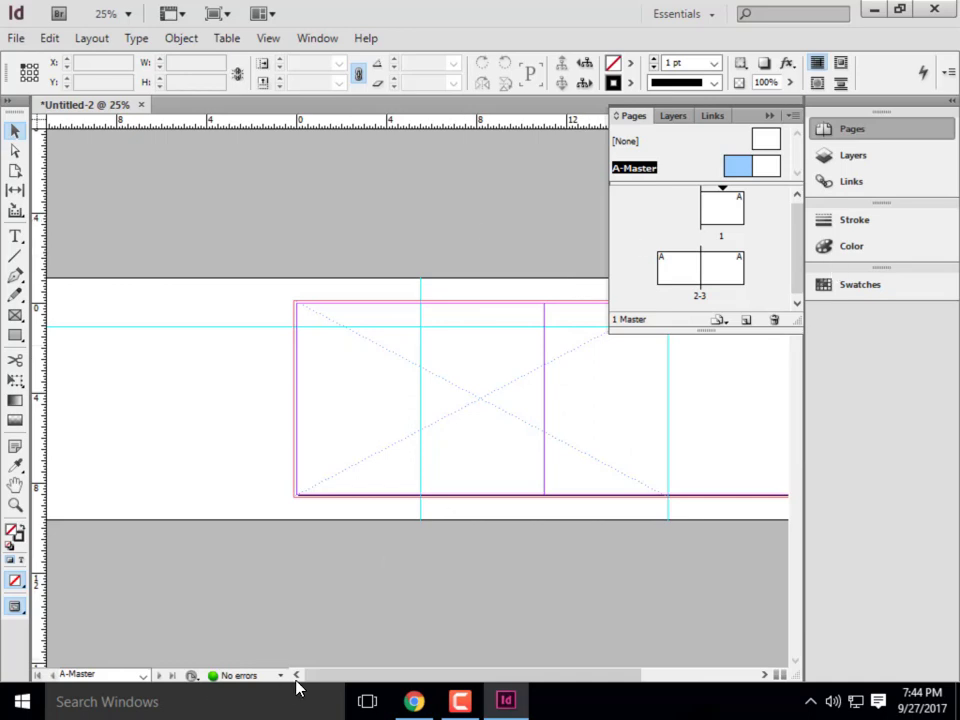
left_click_drag(403, 676, 527, 670)
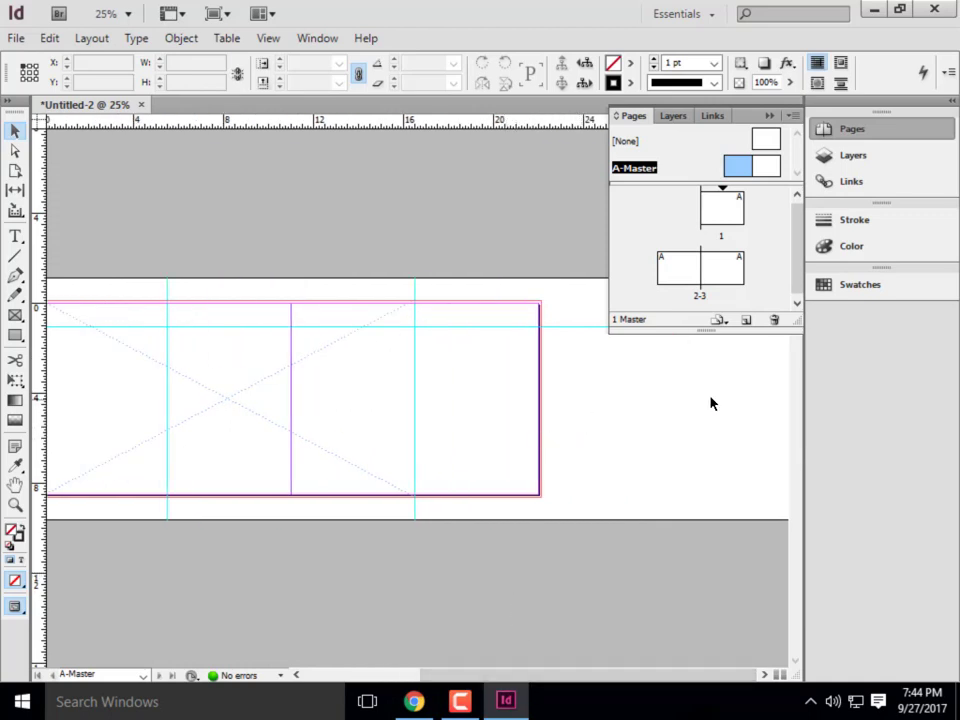
scroll(540, 332, "up", 2)
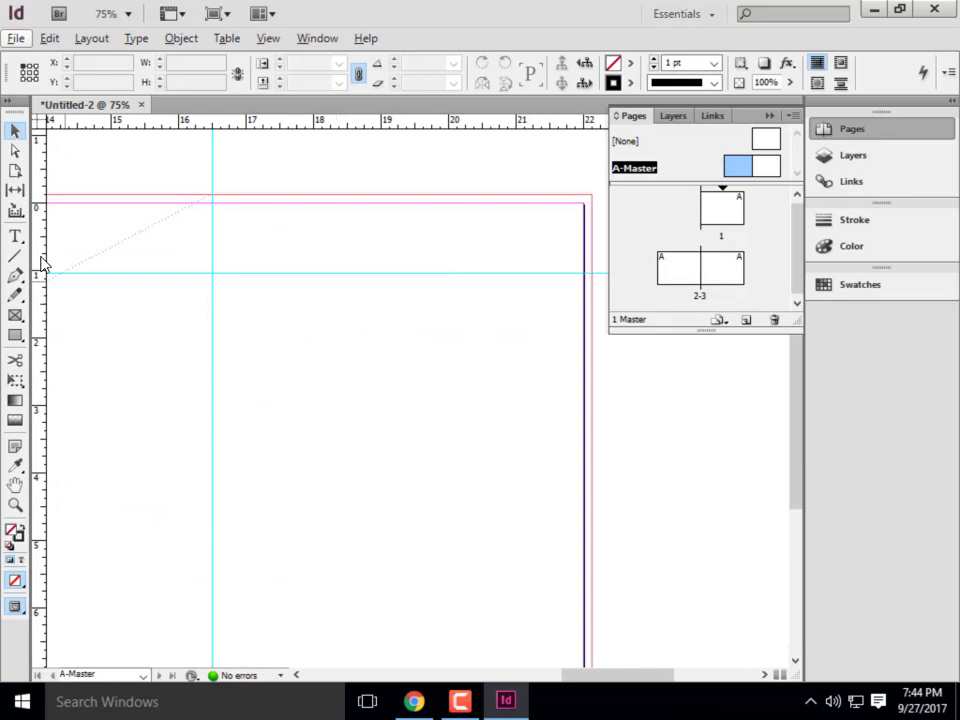
left_click(16, 238)
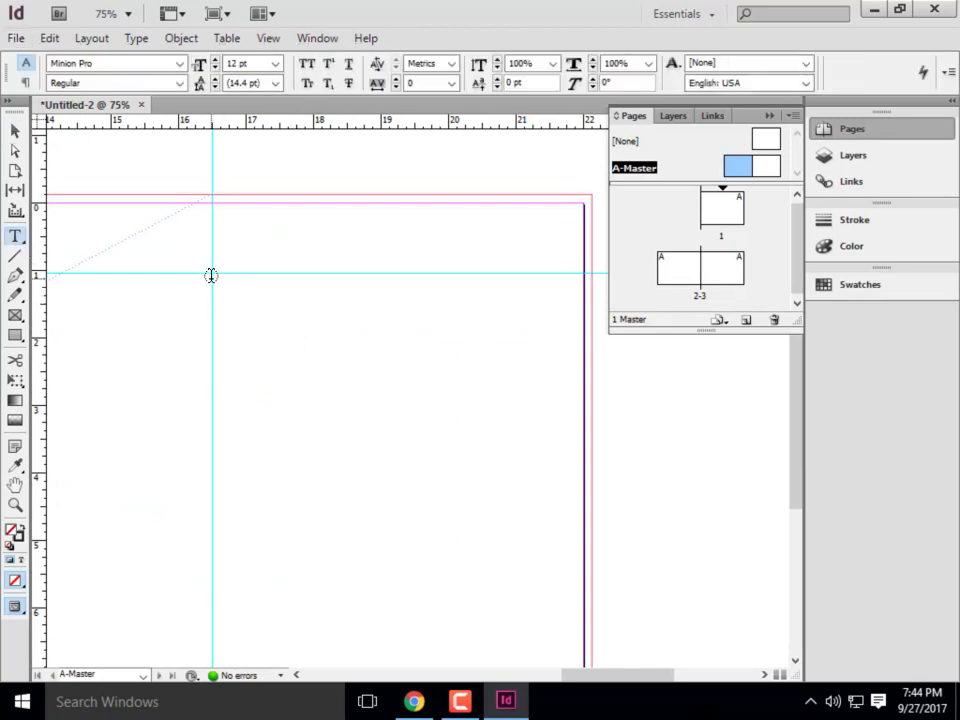
left_click_drag(211, 275, 584, 344)
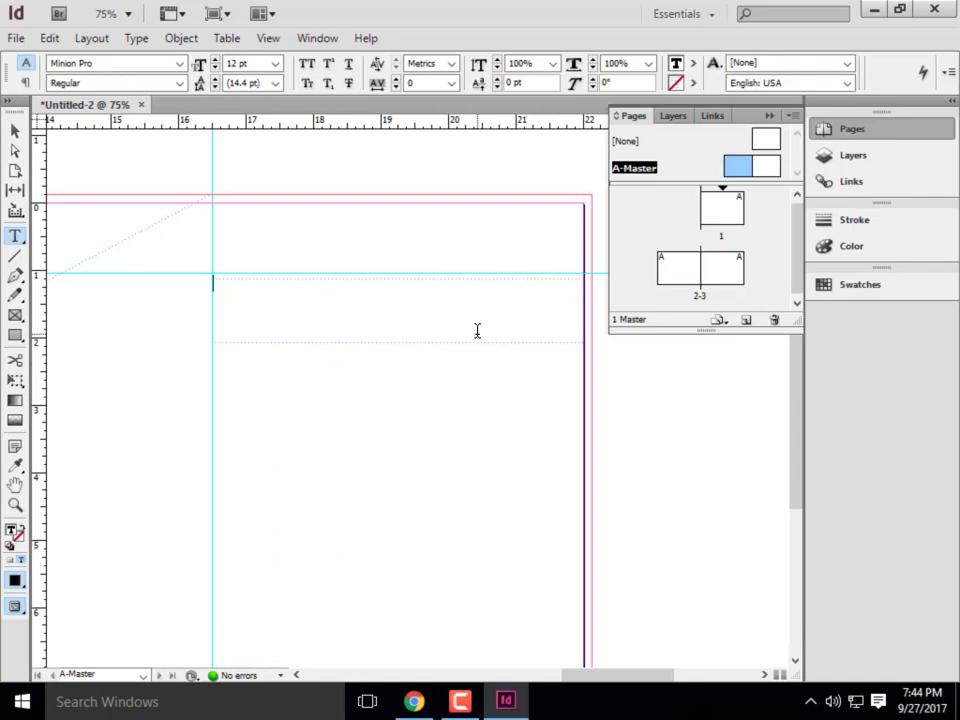
- Enter the title MONDRIAN MUSEUM in the new text frame on A-Master
type("MON")
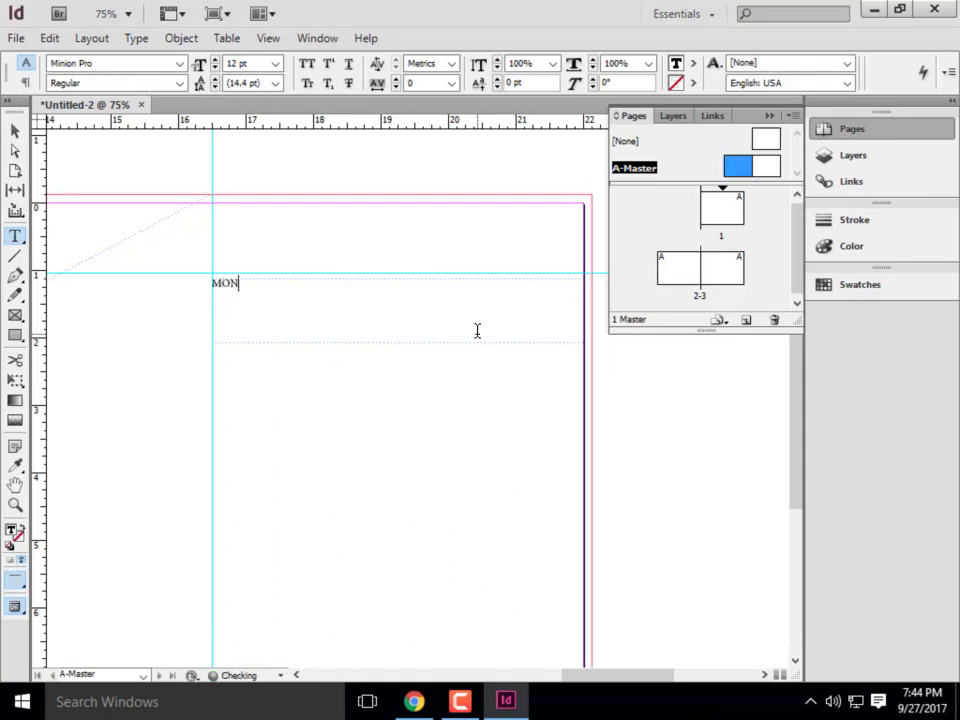
type("D")
type("DR")
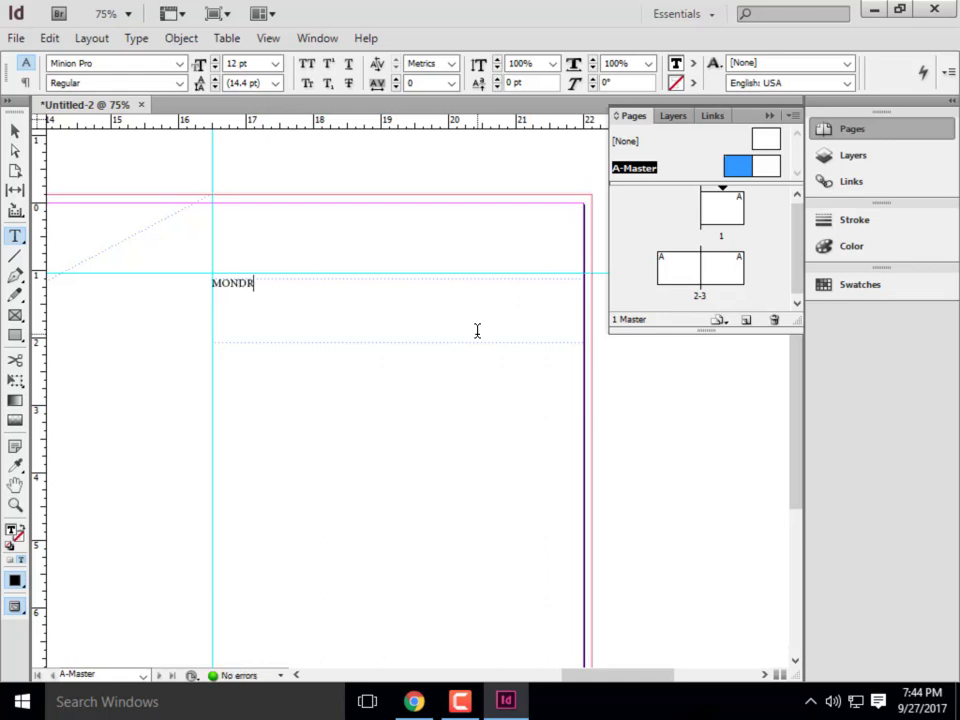
type("IAN MUSEA")
key("BackSpace")
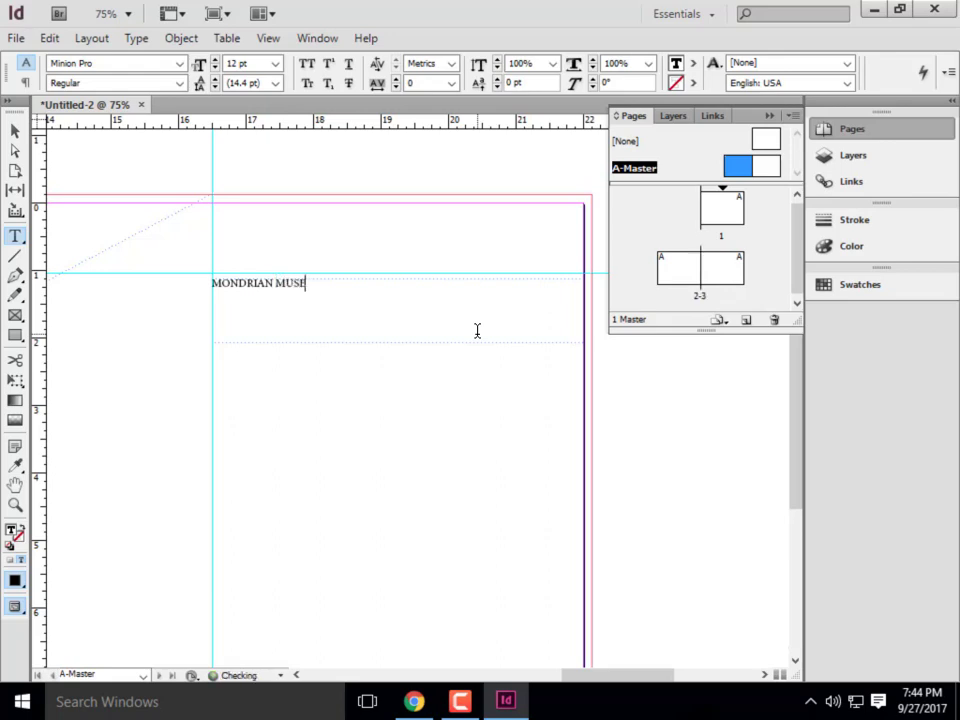
type("UM")
- Set the whole MONDRIAN MUSEUM title to a font size of 36 pt
left_click_drag(356, 293, 204, 282)
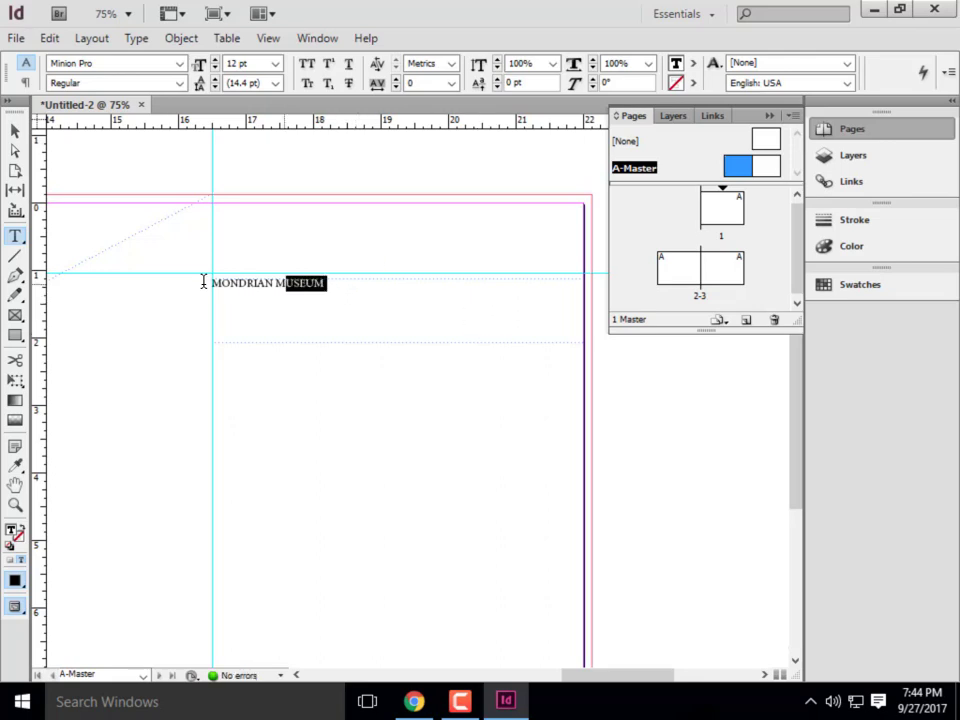
left_click(276, 63)
left_click(253, 244)
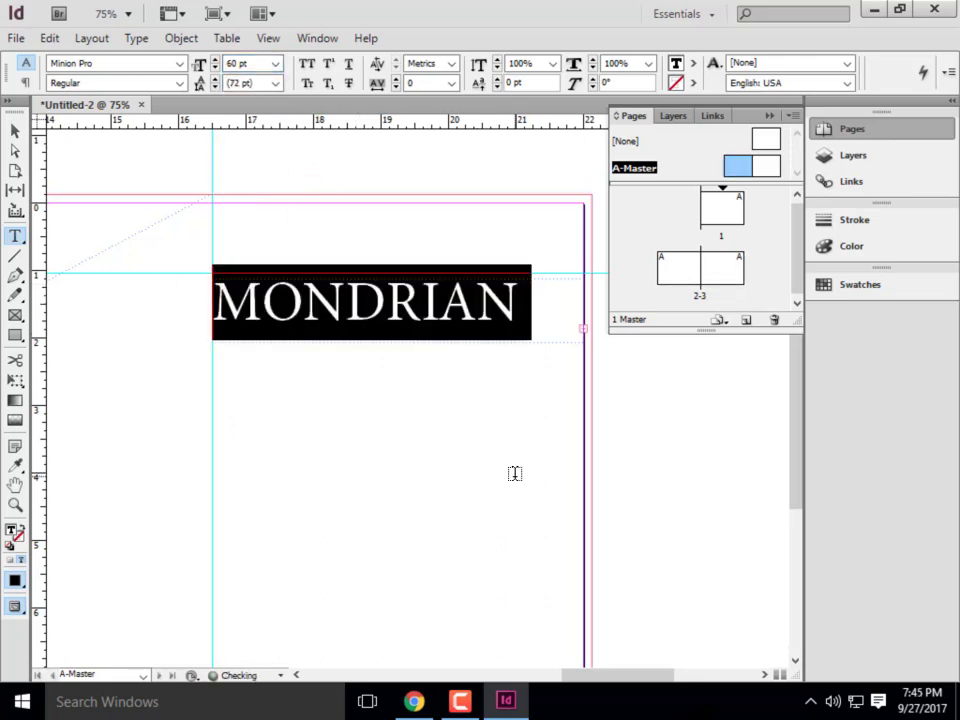
left_click(276, 63)
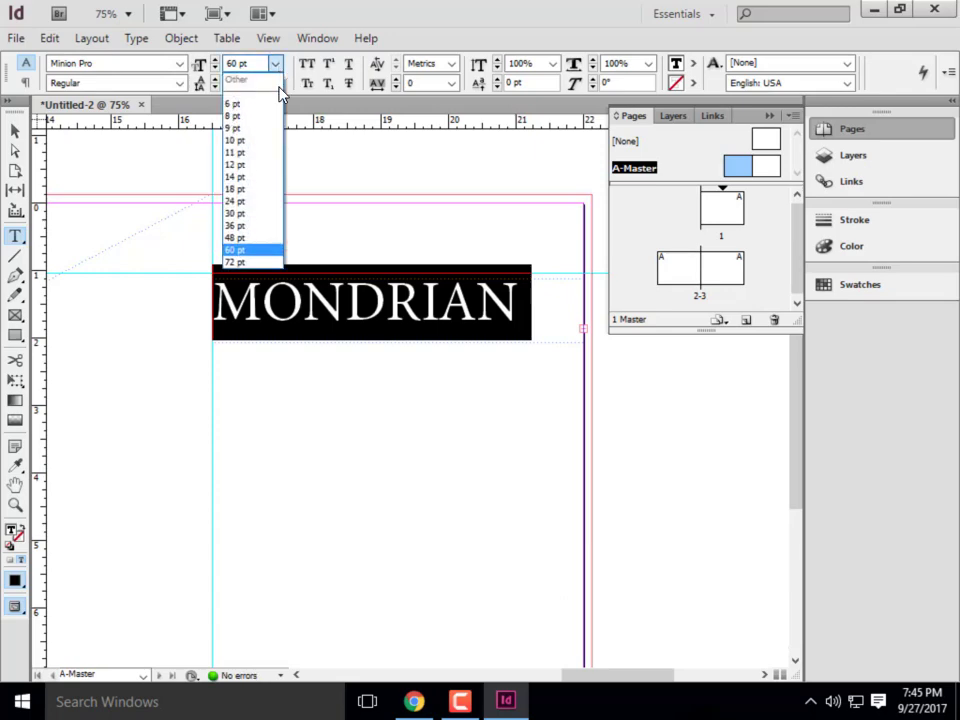
left_click(245, 226)
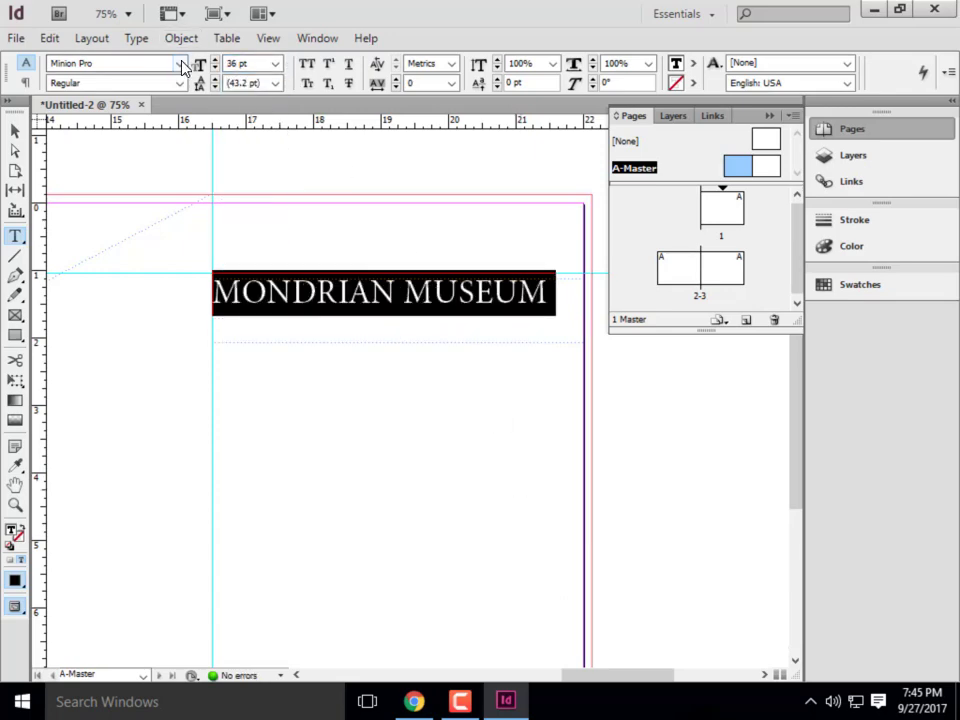
- Change the title's font to Arial Regular
left_click(183, 64)
scroll(146, 80, "down", 1)
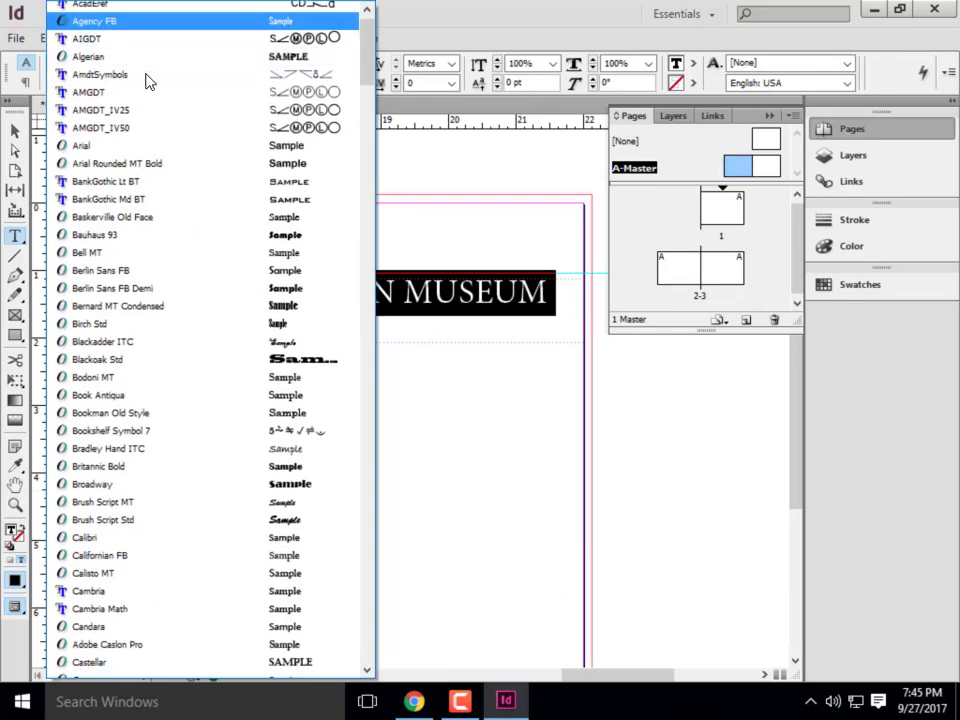
scroll(150, 88, "down", 3)
scroll(155, 97, "up", 3)
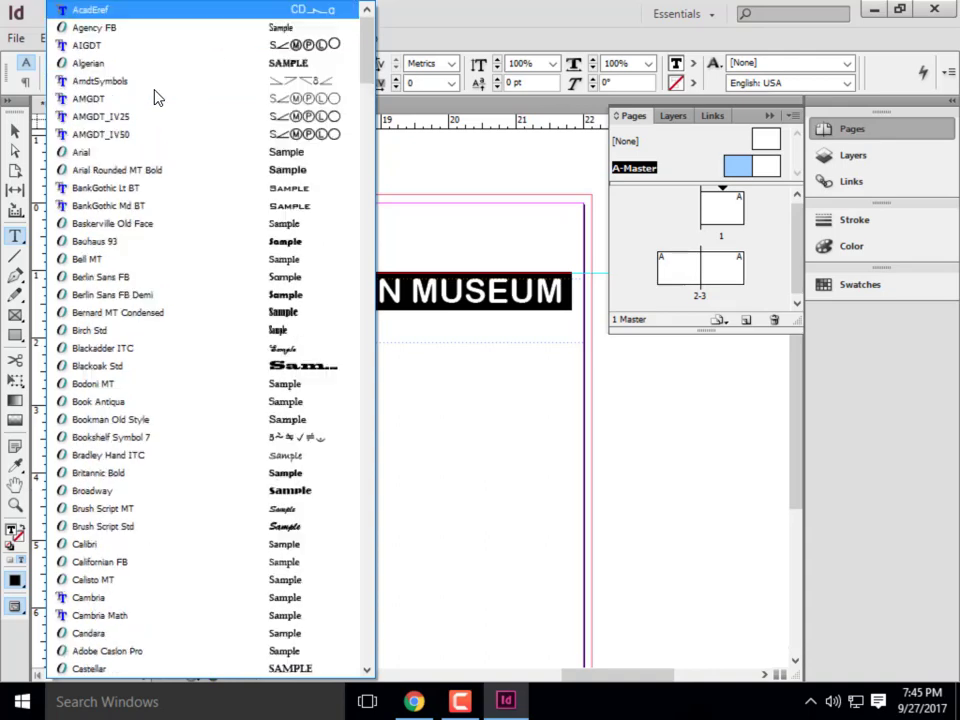
scroll(154, 96, "down", 1)
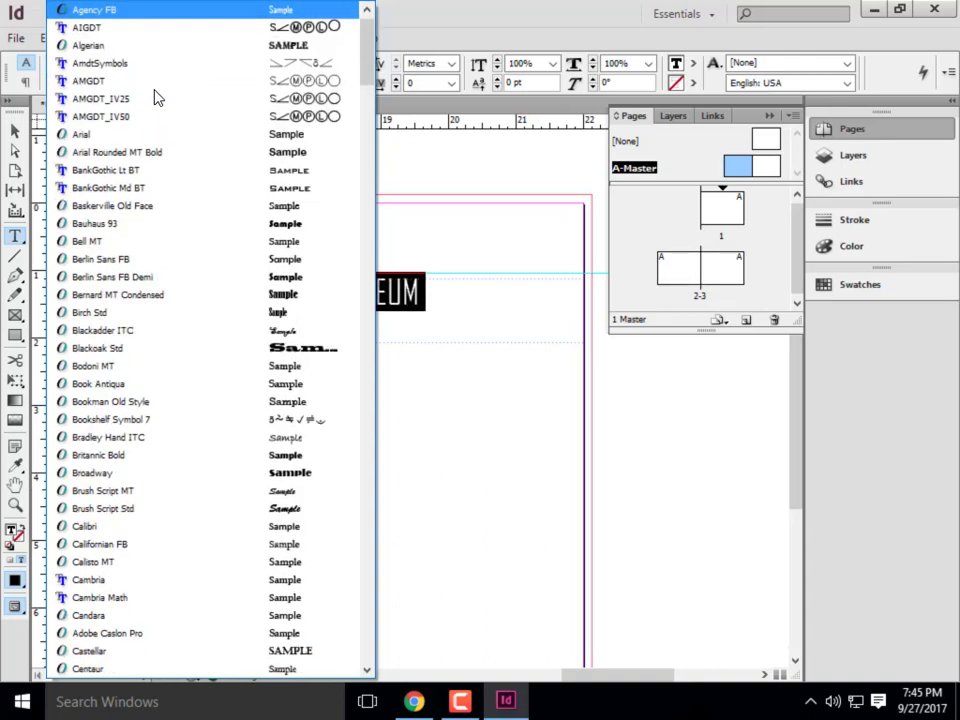
left_click(94, 137)
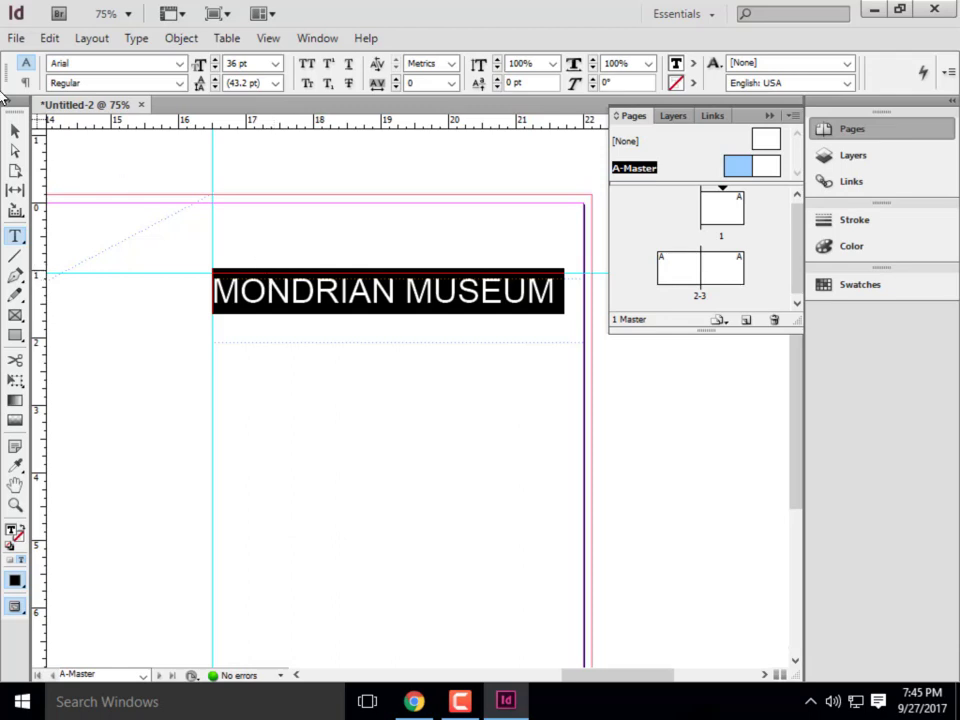
- Fit the title frame to 0.425 in high against the horizontal guide, and place a copy directly below it, enlarged to 2.05 in high
key("Escape")
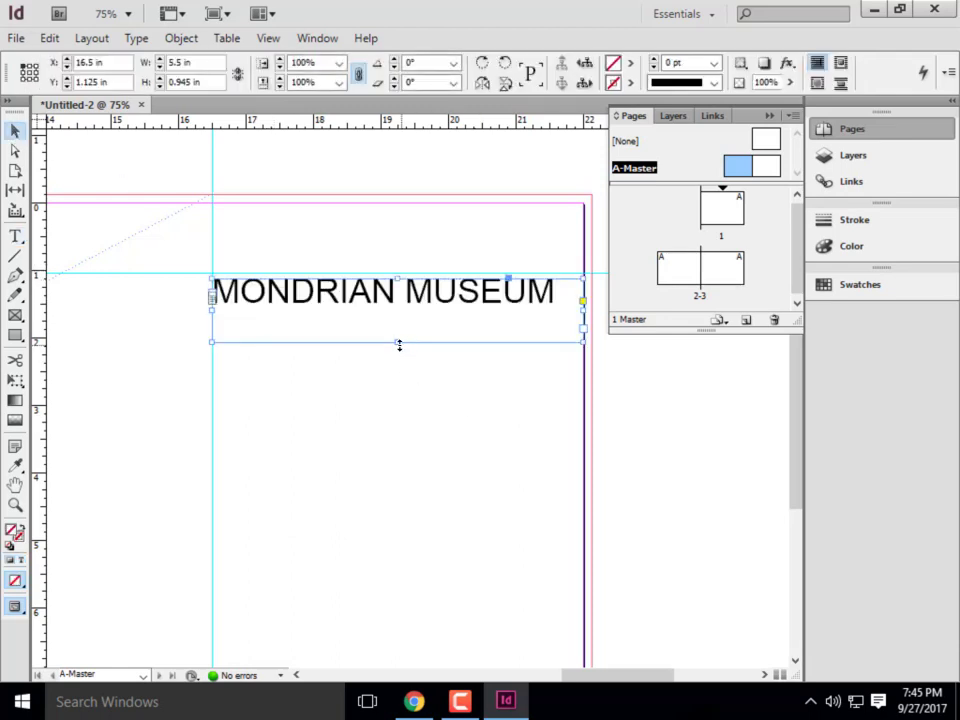
left_click_drag(399, 342, 364, 296)
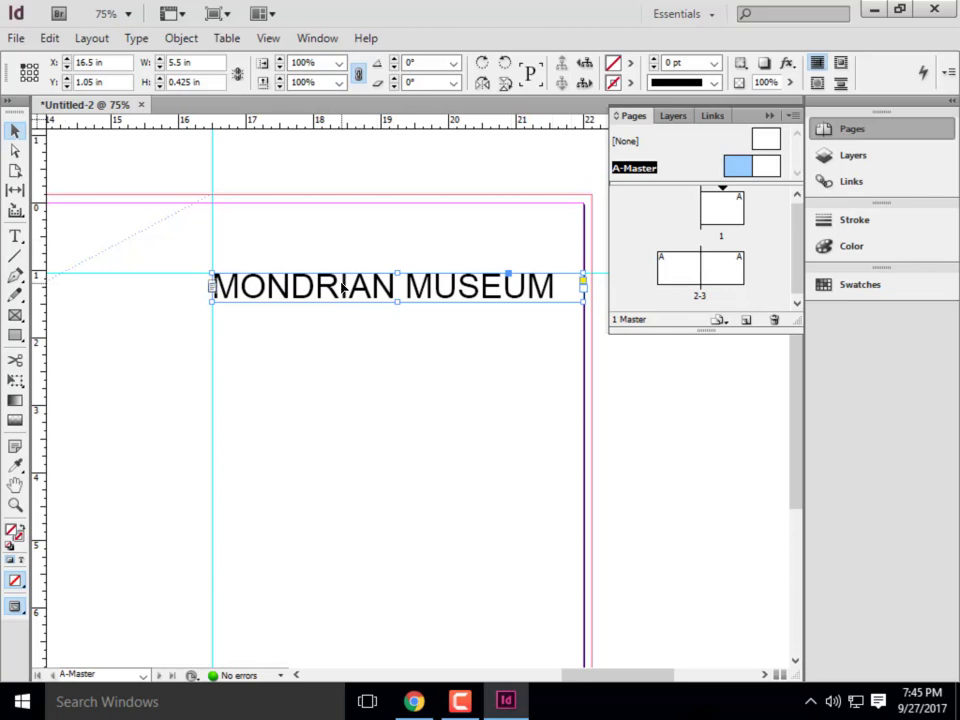
left_click_drag(342, 287, 391, 455)
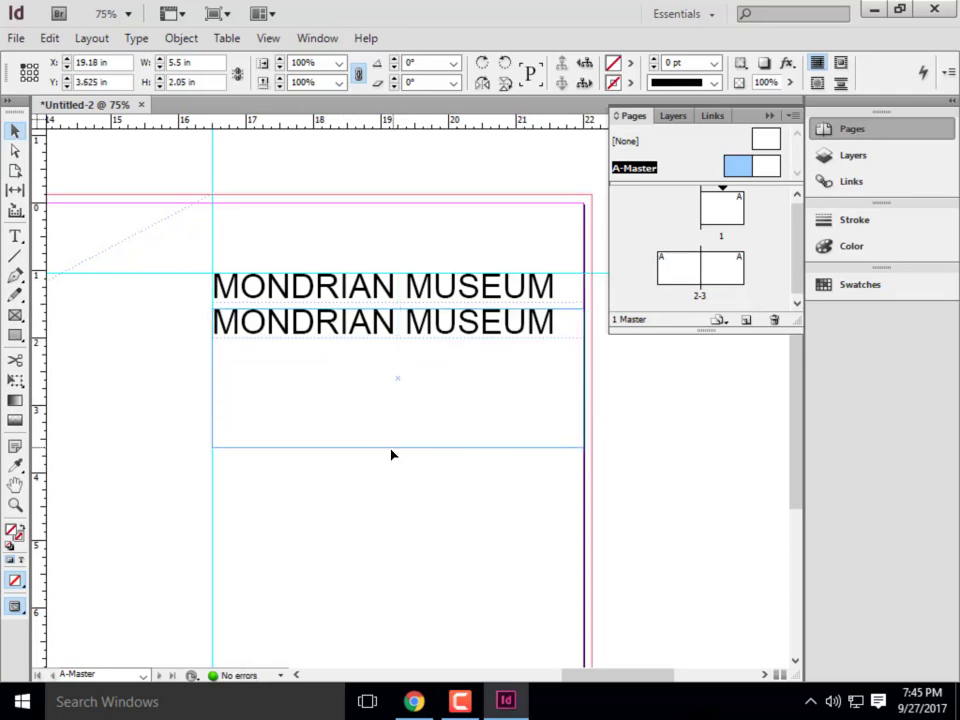
- Switch to Chrome, search in a new tab for "latin text filler" and open the Lorem Ipsum site lipsum.com
left_click(414, 702)
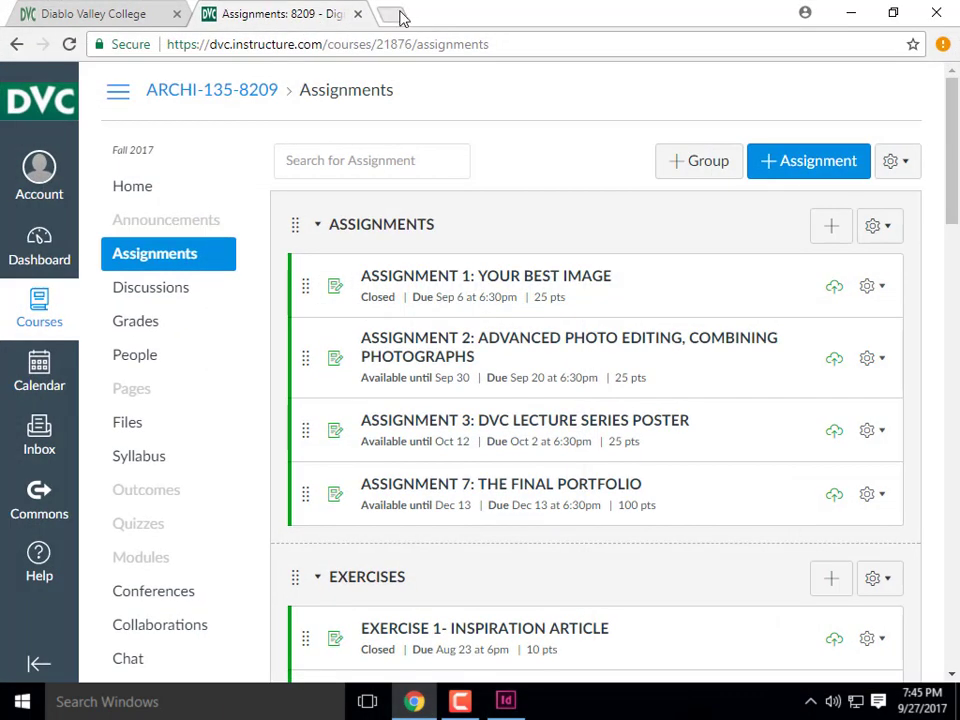
left_click(397, 16)
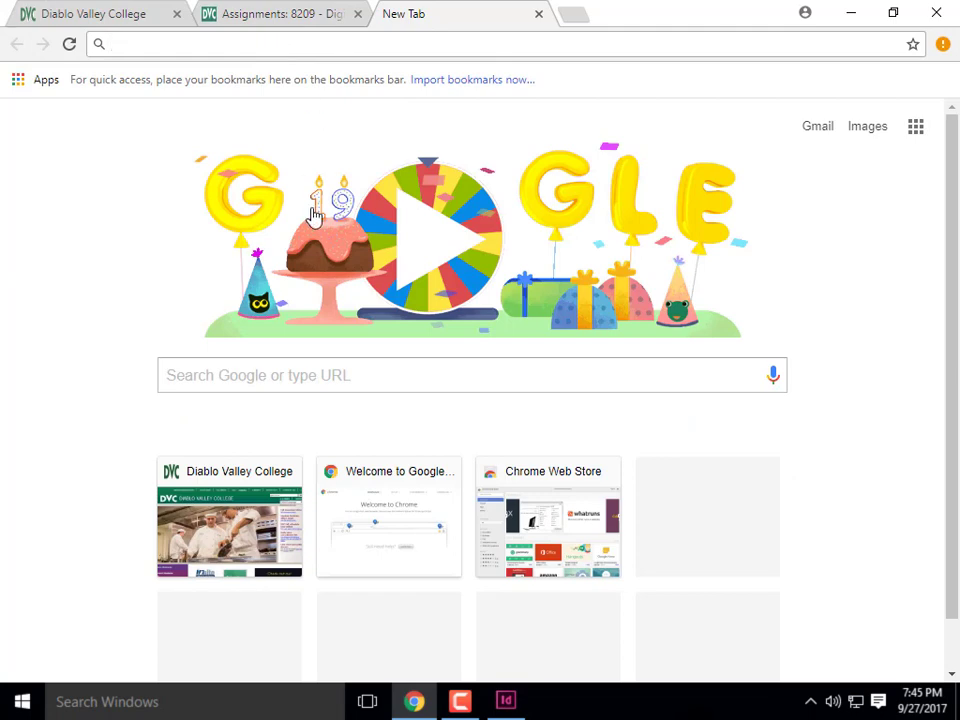
type("LAT")
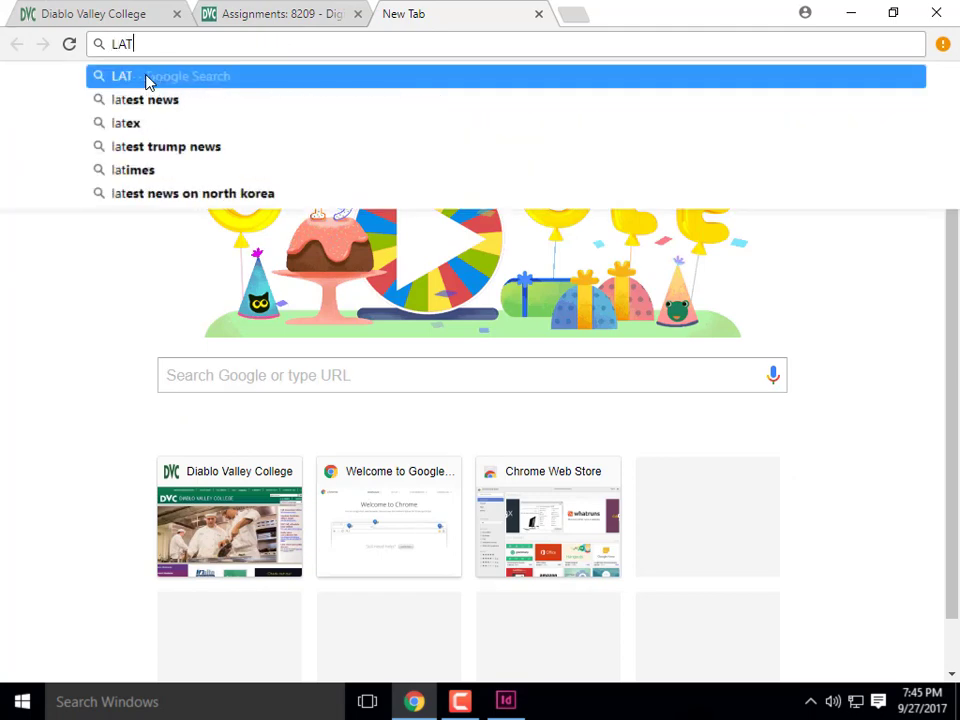
type("IN TEXTFILLER")
key("Return")
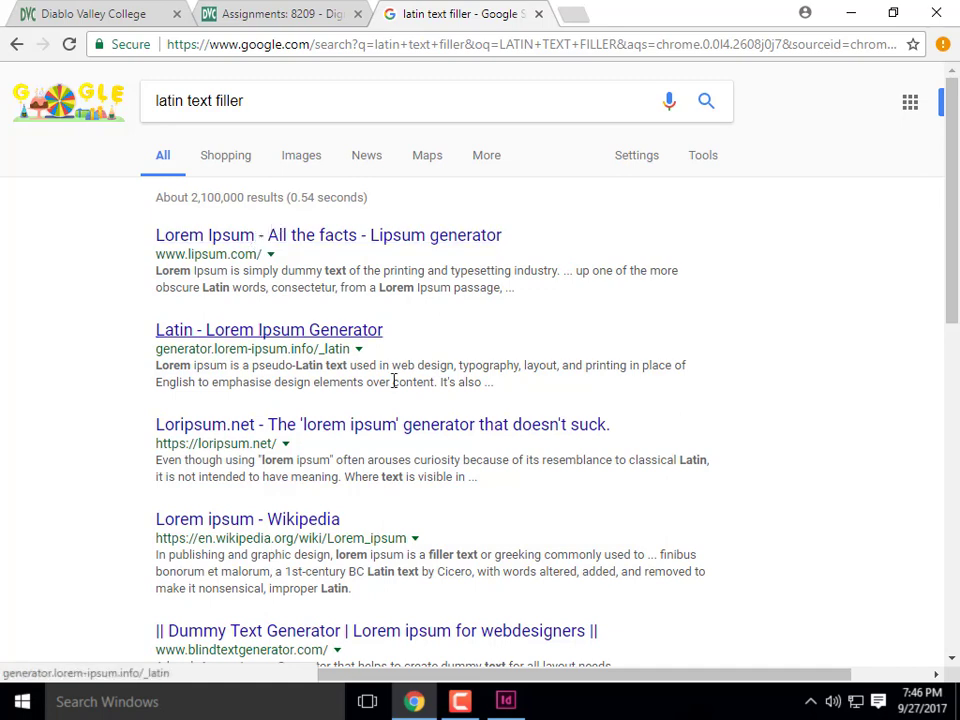
left_click(366, 237)
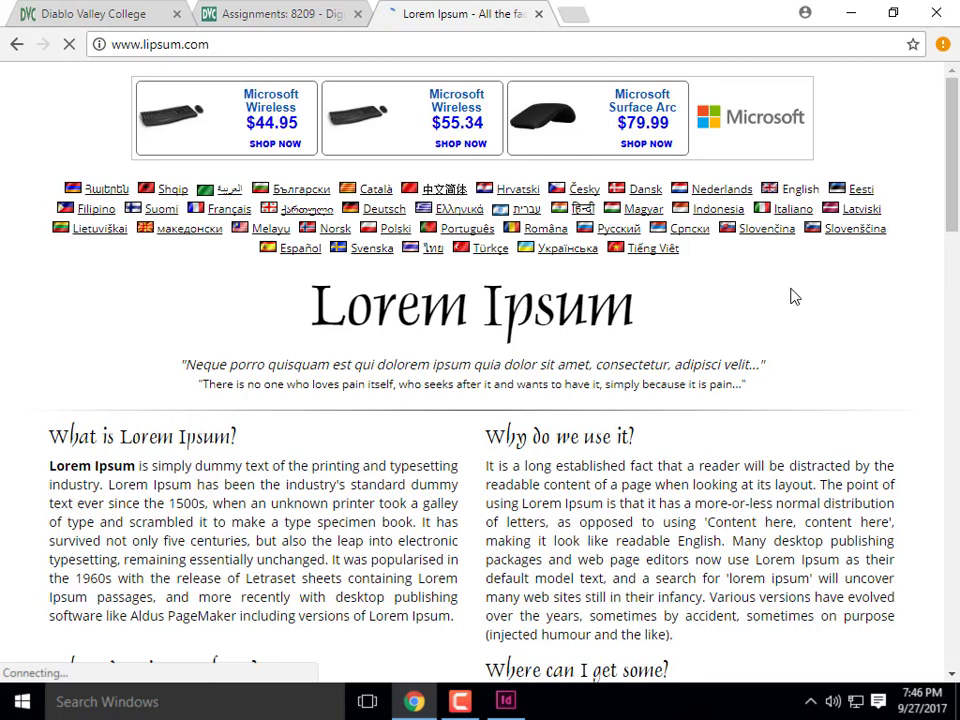
- Copy the full paragraph under "What is Lorem Ipsum?"
left_click_drag(452, 672, 84, 466)
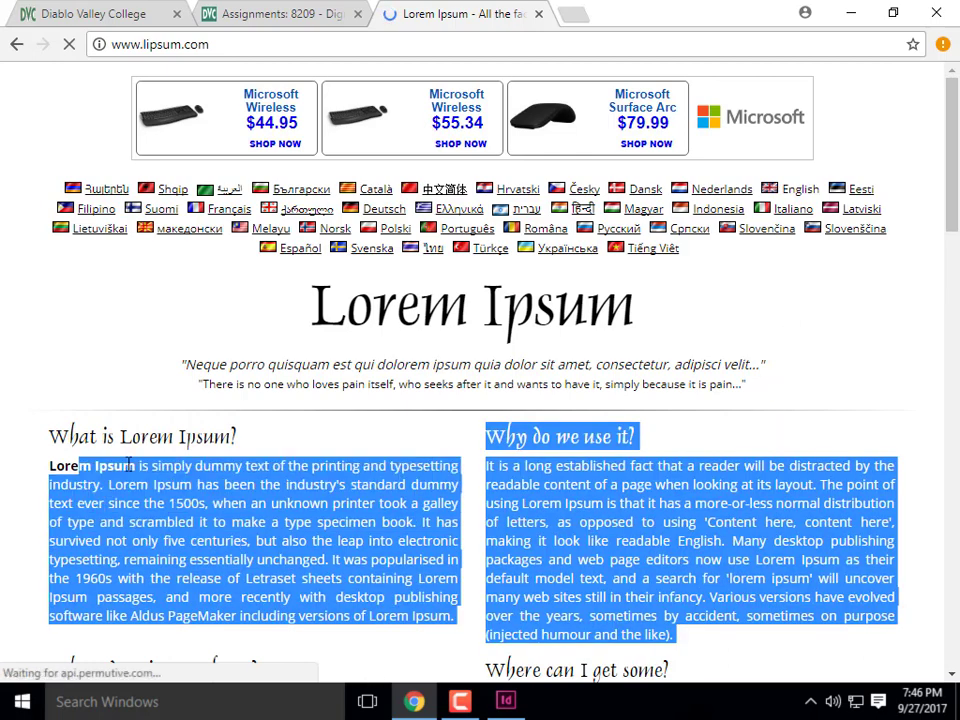
left_click(343, 542)
left_click_drag(459, 621, 56, 463)
key("ctrl+c")
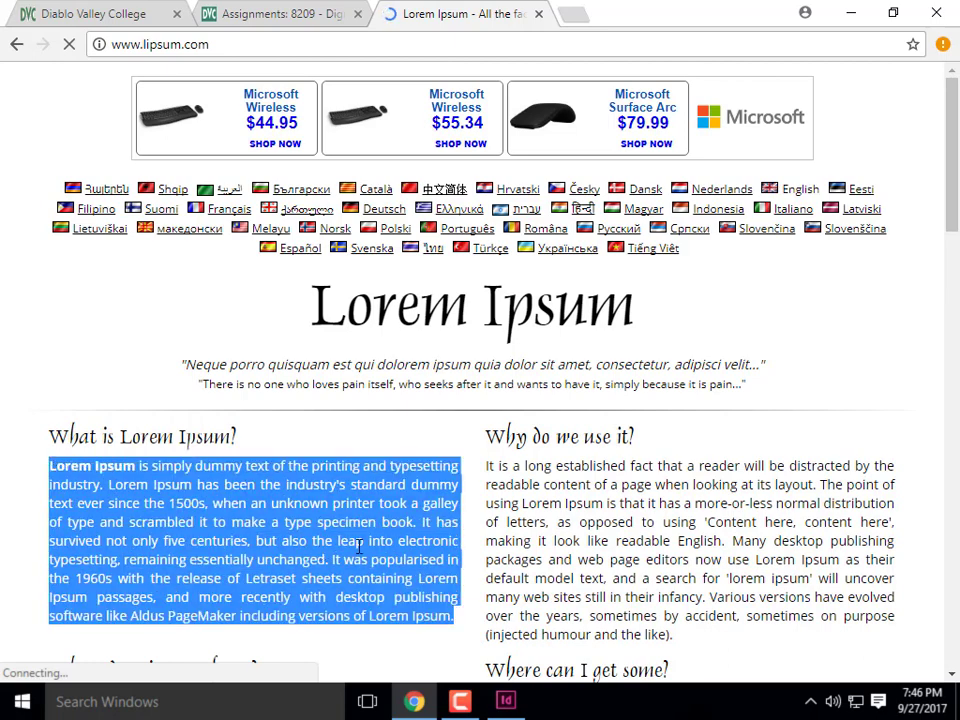
- Return to InDesign, set the duplicated title's text to 10 pt and replace it with the copied Lorem Ipsum paragraph
left_click(858, 13)
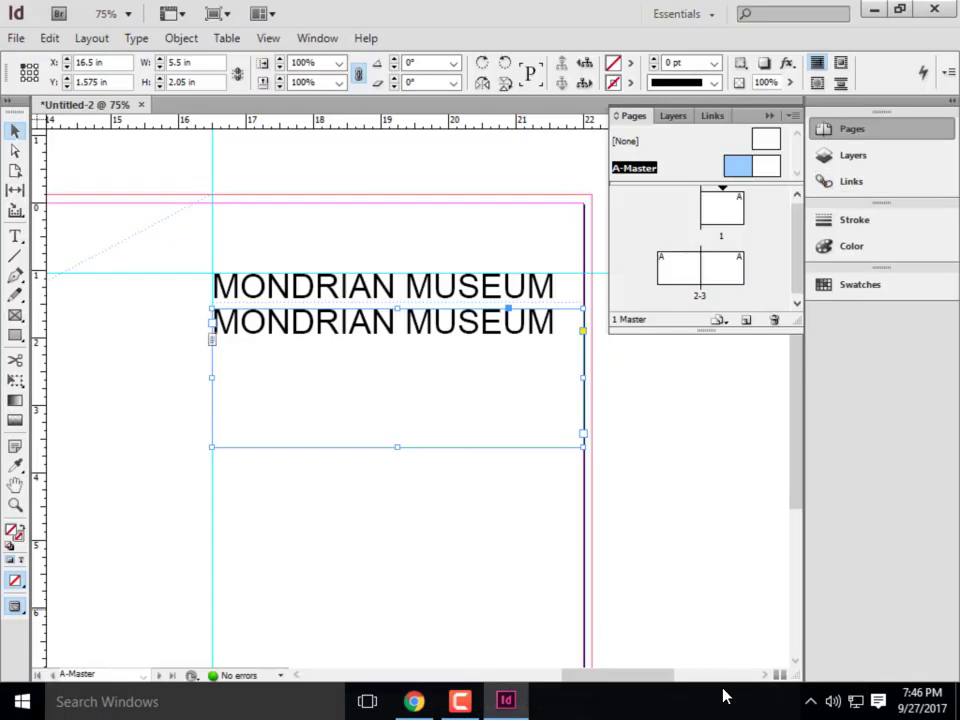
double_click(278, 338)
left_click_drag(561, 321, 204, 321)
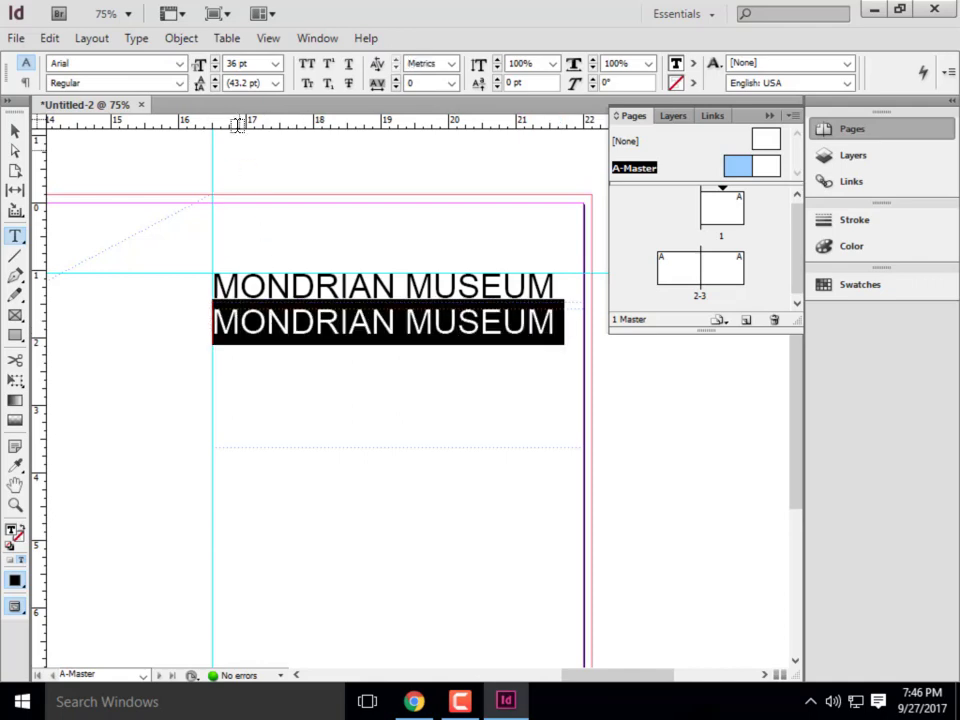
left_click(275, 63)
key("Escape")
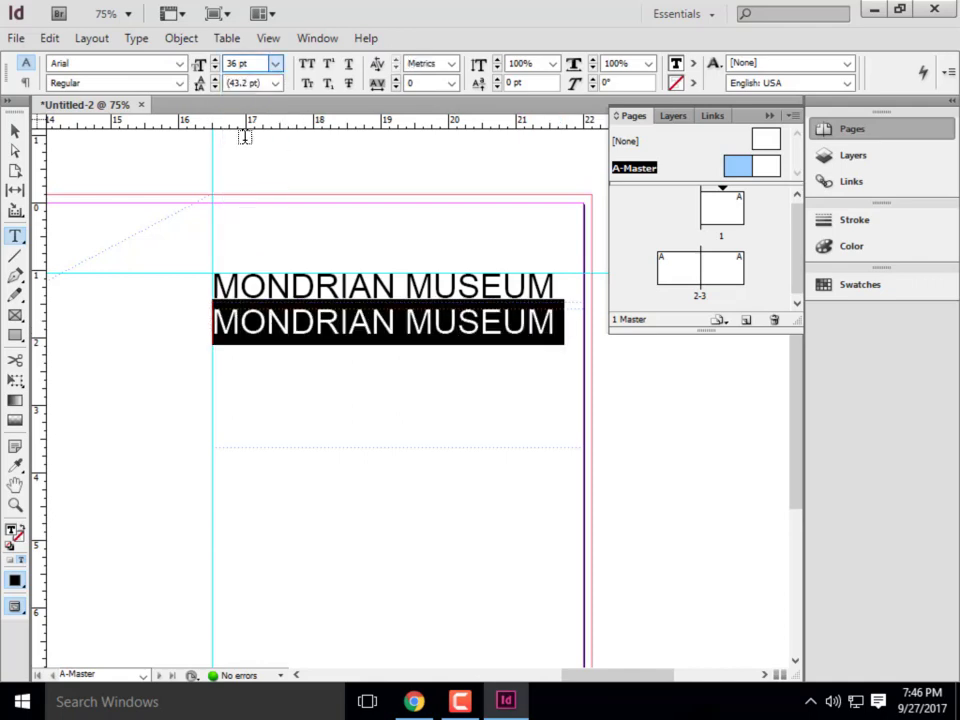
type("10")
key("Return")
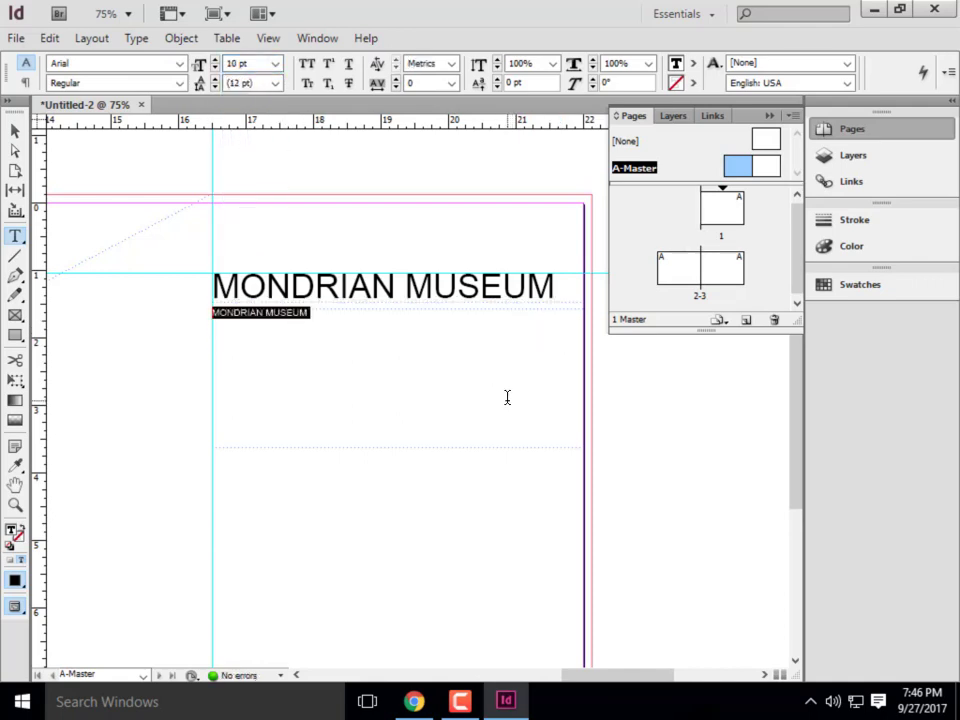
key("ctrl+v")
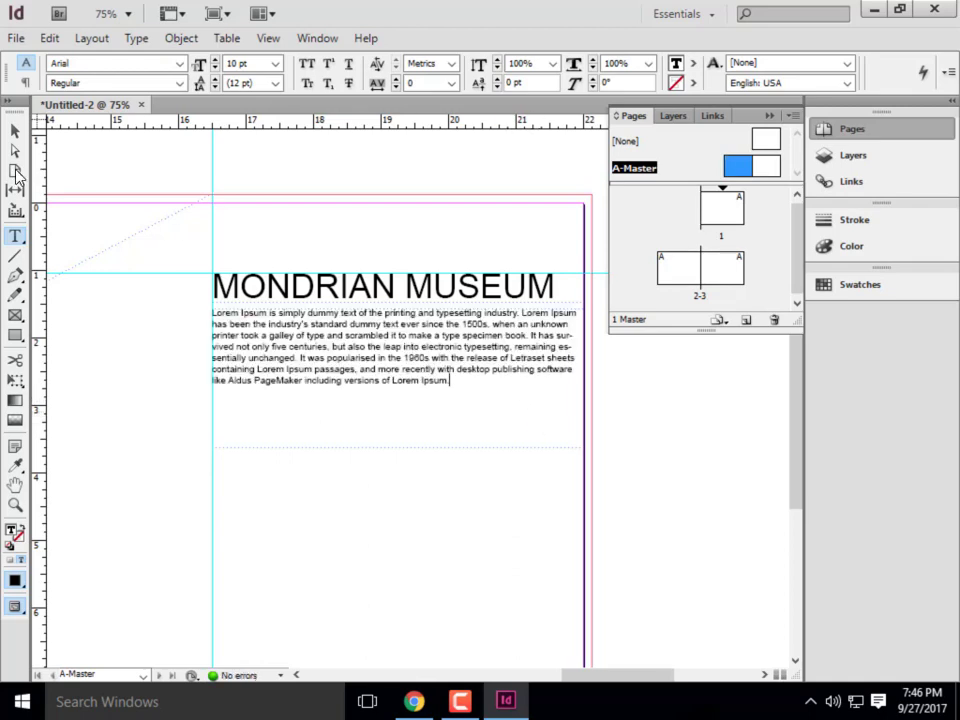
- Shorten the paragraph's text frame to 1.275 in high, ending just below its last line, and deselect it
left_click(15, 131)
left_click_drag(396, 446, 396, 394)
left_click(386, 501)
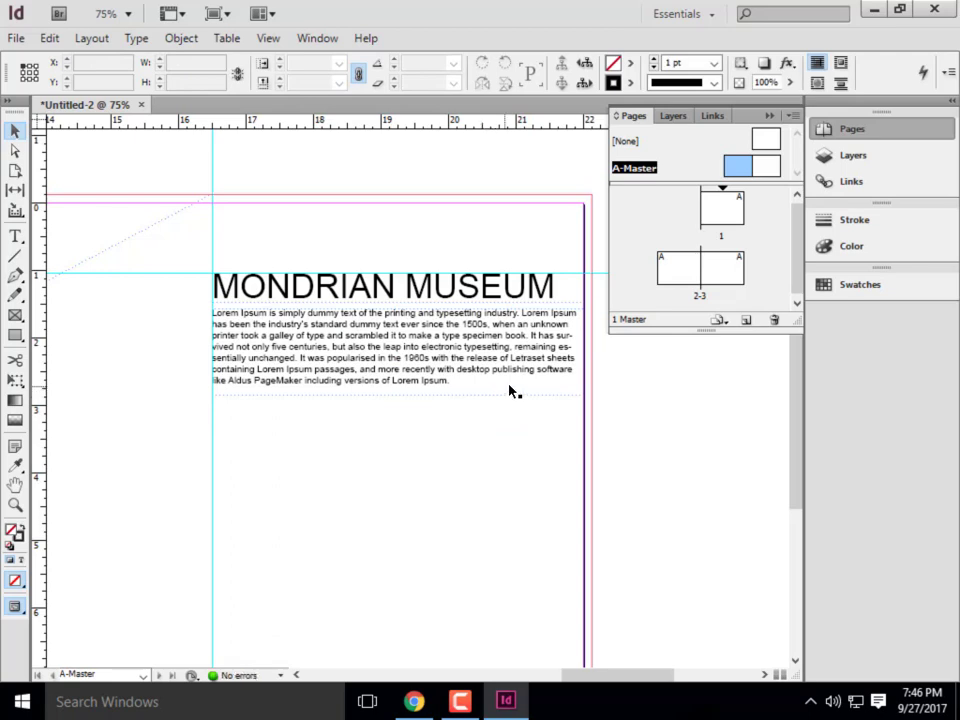
- Examine the whole A-Master spread, and compare how its title and paragraph frames carry over to pages 1 to 3
scroll(512, 390, "down", 3)
scroll(531, 345, "up", 2)
scroll(339, 415, "down", 1)
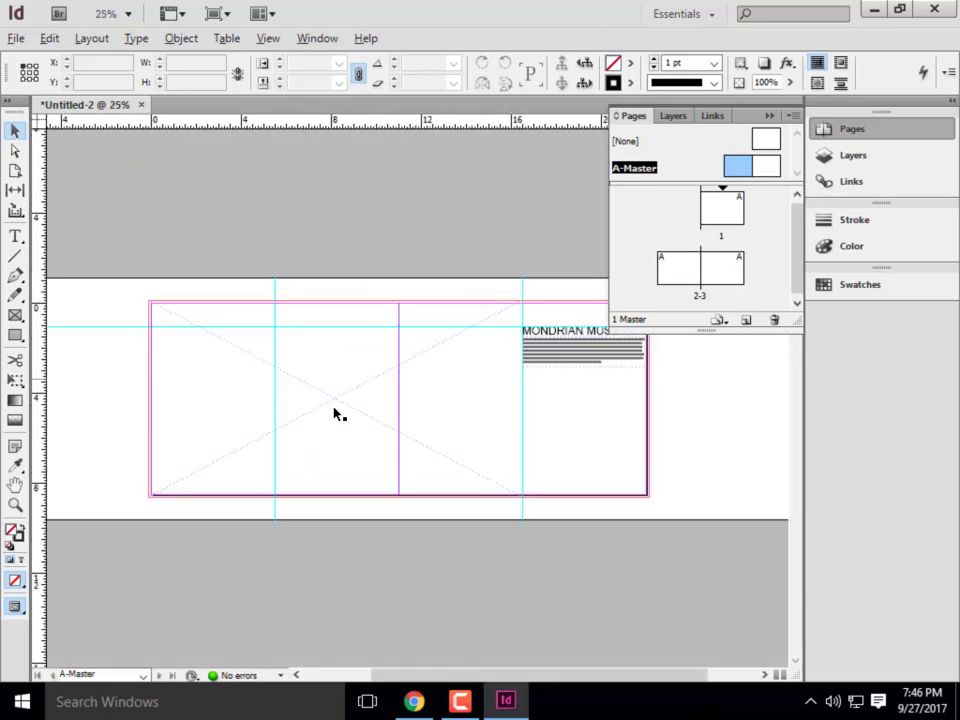
key("alt")
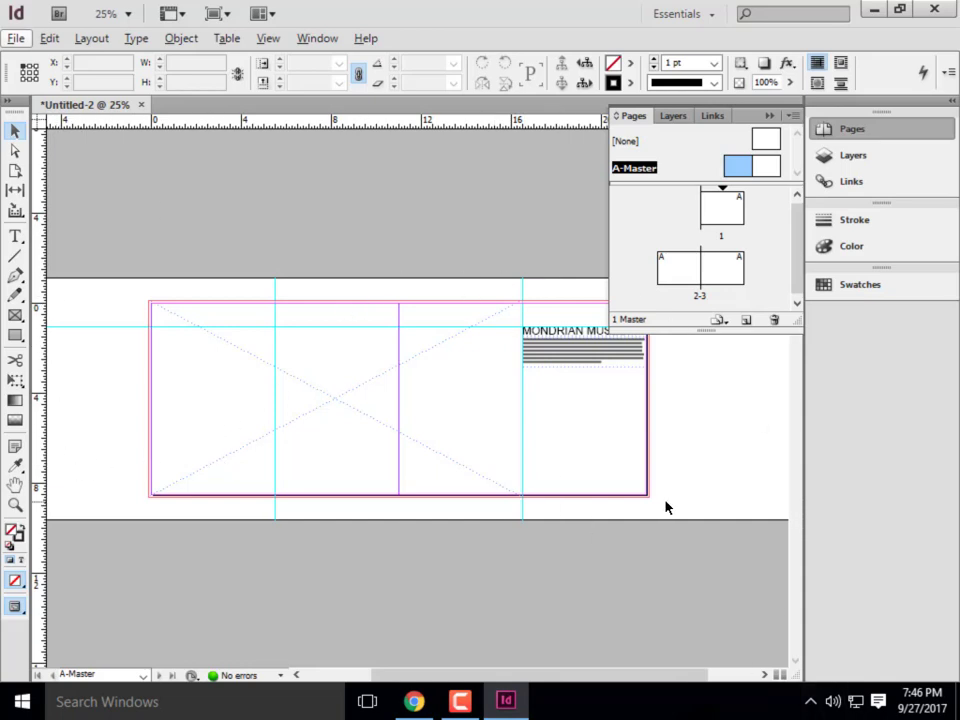
scroll(735, 431, "up", 1)
scroll(639, 403, "down", 1)
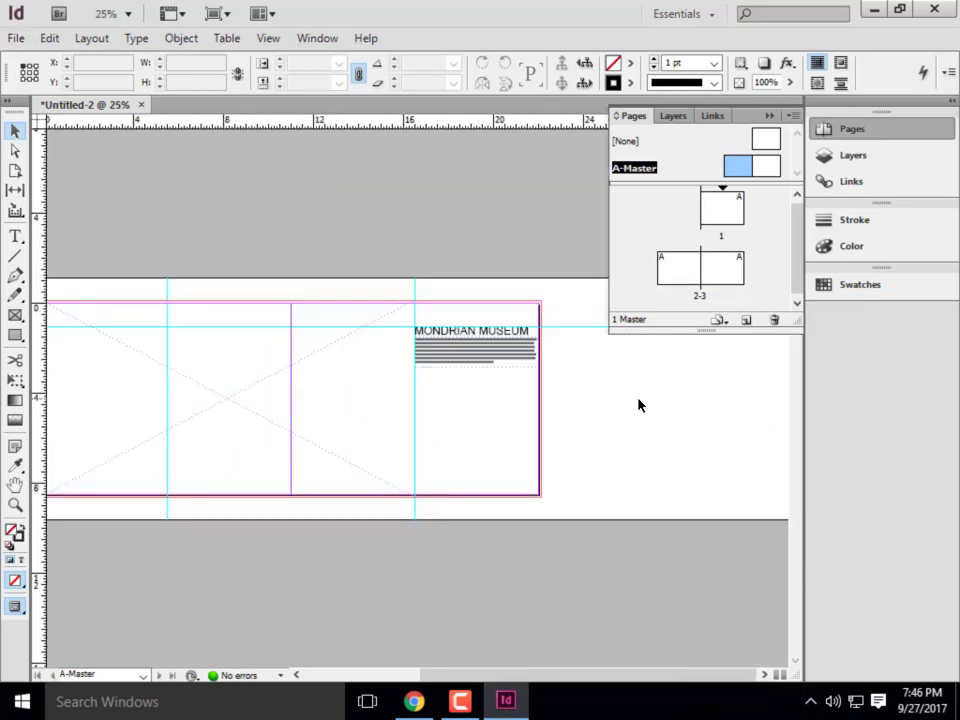
double_click(719, 270)
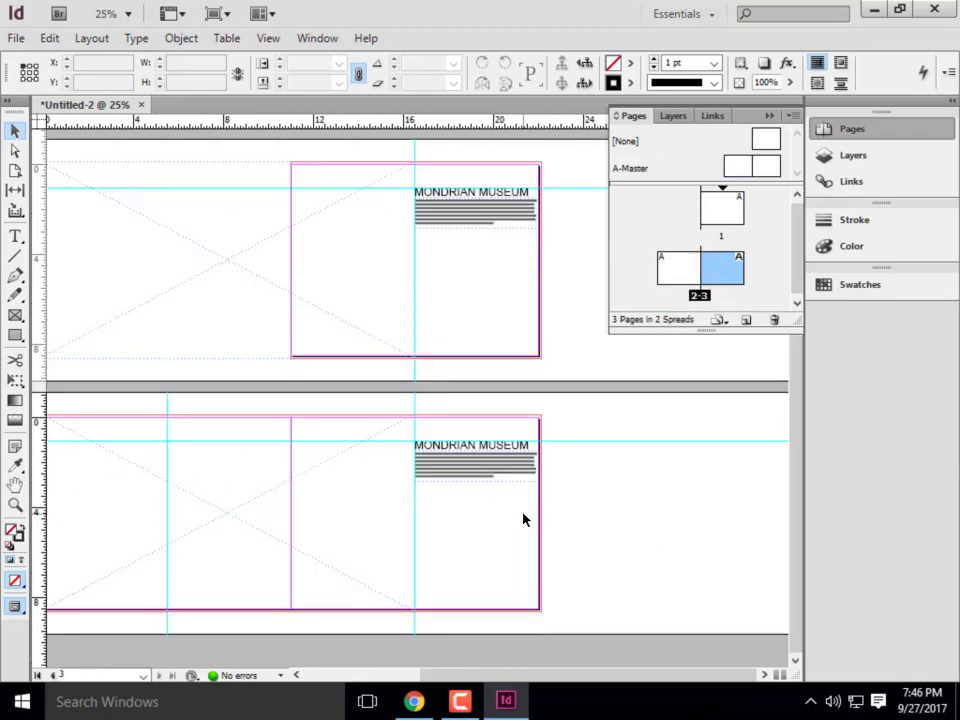
left_click(477, 212)
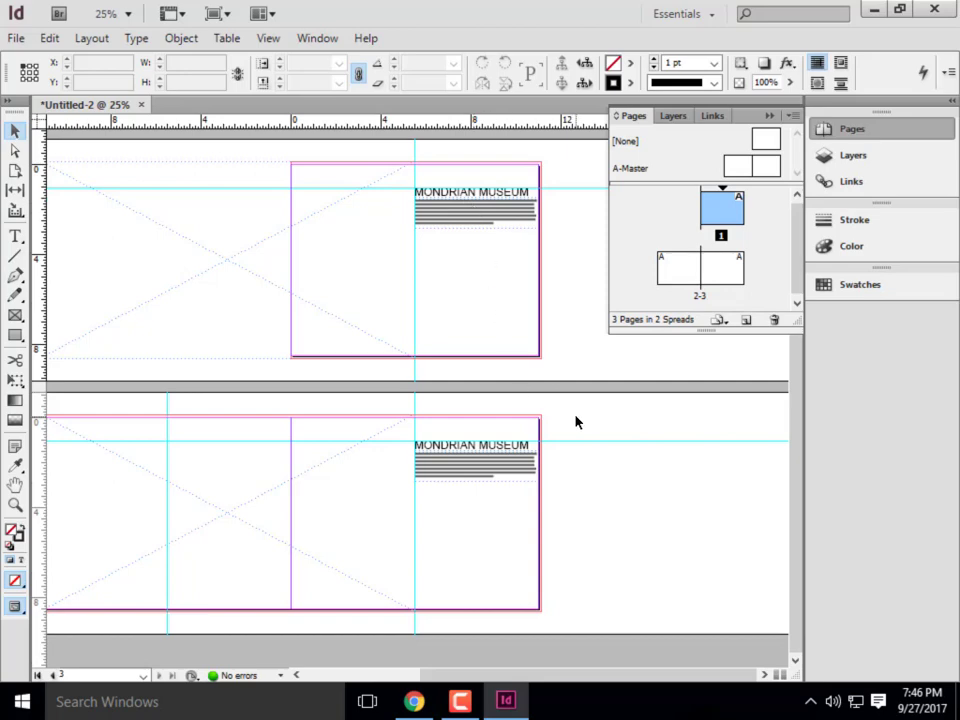
- Override all master page items on page 1 and select its paragraph text frame
right_click(731, 213)
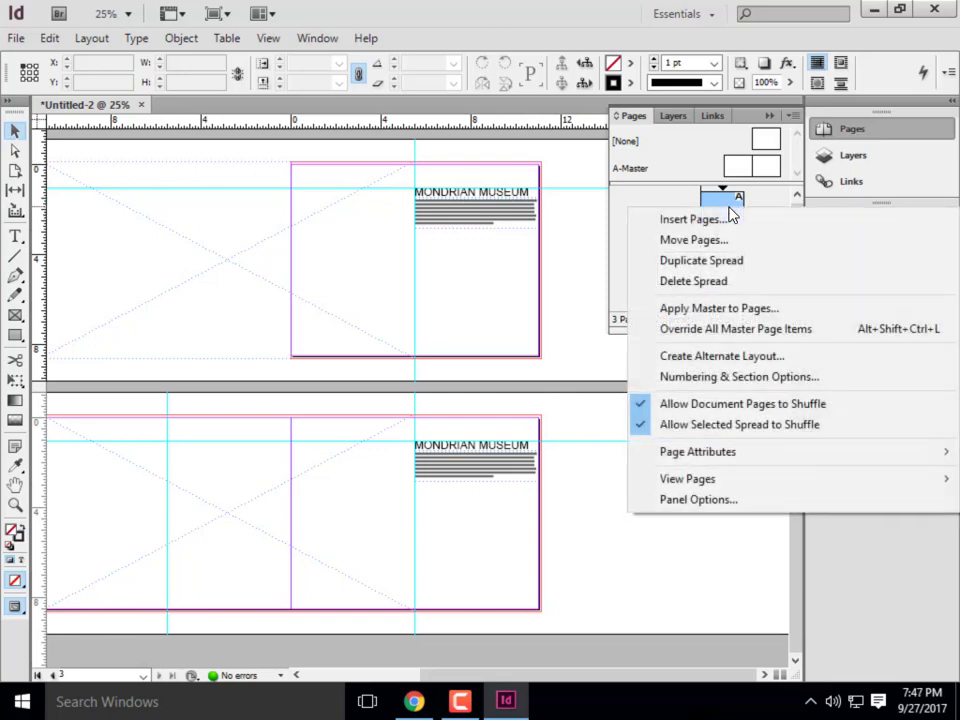
left_click(731, 336)
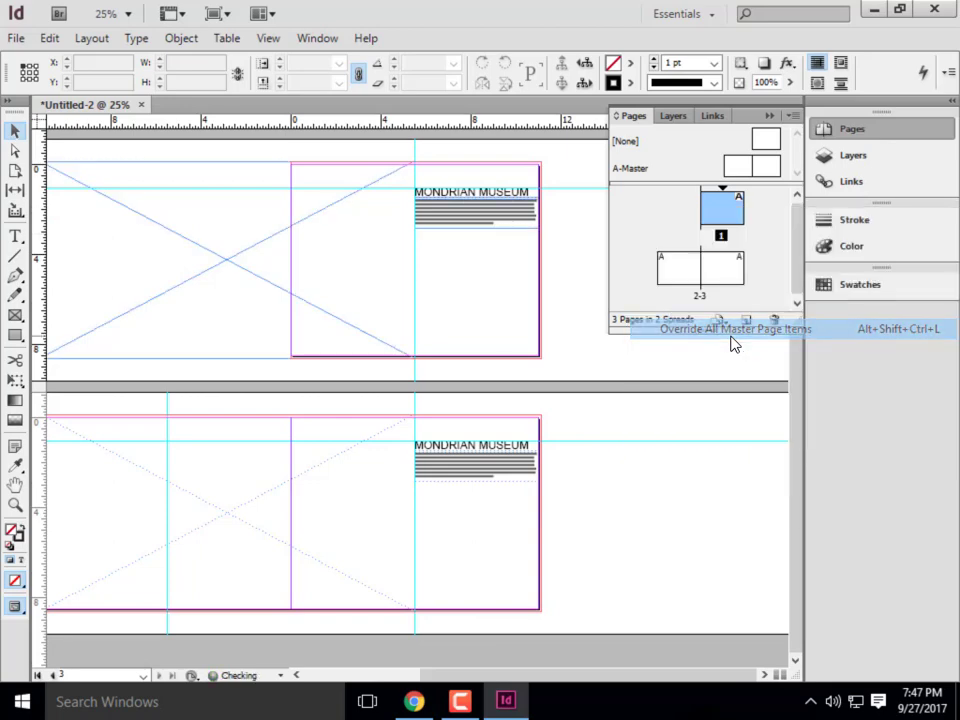
left_click(480, 228)
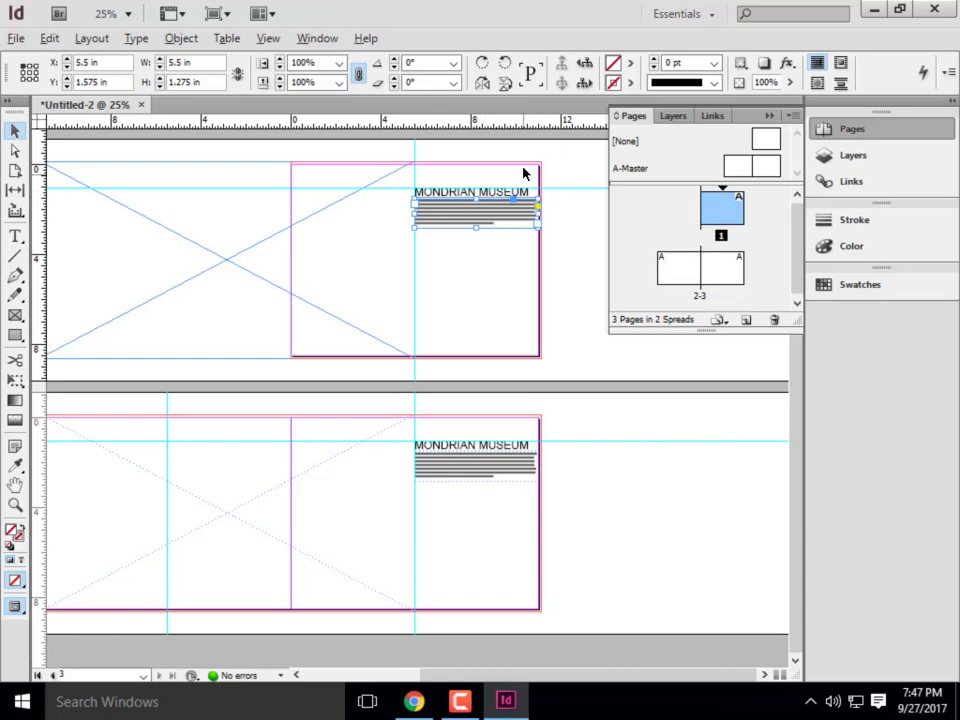
- Set the words "PageMaker including versions of Lorem Ipsum." in page 1's paragraph to Arial Bold and deselect the text
key("ctrl+=")
key("ctrl+=")
key("ctrl+=")
double_click(455, 338)
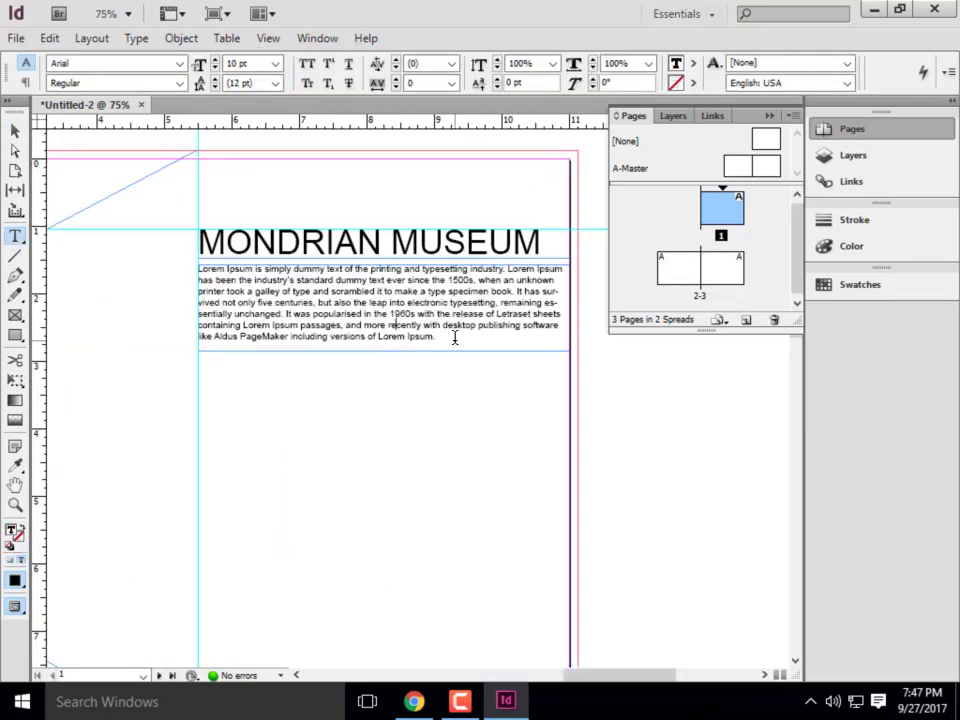
left_click_drag(455, 338, 318, 326)
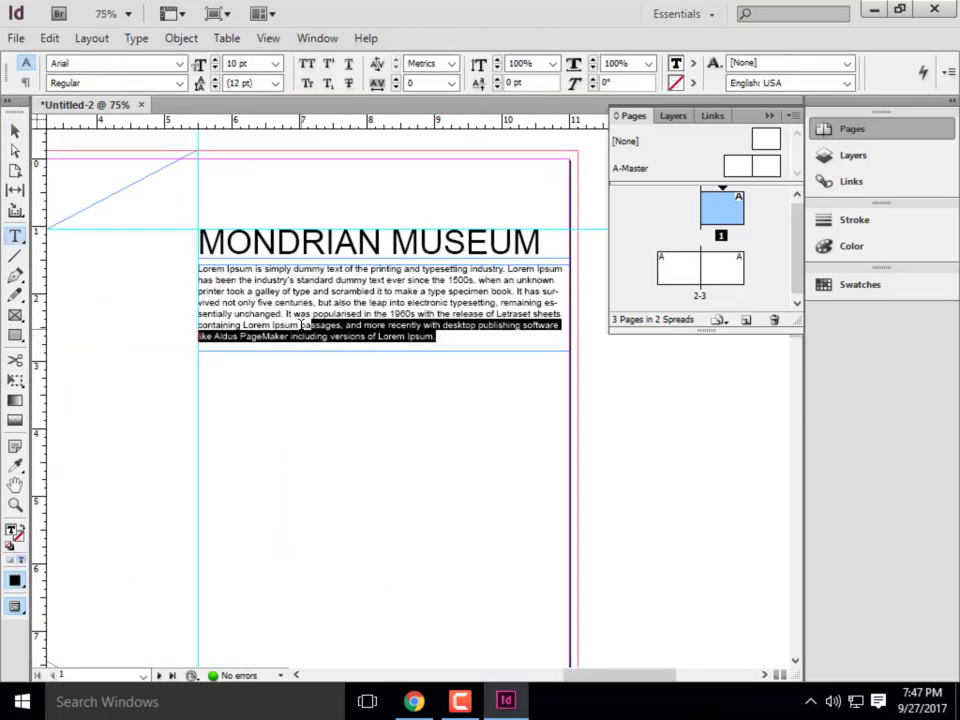
left_click_drag(463, 339, 240, 340)
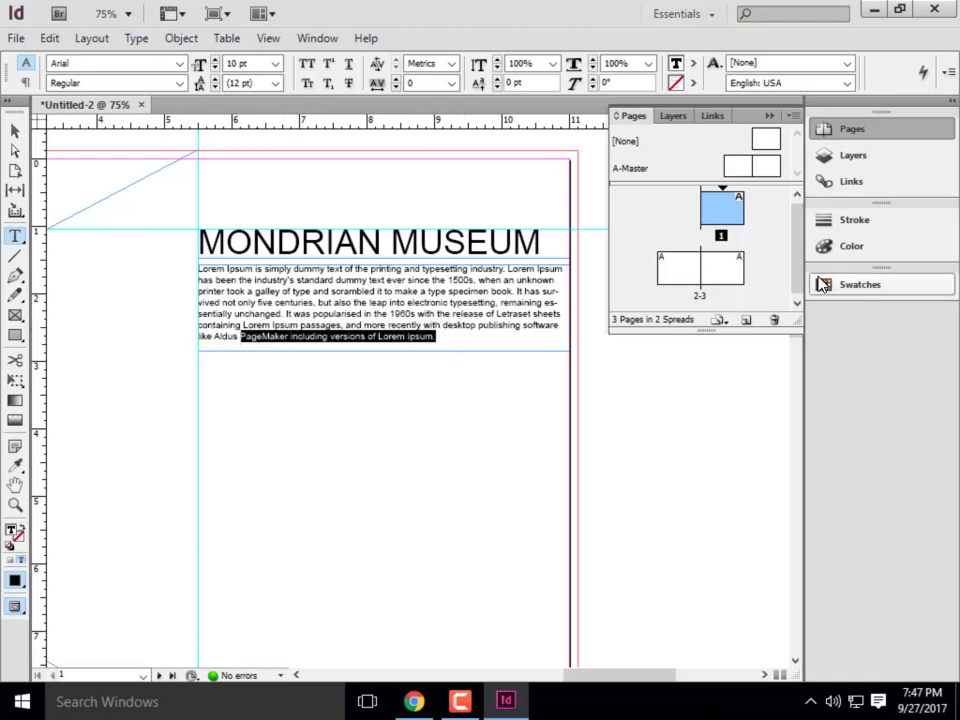
right_click(628, 213)
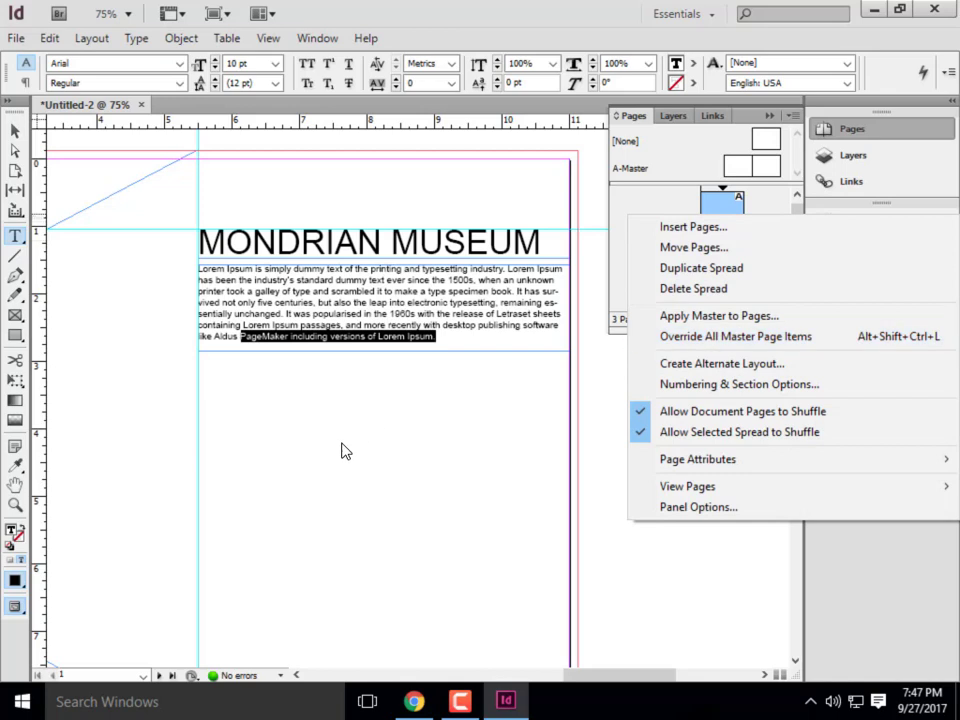
left_click(465, 340)
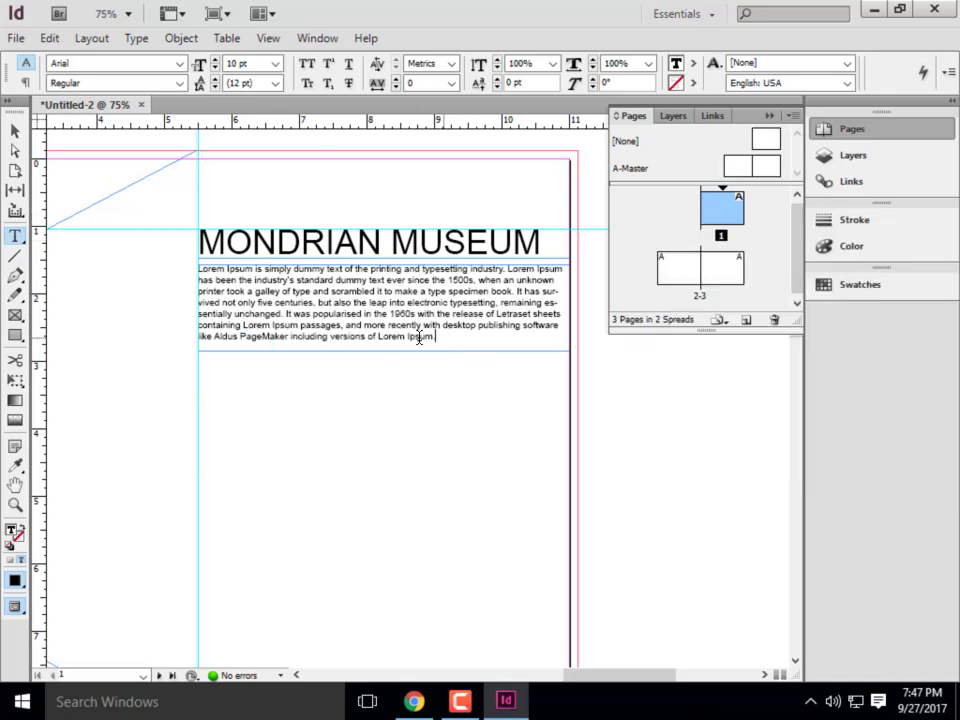
left_click_drag(460, 338, 238, 340)
left_click(237, 340)
left_click(237, 341, "shift")
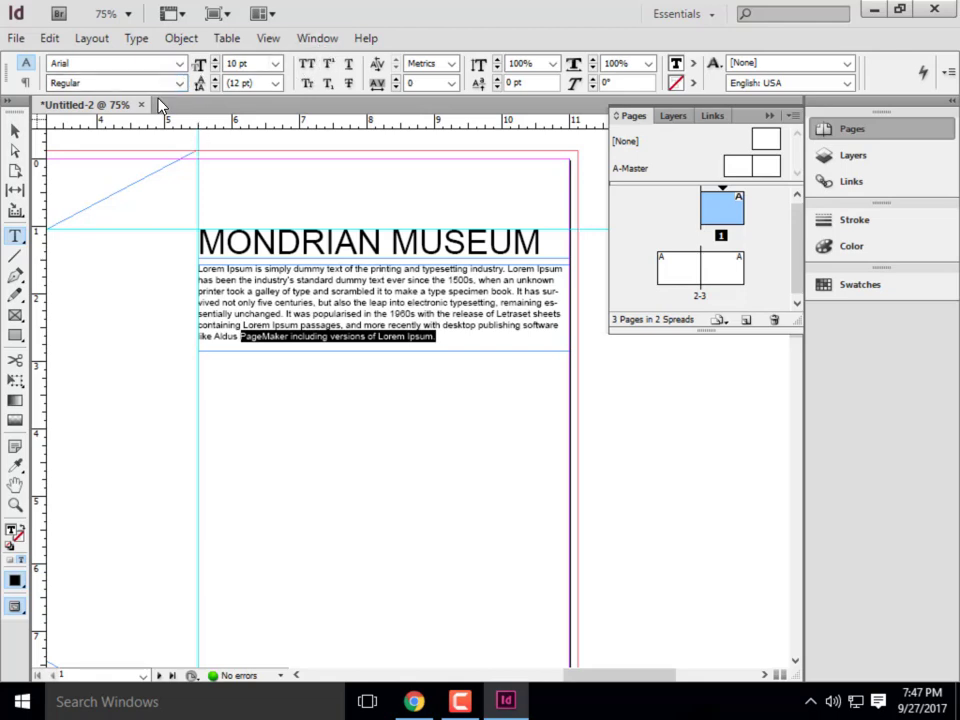
left_click(179, 83)
left_click(95, 209)
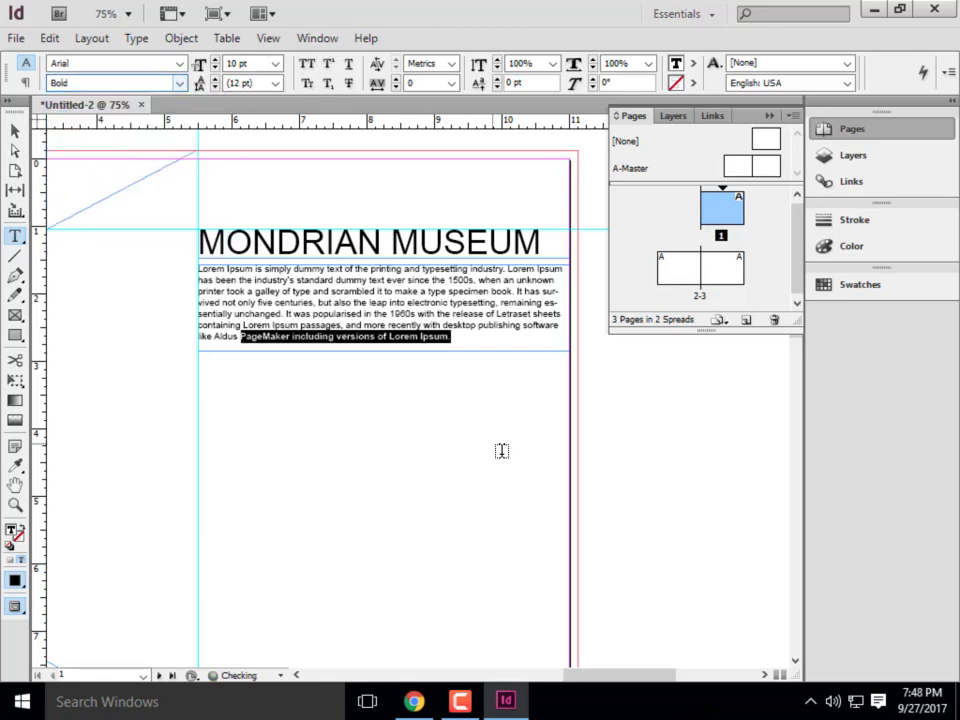
key("Escape")
left_click(347, 375)
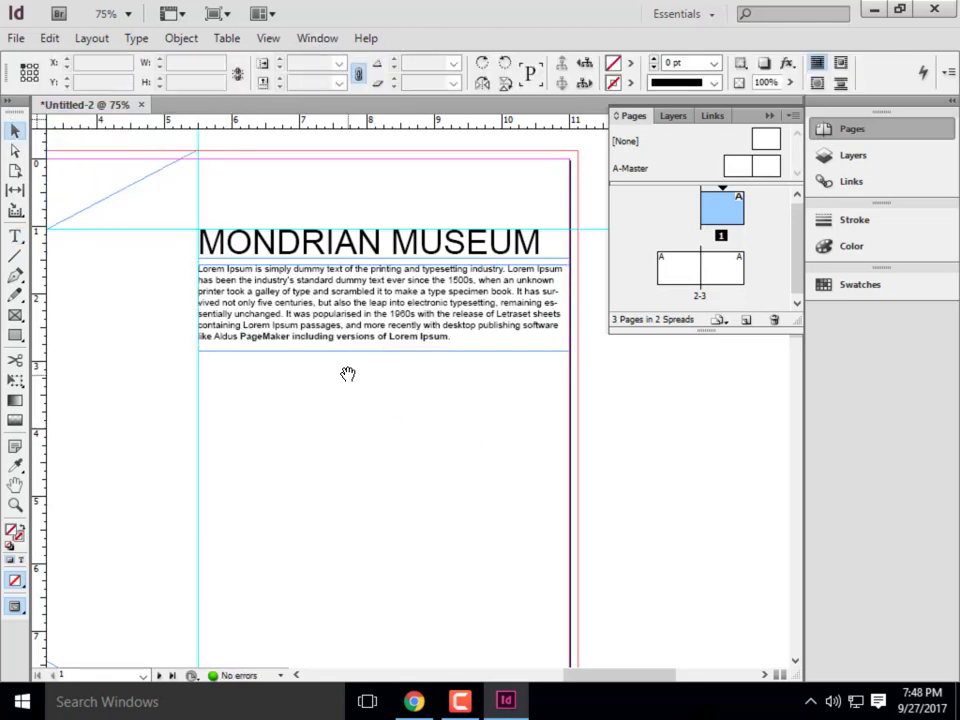
- Compare the partly bold paragraph on page 1 with the paragraph on page 3
scroll(347, 375, "down", 5)
scroll(402, 375, "down", 4)
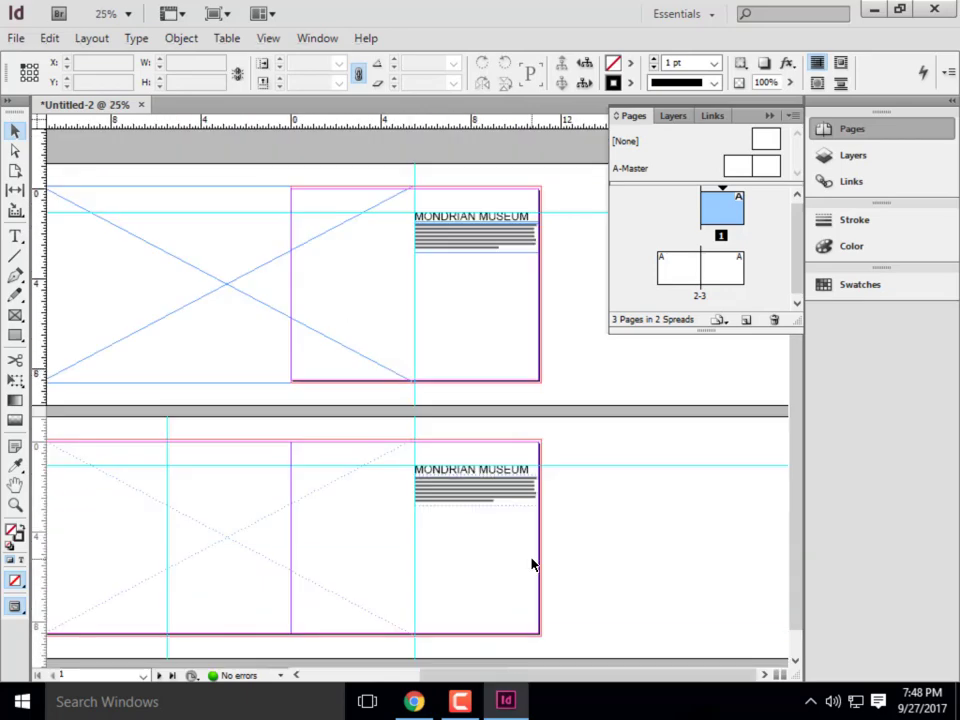
scroll(531, 564, "up", 5)
scroll(378, 482, "down", 5)
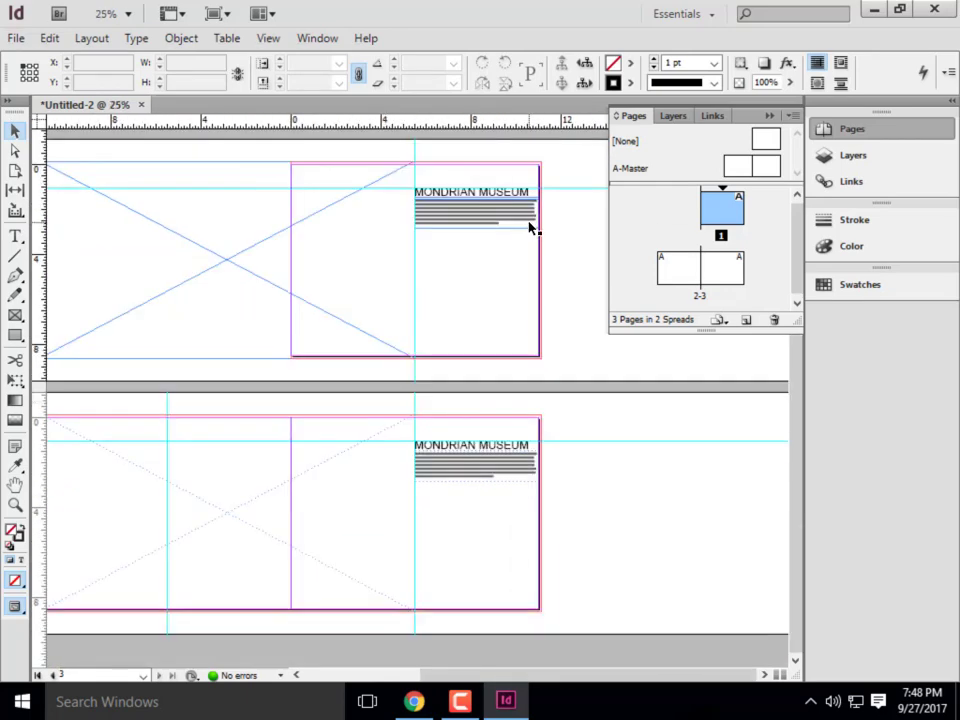
scroll(579, 279, "up", 3)
left_click(349, 371)
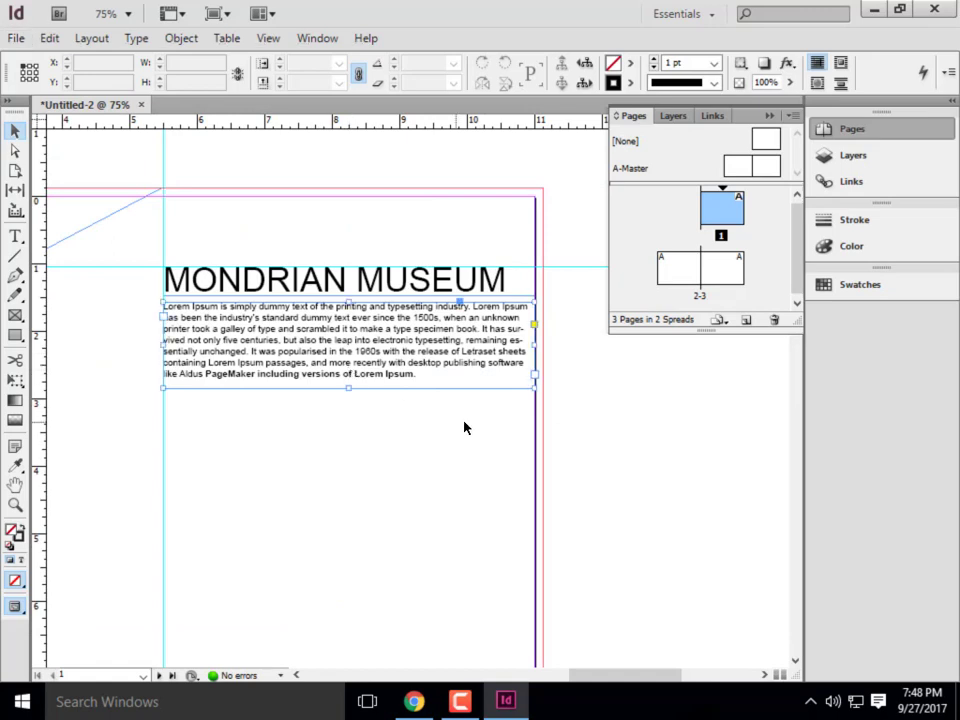
left_click(464, 428)
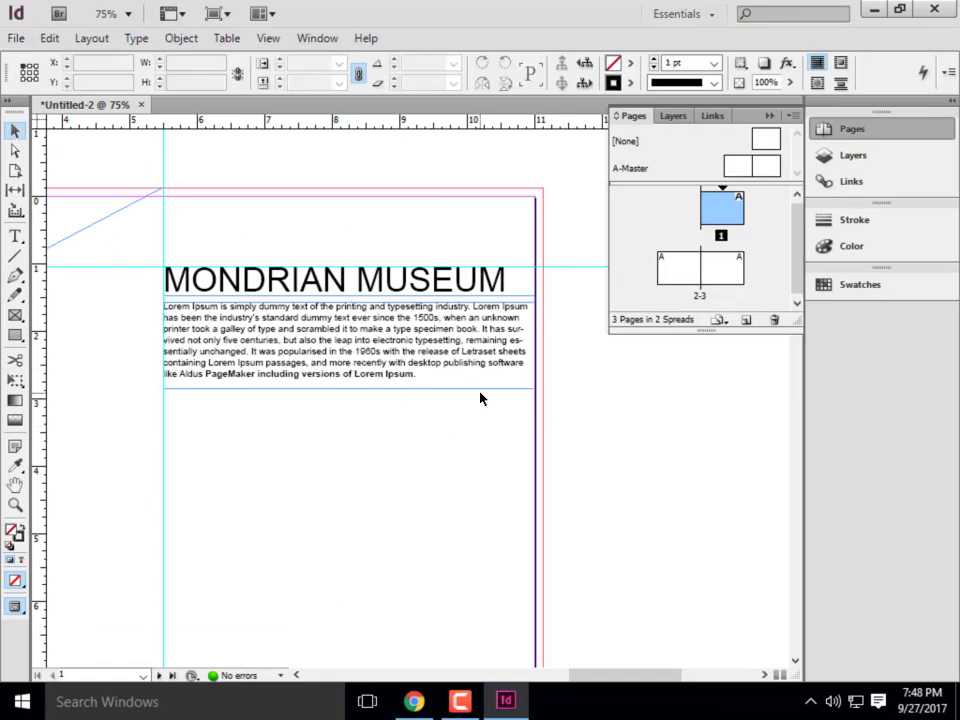
scroll(418, 429, "down", 2)
scroll(366, 300, "up", 2)
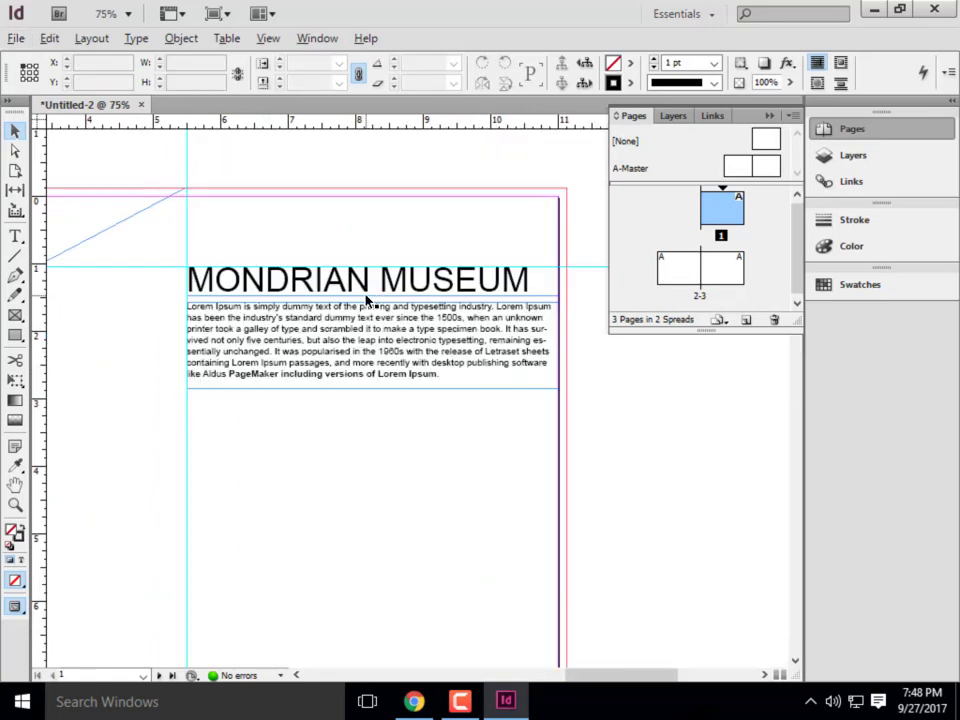
- Delete the overridden Mondrian Museum title and paragraph frames from page 1
left_click(349, 292)
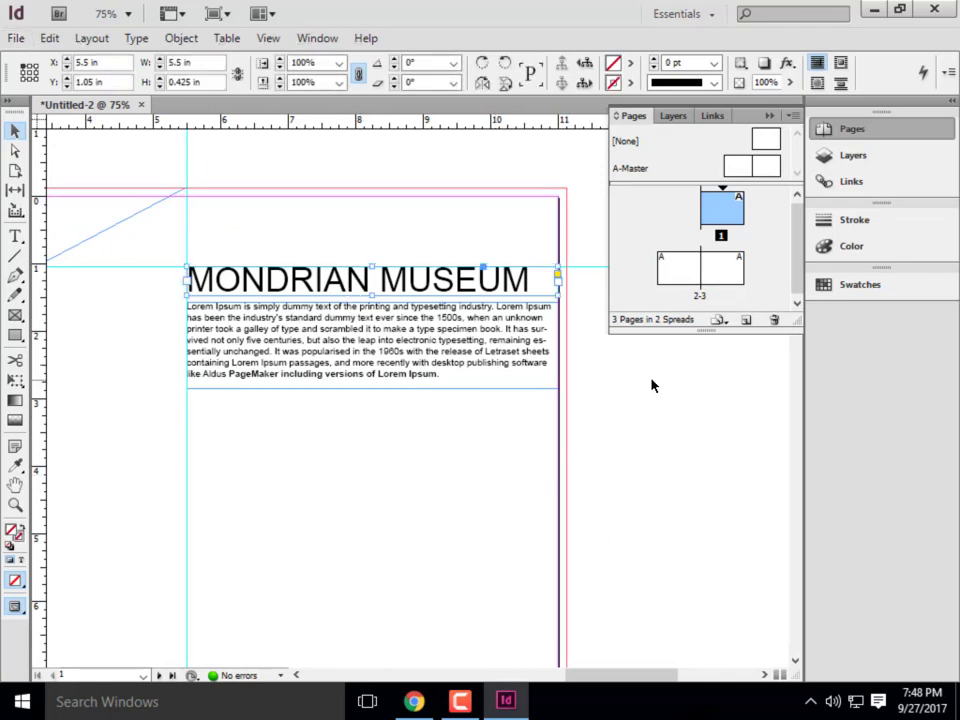
left_click(405, 376, "shift")
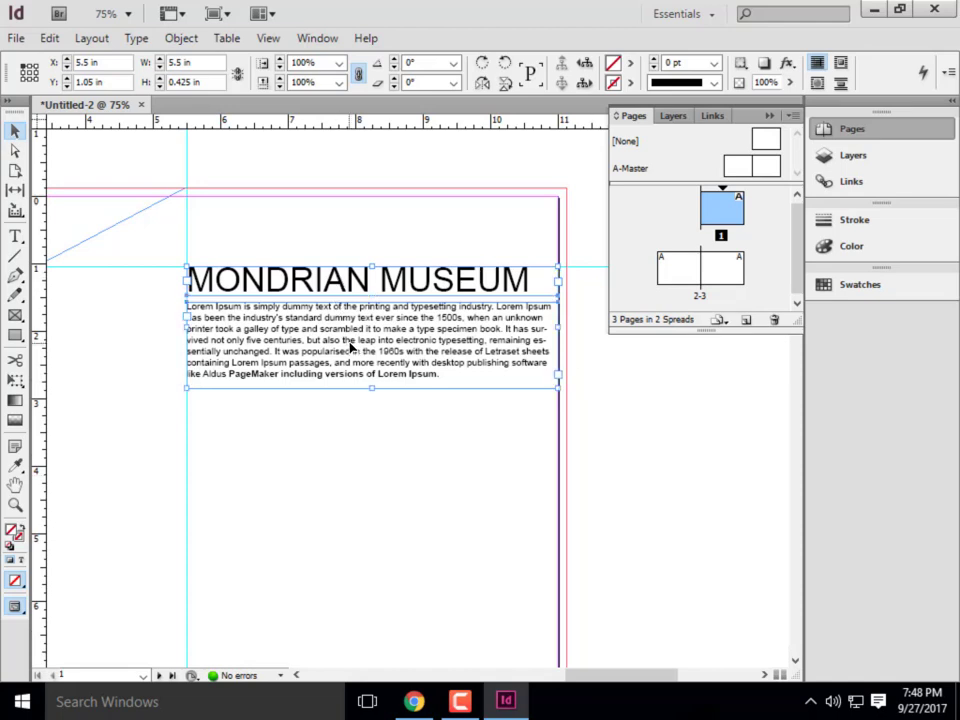
key("Delete")
- Copy both the Mondrian Museum title frame and the paragraph frame from the right-hand page of A-Master
double_click(770, 168)
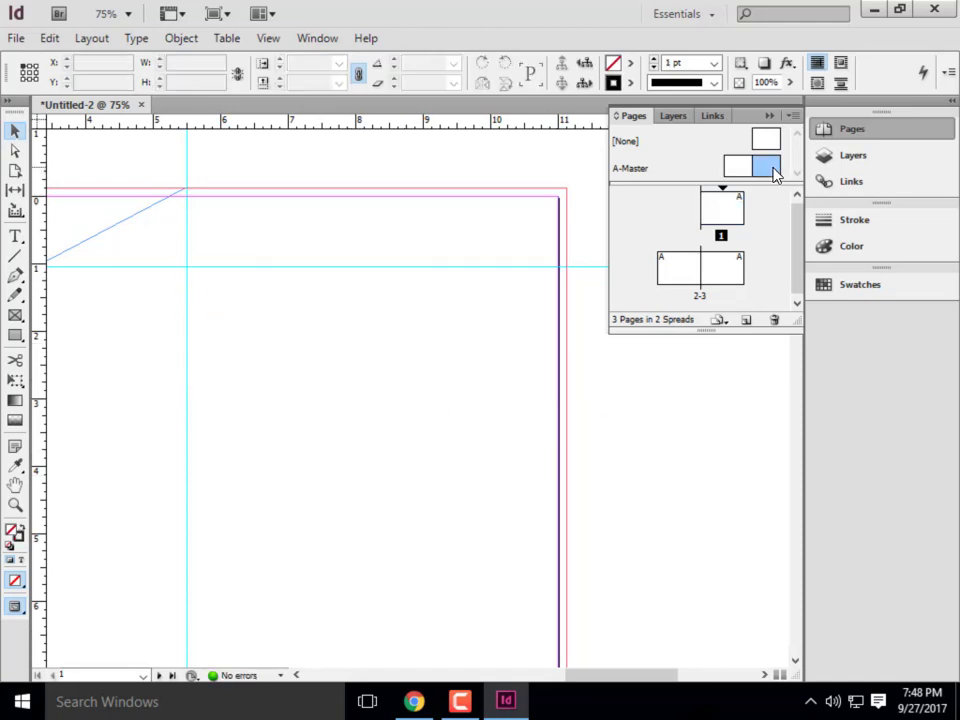
left_click(423, 273)
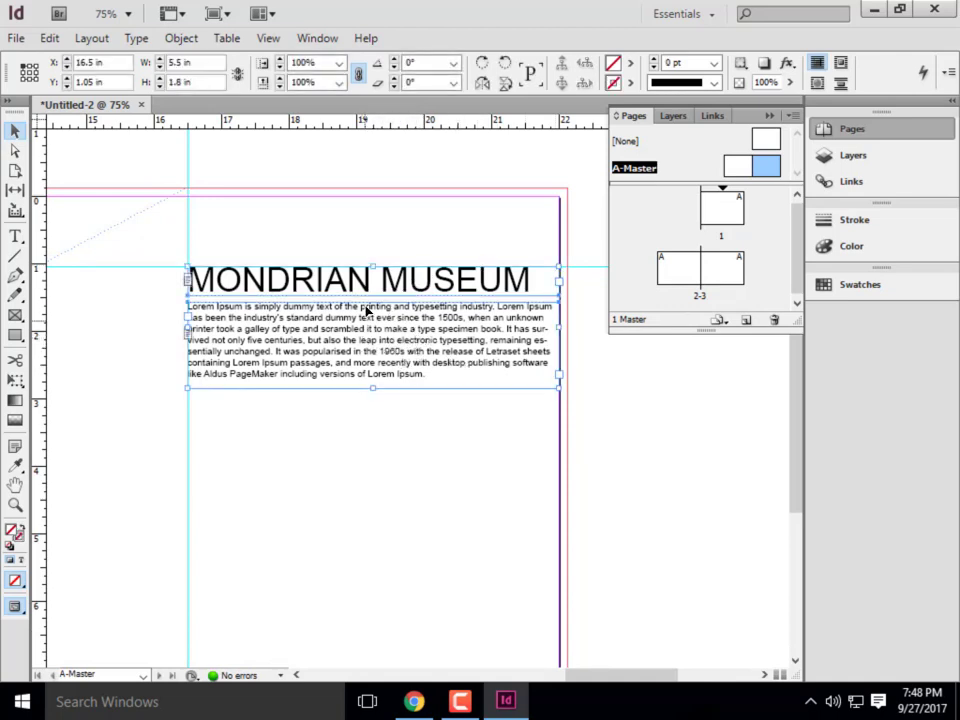
left_click(380, 302)
key("ctrl+a")
right_click(339, 326)
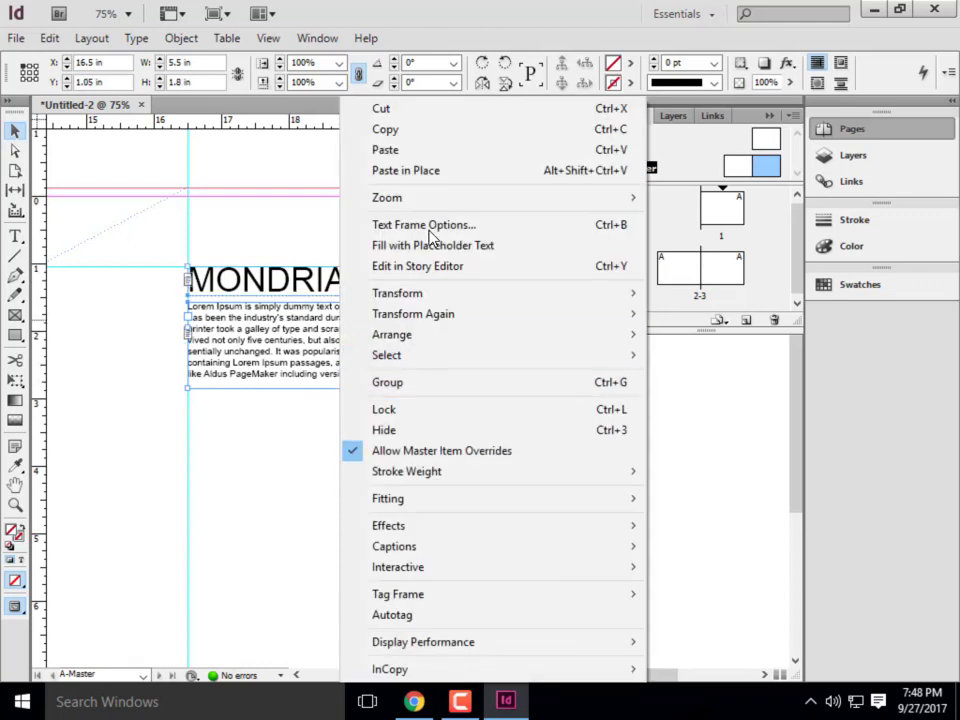
left_click(425, 130)
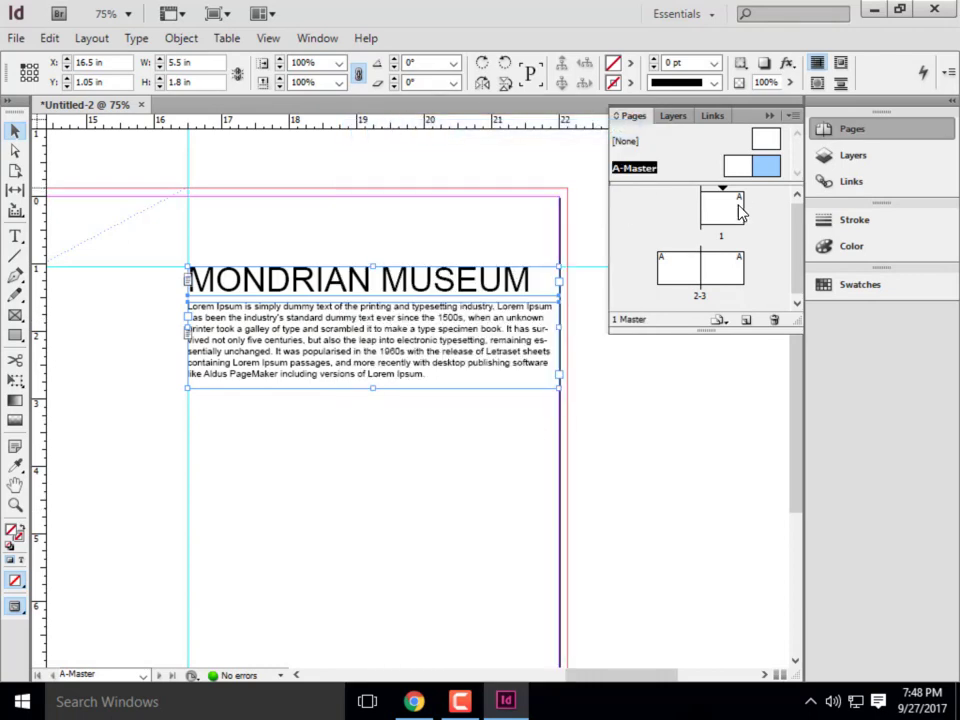
- Paste the copied title and paragraph frames in place on page 1
double_click(724, 275)
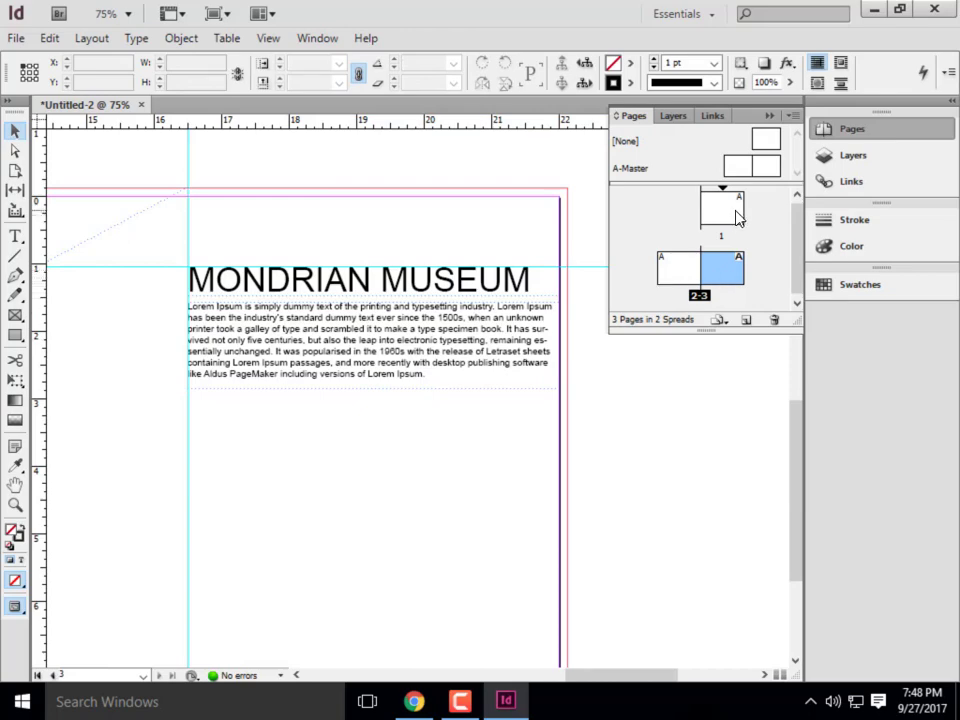
left_click(724, 208)
key("ctrl+minus")
key("ctrl+minus")
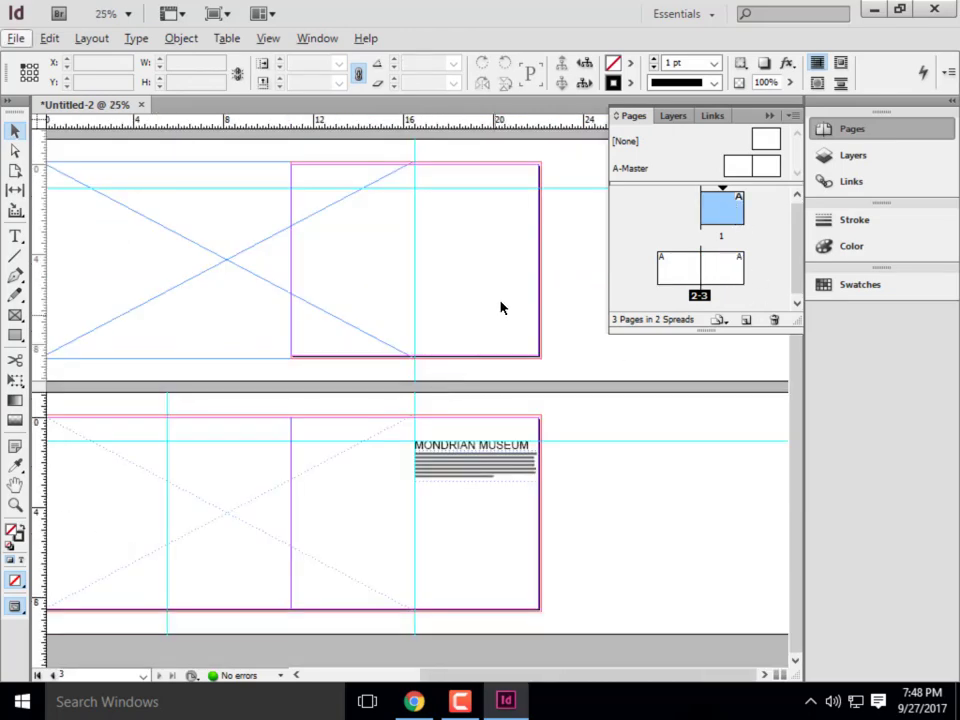
key("ctrl+equal")
key("ctrl+equal")
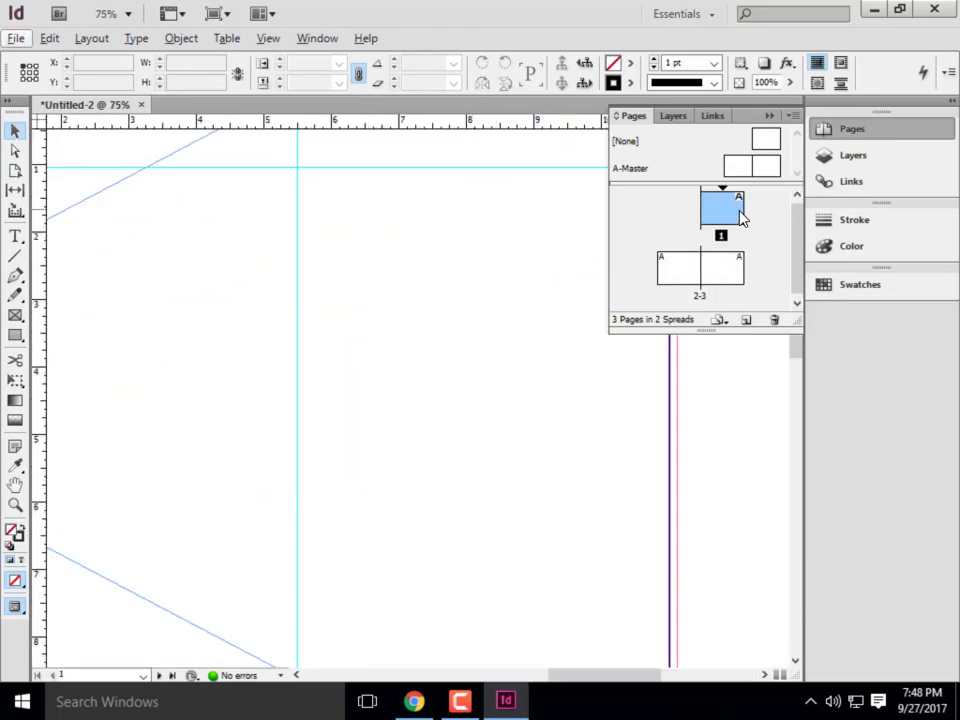
right_click(406, 285)
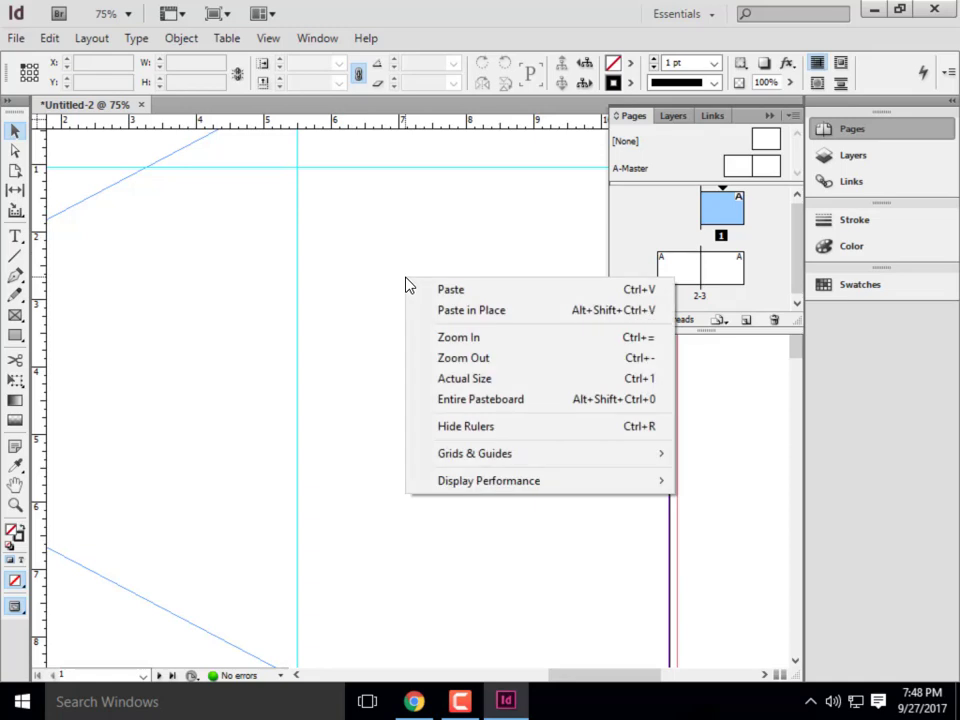
left_click(444, 312)
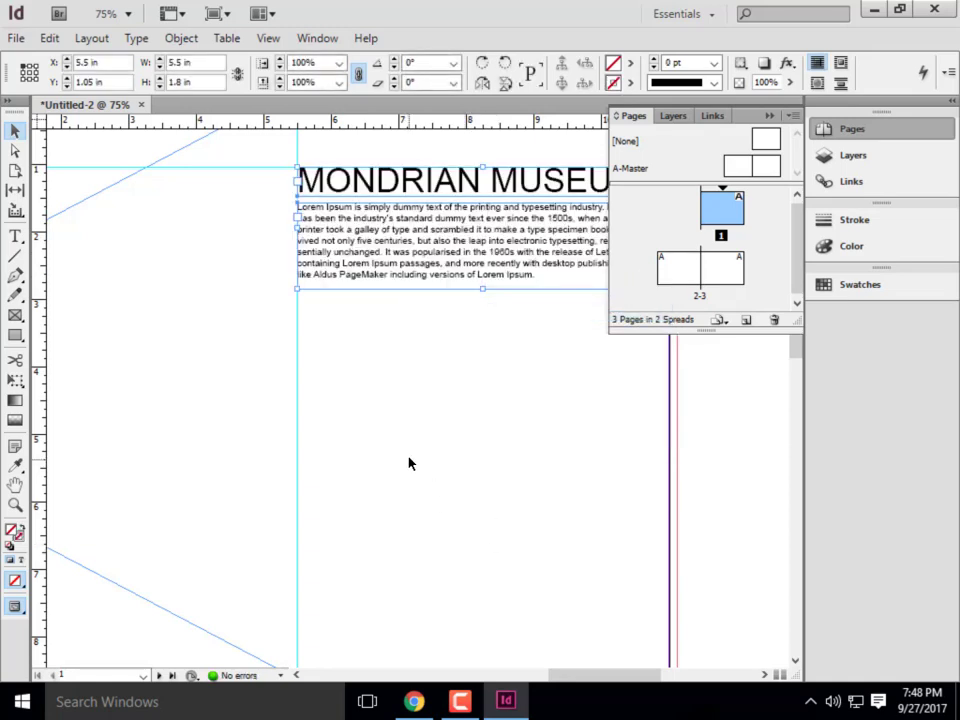
scroll(409, 462, "down", 1)
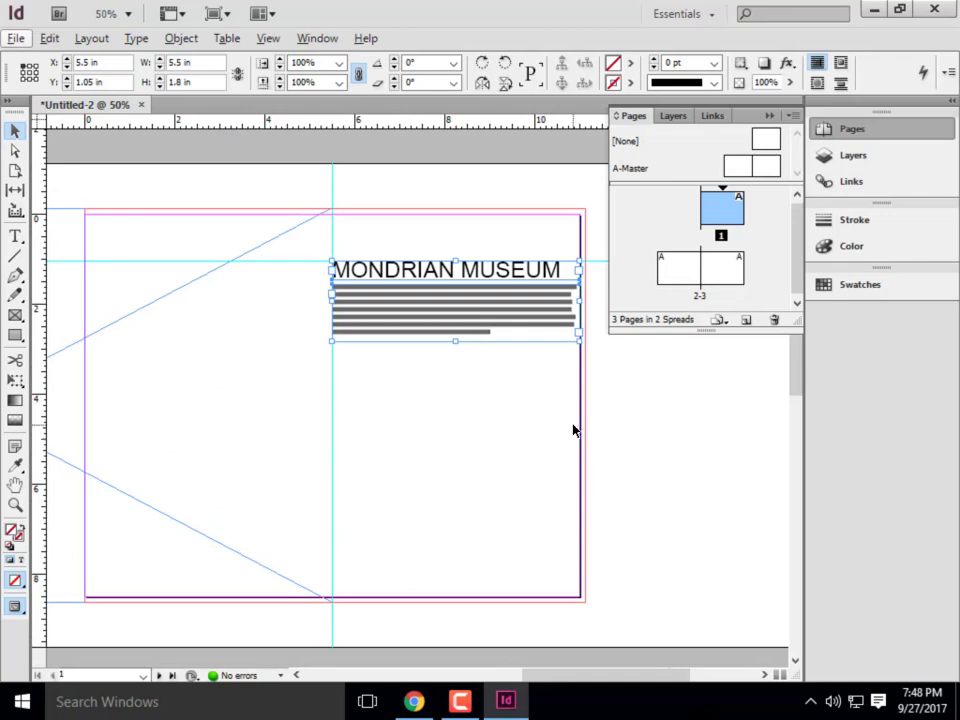
- Delete the paragraph frame and the Mondrian Museum title frame from the right-hand page of A-Master
double_click(774, 167)
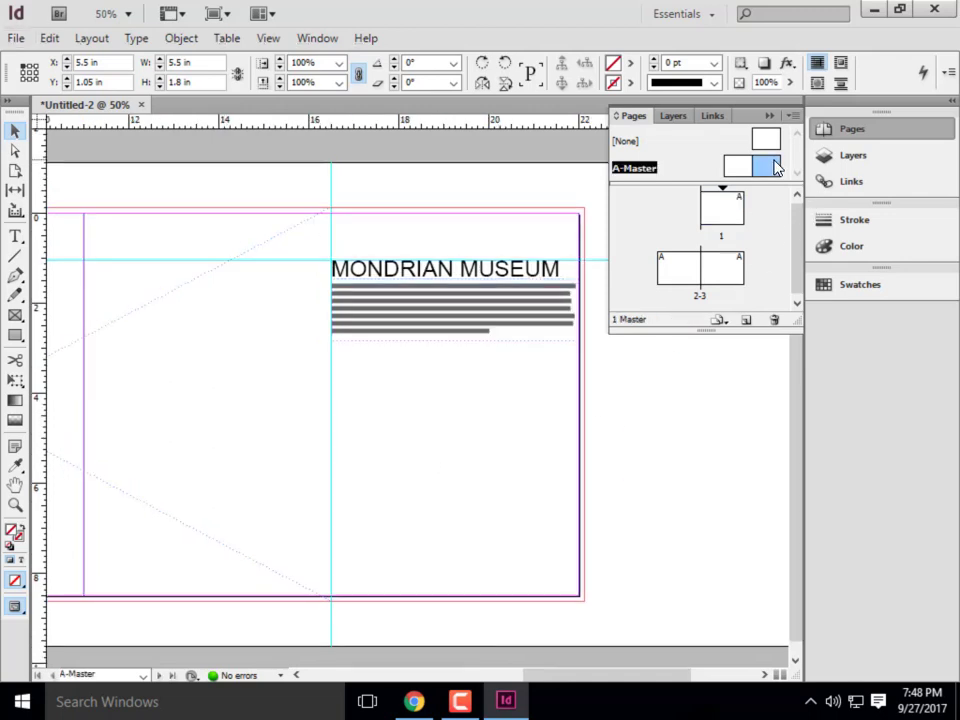
left_click(486, 306)
key("Delete")
left_click(480, 270)
key("Delete")
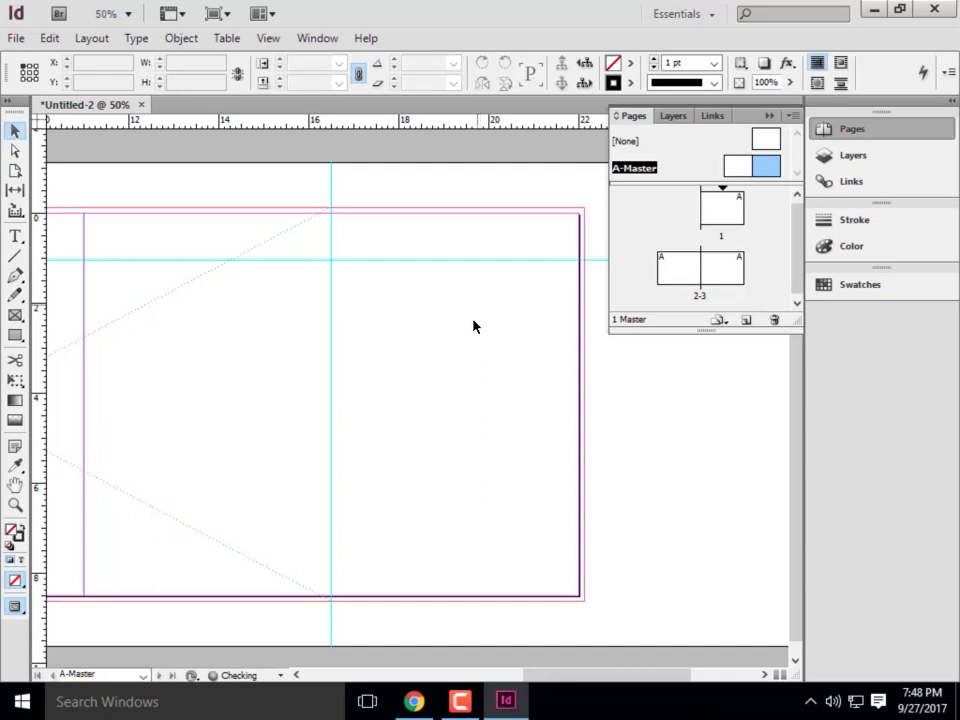
key("ctrl+minus")
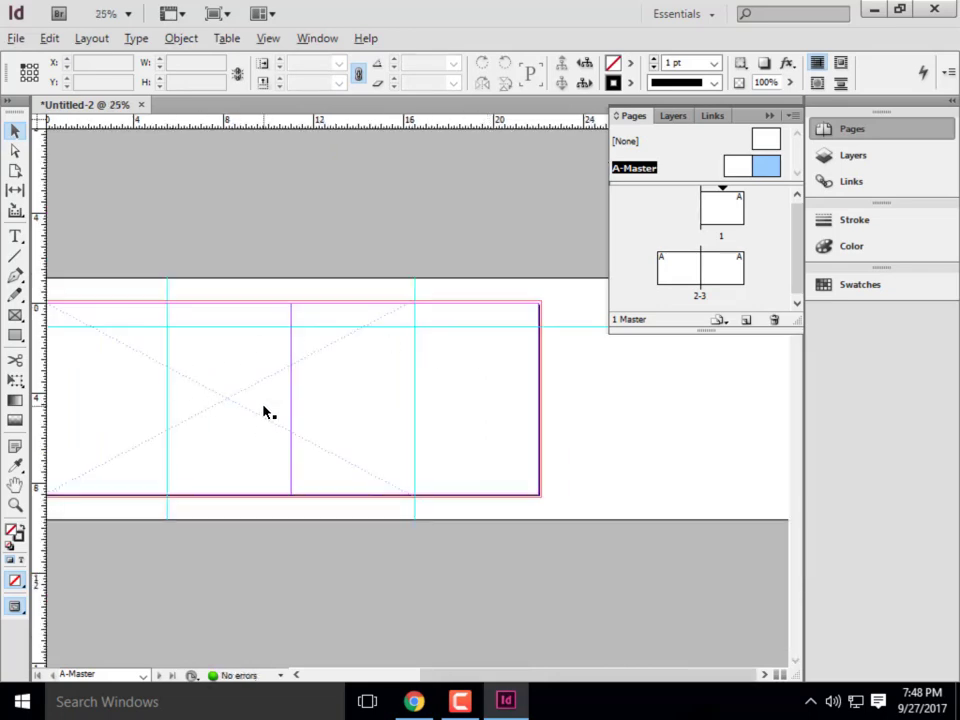
key("alt")
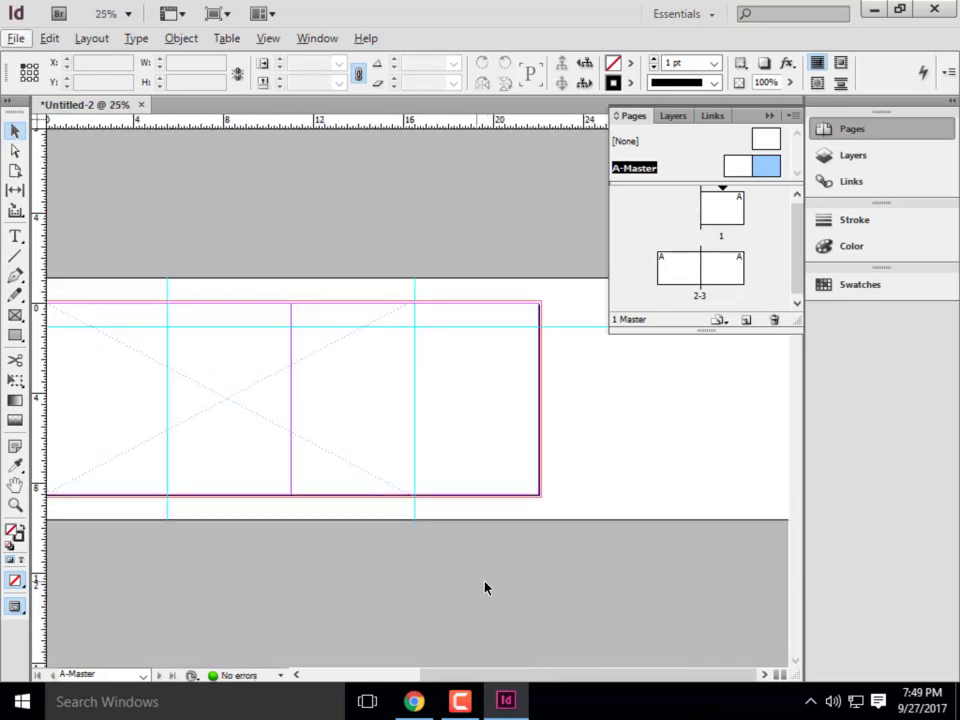
- Go to the spread of pages 2-3 and select page 2
double_click(727, 278)
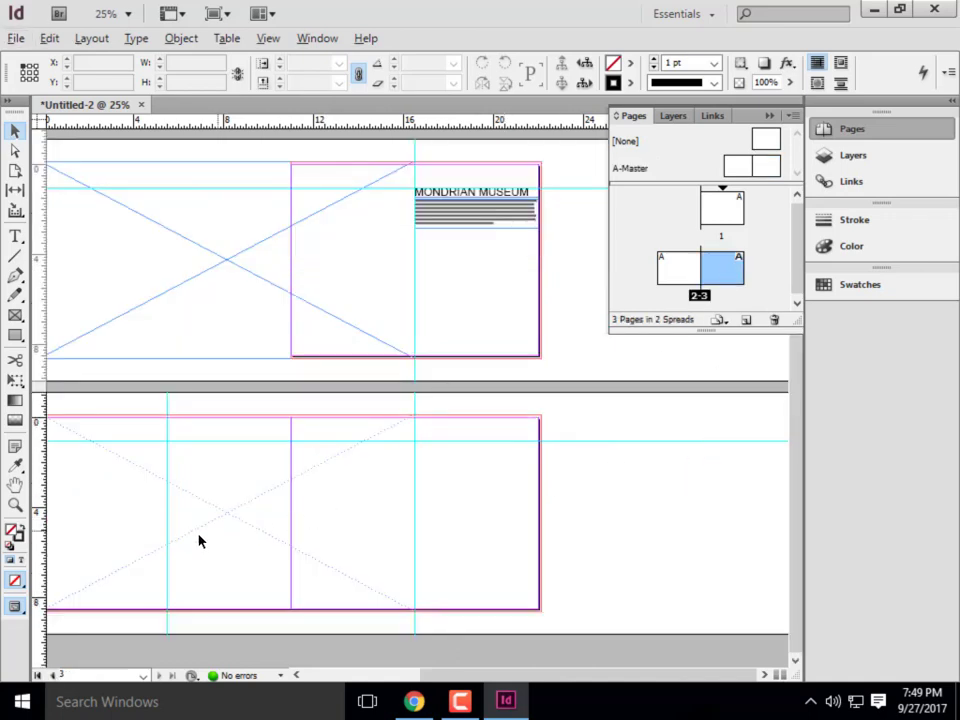
key("alt")
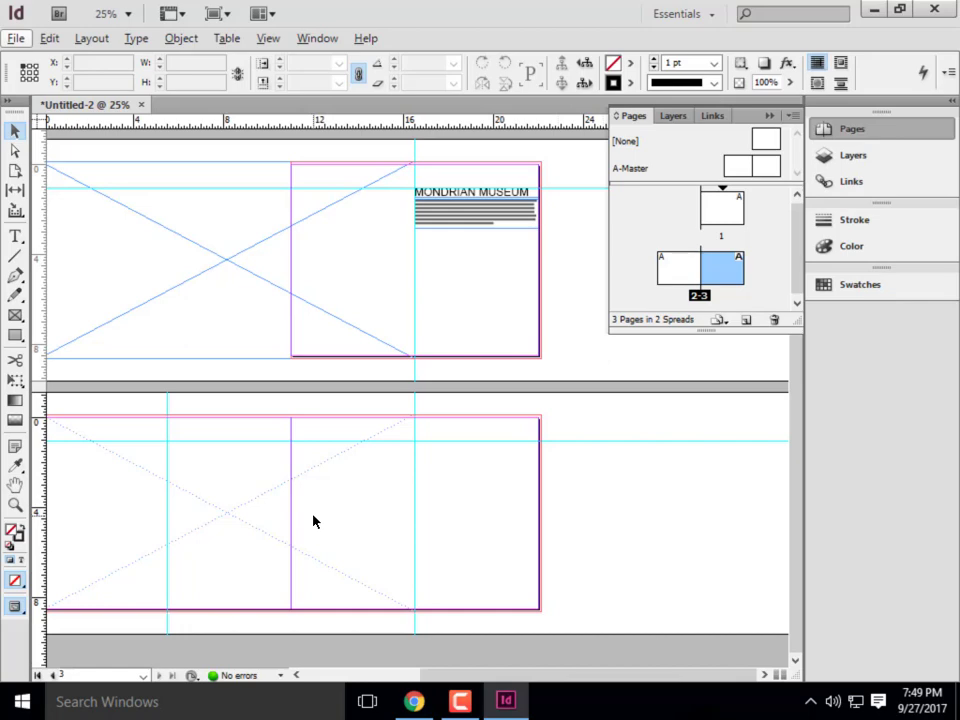
key("alt")
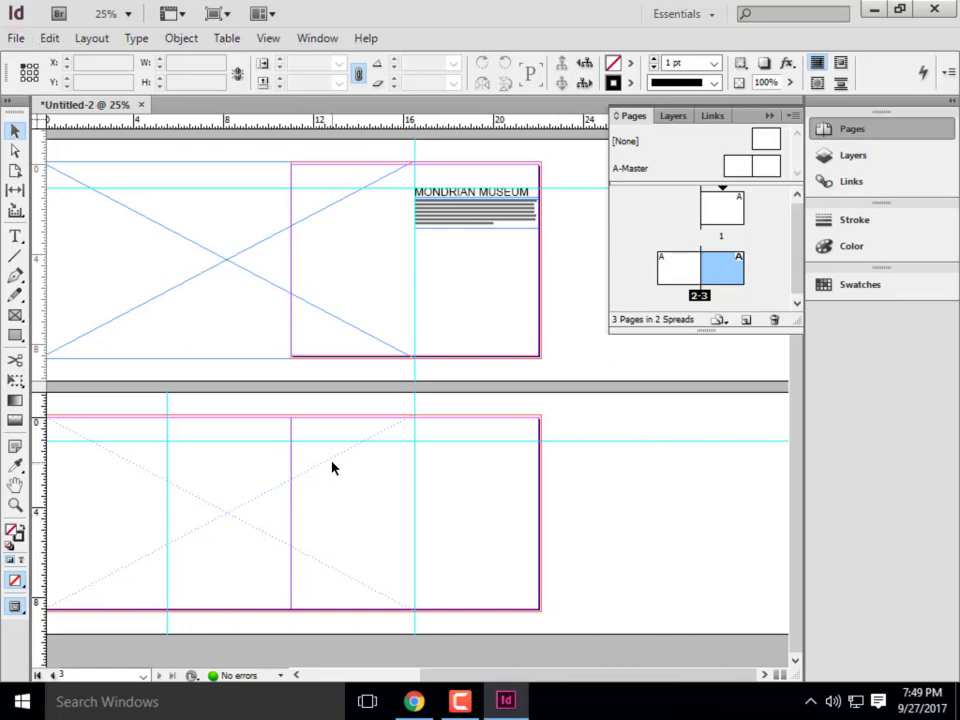
left_click(666, 286)
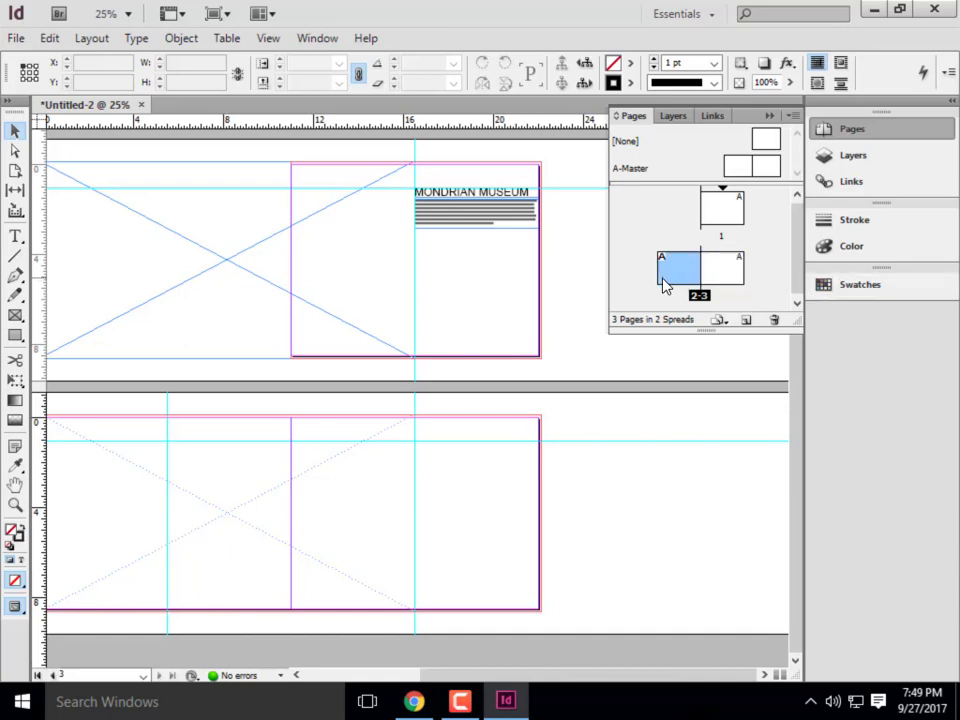
left_click_drag(456, 676, 410, 676)
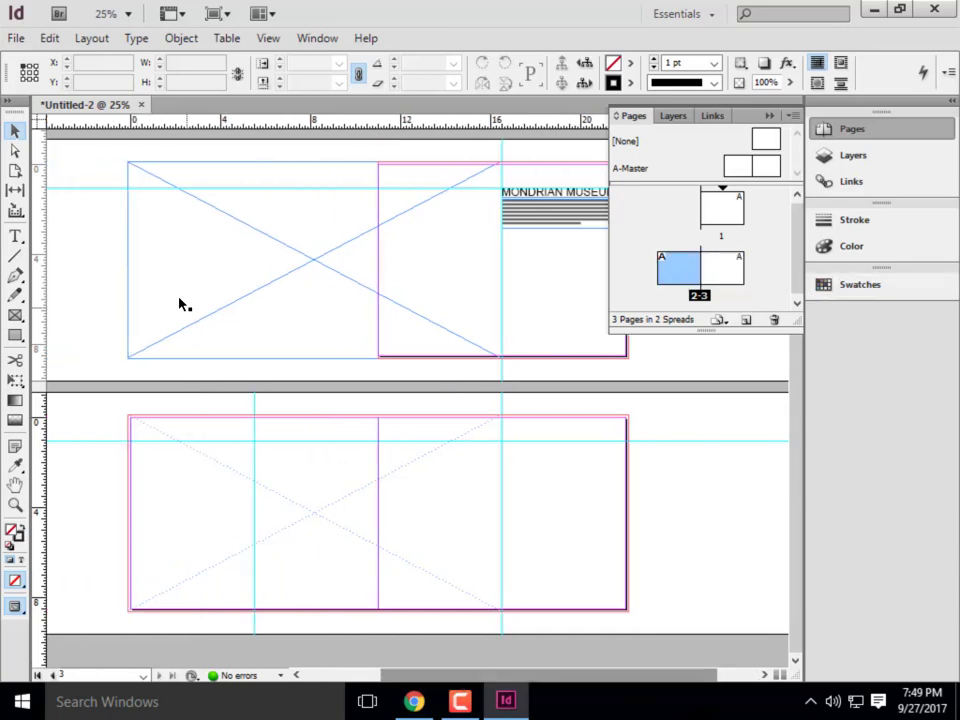
- Start placing a file and browse on SAMSUNG (E:) to ARCHI 135- DIGITAL TOOLS- FALL 2017, Week 7B- Content, Example Imagery
left_click(20, 40)
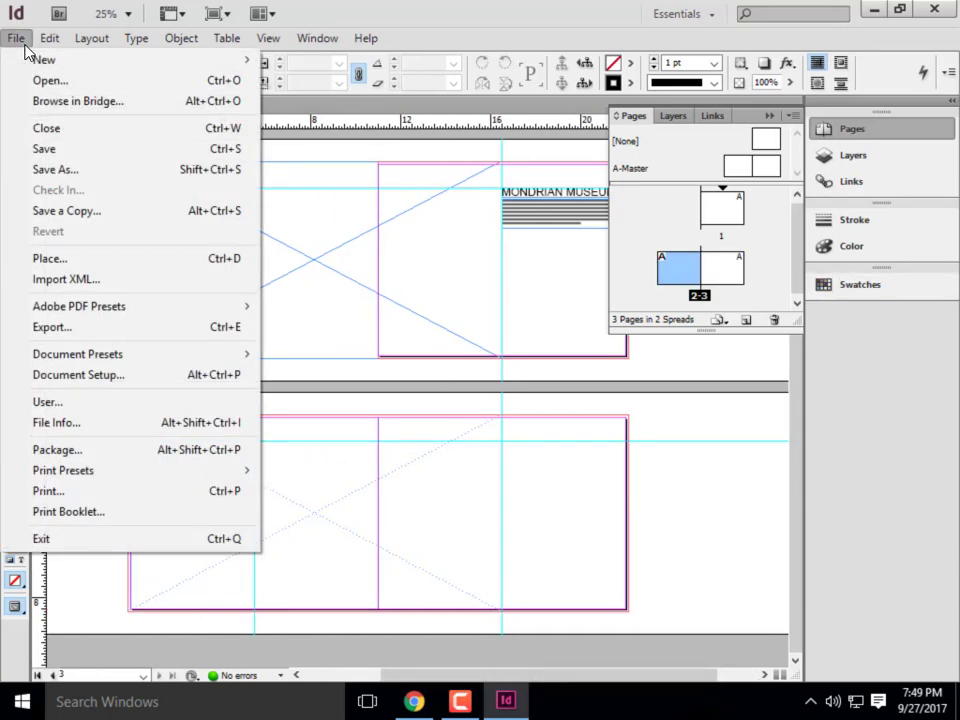
left_click(96, 262)
left_click(549, 126)
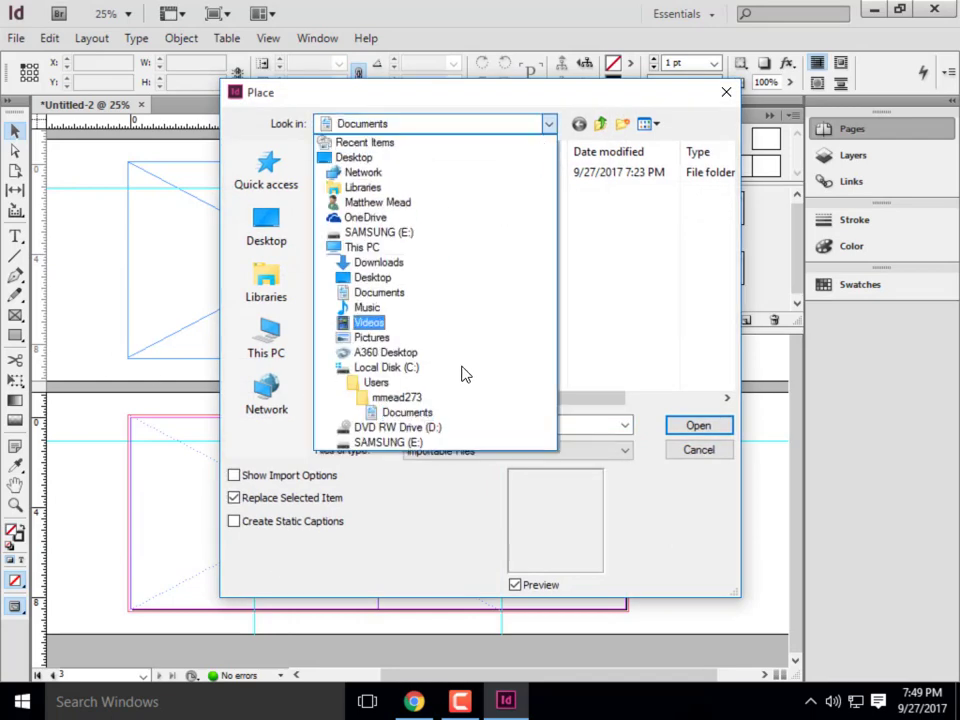
left_click(405, 442)
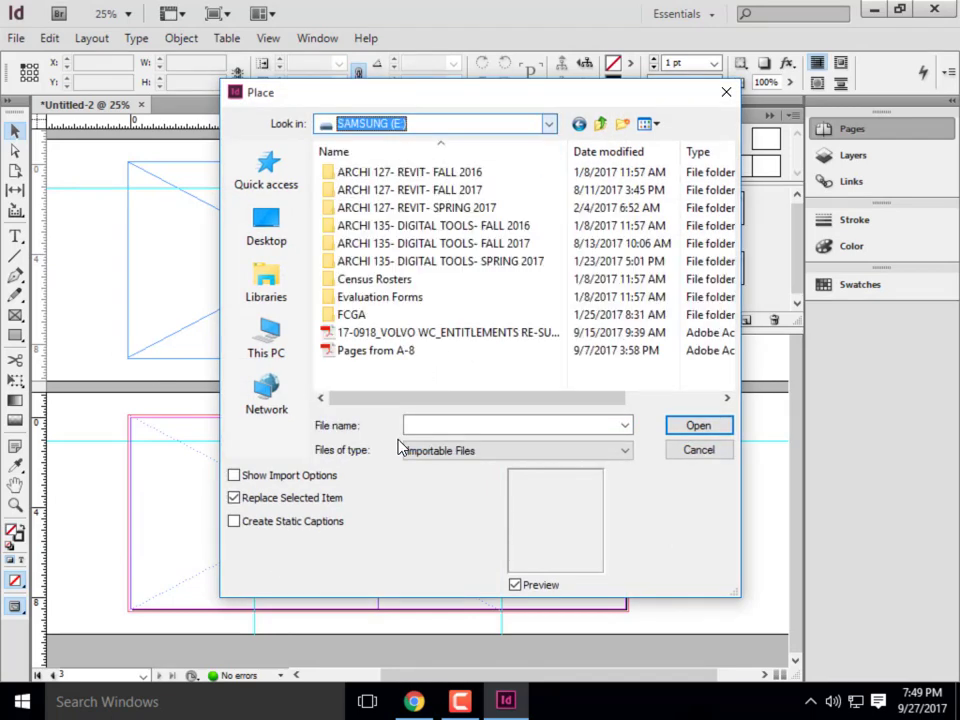
double_click(463, 252)
scroll(489, 285, "down", 1)
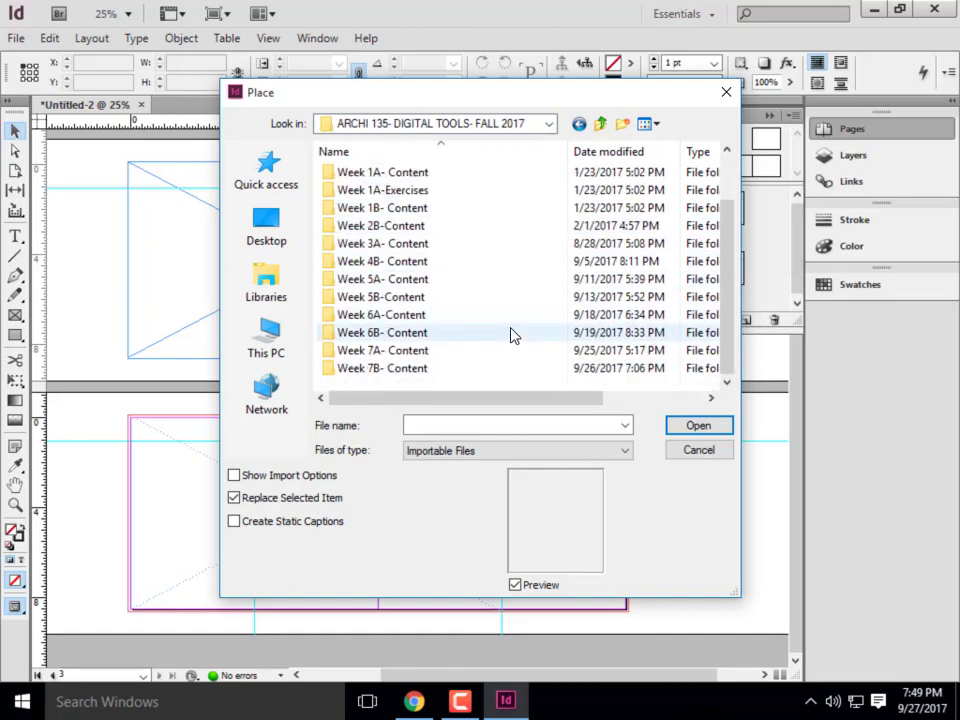
double_click(443, 370)
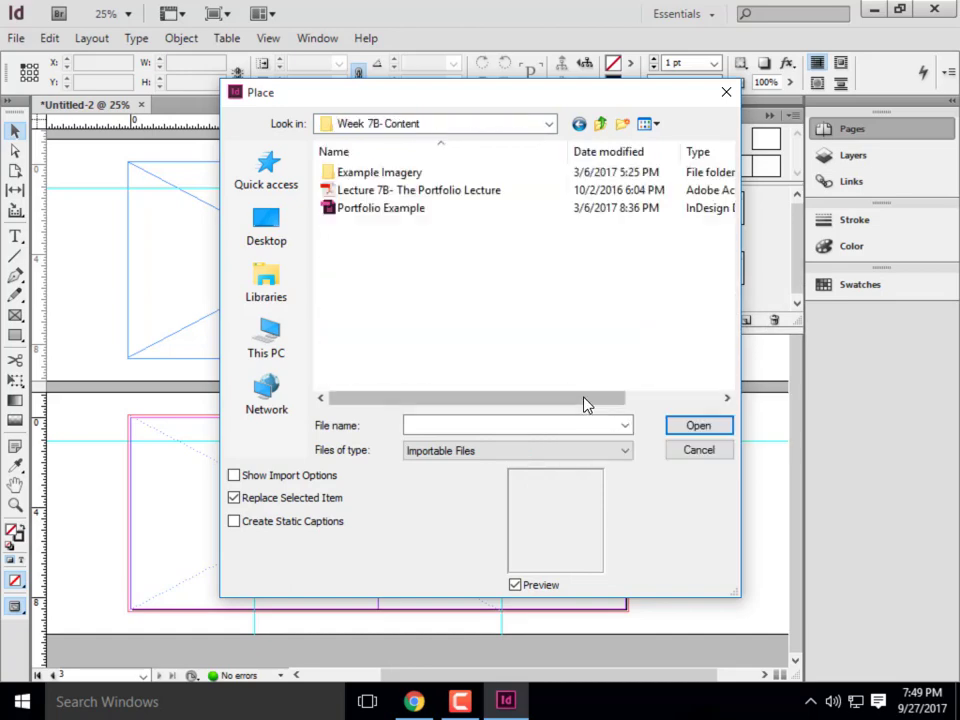
double_click(381, 174)
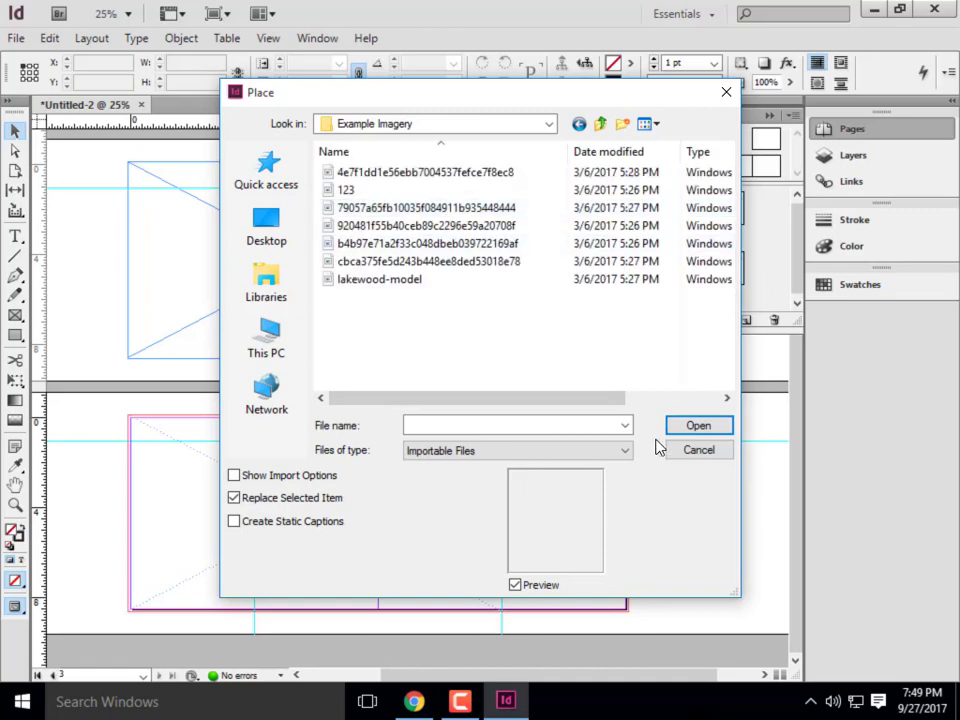
- Place the image 79057a65fb10035f084911b935448444 into the picture frame spanning pages 2-3
left_click(420, 194)
left_click(418, 207)
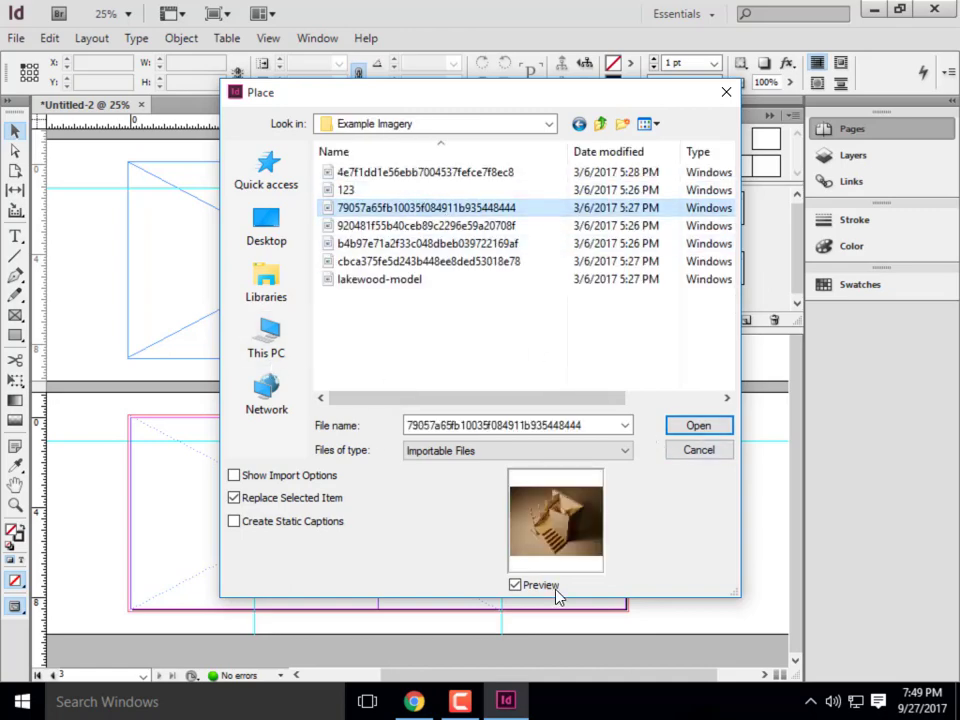
left_click(698, 426)
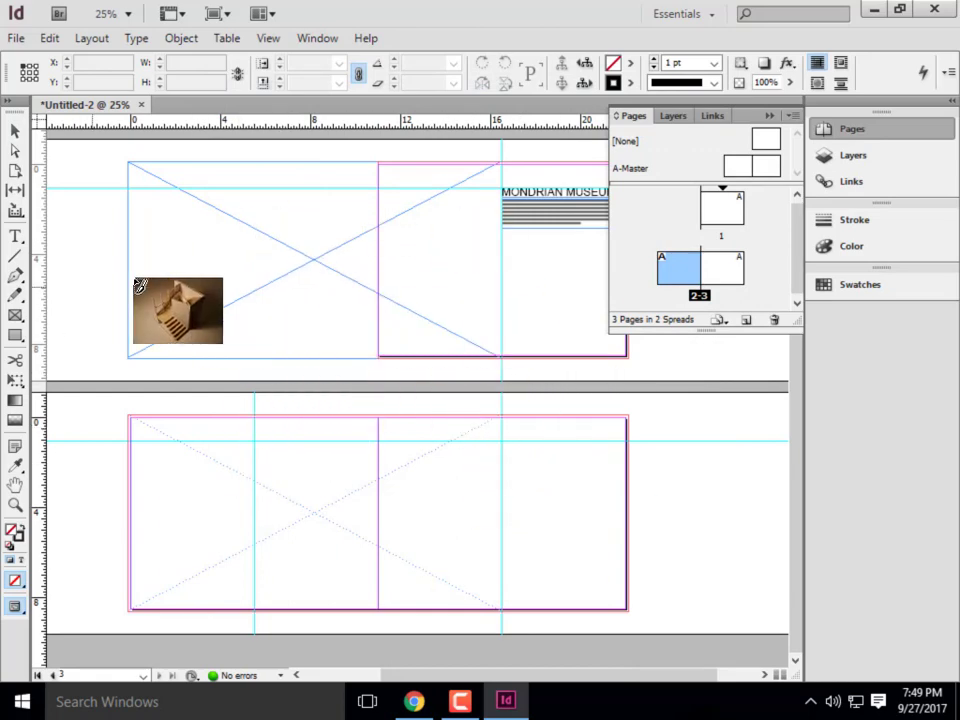
left_click(206, 461)
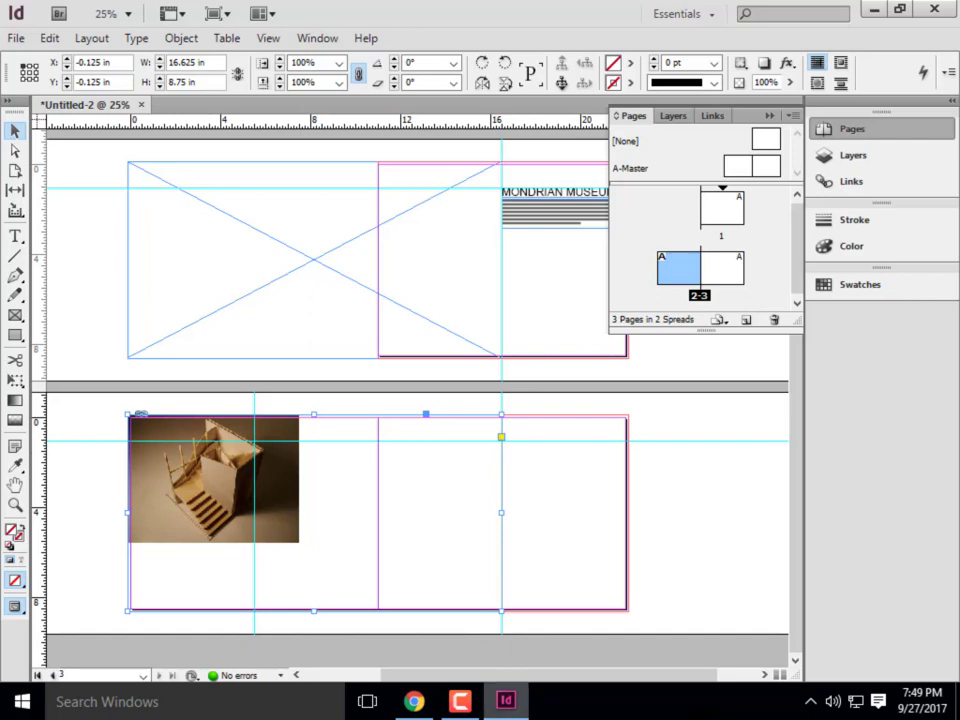
- Fit the placed image so it fills its frame on pages 2-3 proportionally
right_click(210, 492)
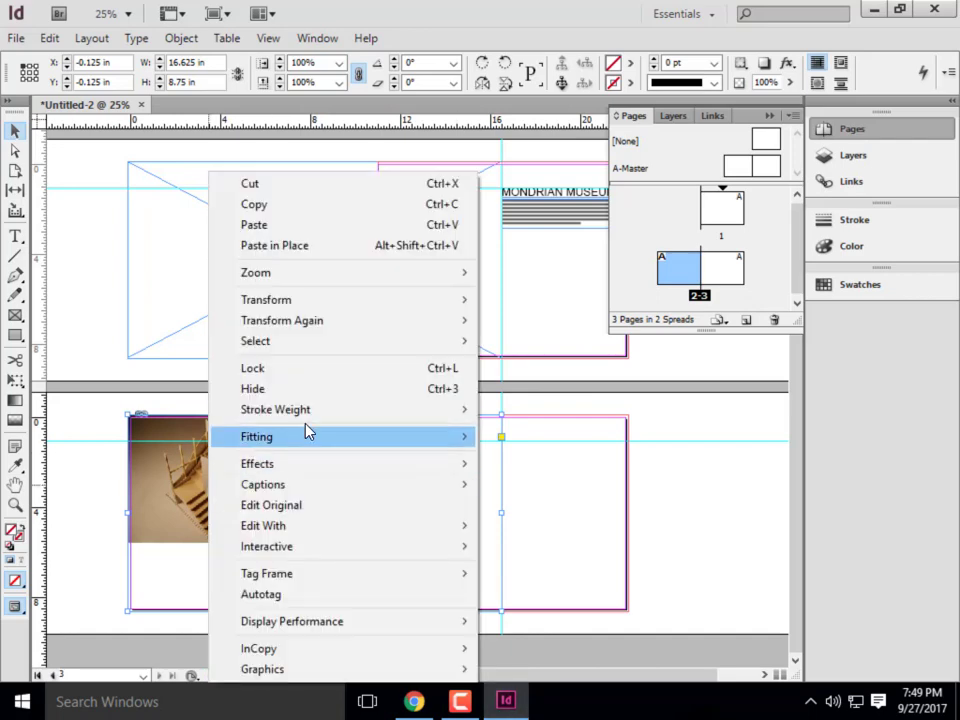
mouse_move(302, 439)
left_click(546, 440)
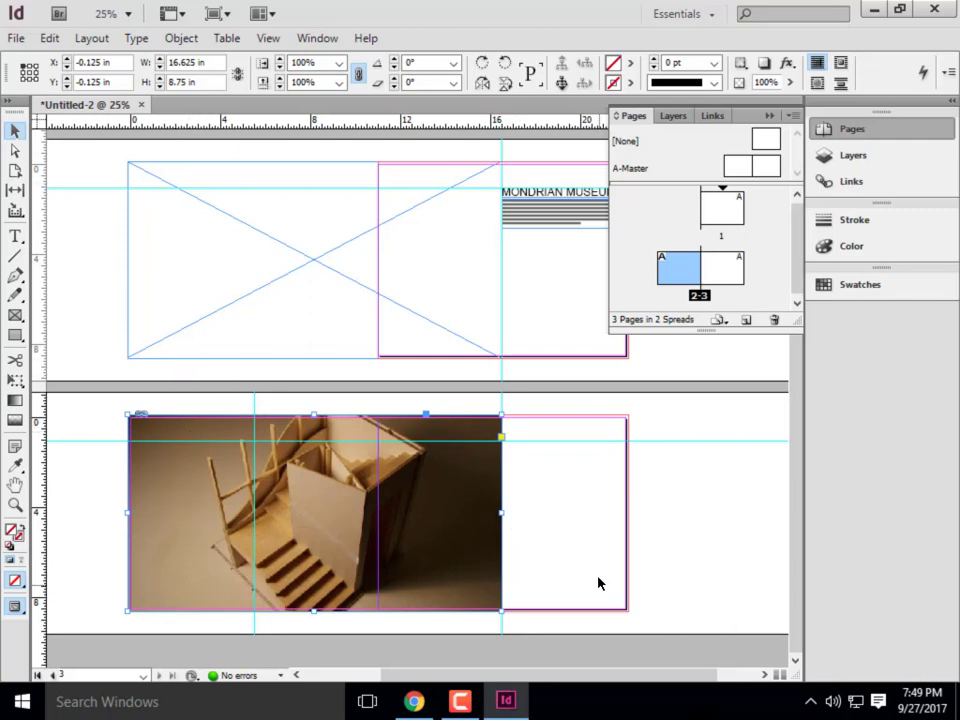
- Try to shift the staircase model image slightly downward inside its frame
double_click(348, 527)
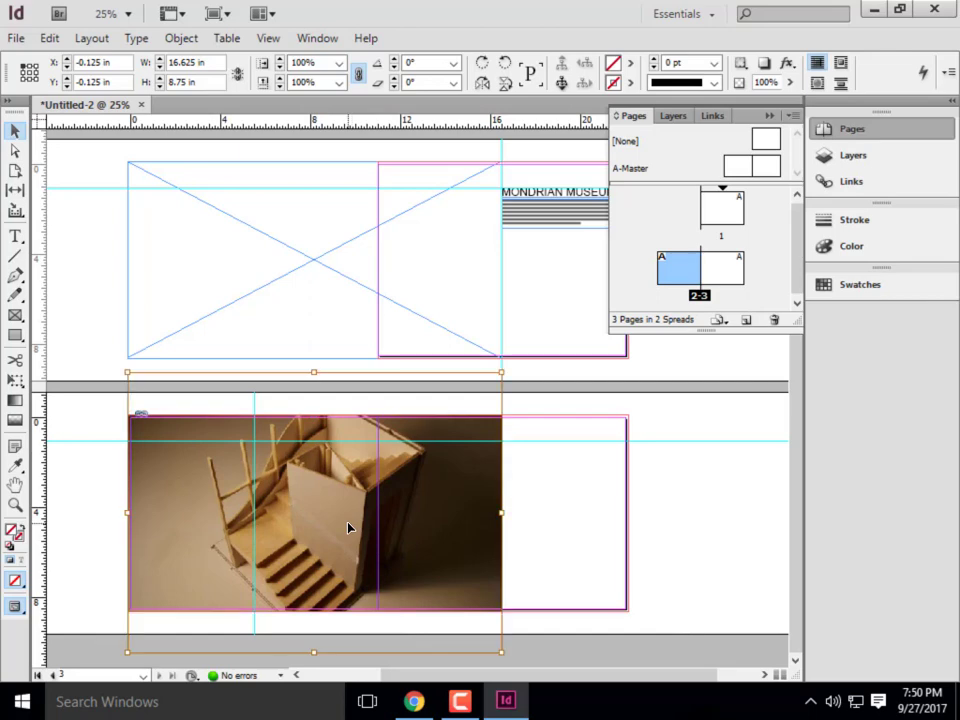
left_click_drag(354, 549, 358, 565)
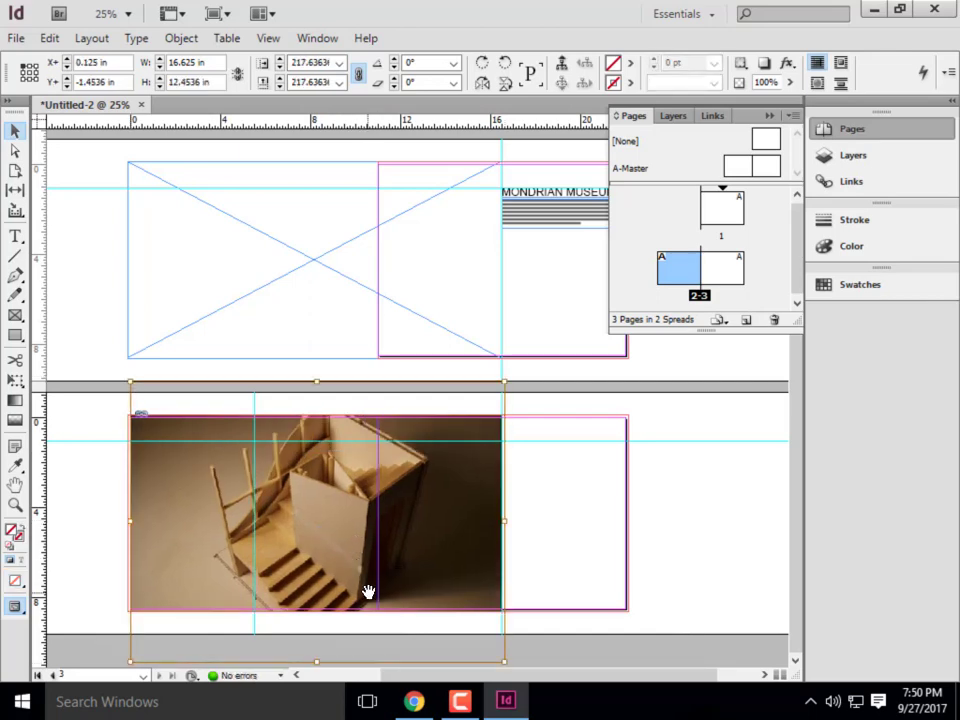
left_click(525, 549)
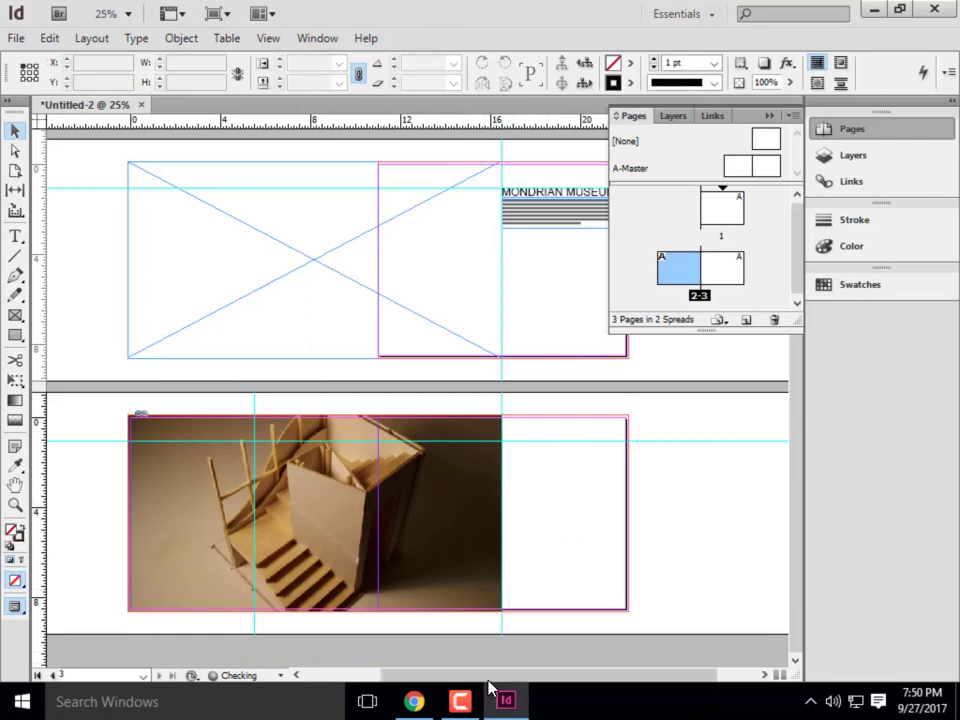
- Copy both the paragraph frame and the Mondrian Museum title frame from page 1
key("alt")
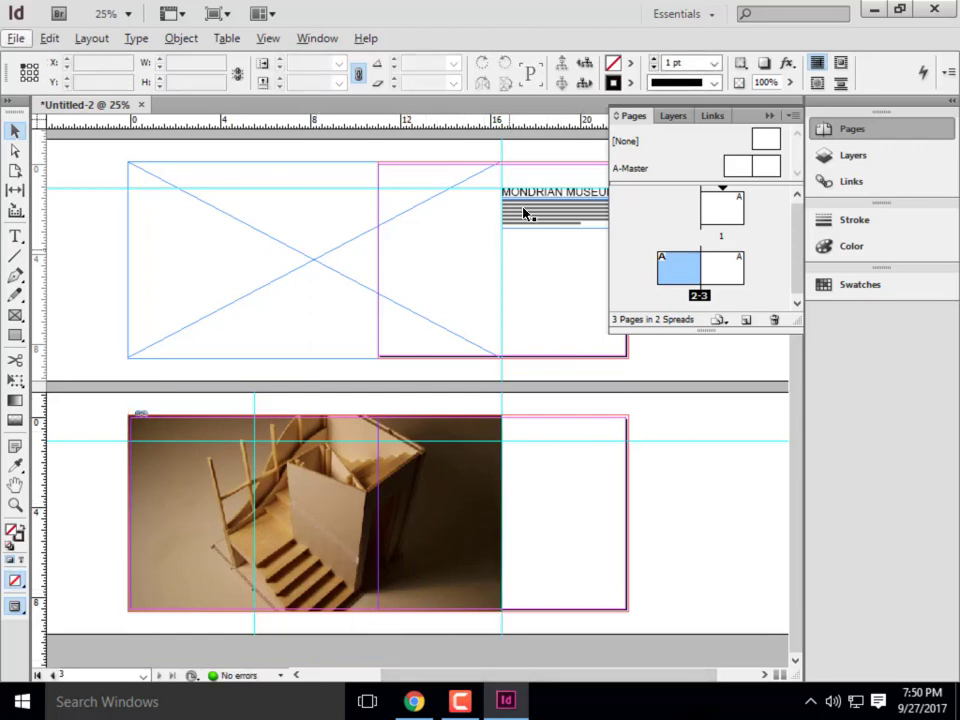
left_click(14, 133)
left_click(557, 206)
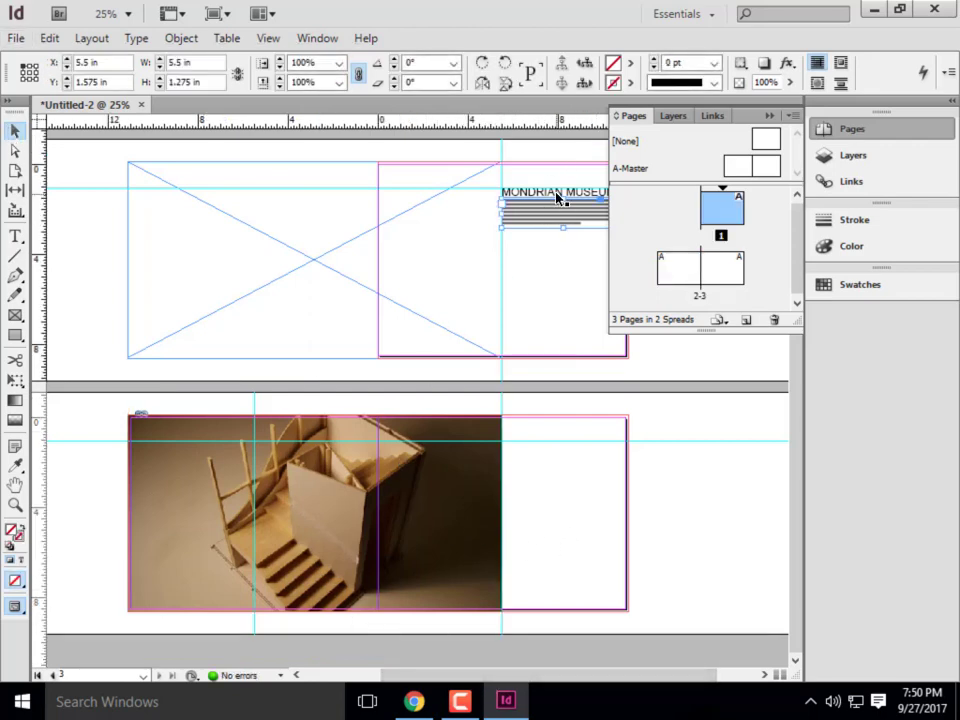
left_click_drag(557, 199, 559, 187)
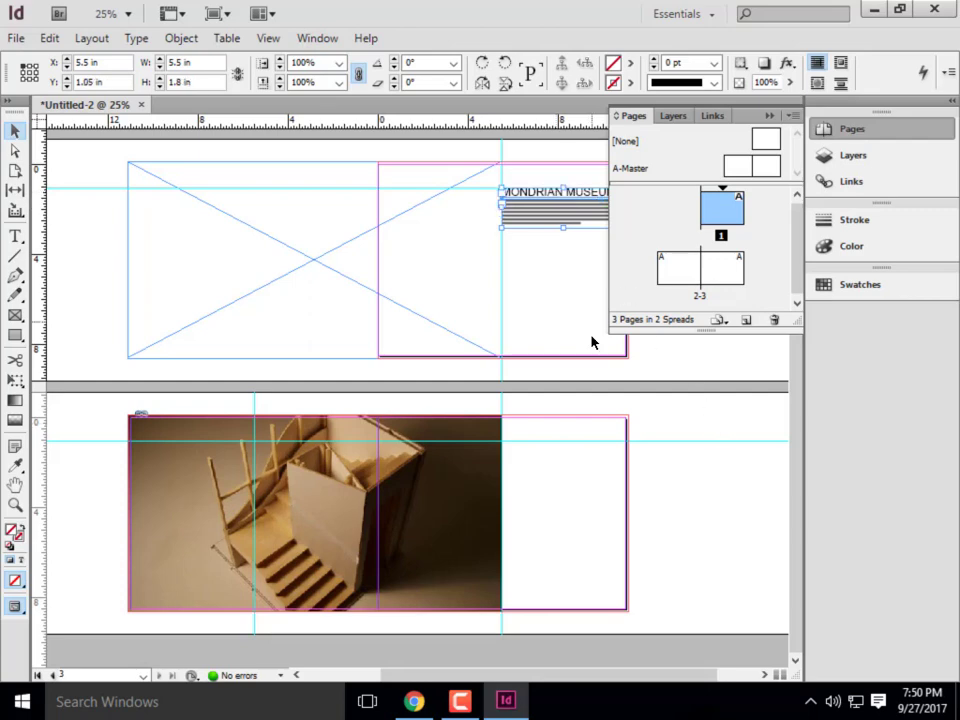
key("ctrl+equal")
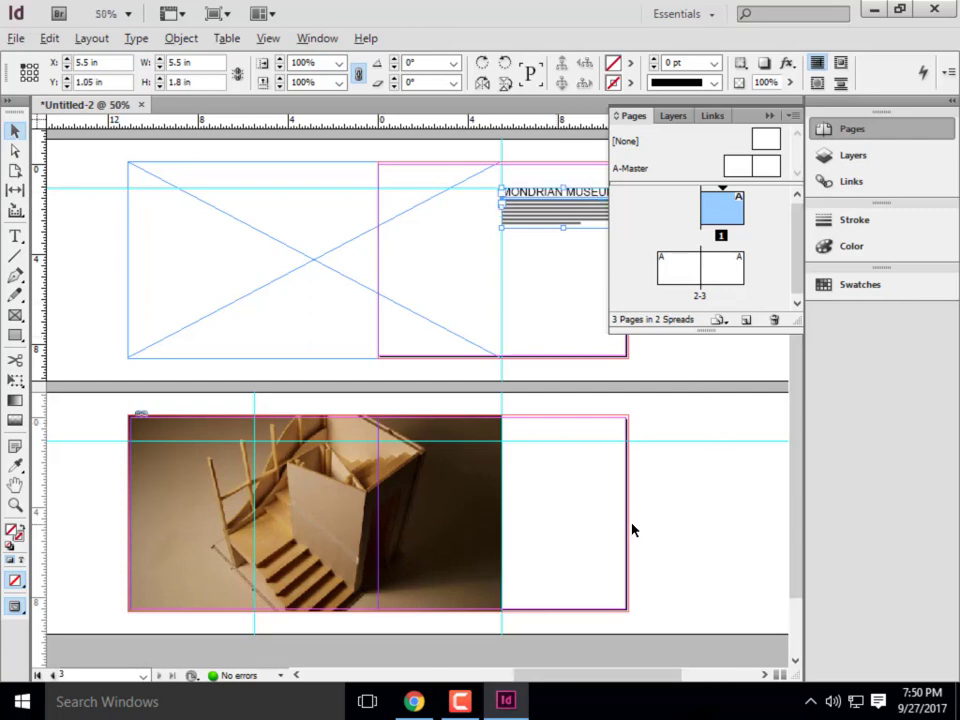
- Paste the copied title and paragraph frames in place on page 3, beside the staircase model image
left_click(732, 267)
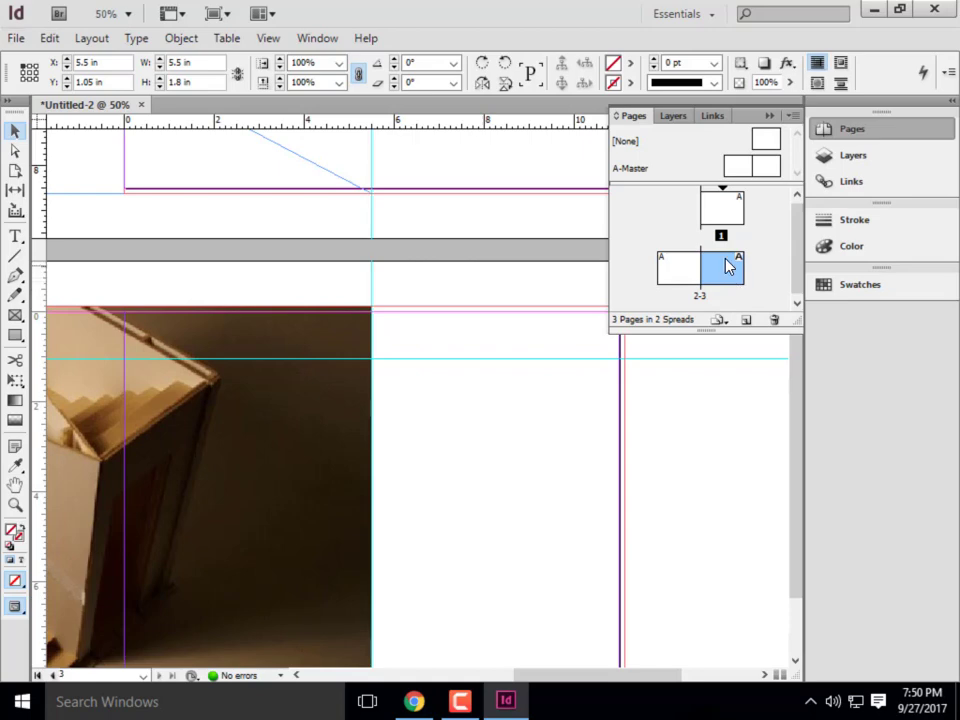
right_click(488, 430)
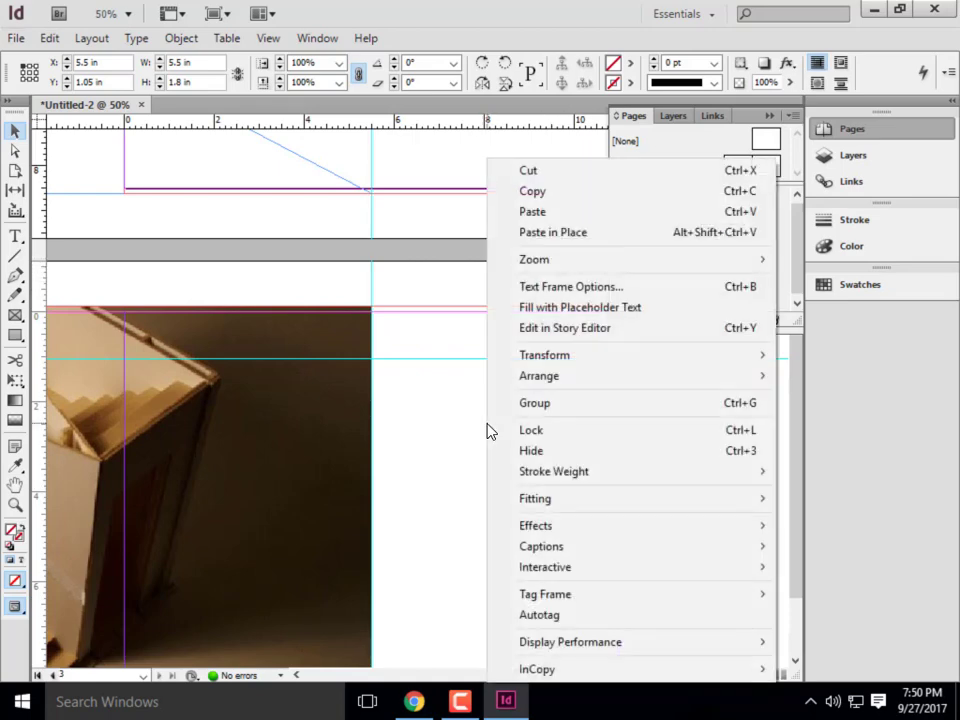
left_click(580, 233)
scroll(555, 460, "down", 2)
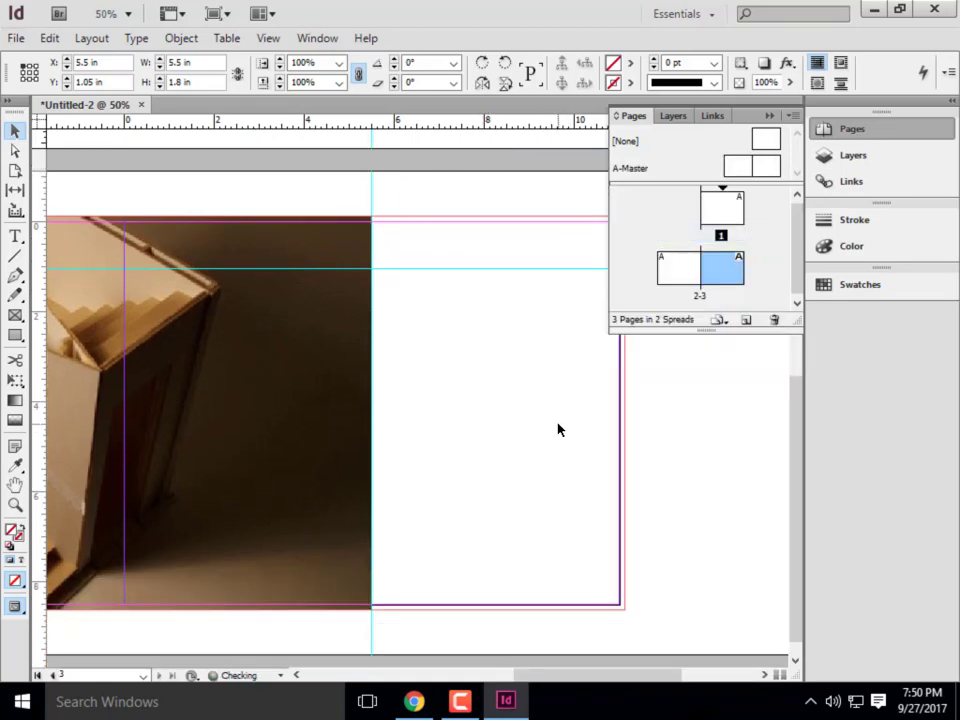
scroll(557, 428, "up", 2)
scroll(613, 469, "down", 2)
key("ctrl+equal")
right_click(474, 441)
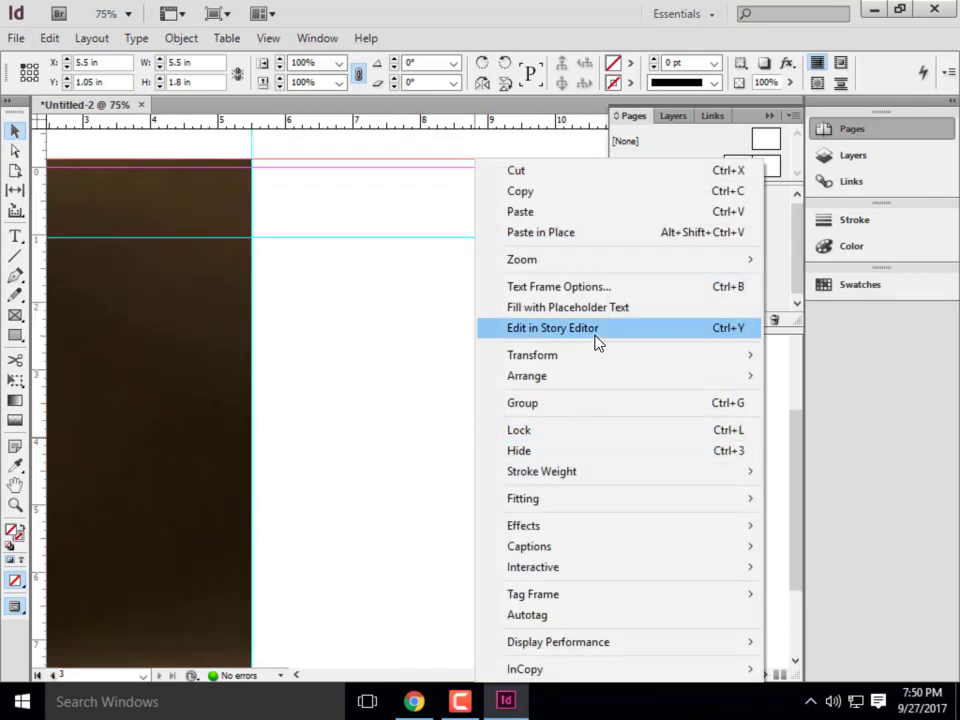
left_click(540, 232)
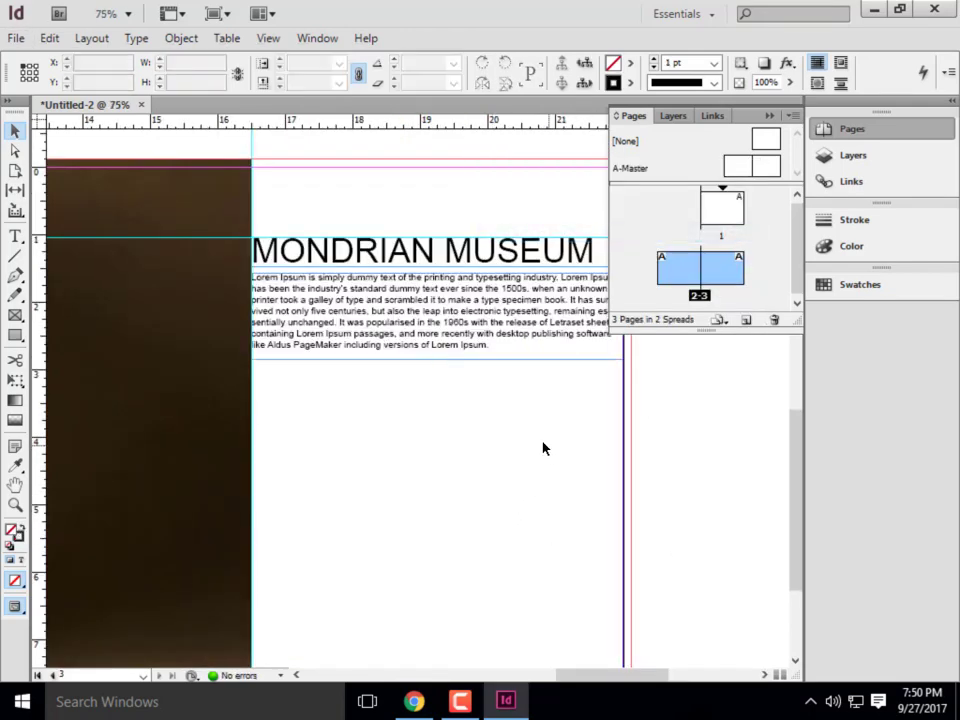
- Narrow the page 3 paragraph frame to 5.16 in wide, starting at X 16.66 in, and inset the title frame's left edge to match
left_click(253, 317)
left_click_drag(253, 317, 261, 317)
scroll(620, 400, "up", 1)
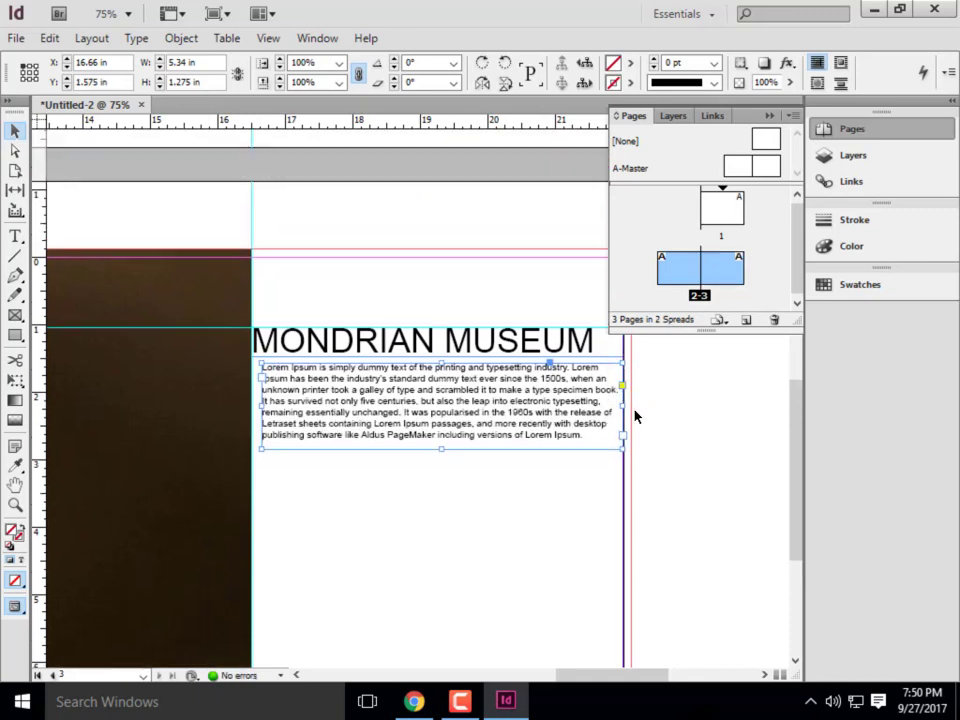
left_click_drag(620, 403, 611, 403)
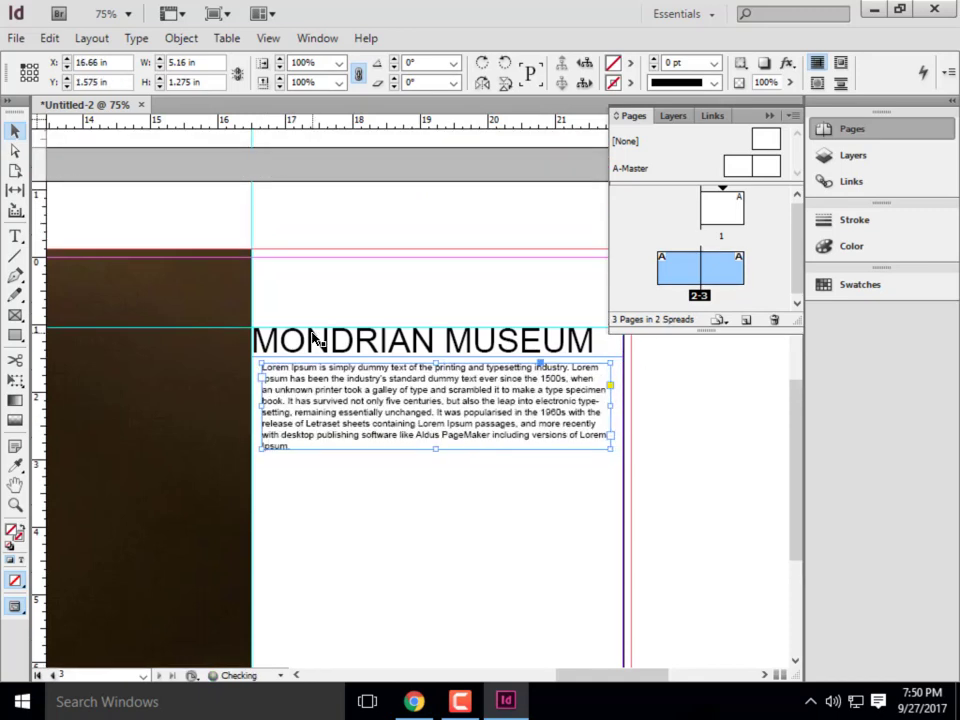
left_click(254, 342)
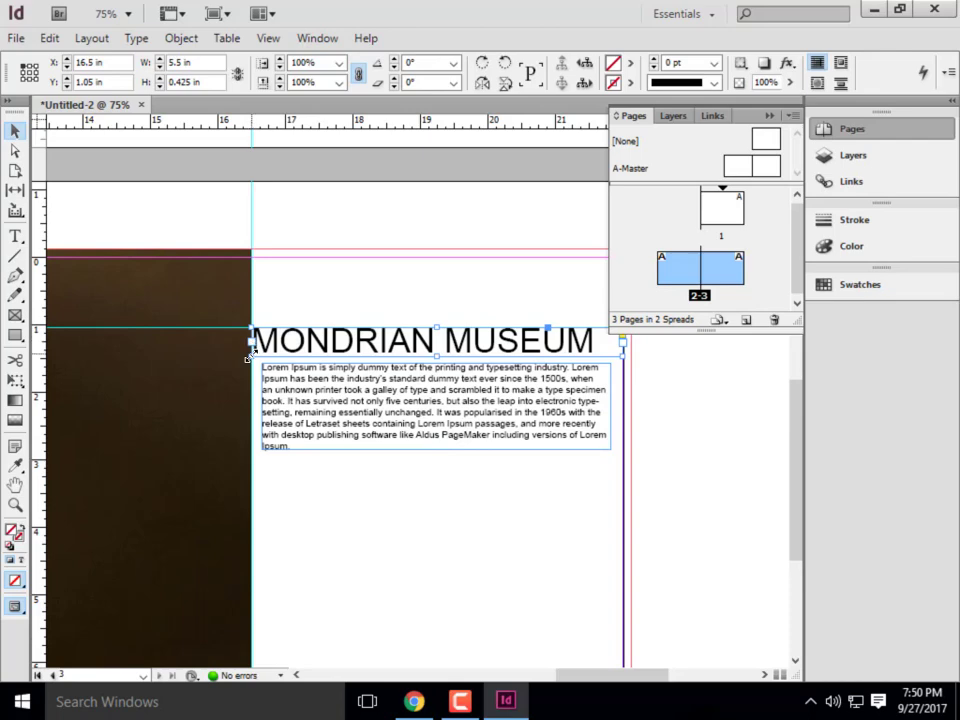
left_click_drag(254, 353, 265, 352)
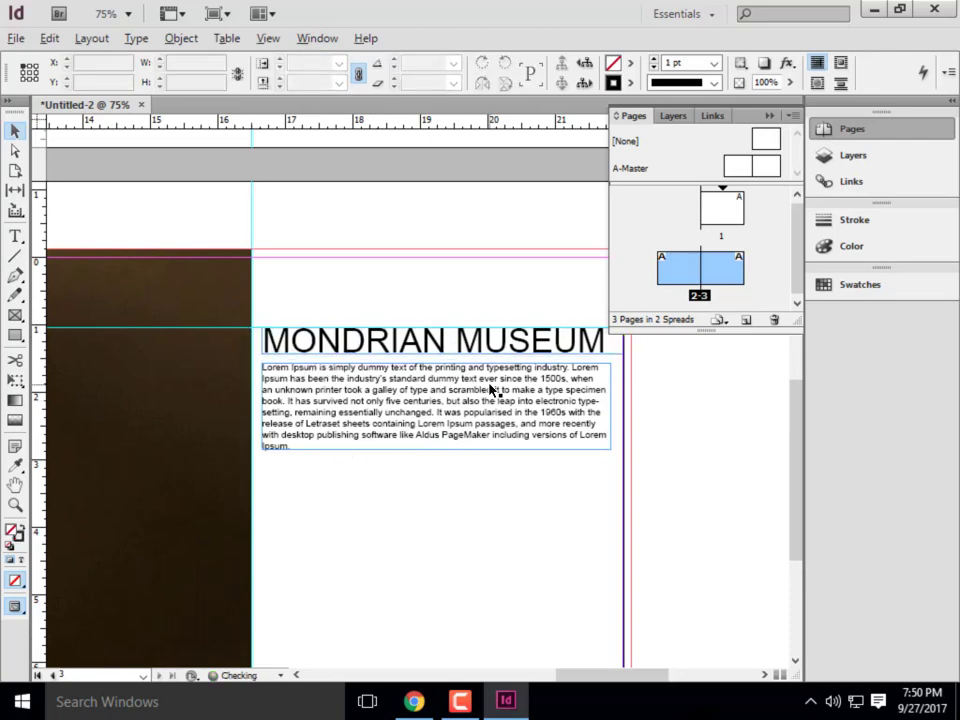
- Open the A-Master spread for editing
key("ctrl+alt+shift+0")
key("ctrl+=")
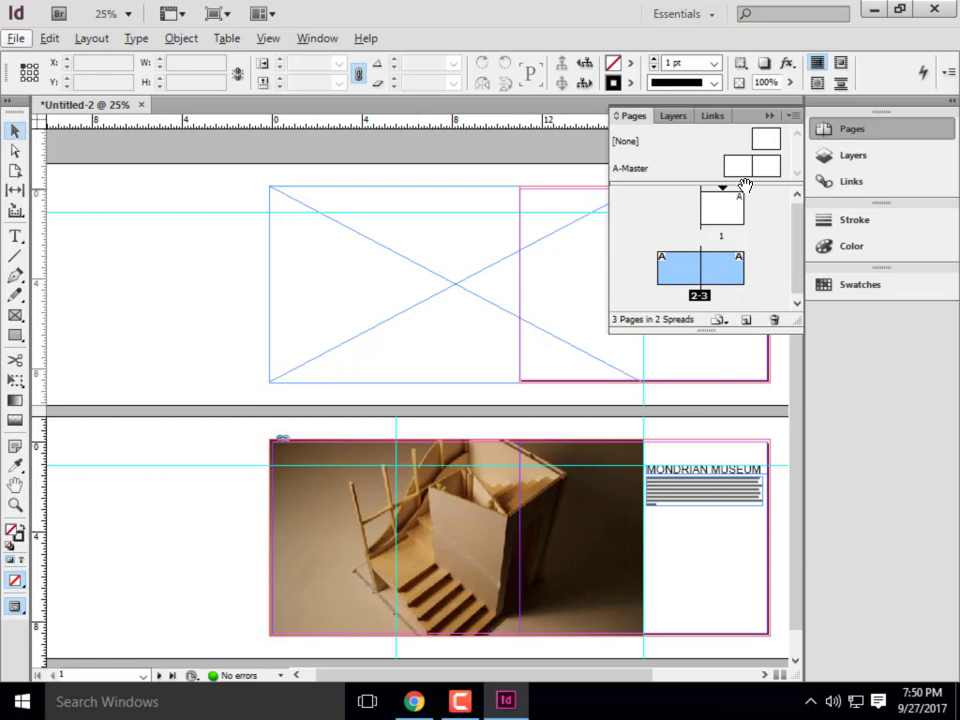
left_click_drag(721, 178, 738, 176)
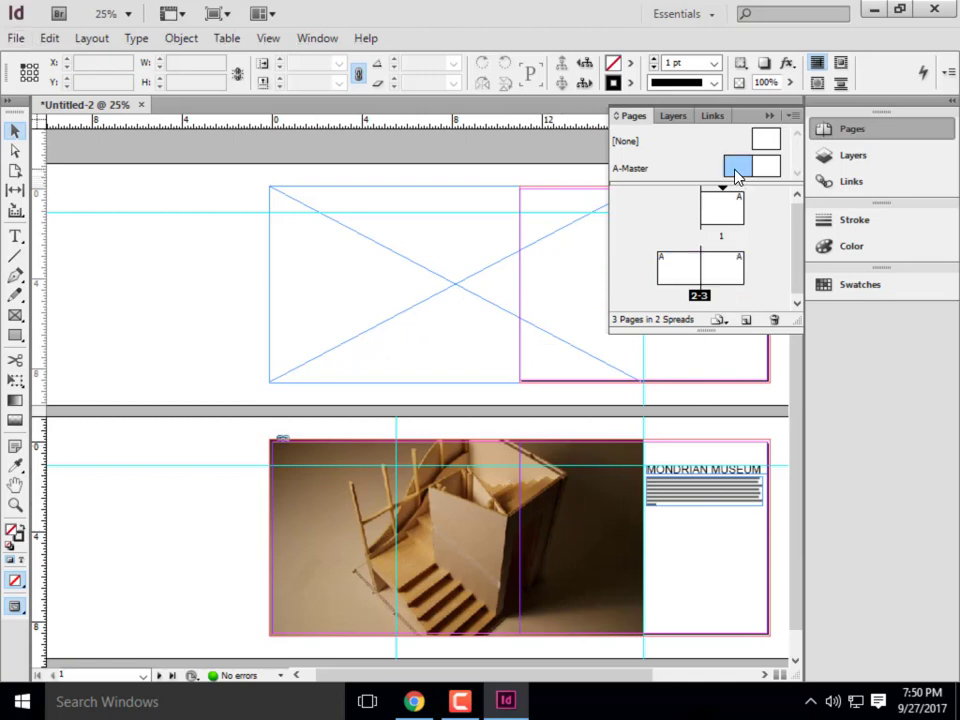
double_click(736, 176)
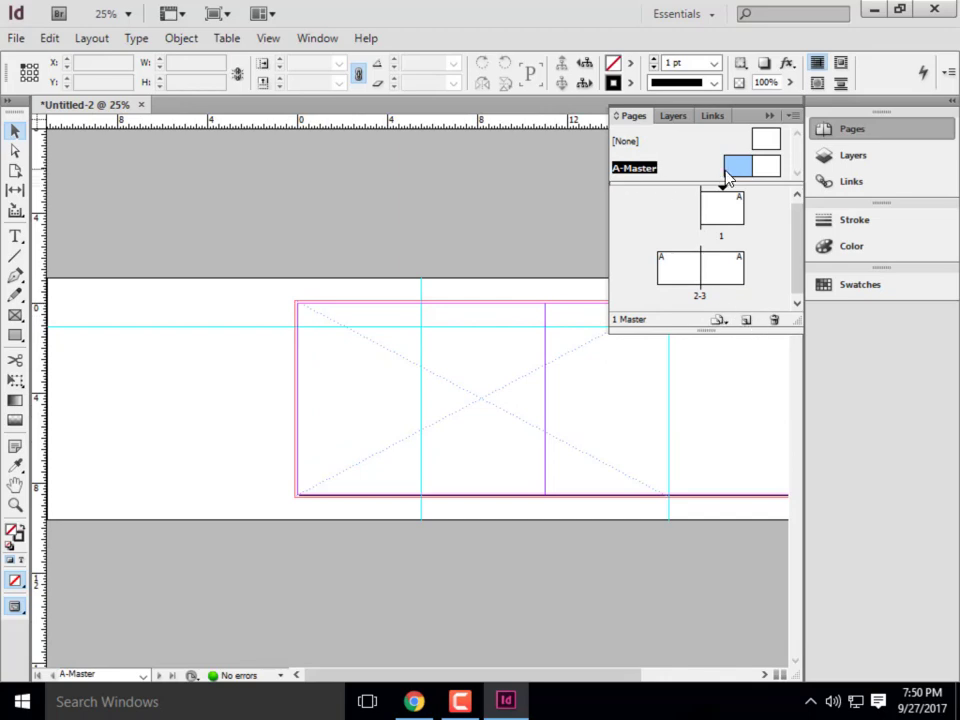
- Add a new master spread, then copy the two vertical guides and the horizontal guide from A-Master
left_click(744, 321)
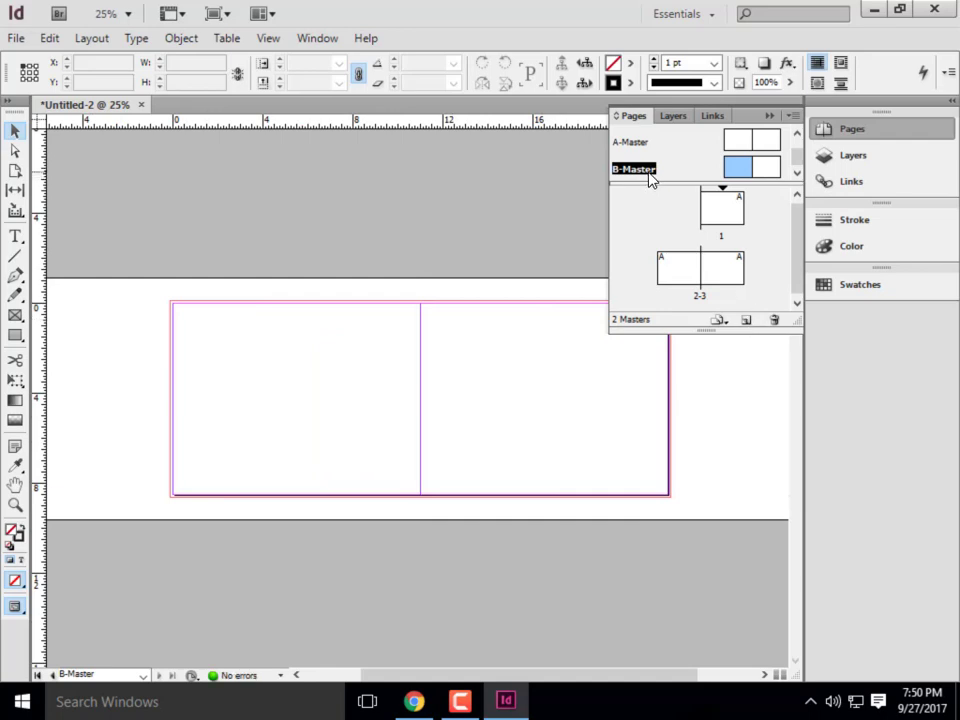
double_click(746, 145)
left_click(544, 292)
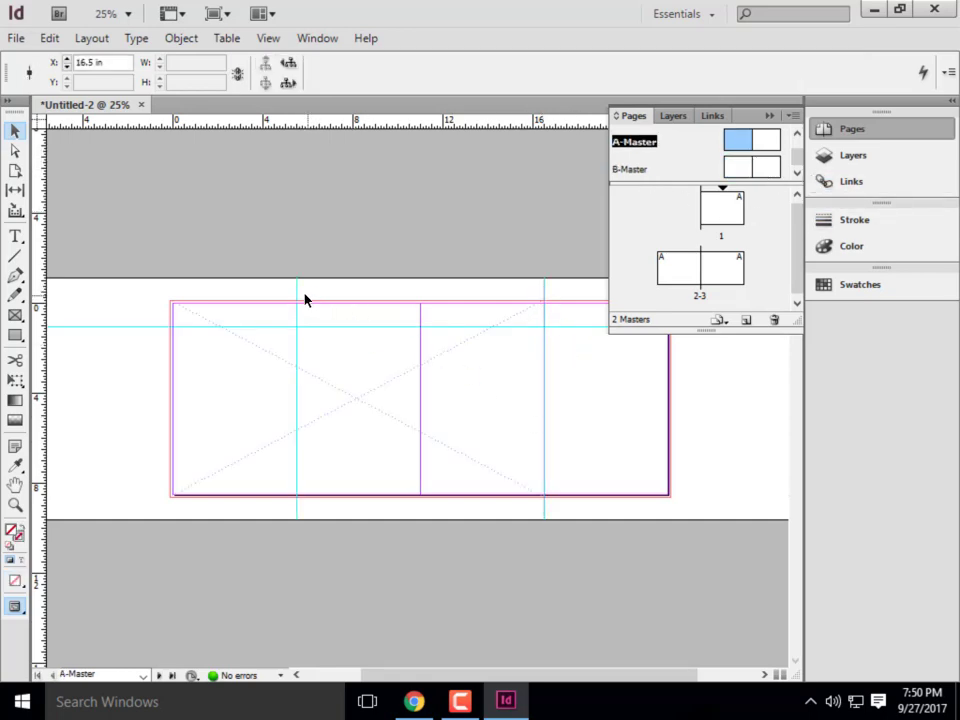
left_click(298, 292)
left_click(298, 292, "shift")
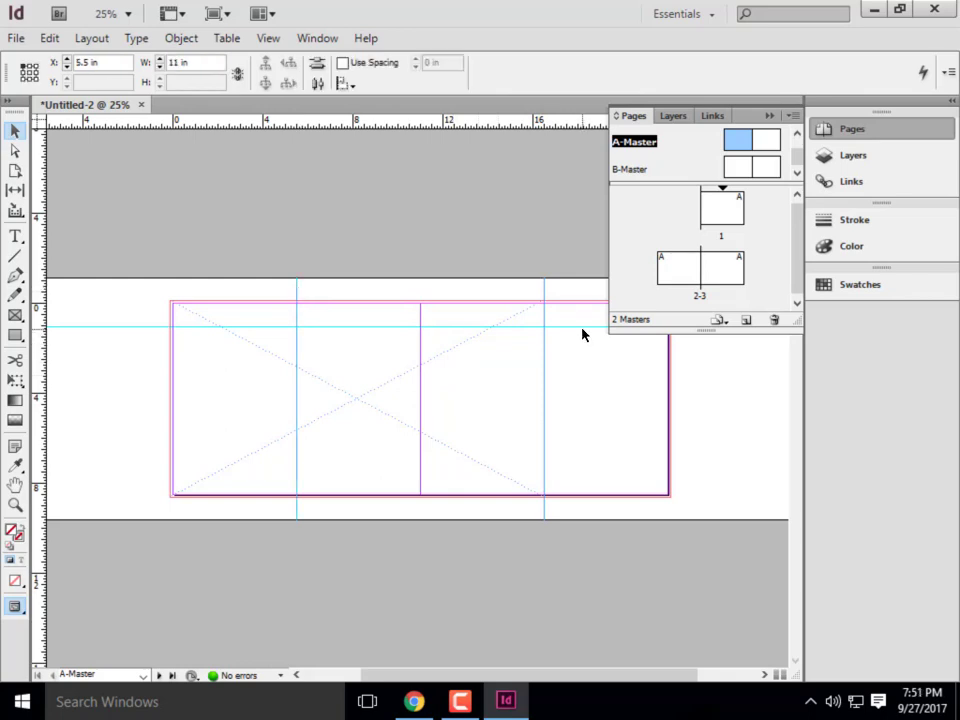
left_click(590, 343)
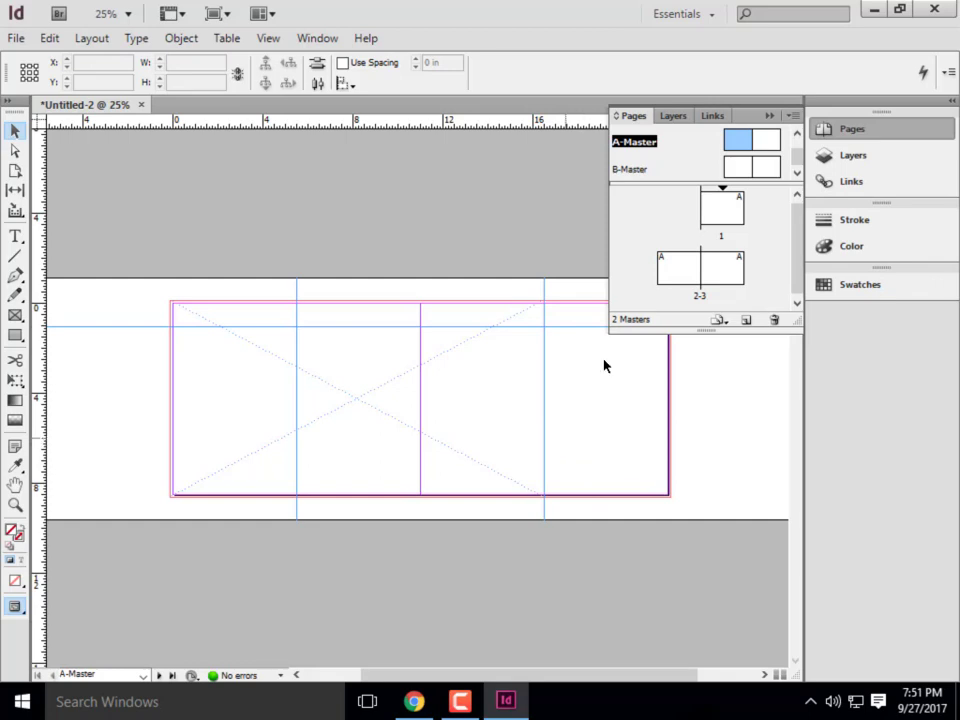
- Paste the copied guides onto B-Master and draw a 16.5 × 8.625 in picture frame from the 5.5 in guide to the right page's outer edge
double_click(741, 170)
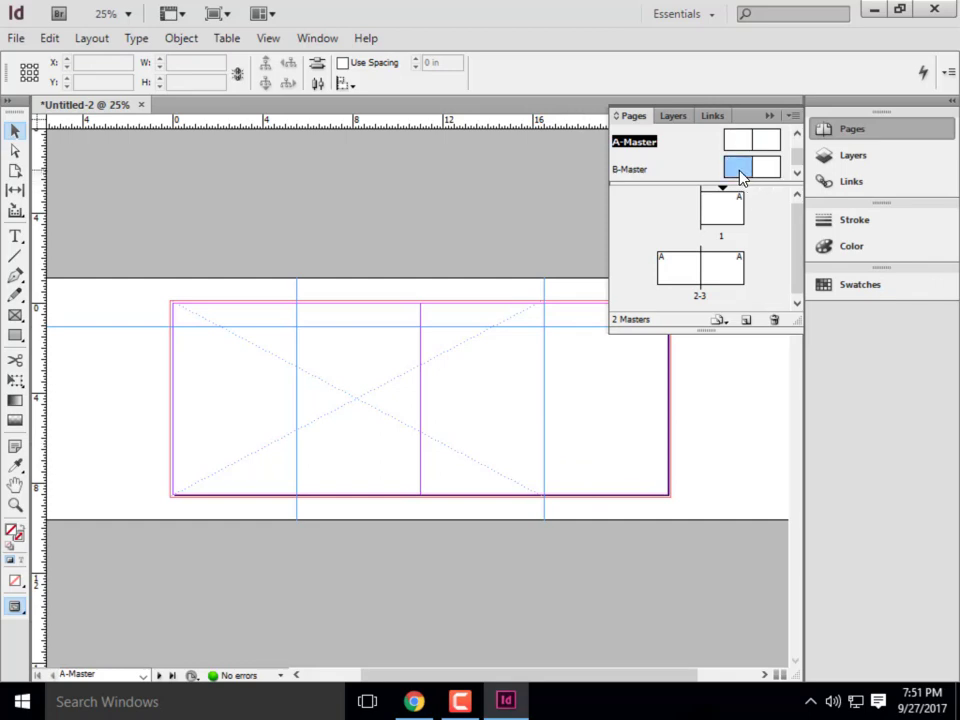
right_click(467, 400)
left_click(527, 432)
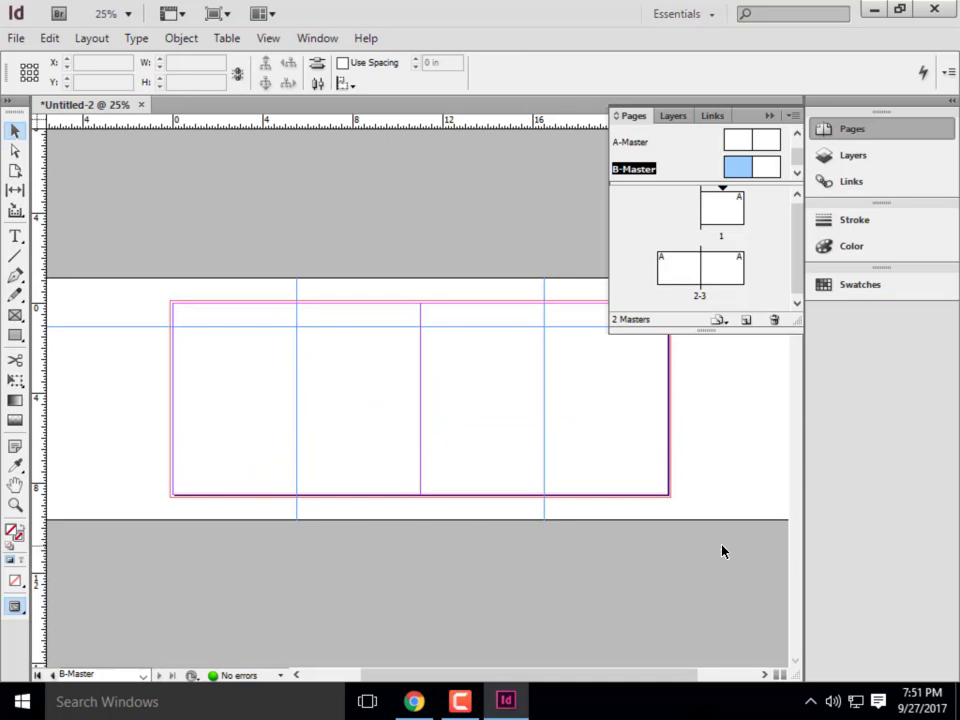
left_click(755, 471)
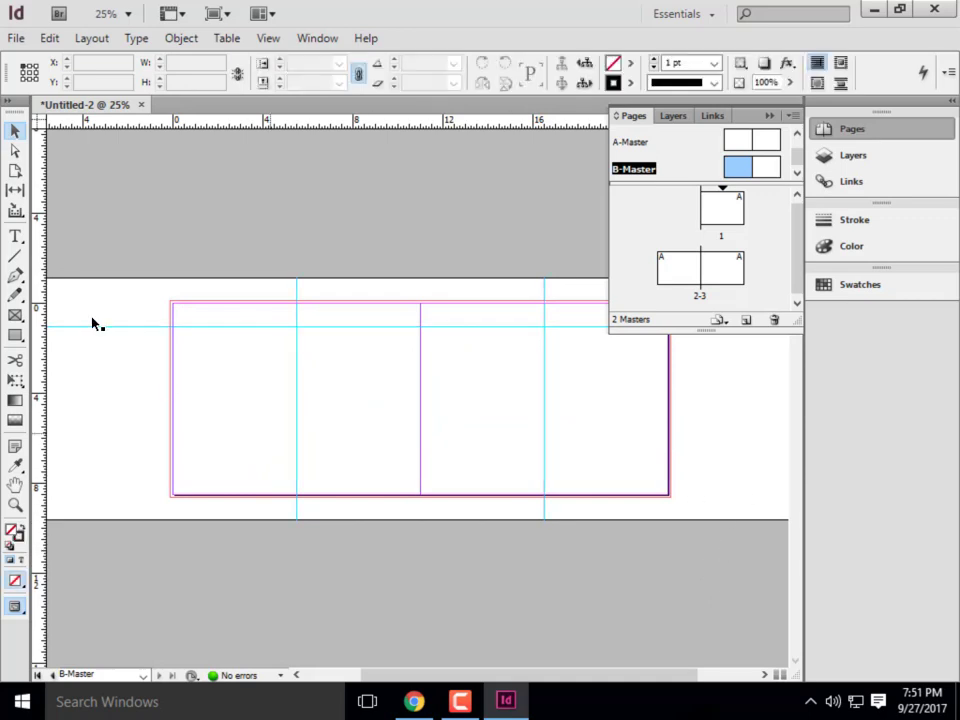
left_click(15, 315)
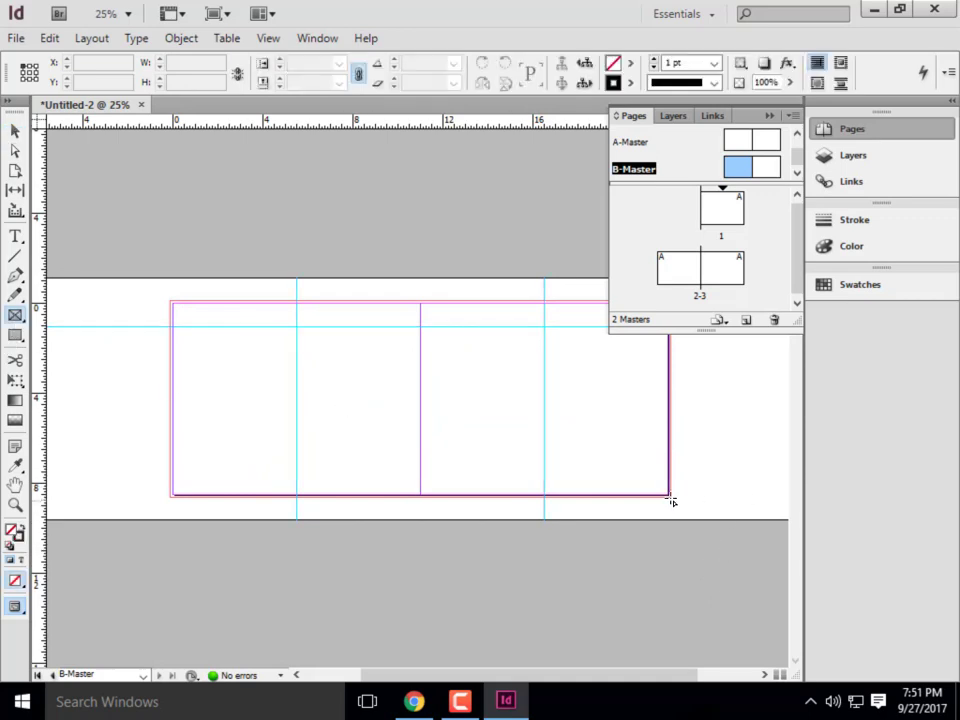
left_click_drag(672, 500, 296, 300)
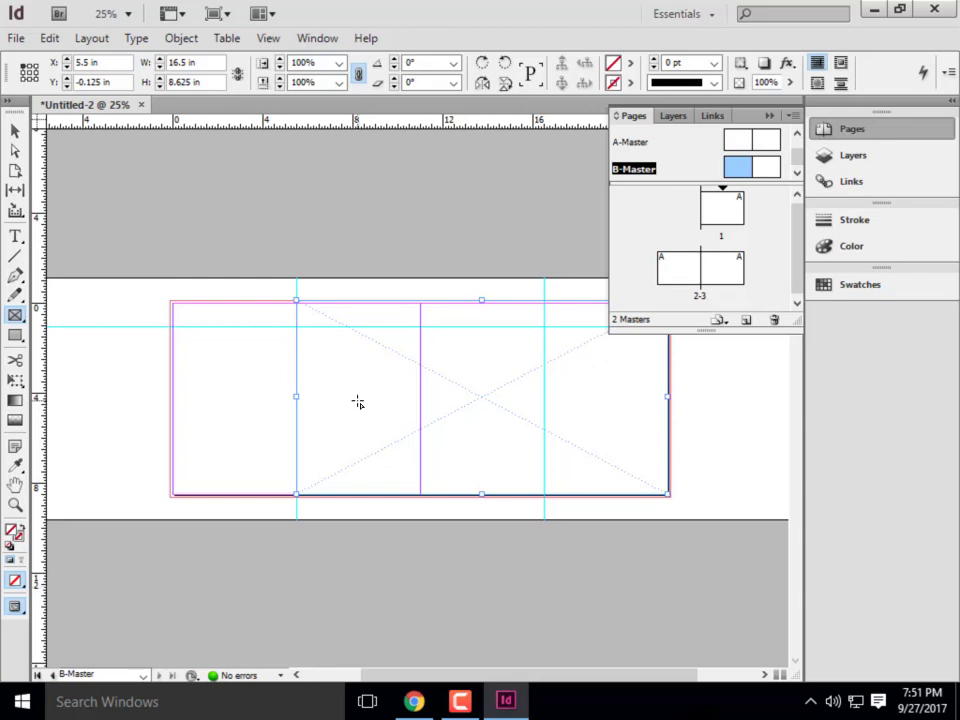
- Add two new pages, 4 and 5, after page 3 of the document
double_click(731, 284)
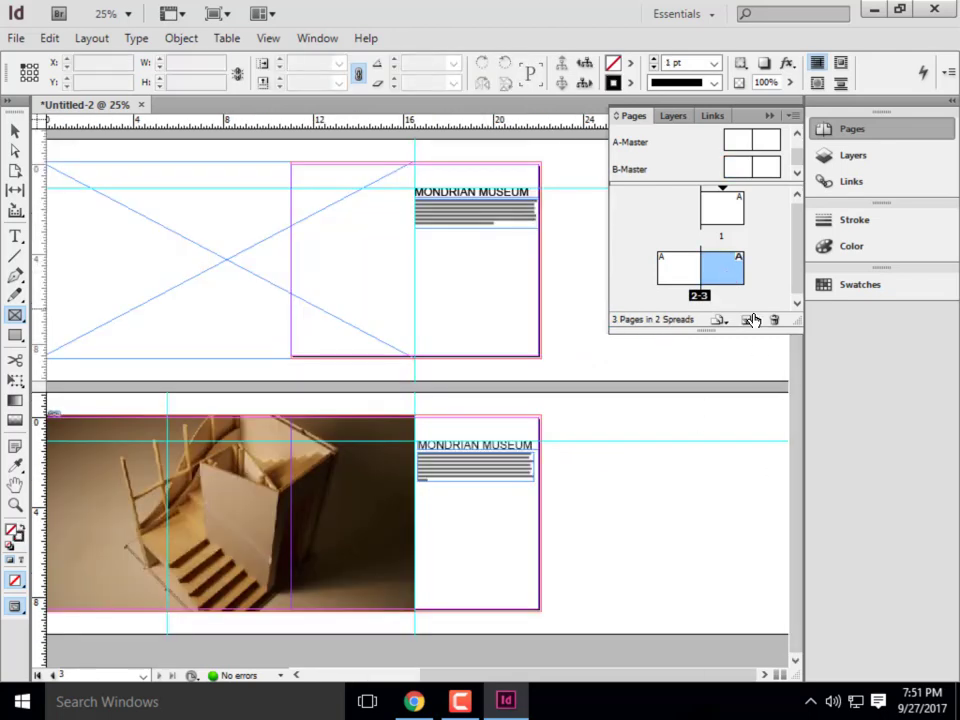
left_click(748, 319)
left_click(748, 319)
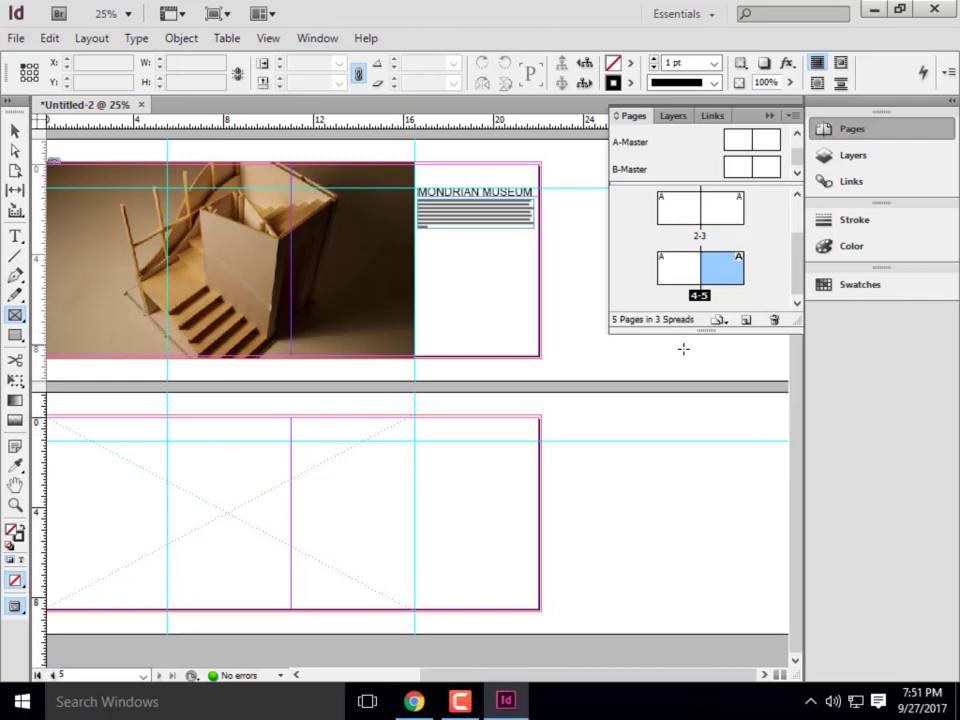
- Apply B-Master to pages 3-4
right_click(671, 277)
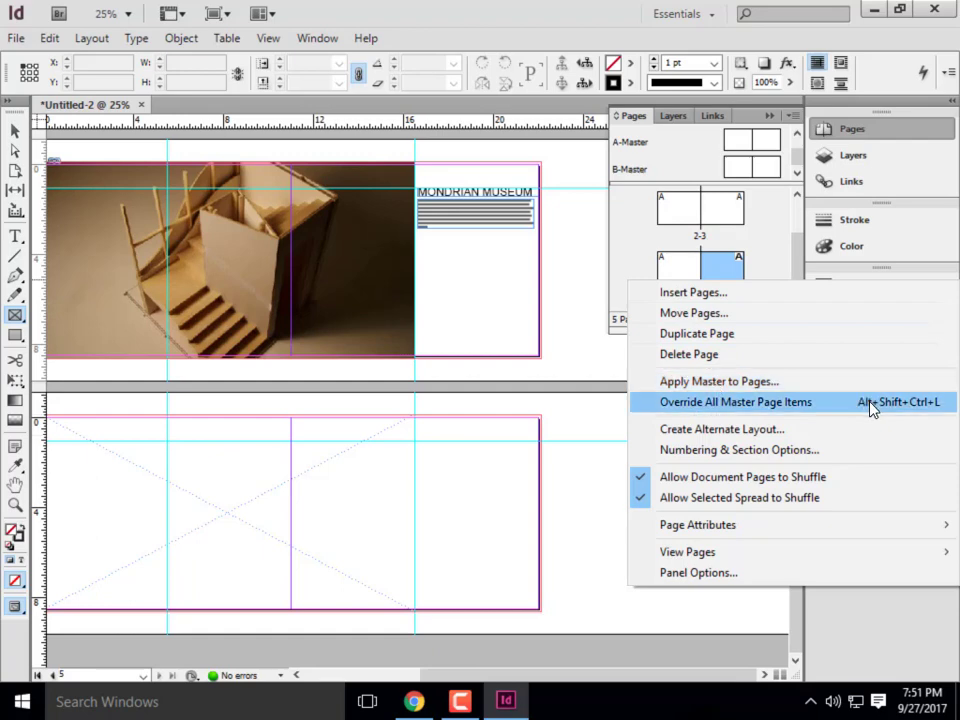
left_click(706, 383)
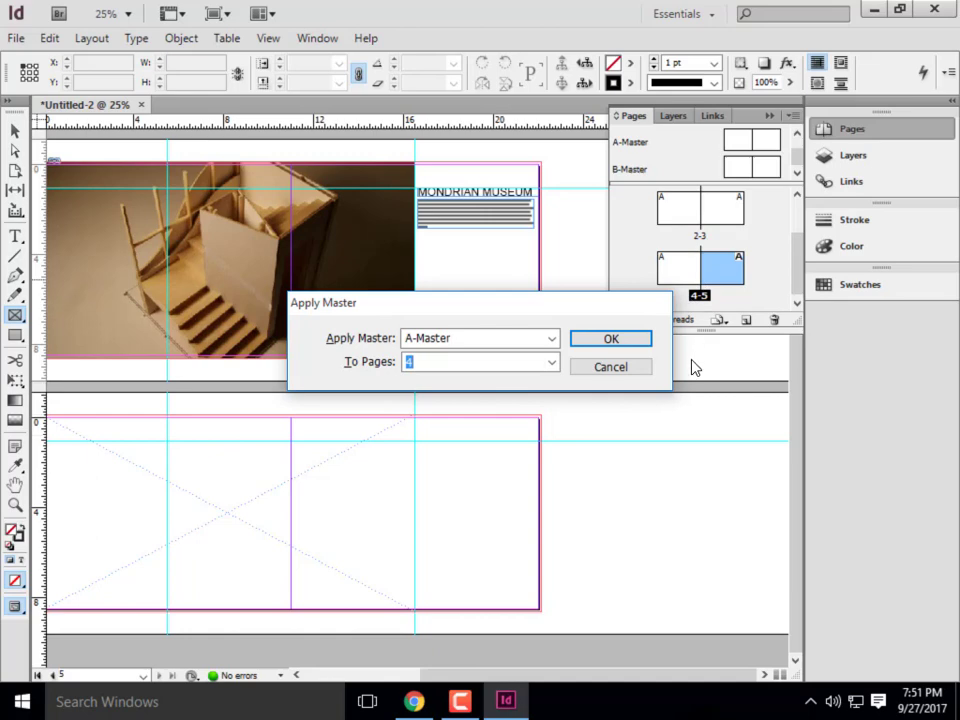
left_click(552, 341)
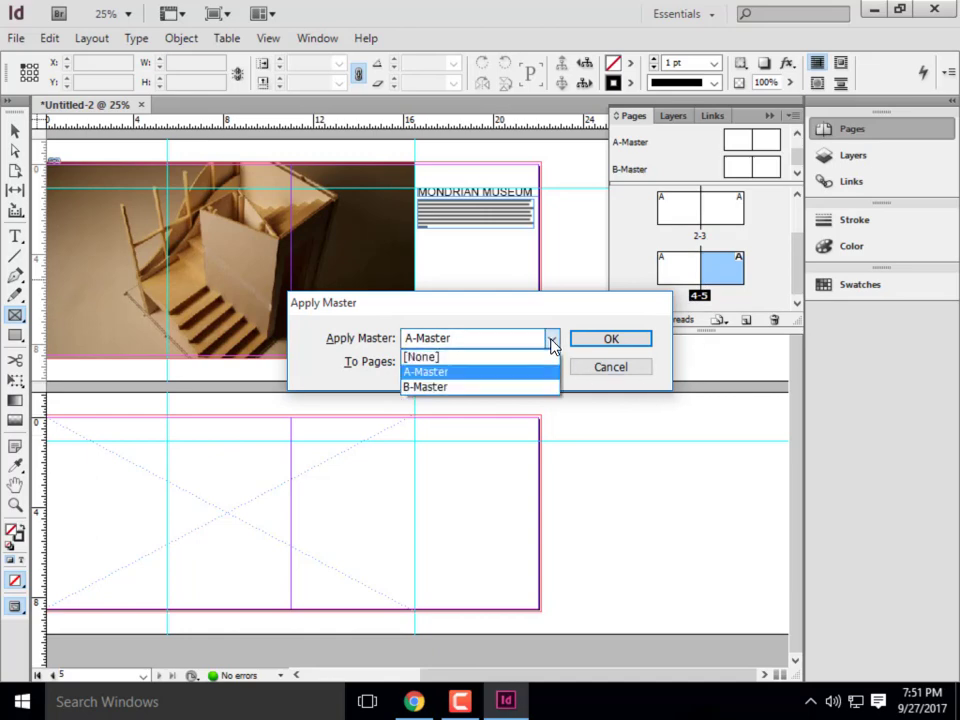
left_click(466, 390)
left_click(423, 364)
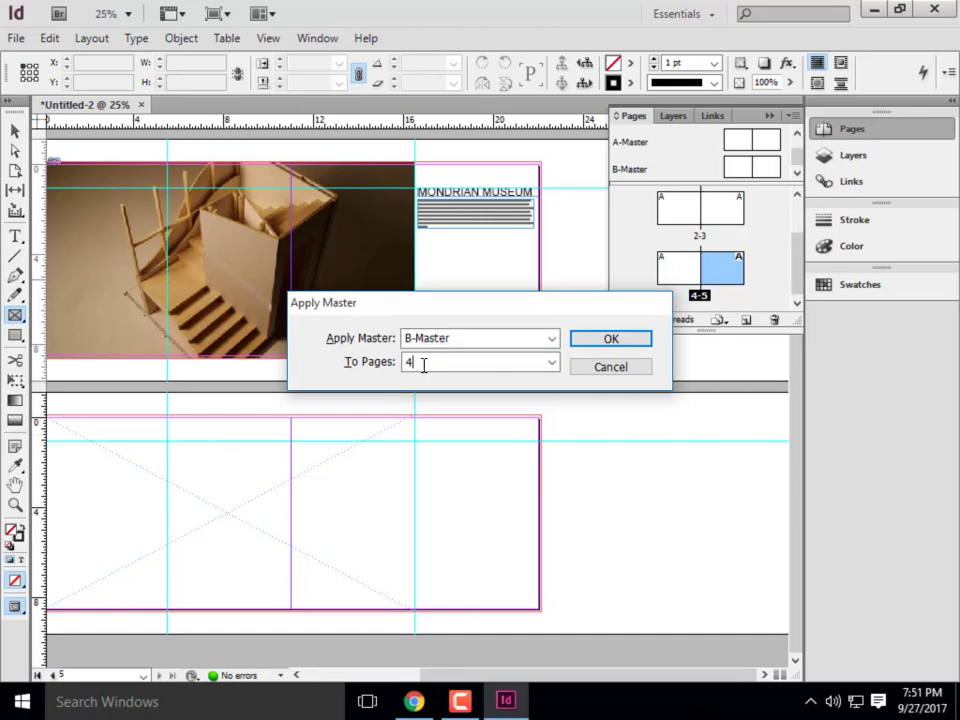
double_click(407, 362)
left_click(611, 338)
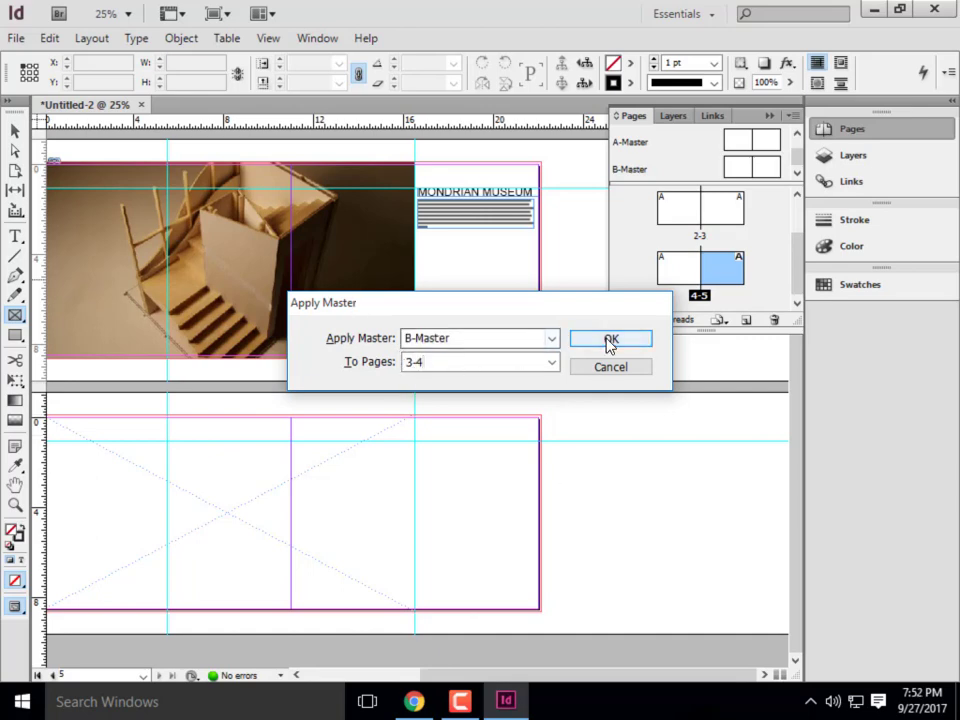
- Apply B-Master to page 5 so both pages of the last spread use it
left_click(733, 287)
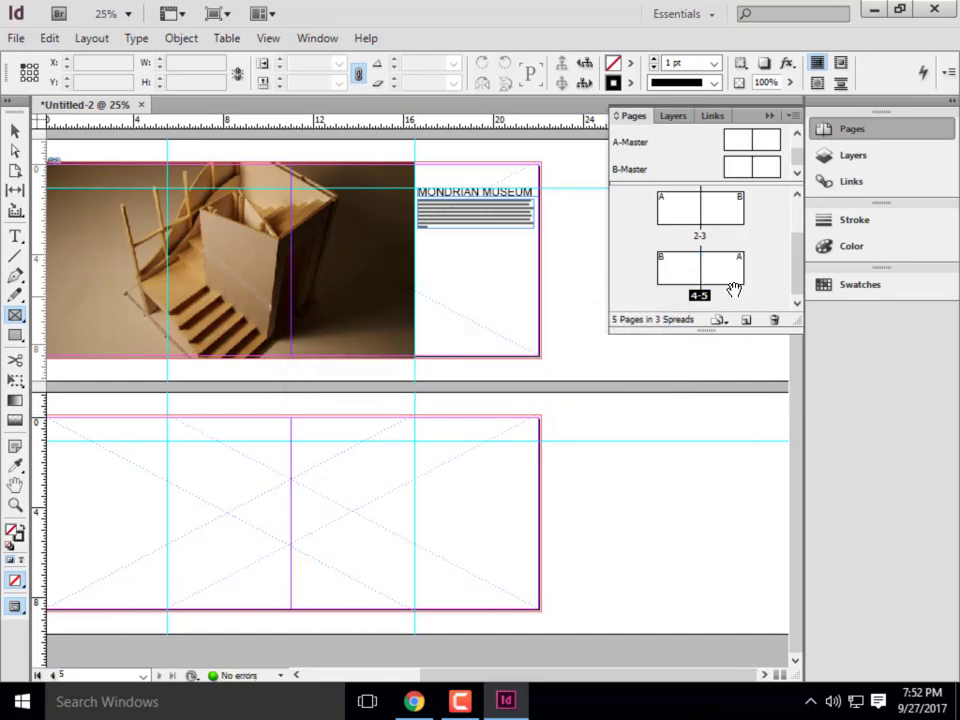
left_click(724, 280)
right_click(724, 280)
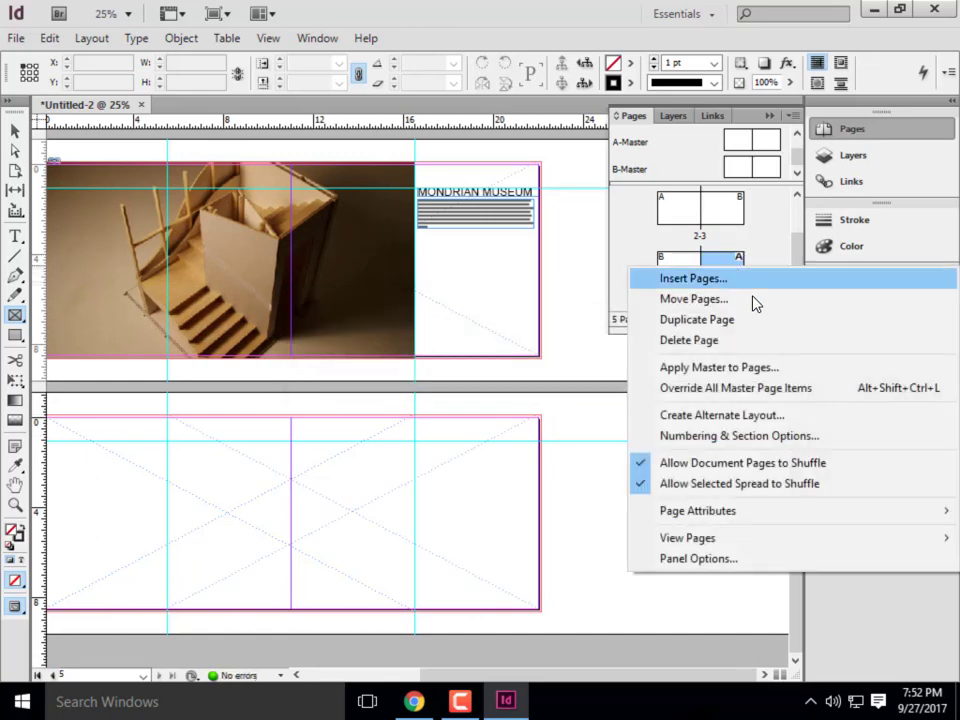
left_click(686, 369)
left_click(508, 340)
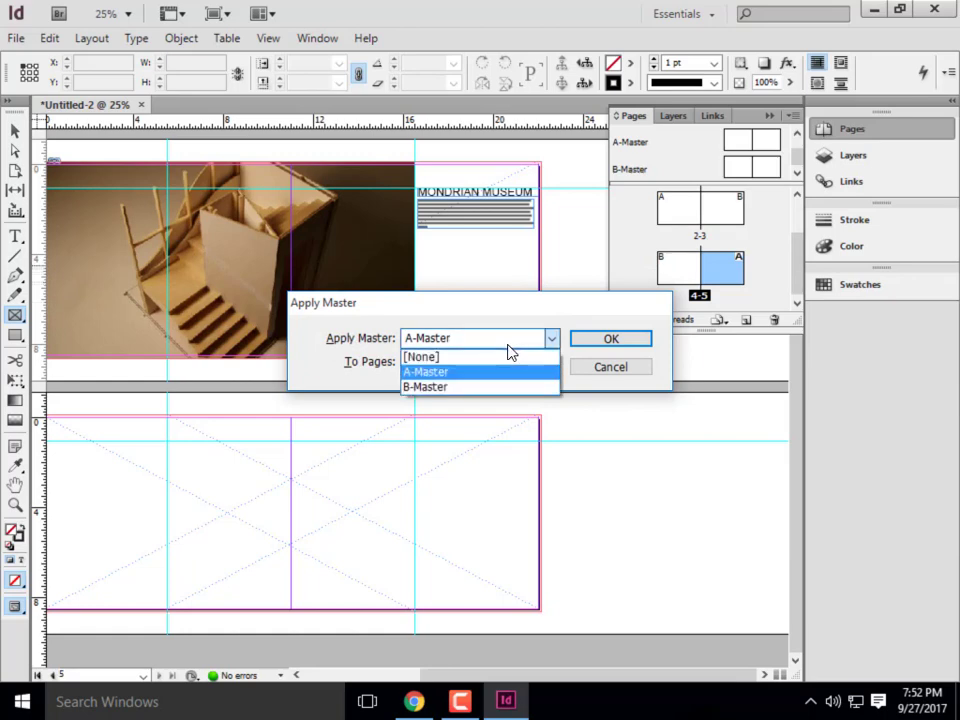
left_click(450, 387)
key("Return")
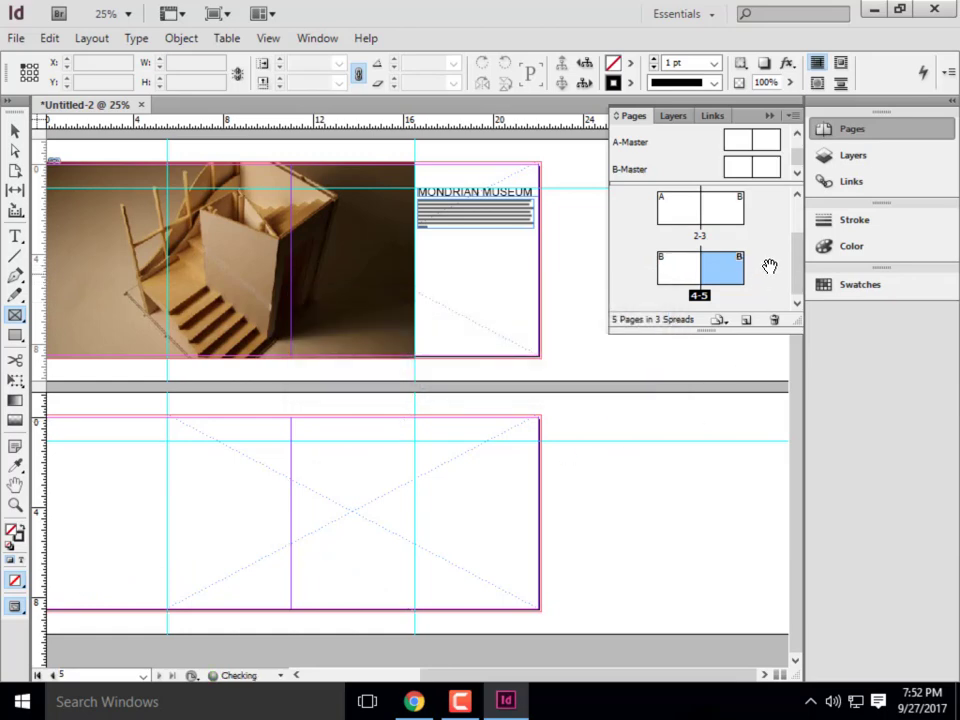
- Reapply A-Master to page 3, the page with the staircase model image and Mondrian Museum text
left_click(738, 215)
right_click(736, 210)
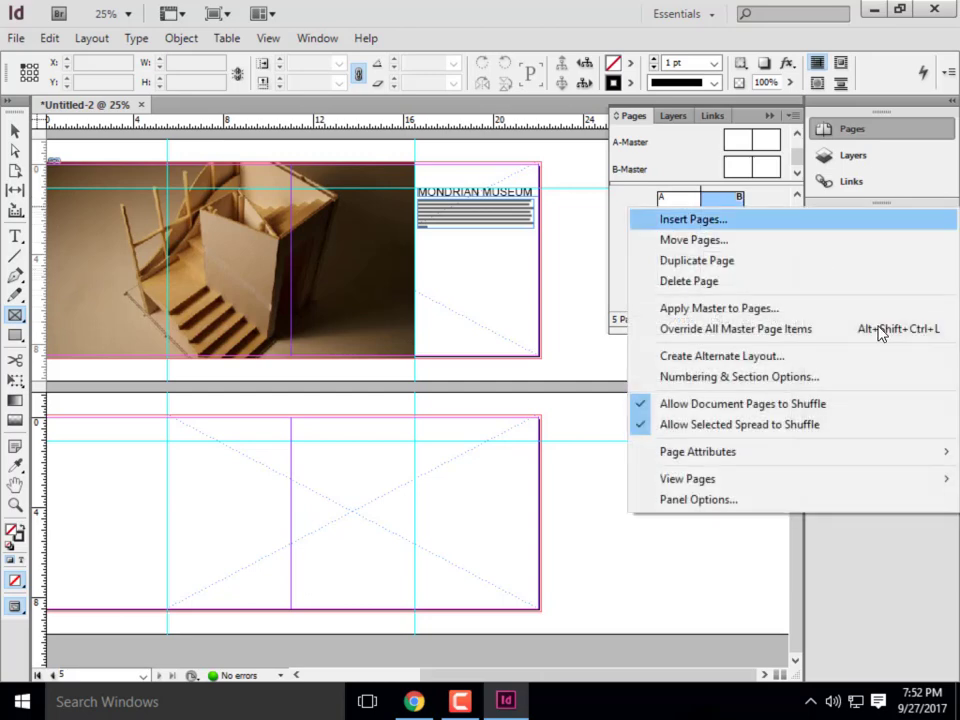
left_click(735, 308)
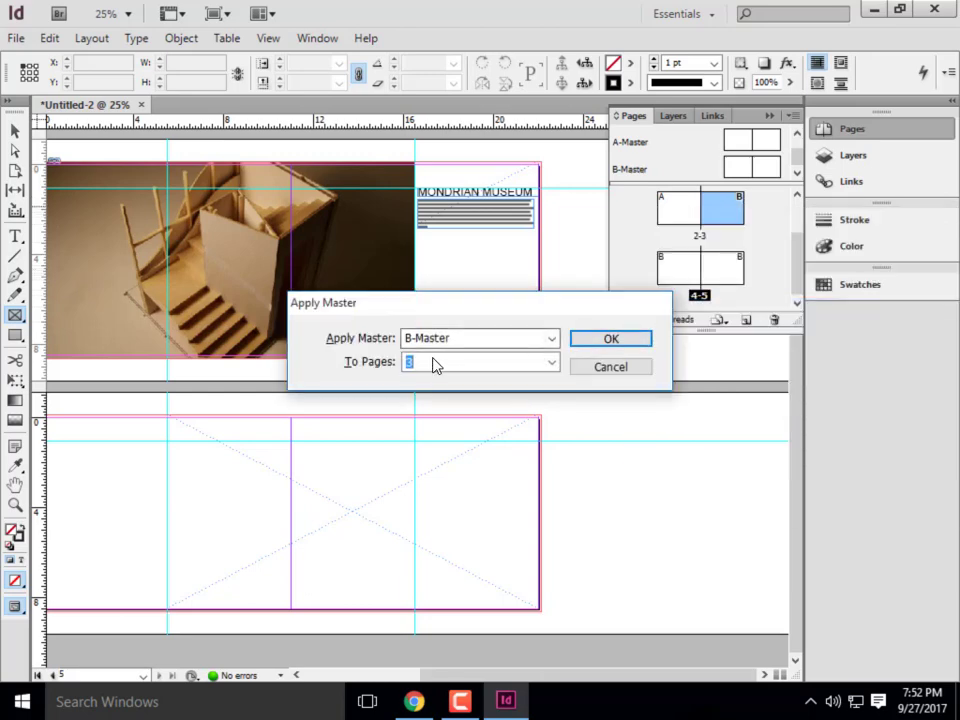
left_click(476, 339)
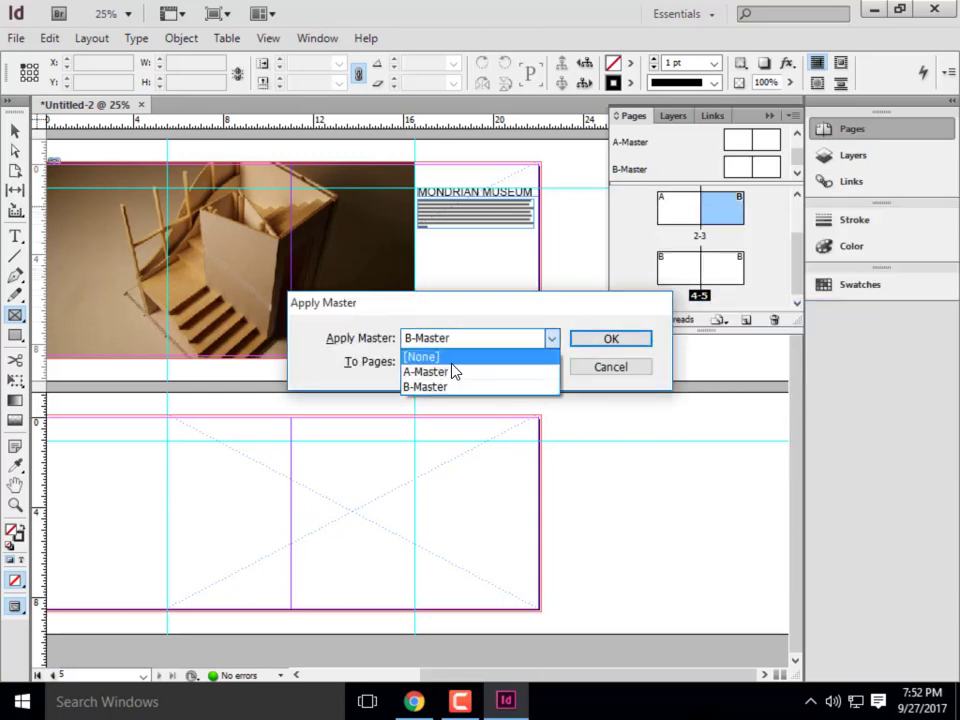
left_click(454, 371)
left_click(609, 340)
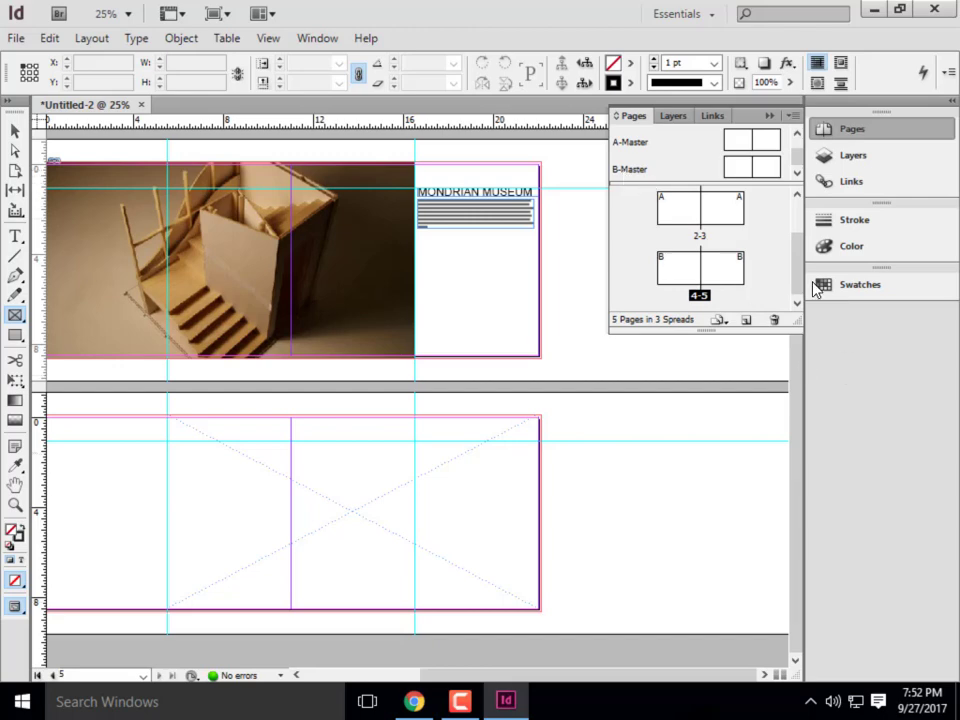
- Create a third master spread, C-Master, and paste the copied guides onto it
double_click(745, 175)
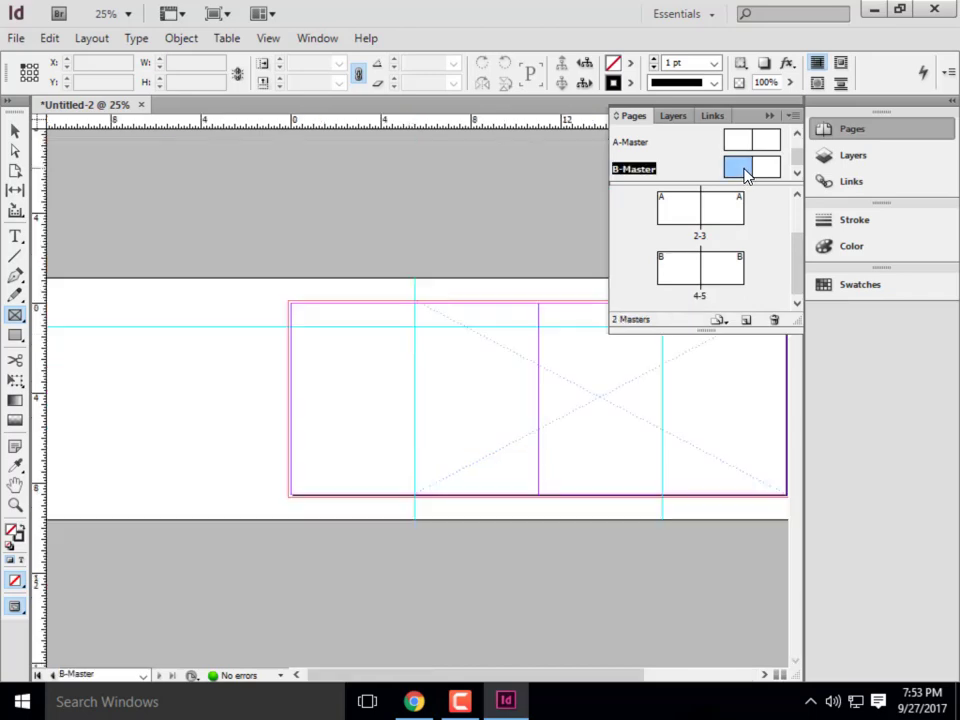
left_click(745, 319)
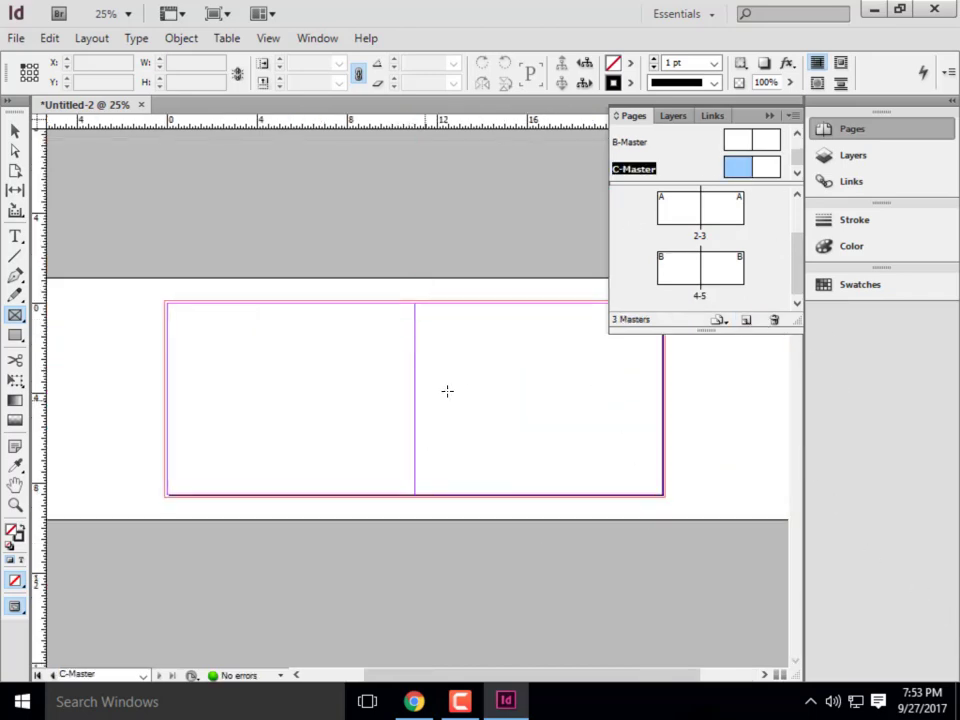
right_click(482, 390)
left_click(495, 418)
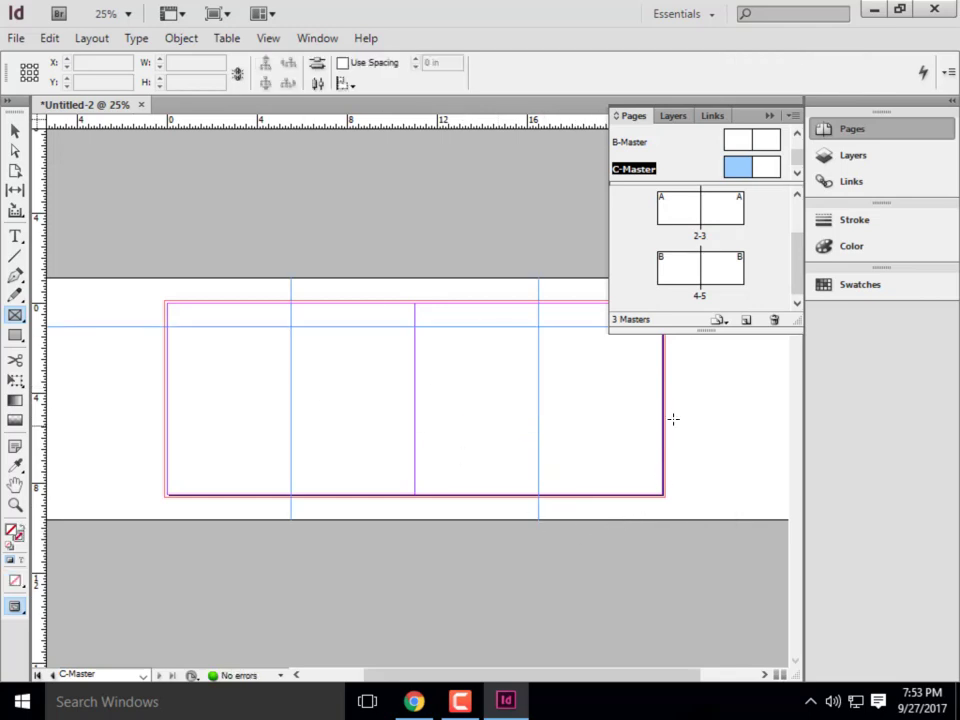
- Move C-Master's horizontal guide down to about 6.7 in on the vertical ruler
scroll(698, 406, "up", 1, "alt")
key("alt")
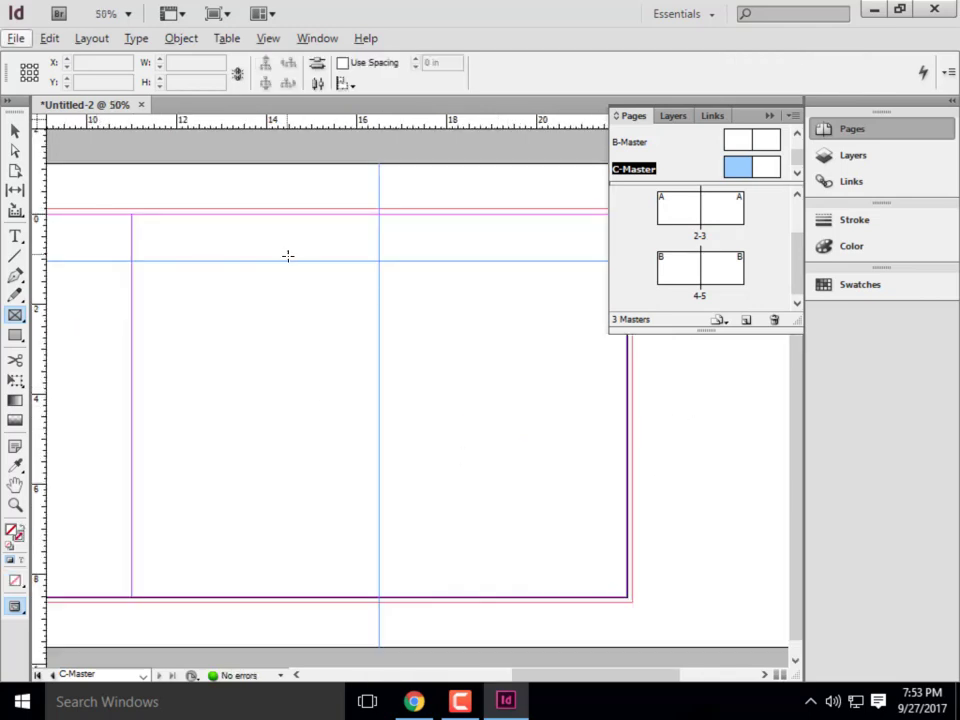
scroll(446, 311, "down", 1, "alt")
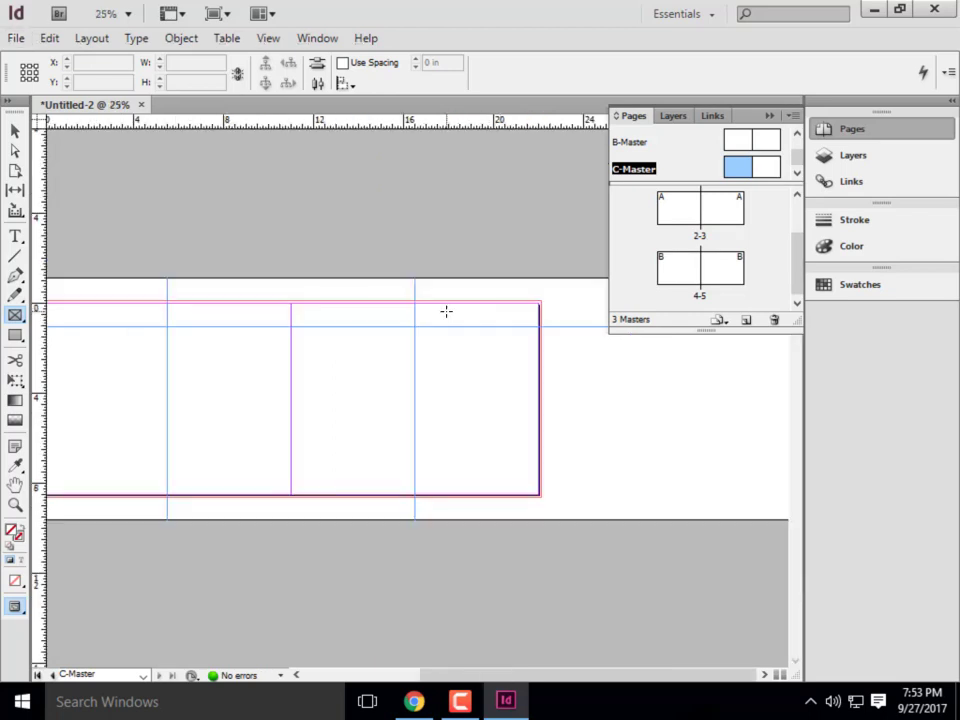
scroll(455, 365, "up", 1, "alt")
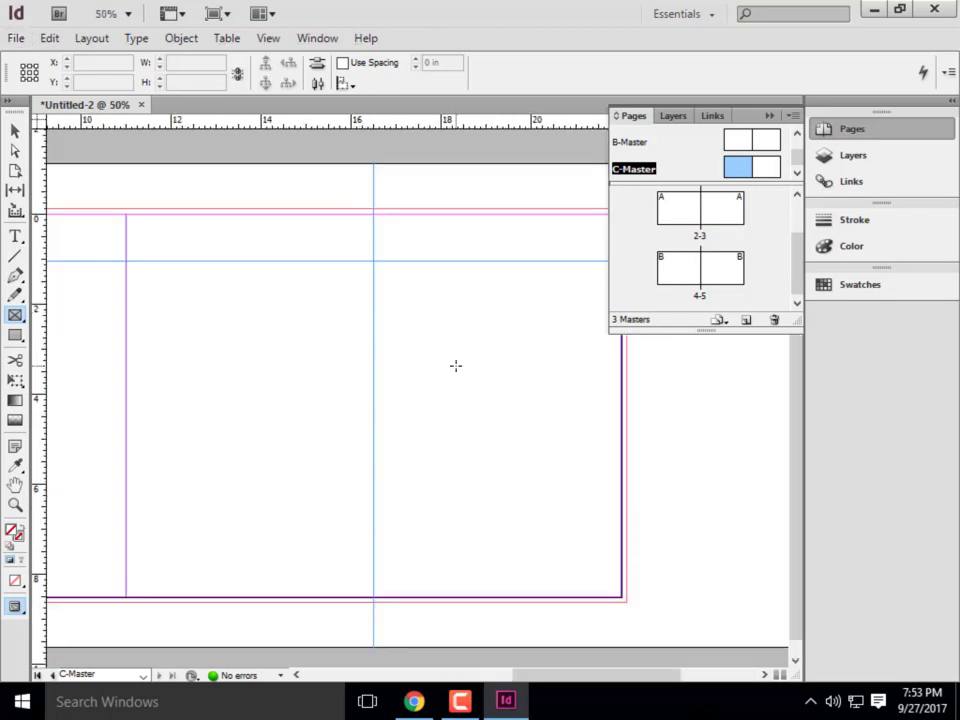
left_click(14, 134)
left_click_drag(448, 263, 452, 527)
left_click(512, 530)
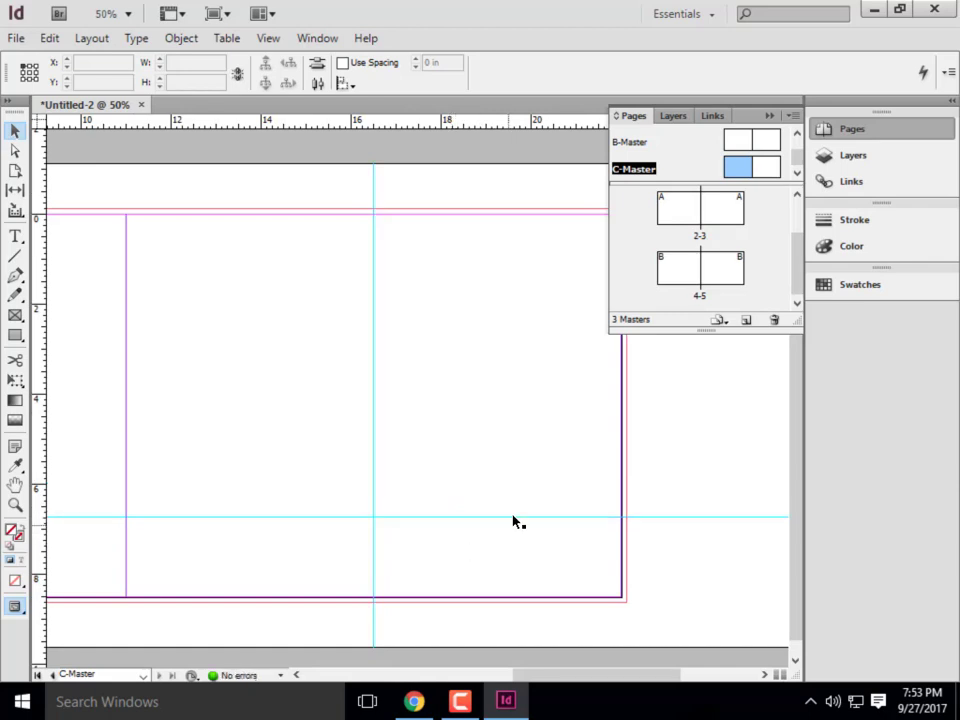
- Draw a picture frame over C-Master's right page, out to the bleed, and align its left edge with the spine at X 11 in, making it 11.125 in wide
left_click(15, 314)
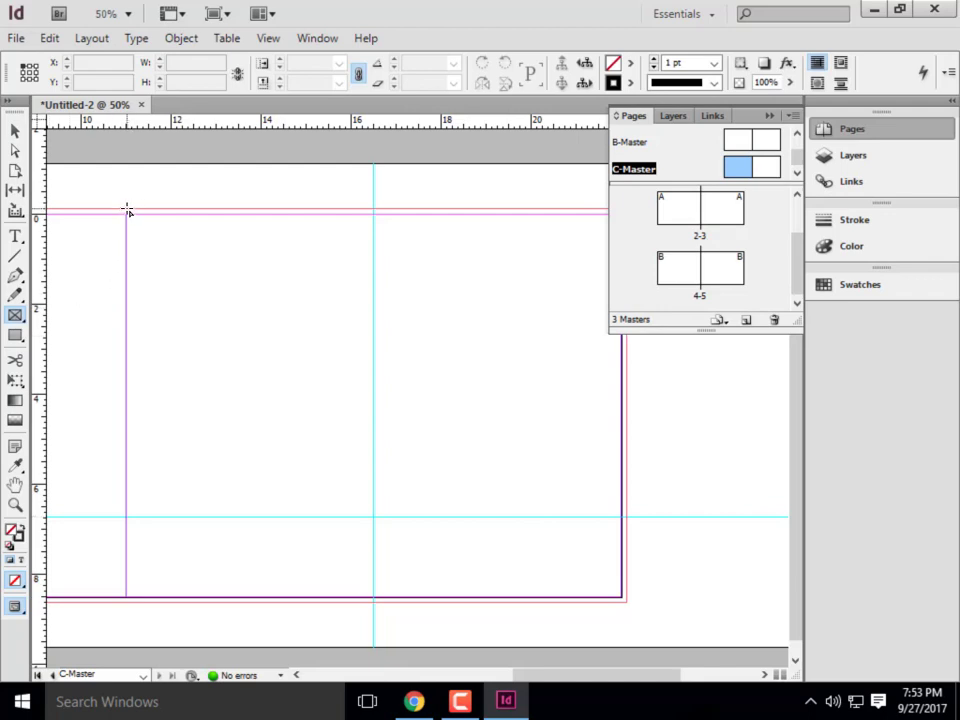
left_click_drag(126, 210, 631, 607)
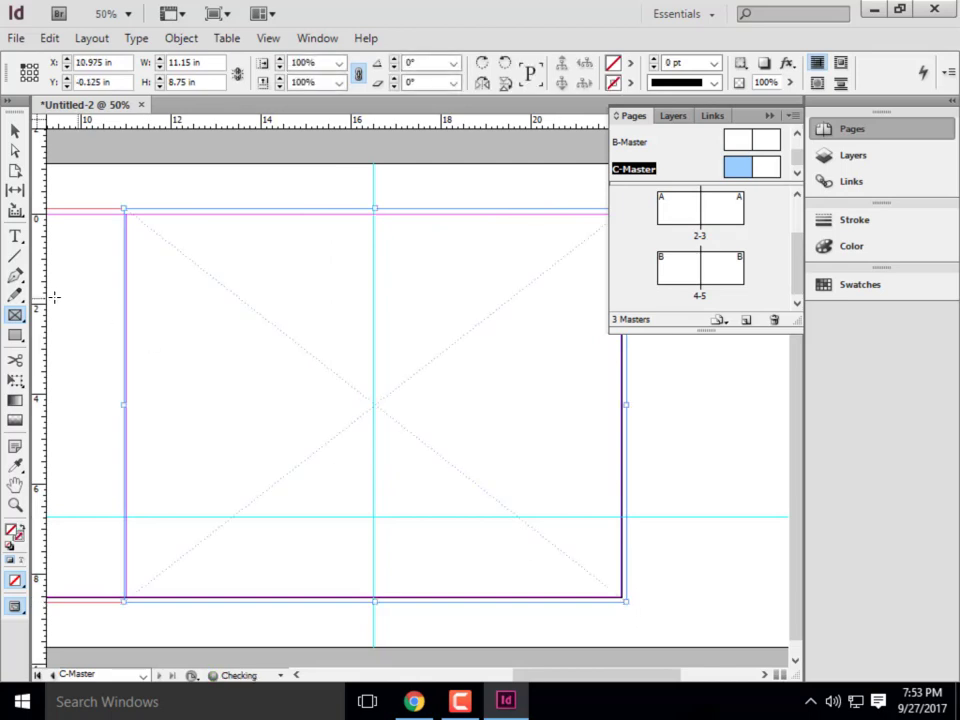
left_click(15, 131)
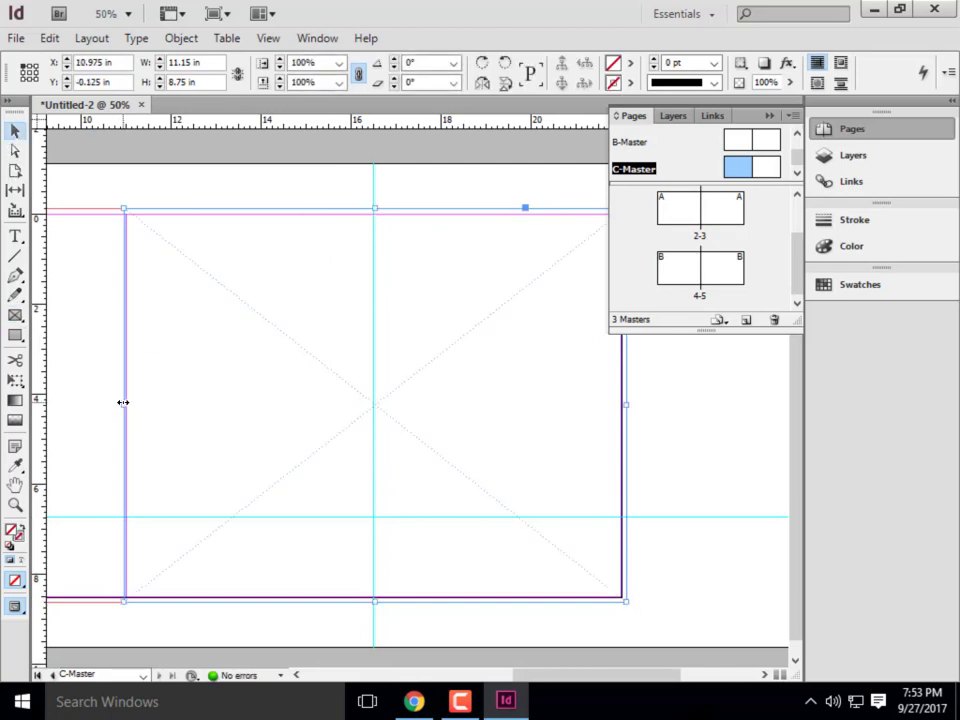
left_click_drag(123, 404, 127, 403)
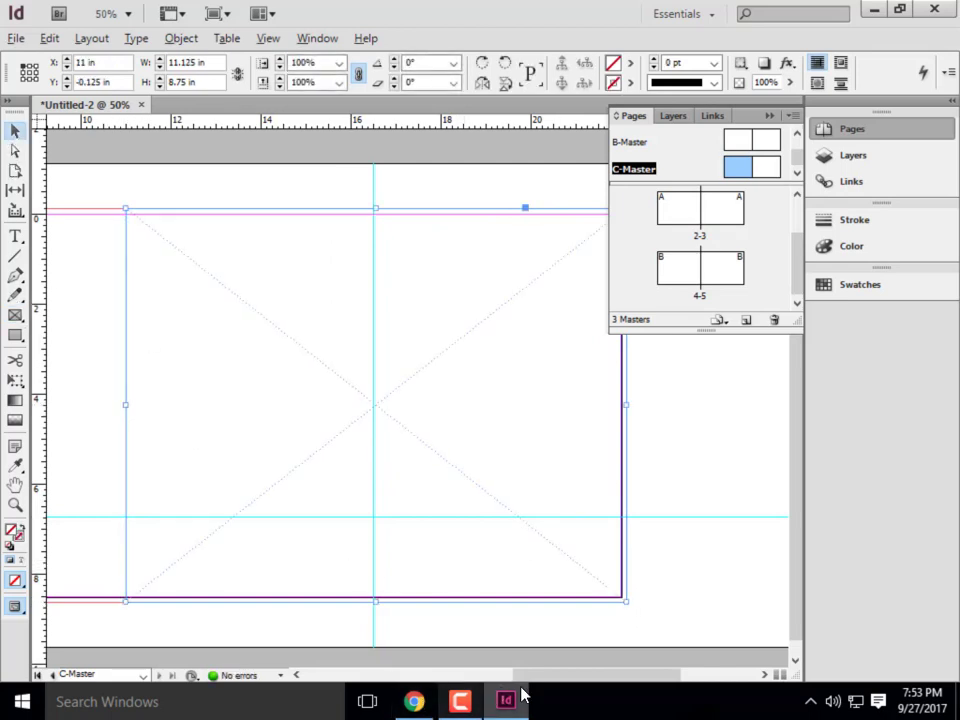
- Draw a 5.5 by 6.8625 in picture frame on the inner half of C-Master's left page, from the top bleed to the horizontal guide
left_click_drag(551, 681, 452, 685)
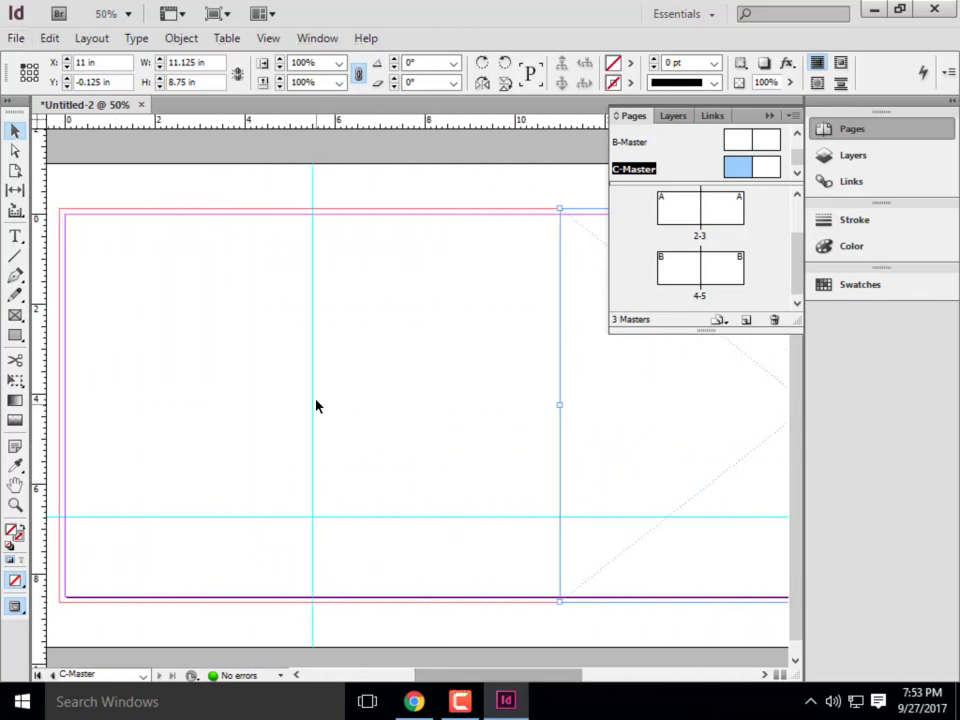
left_click(16, 314)
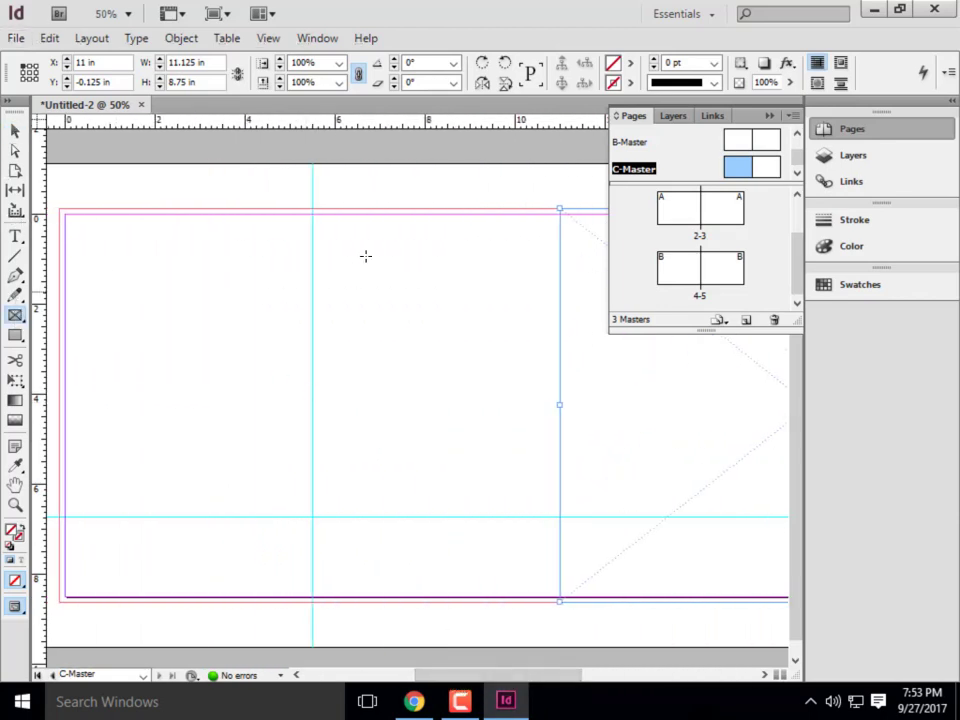
left_click_drag(312, 209, 560, 518)
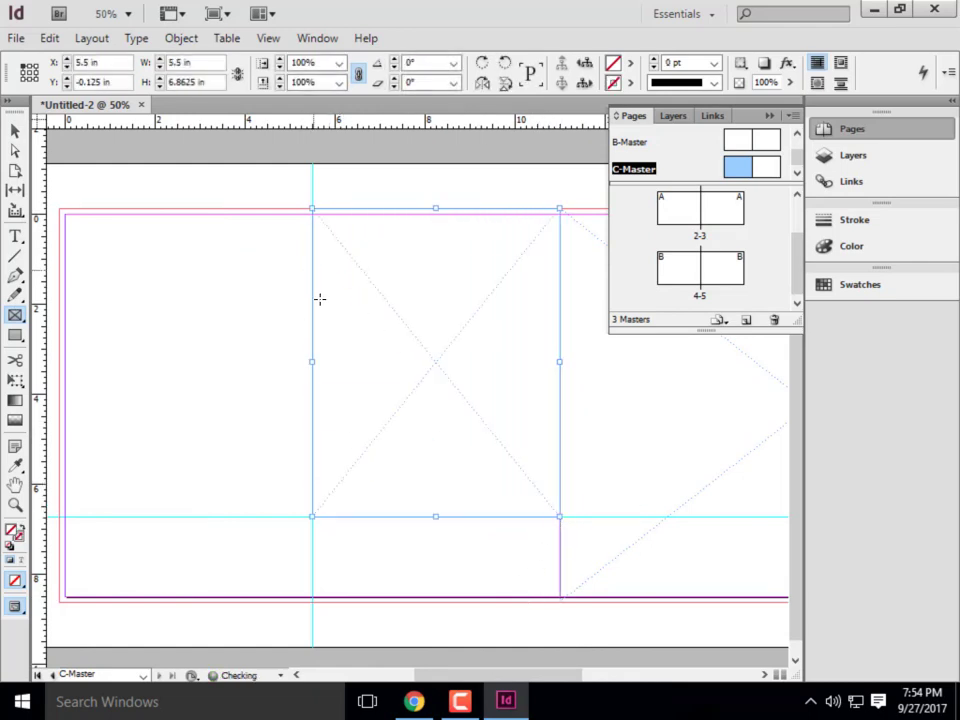
- Draw two stacked picture frames, each 5.625 by 3.4313 in, on the outer half of C-Master's left page above the horizontal guide
left_click_drag(312, 364, 58, 209)
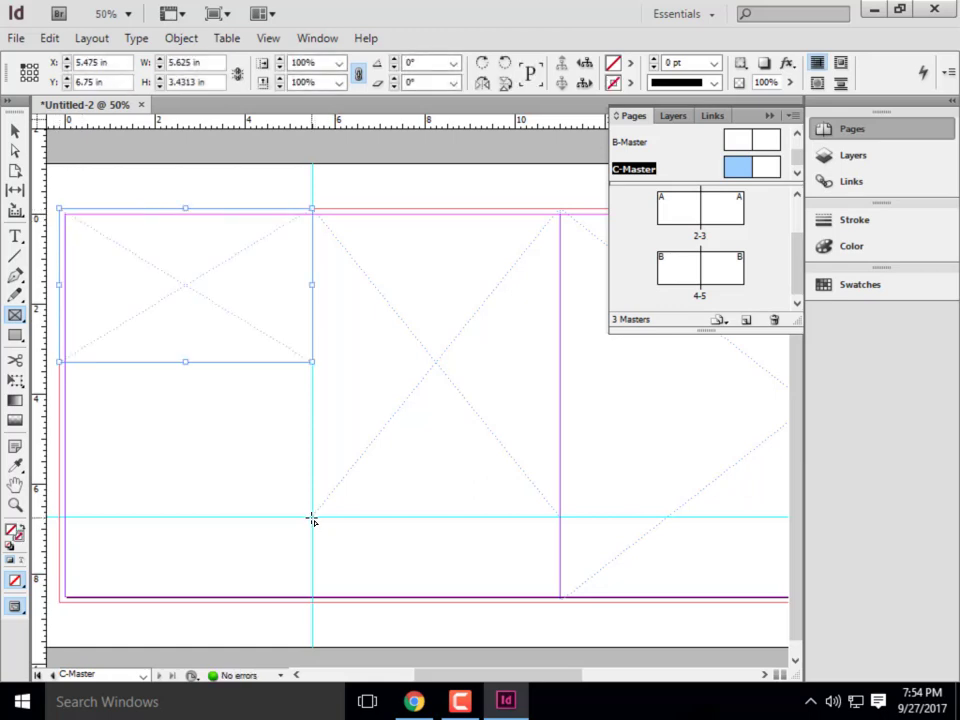
left_click_drag(313, 517, 59, 362)
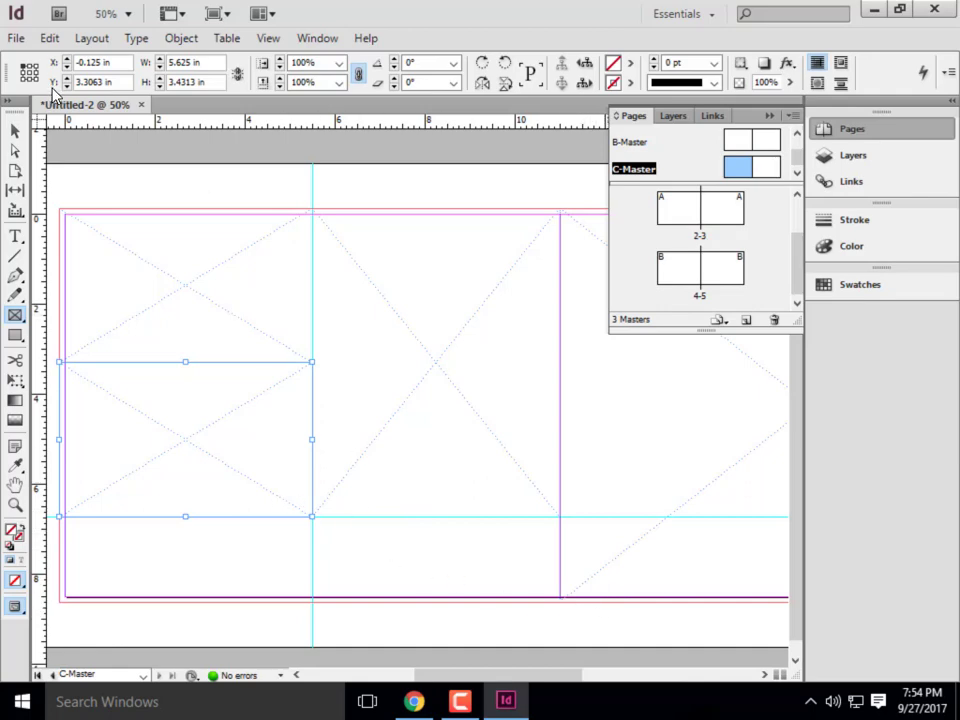
left_click(13, 134)
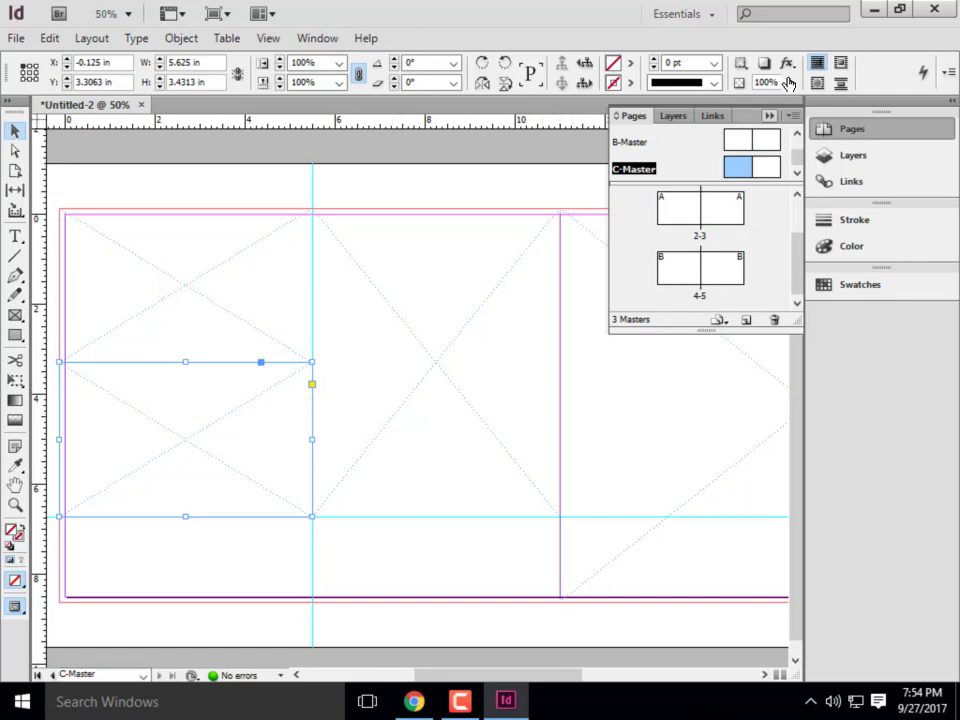
- Distribute the two stacked frames vertically with 1/8 in spacing, keeping the upper frame as the key object
left_click(310, 40)
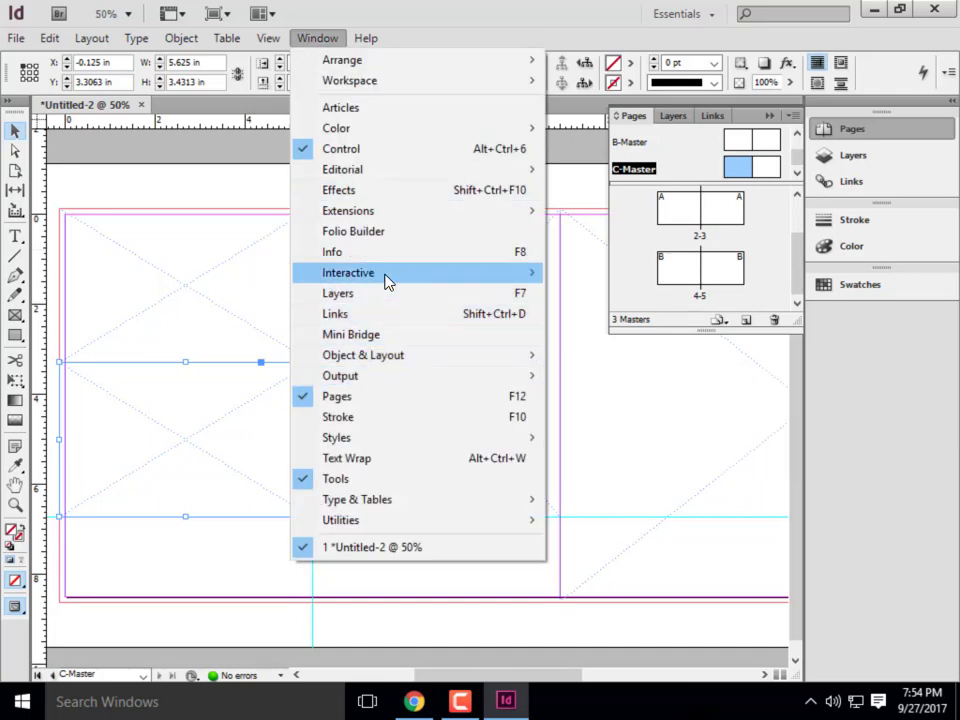
mouse_move(407, 360)
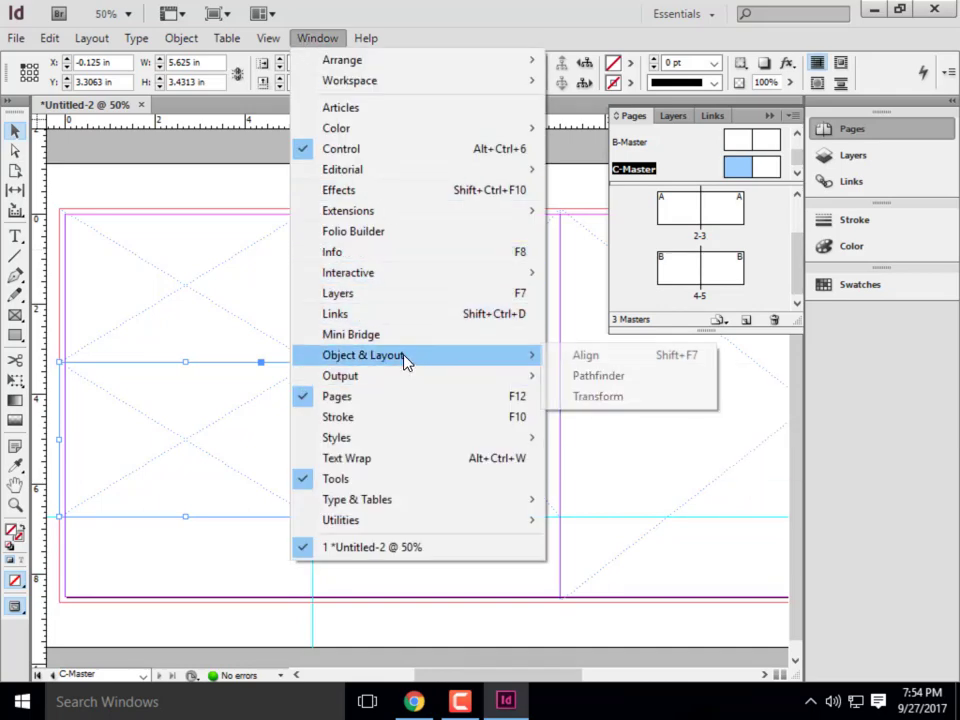
left_click(583, 354)
left_click_drag(212, 449, 212, 292)
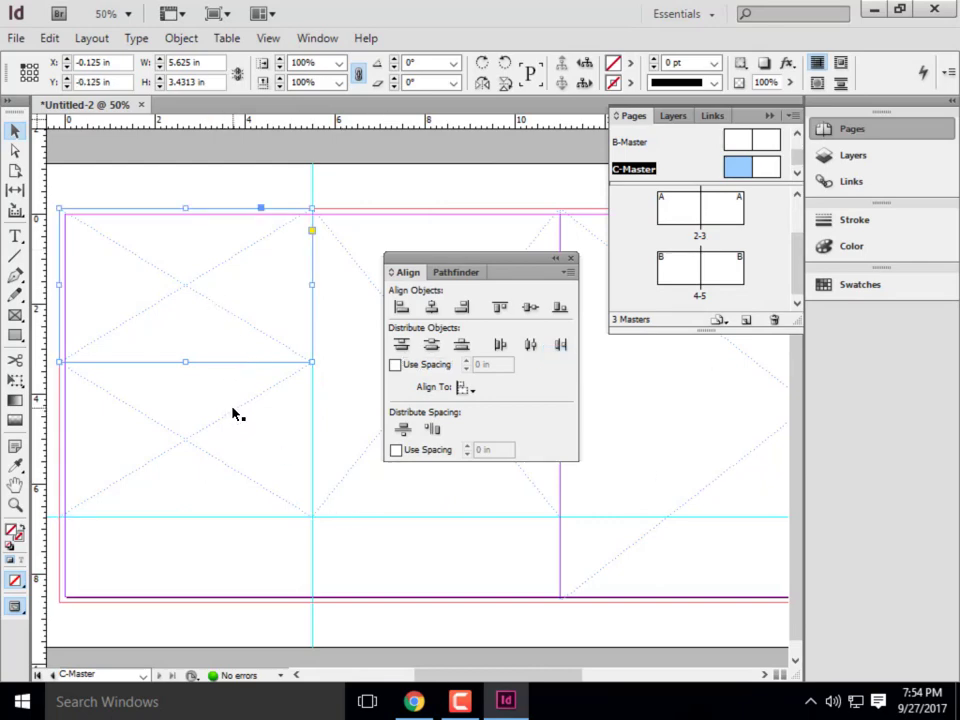
left_click_drag(240, 361, 293, 528)
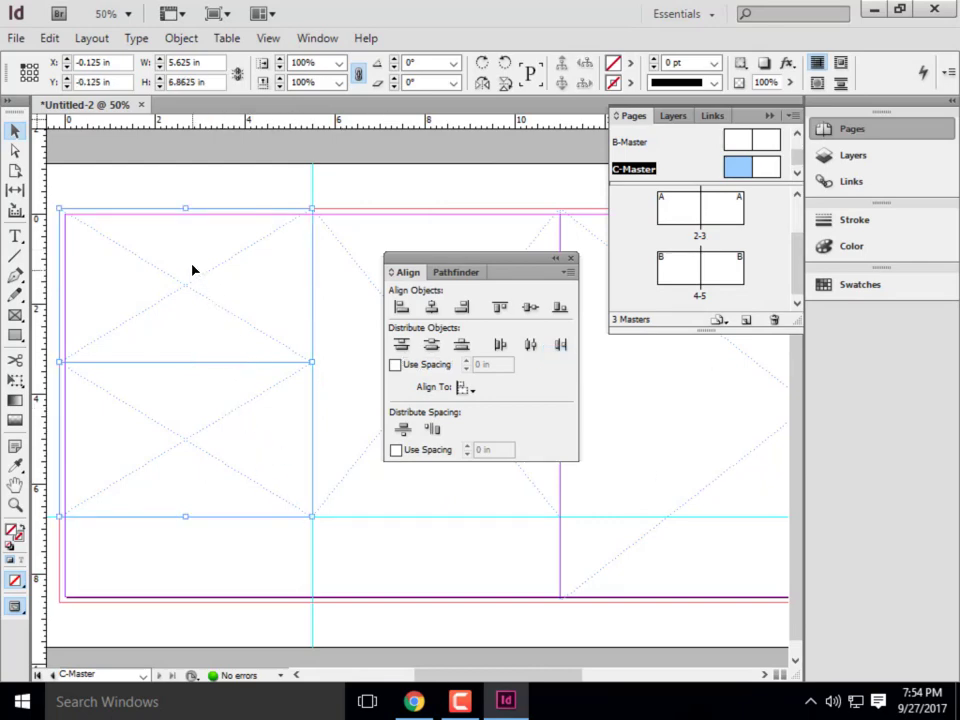
left_click(211, 285)
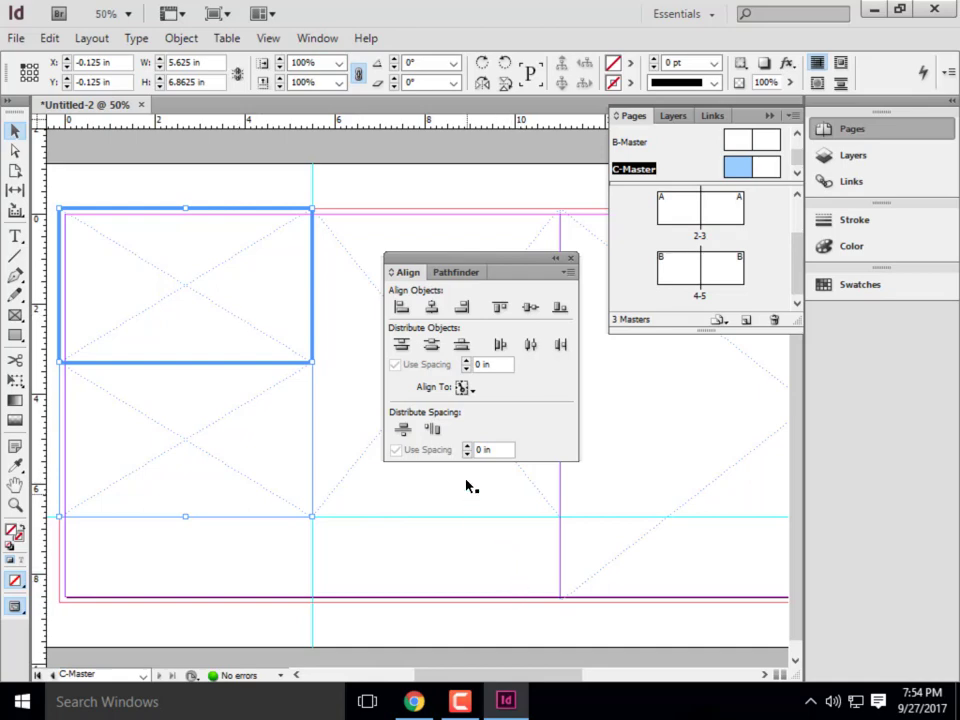
triple_click(485, 450)
type("1/8\"")
left_click(401, 430)
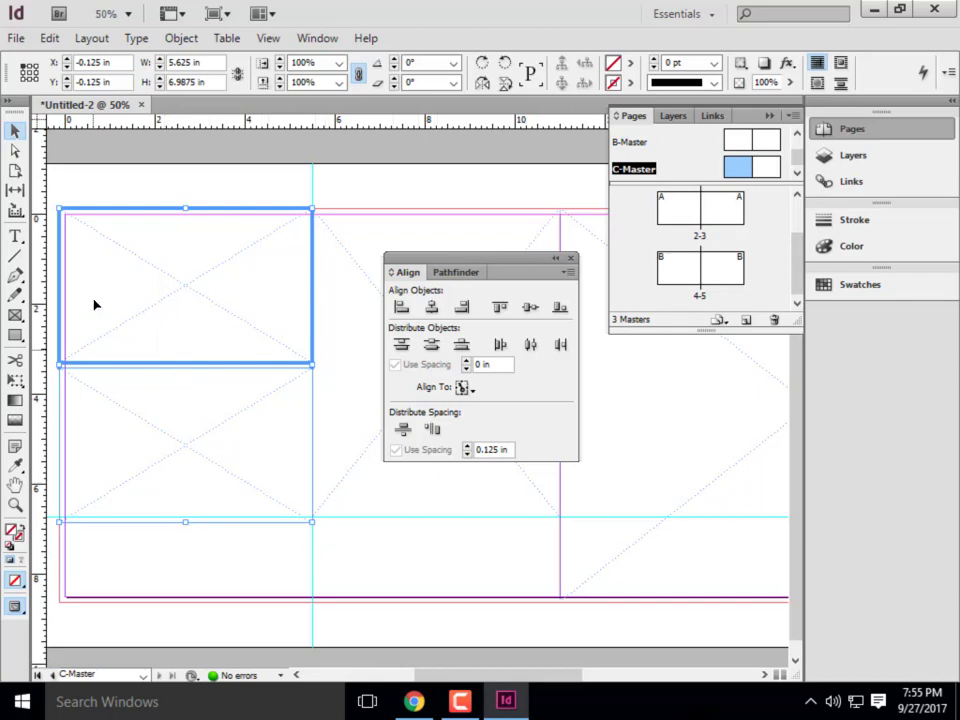
left_click(97, 200)
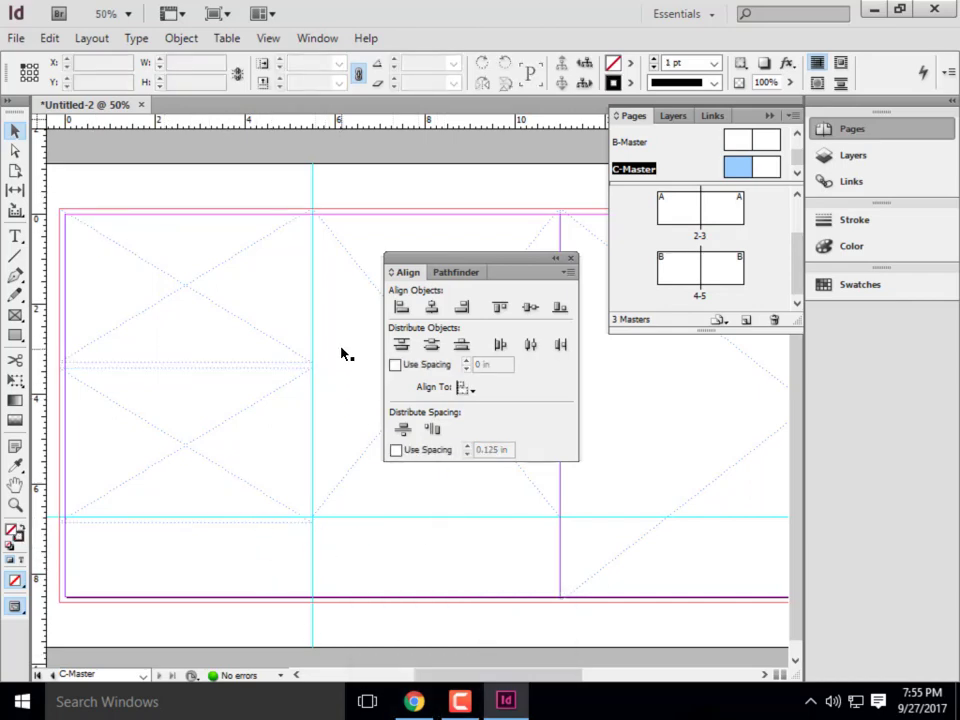
left_click(258, 246)
left_click_drag(312, 361, 559, 517)
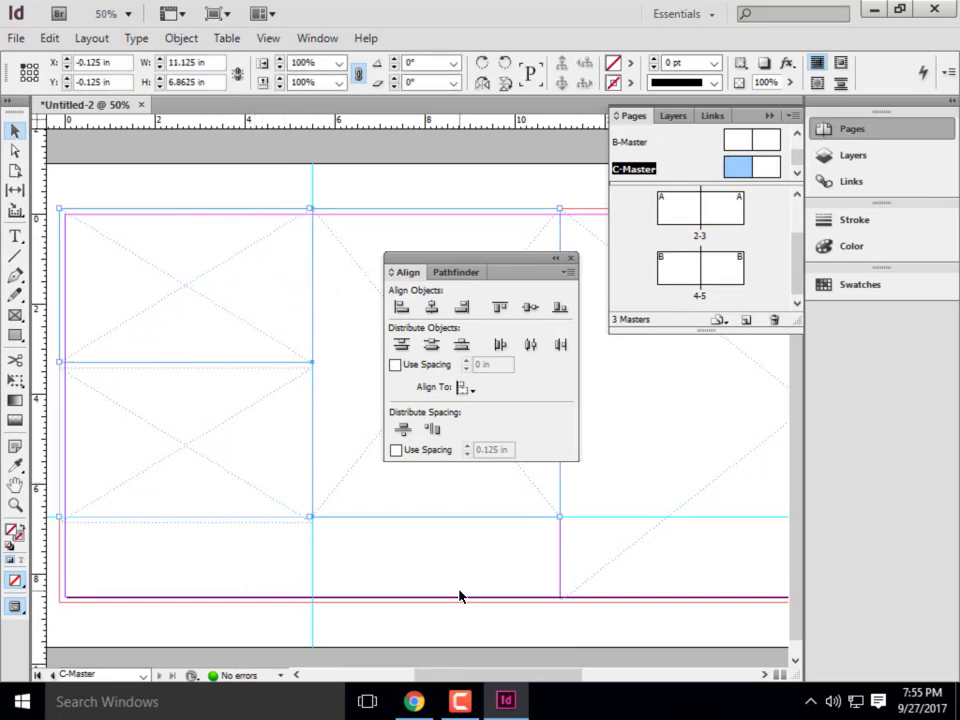
left_click(335, 388)
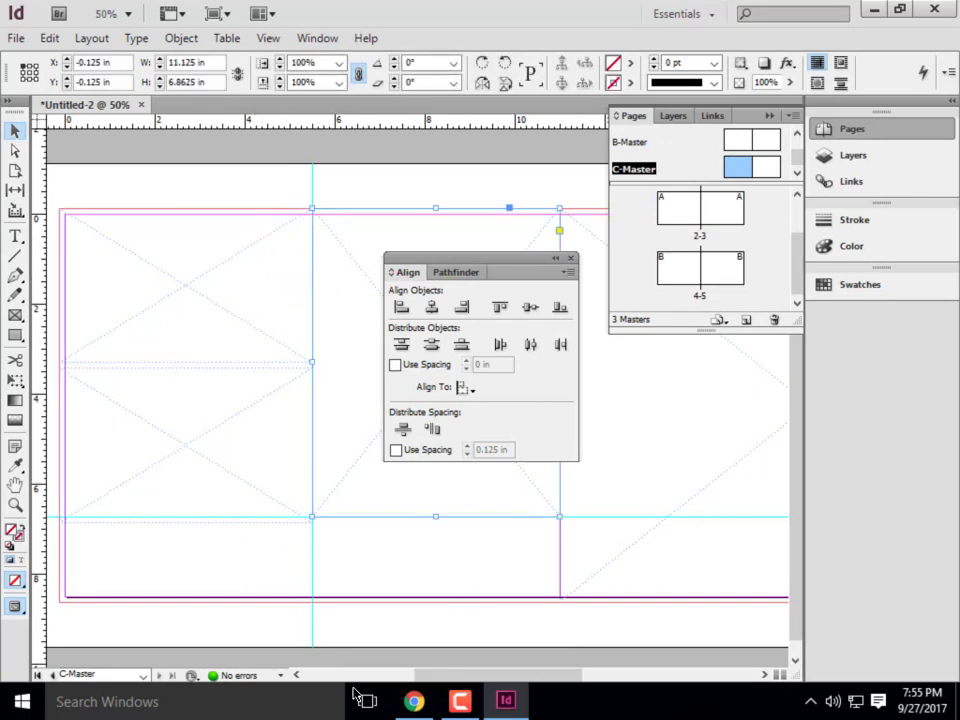
left_click(300, 194)
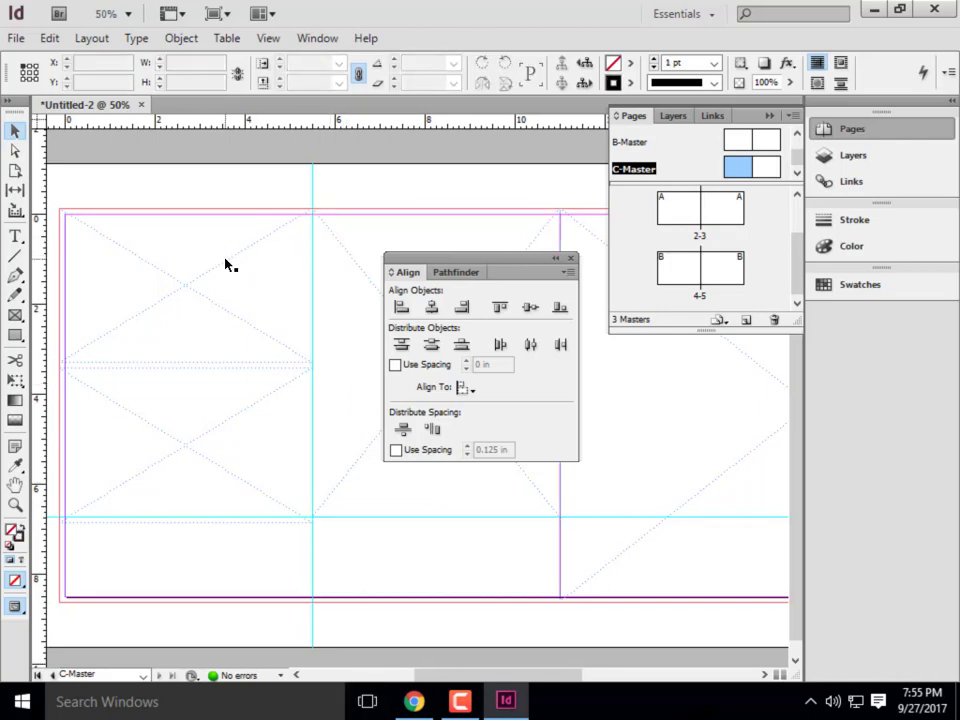
- Distribute the upper stacked frame and the tall frame horizontally with 0.125 in spacing, keeping the upper stacked frame as the key object
left_click(225, 264)
left_click(346, 256)
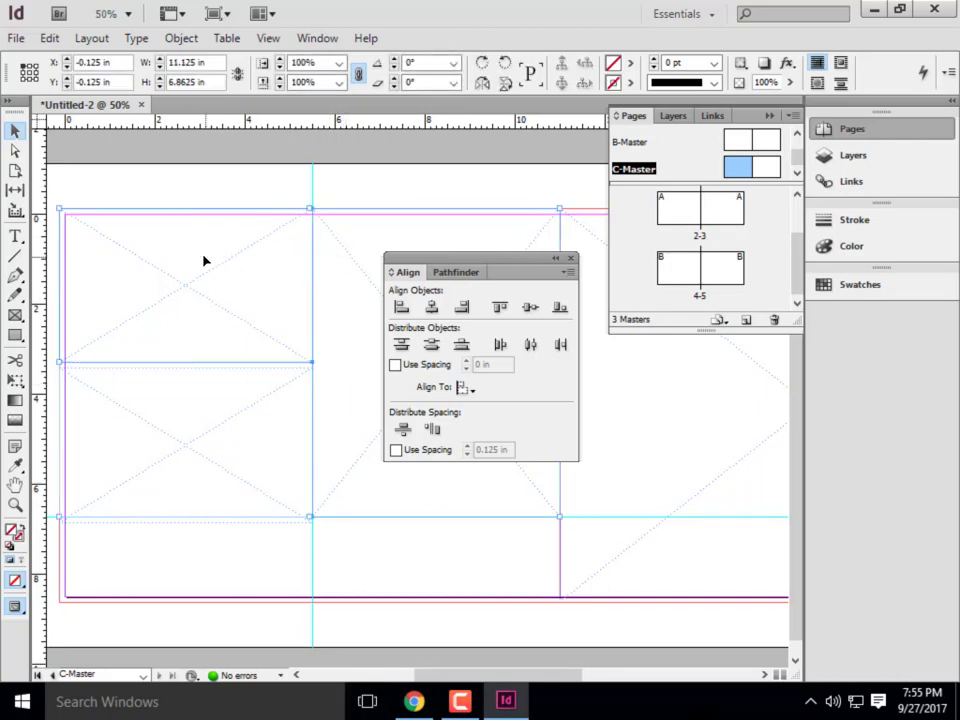
left_click(223, 270, "shift")
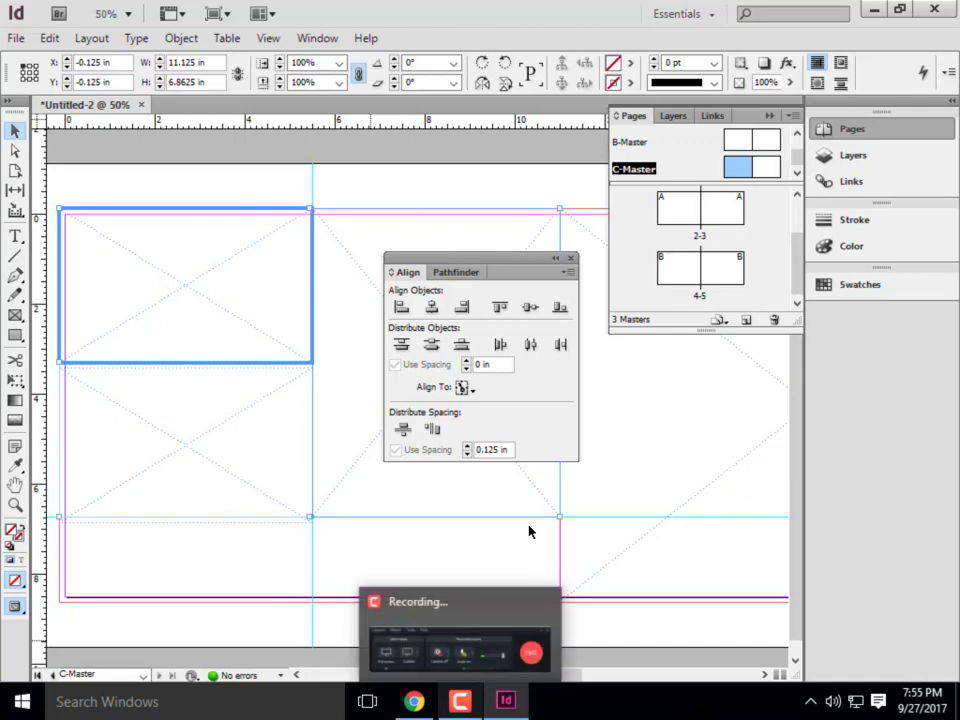
left_click(433, 431)
left_click(351, 193)
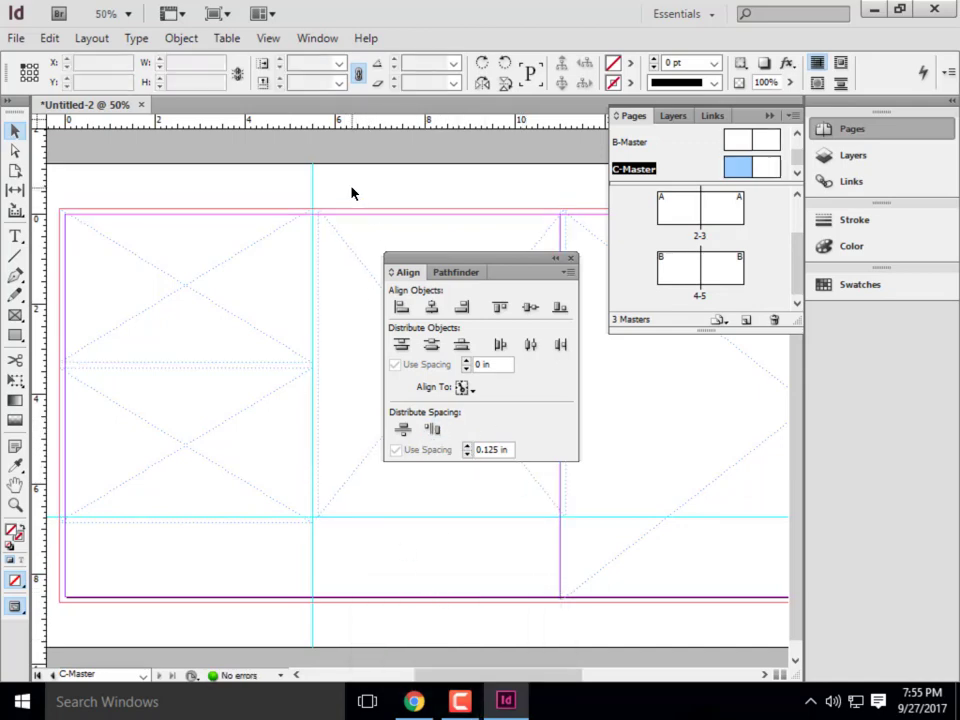
left_click(571, 258)
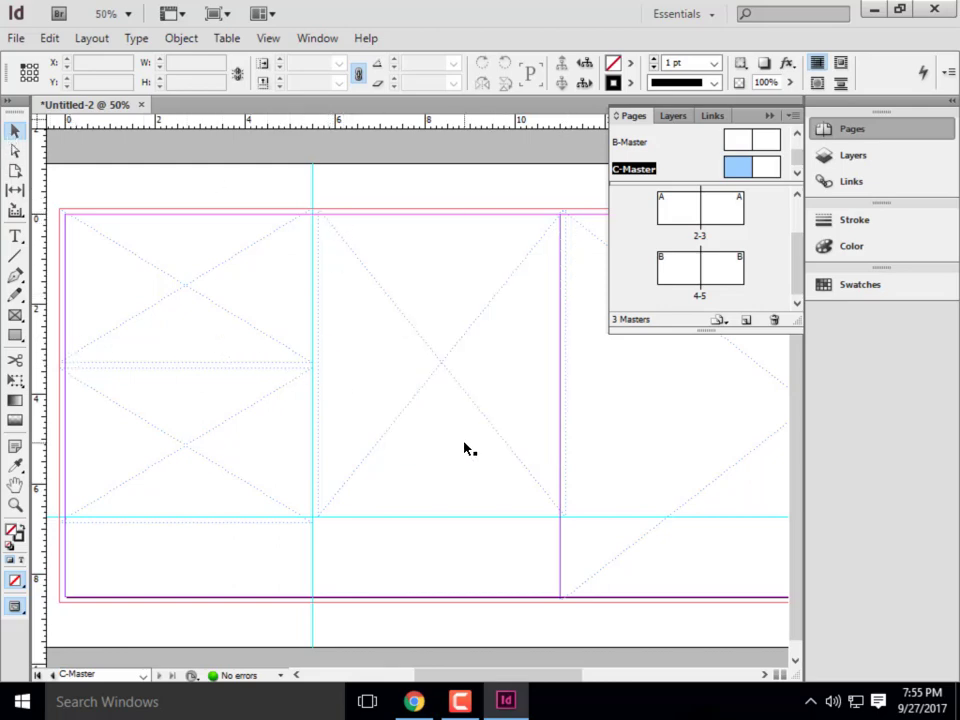
- Trim the tall frame's right edge back to the spine, 5.375 in wide, and the lower stacked frame's bottom edge to the horizontal guide
left_click(567, 363)
left_click_drag(566, 363, 559, 364)
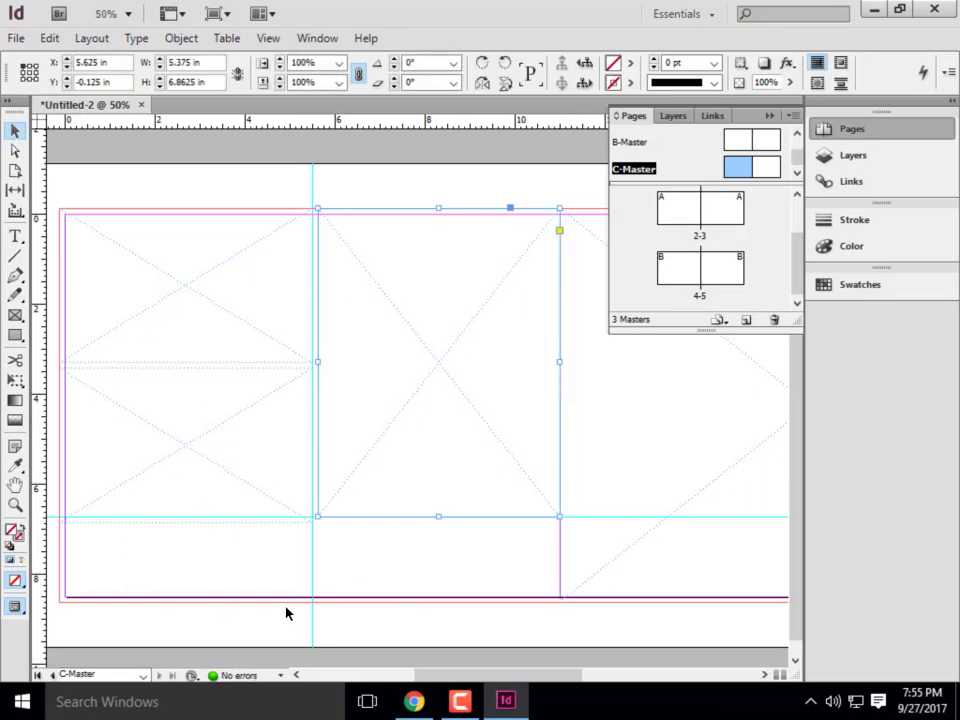
left_click(183, 484)
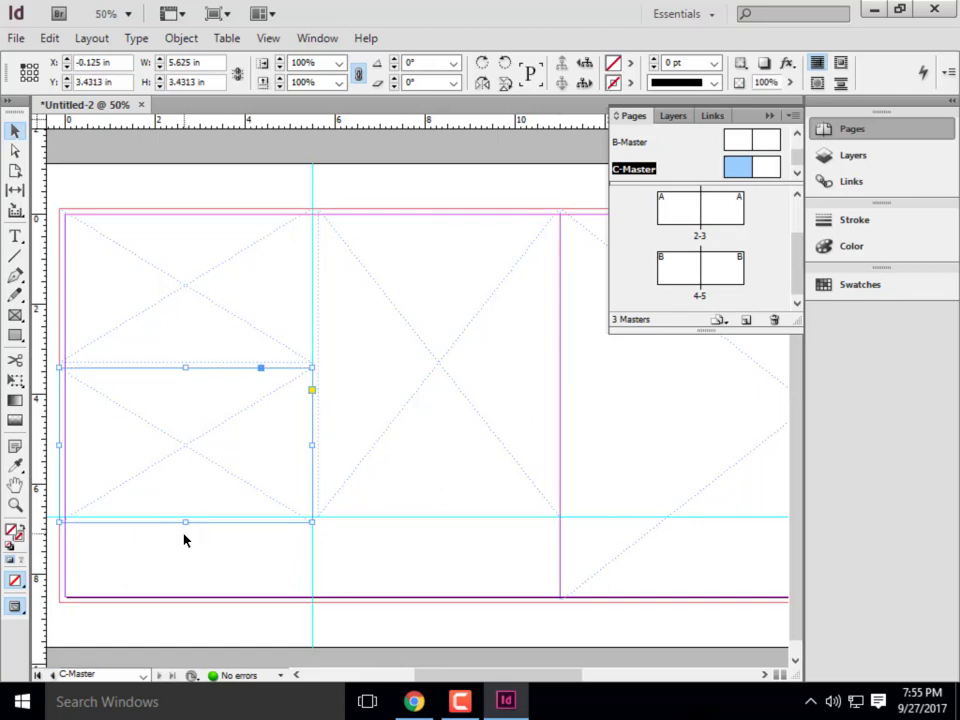
left_click_drag(186, 525, 187, 515)
left_click(203, 553)
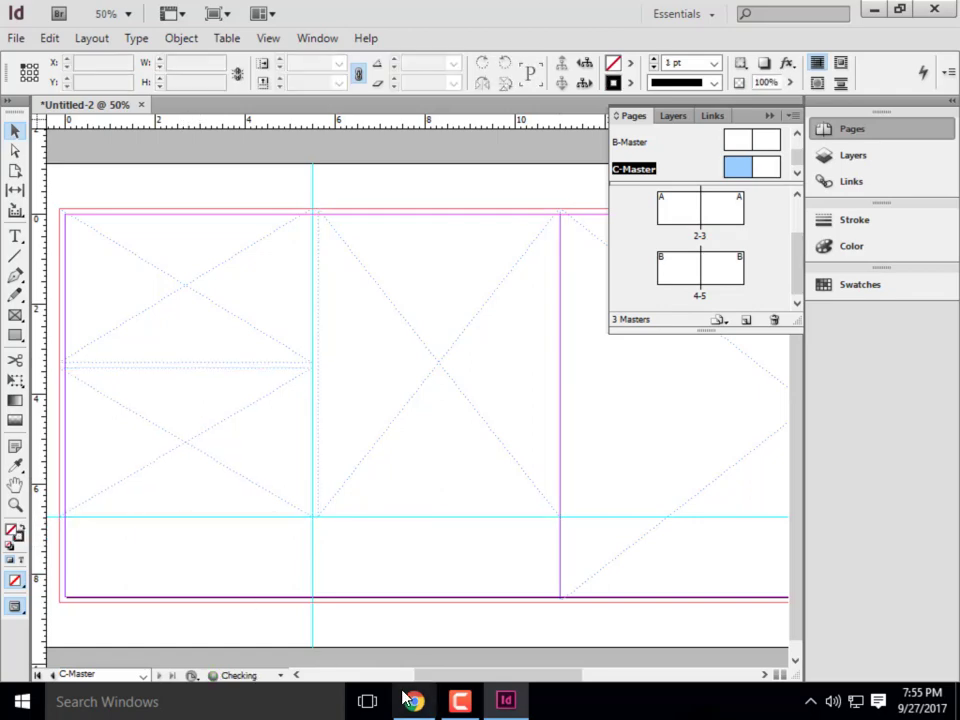
- Apply C-Master to page 4
key("ctrl+minus")
key("ctrl+minus")
key("ctrl+equal")
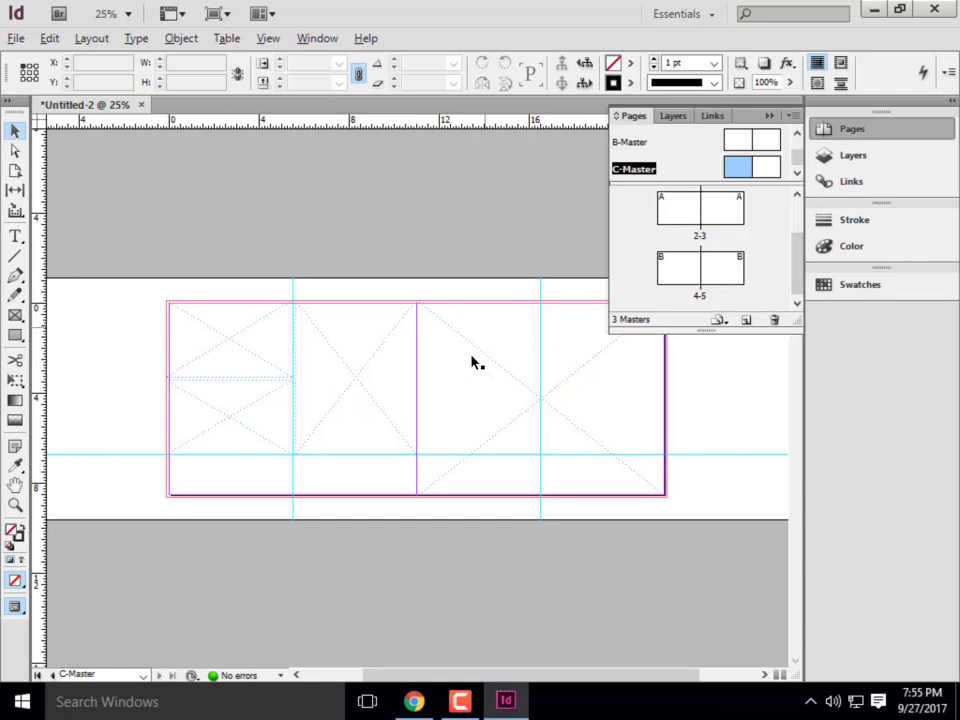
key("alt")
double_click(680, 270)
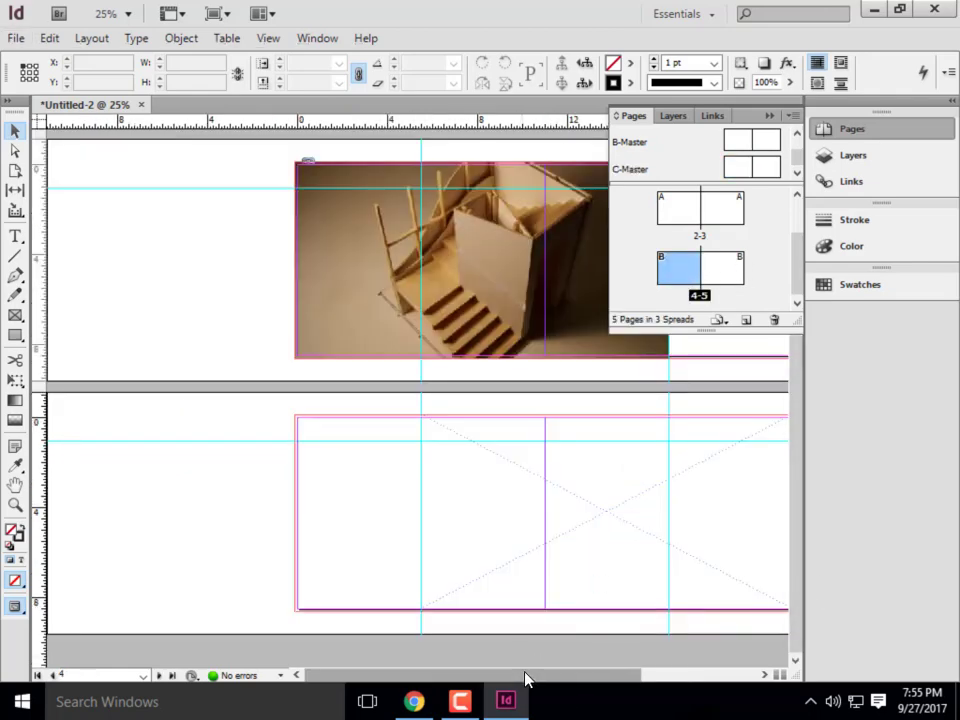
left_click_drag(525, 678, 635, 678)
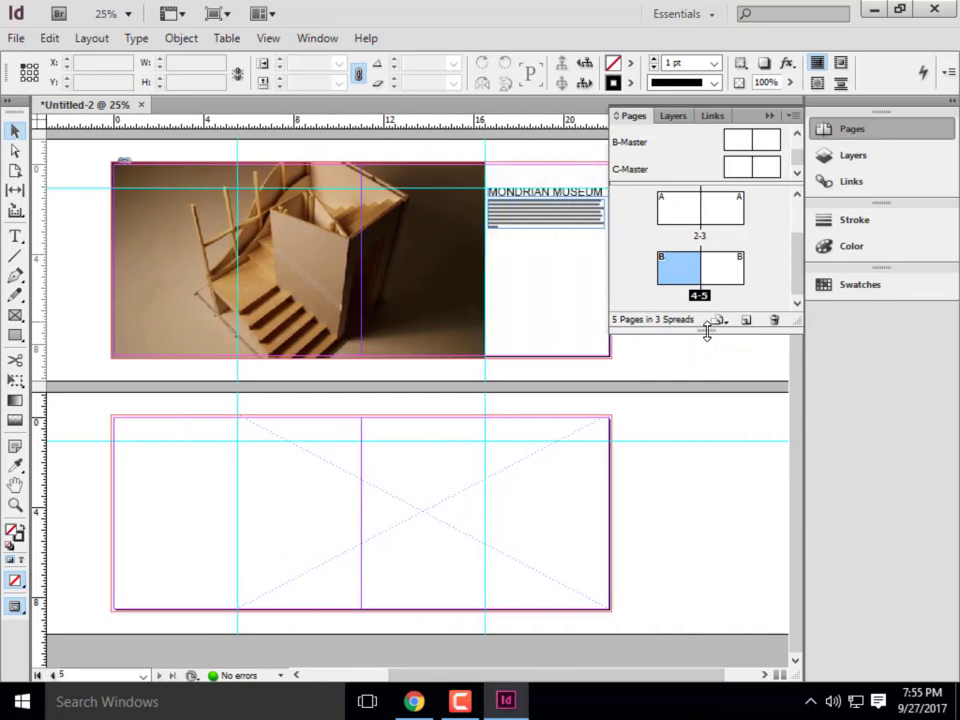
right_click(670, 270)
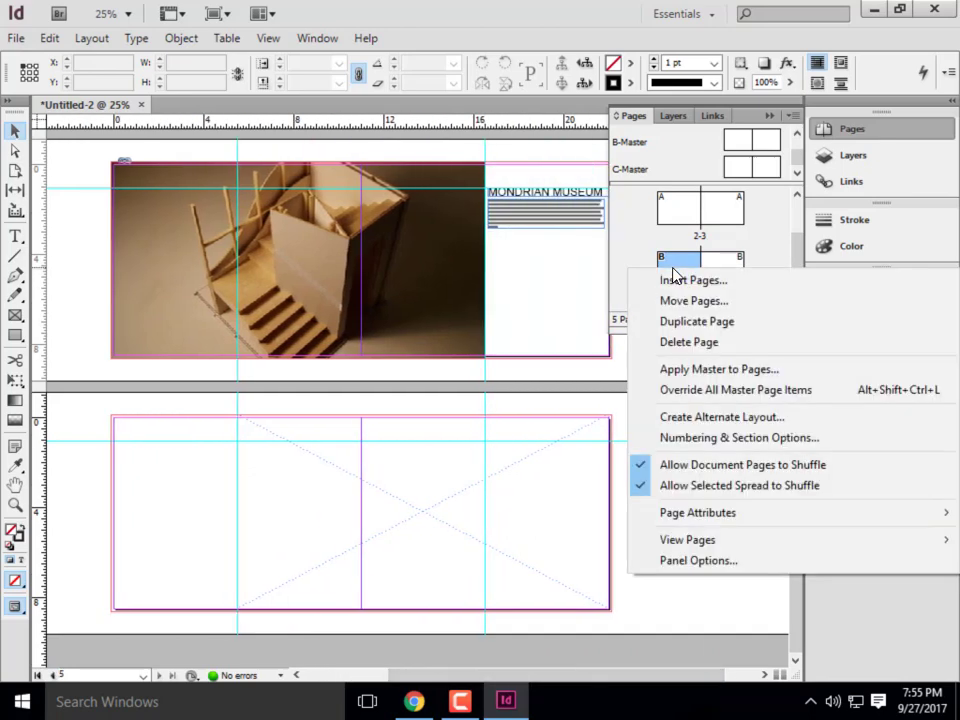
left_click(718, 369)
left_click(552, 338)
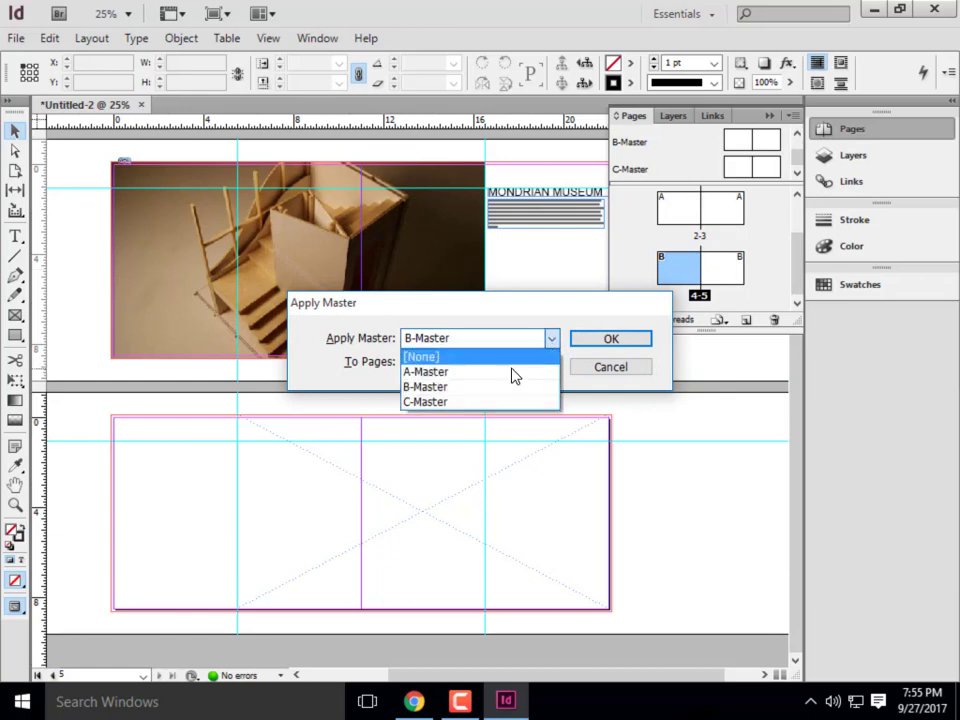
left_click(497, 401)
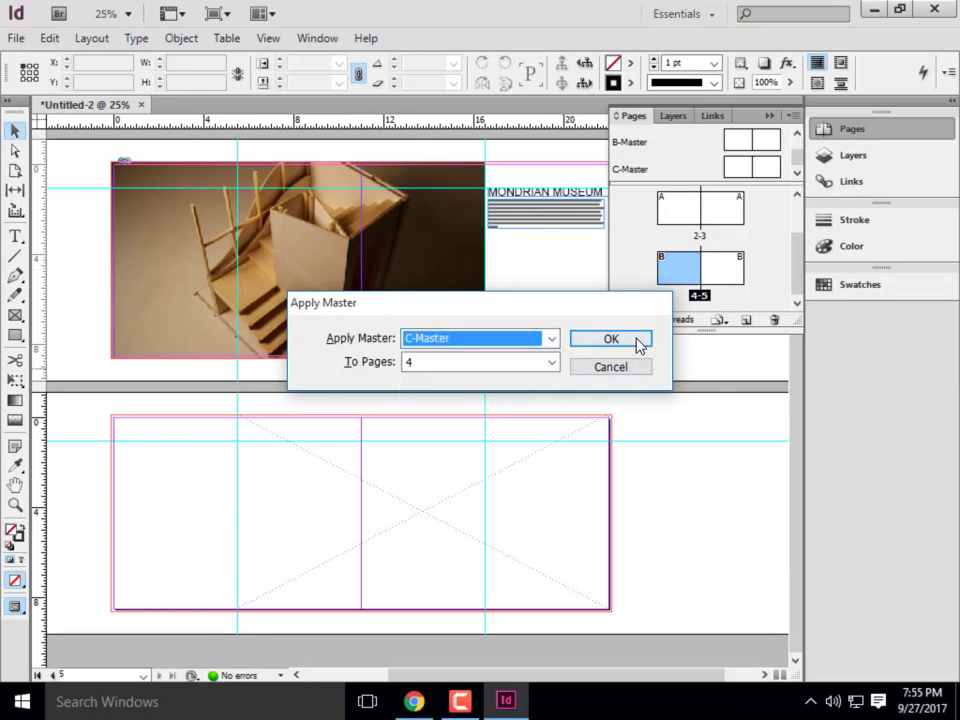
left_click(580, 342)
- Apply C-Master to page 5 in place of B-Master
left_click(727, 268)
right_click(733, 283)
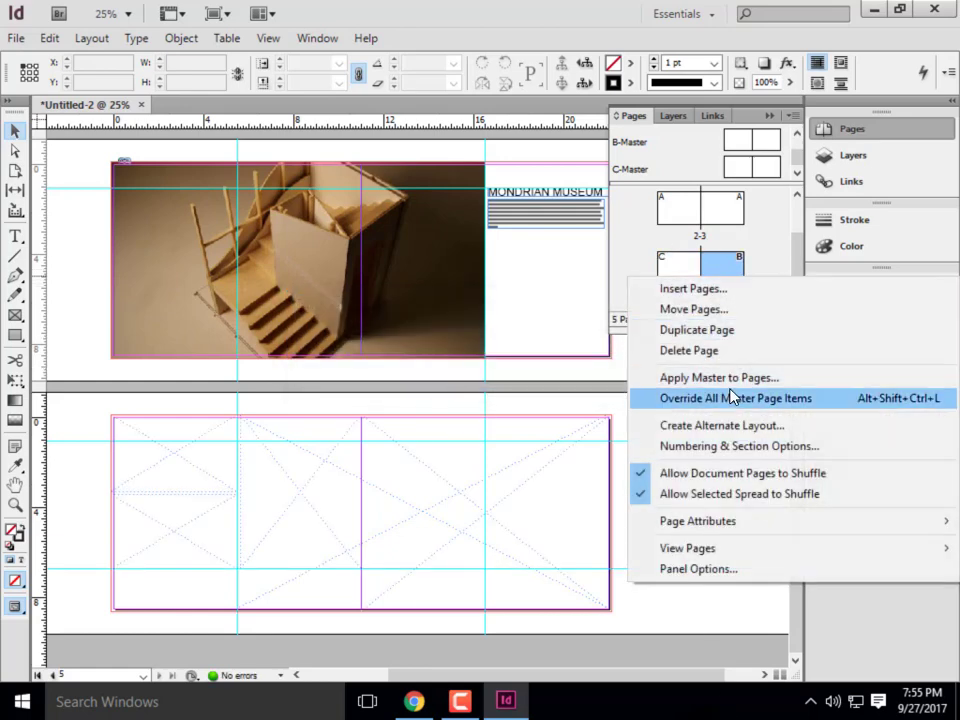
left_click(677, 378)
left_click(552, 338)
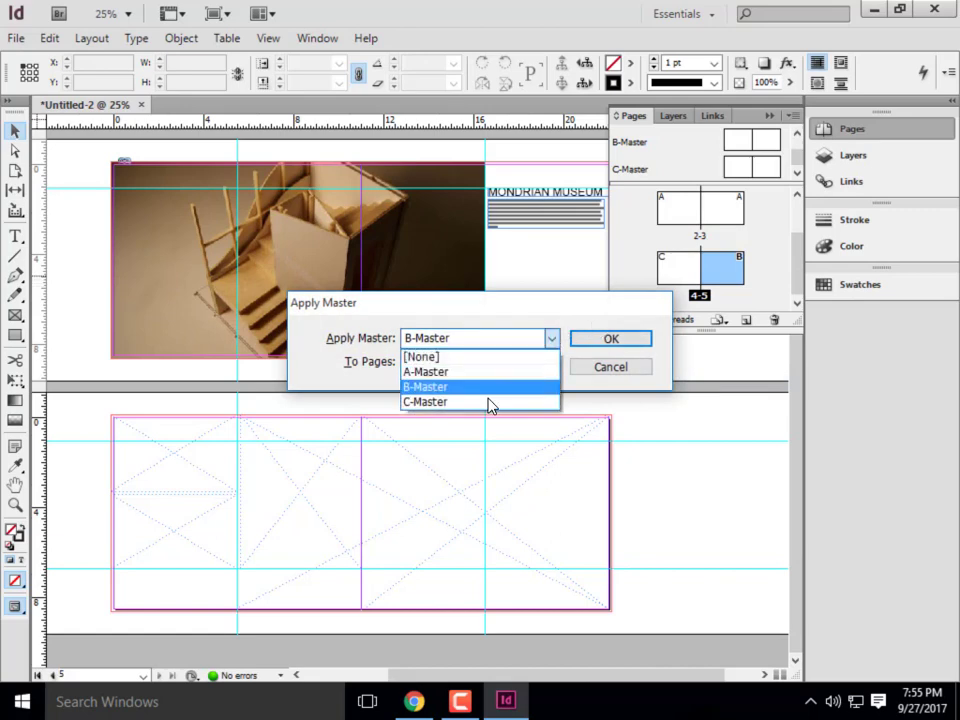
left_click(489, 401)
key("Return")
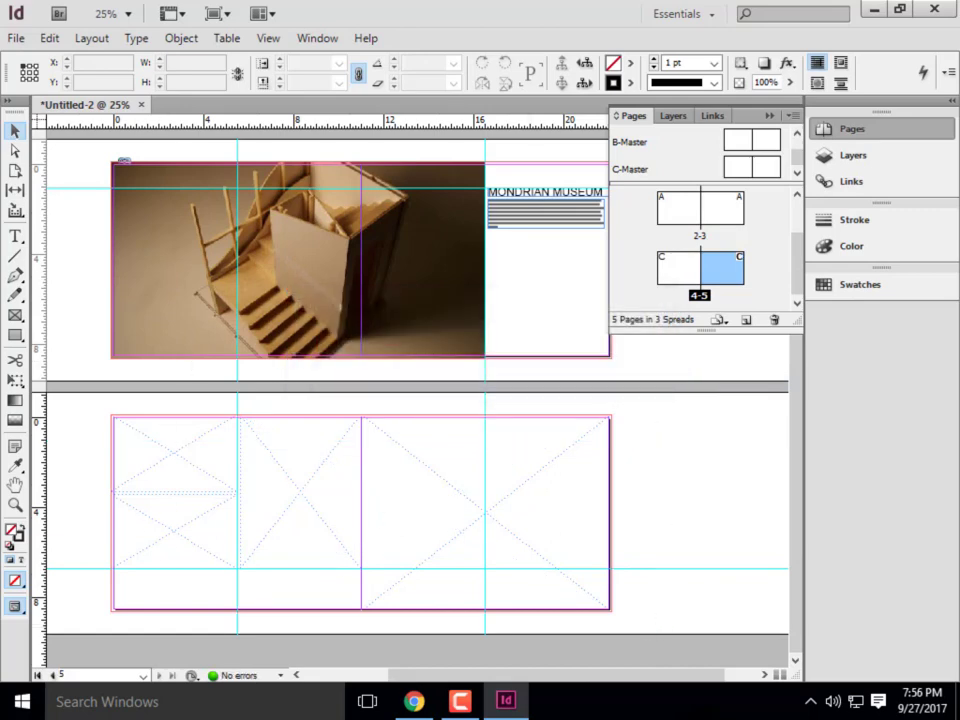
- Place the image 920481f55b40ceb89c2296e59a20708f in the large picture frame on page 5
left_click(16, 38)
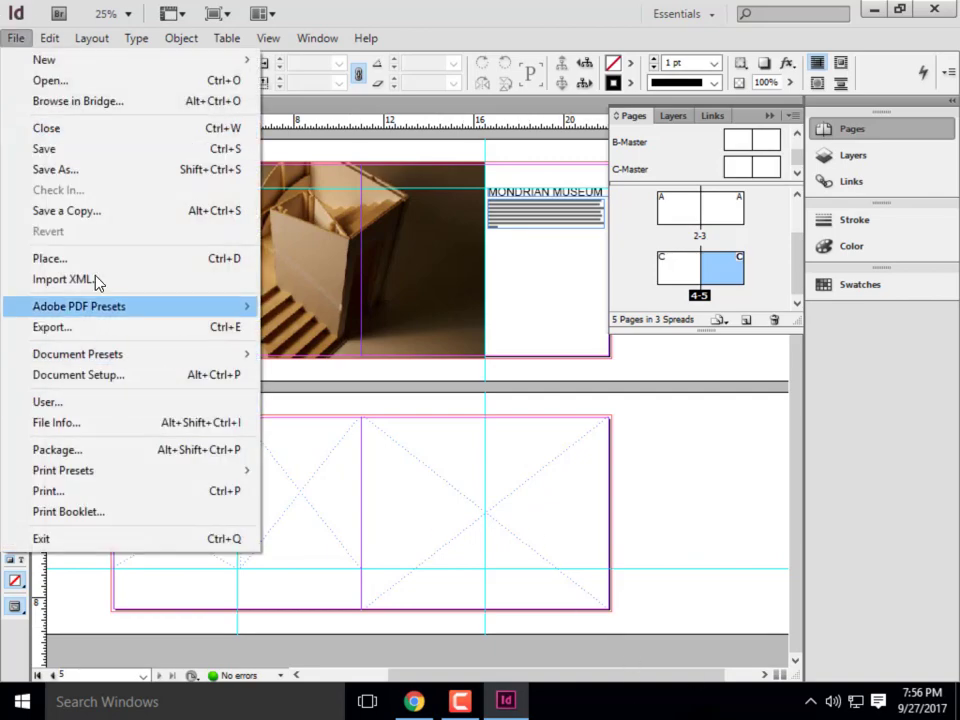
left_click(60, 258)
left_click(425, 225)
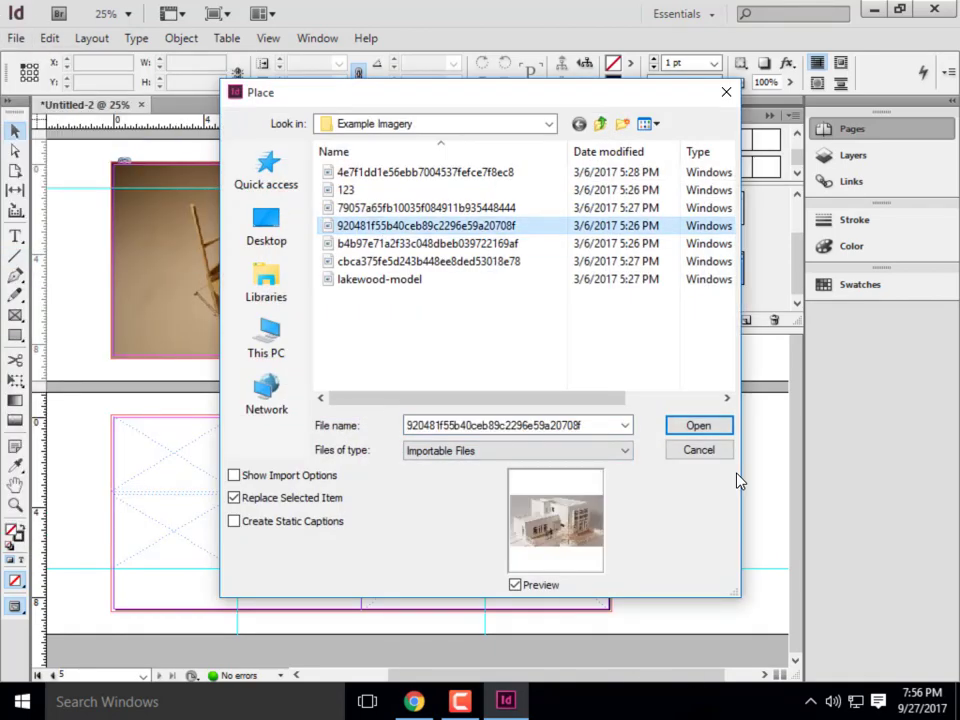
left_click(694, 424)
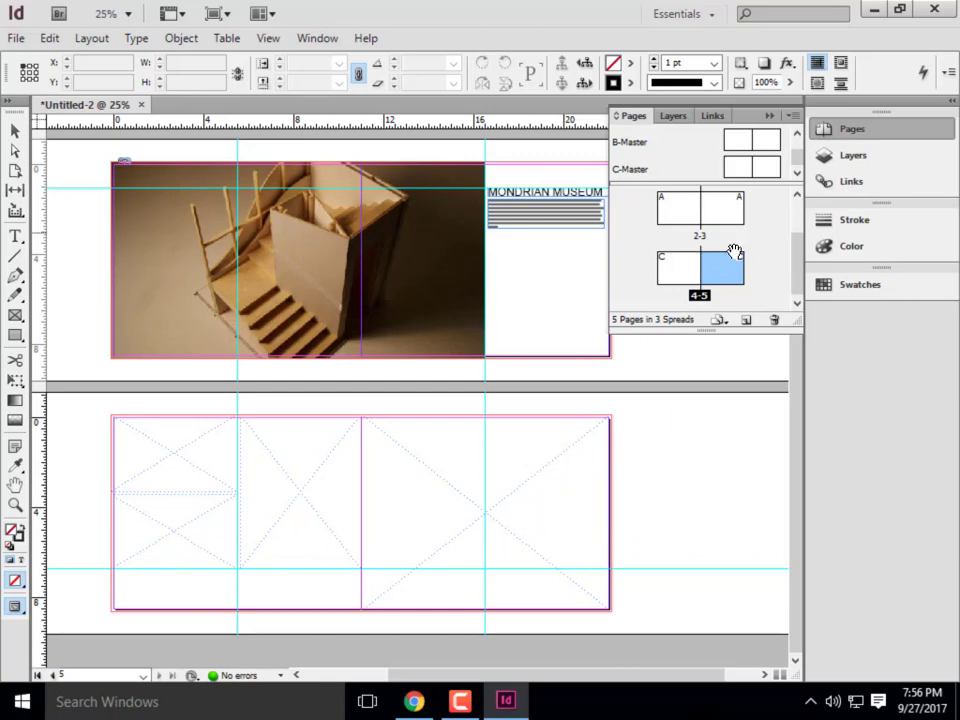
left_click(741, 168)
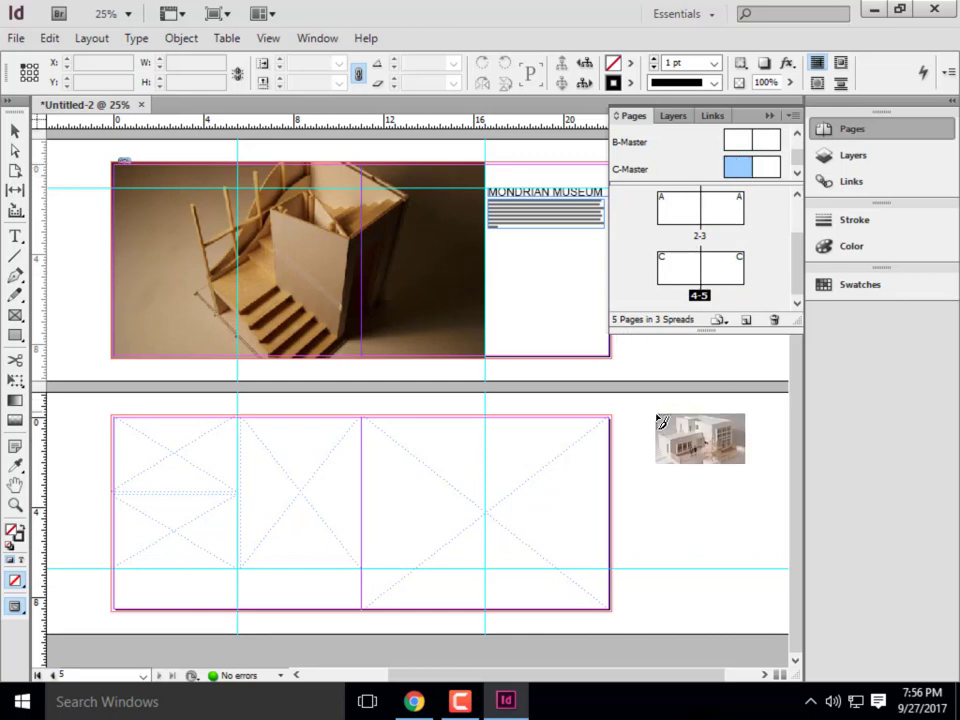
left_click(416, 457)
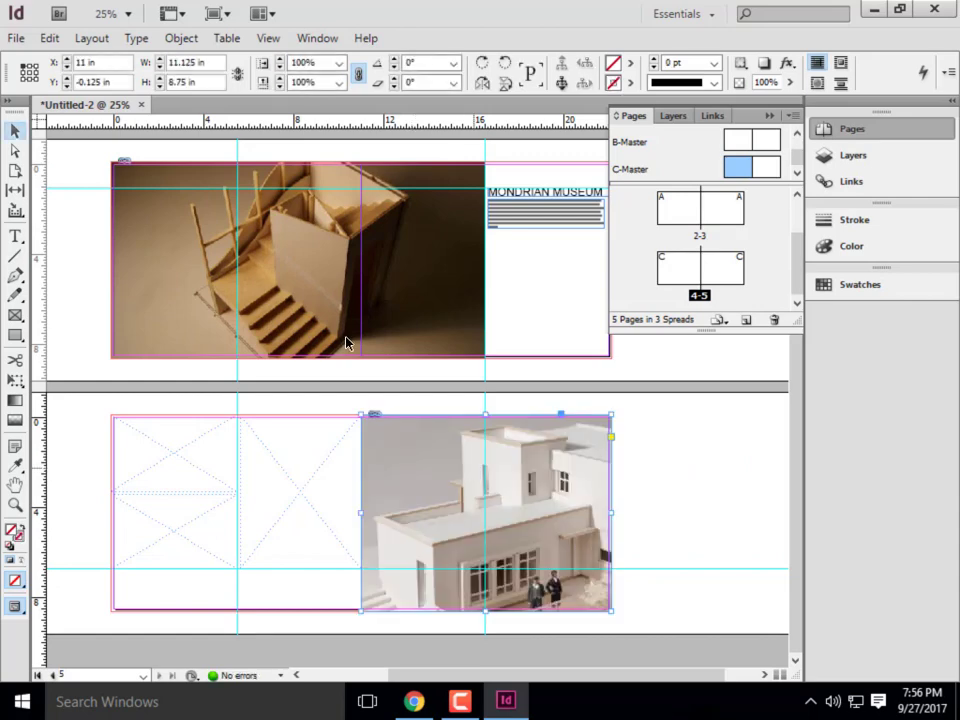
- Fit the page 5 image with Fill Frame Proportionally and deselect it
right_click(613, 531)
right_click(558, 522)
right_click(559, 514)
mouse_move(672, 440)
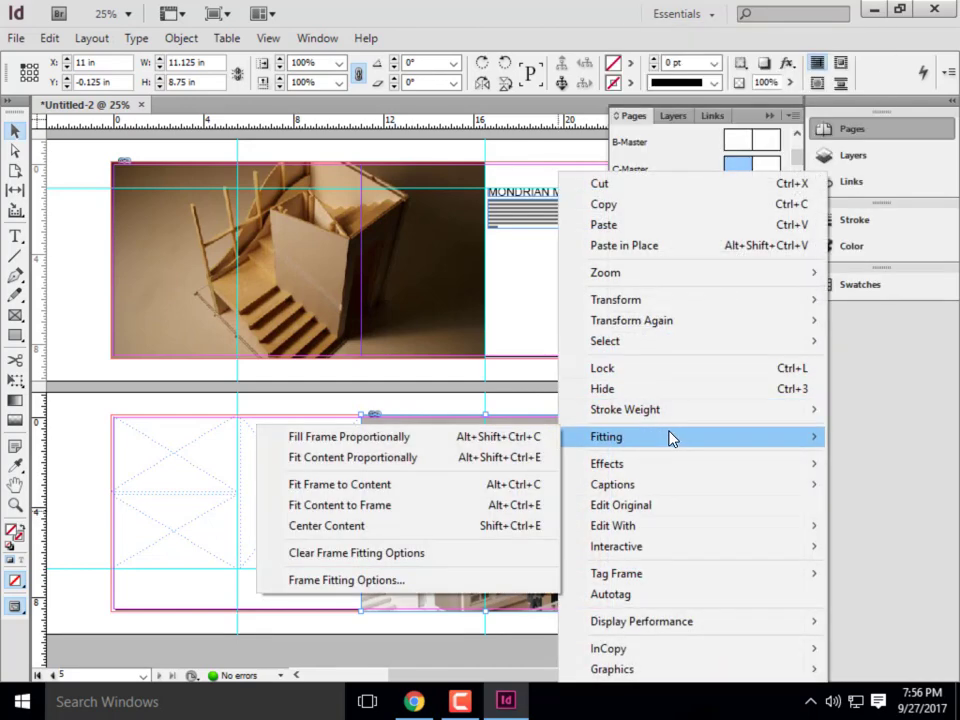
left_click(350, 436)
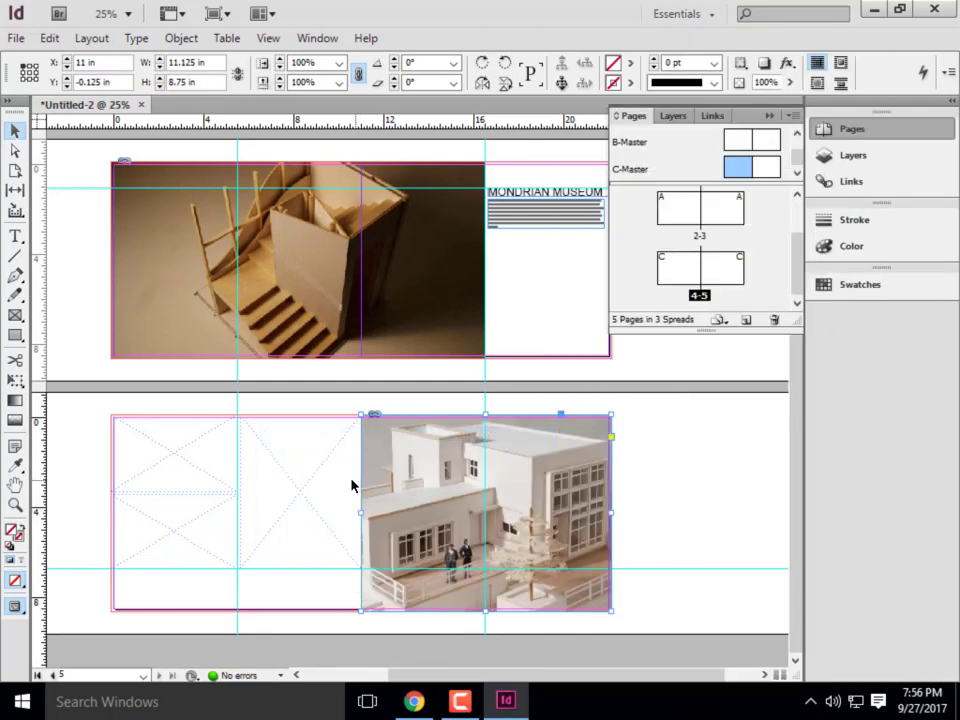
left_click(664, 497)
- Place the lakewood-model image in the upper stacked frame on page 4
key("alt")
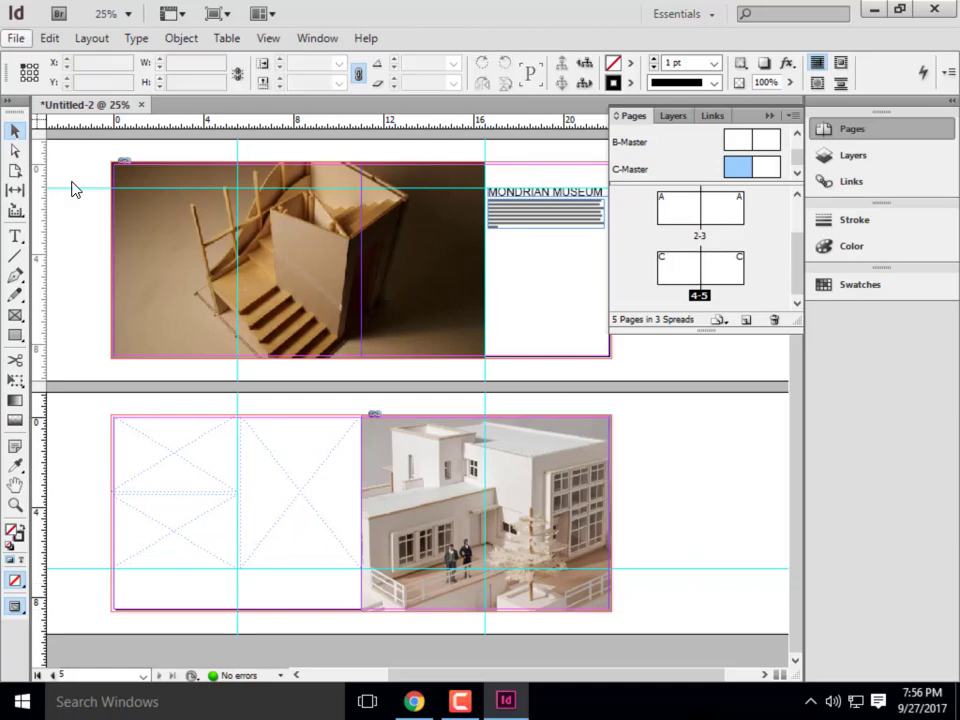
key("alt")
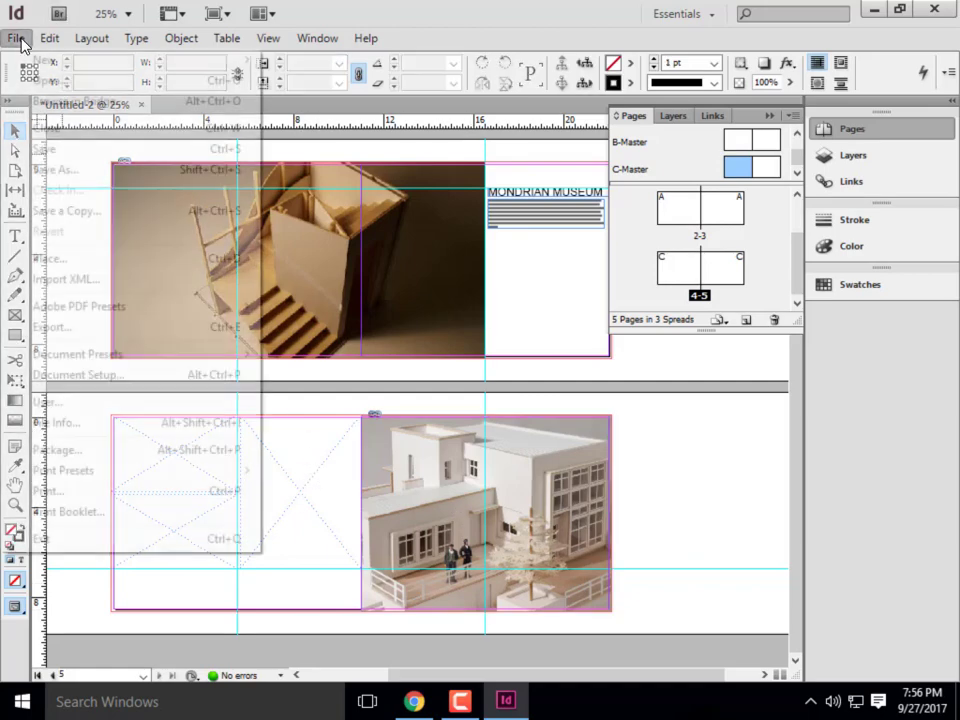
left_click(16, 37)
left_click(80, 258)
left_click(399, 281)
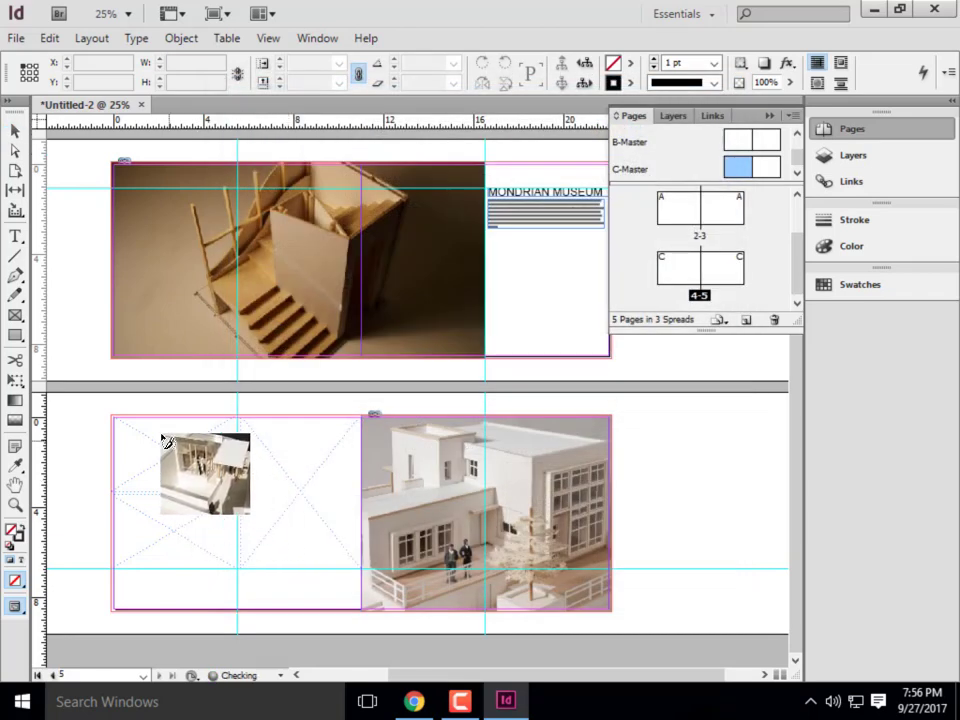
left_click(185, 452)
- Apply Fill Frame Proportionally to the upper stacked frame's image and shift the image down inside its frame
right_click(190, 452)
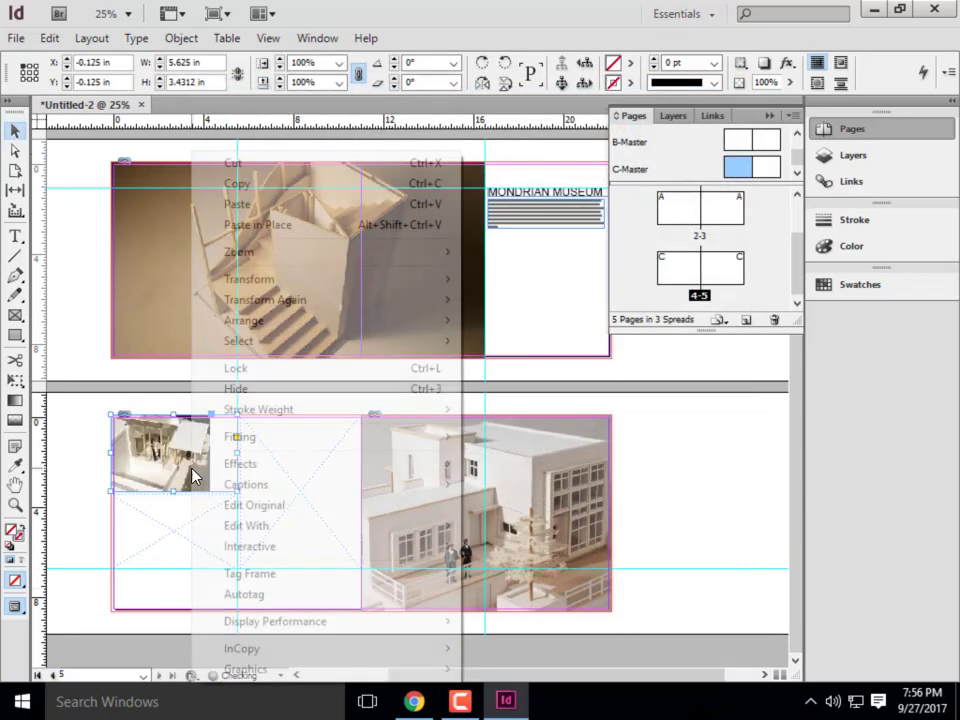
mouse_move(300, 437)
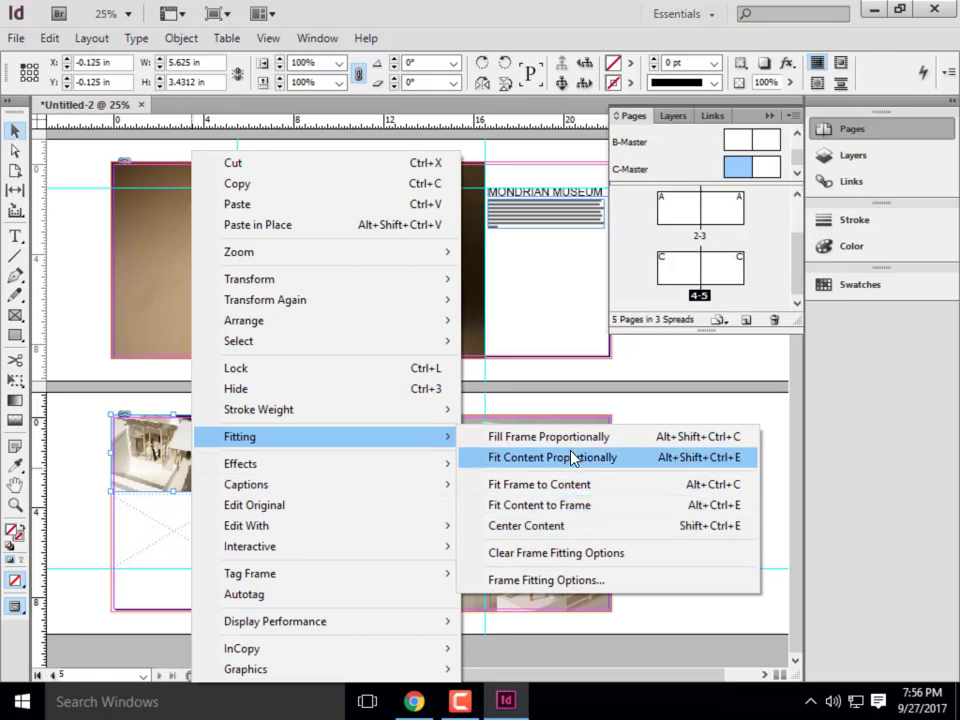
left_click(585, 437)
double_click(157, 436)
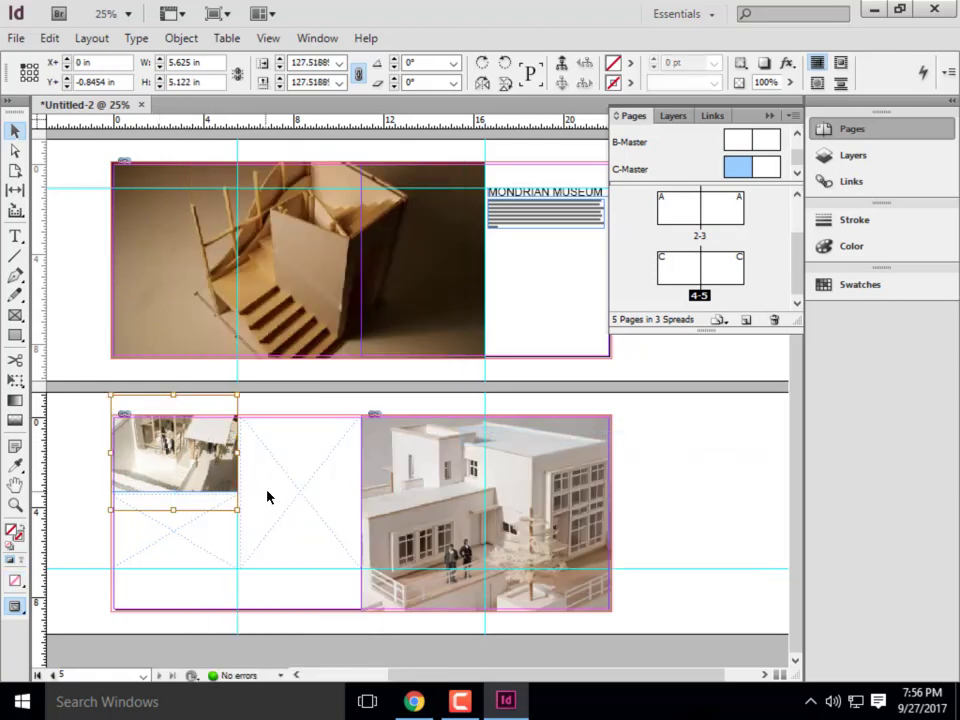
left_click_drag(272, 497, 162, 464)
key("ctrl+shift+a")
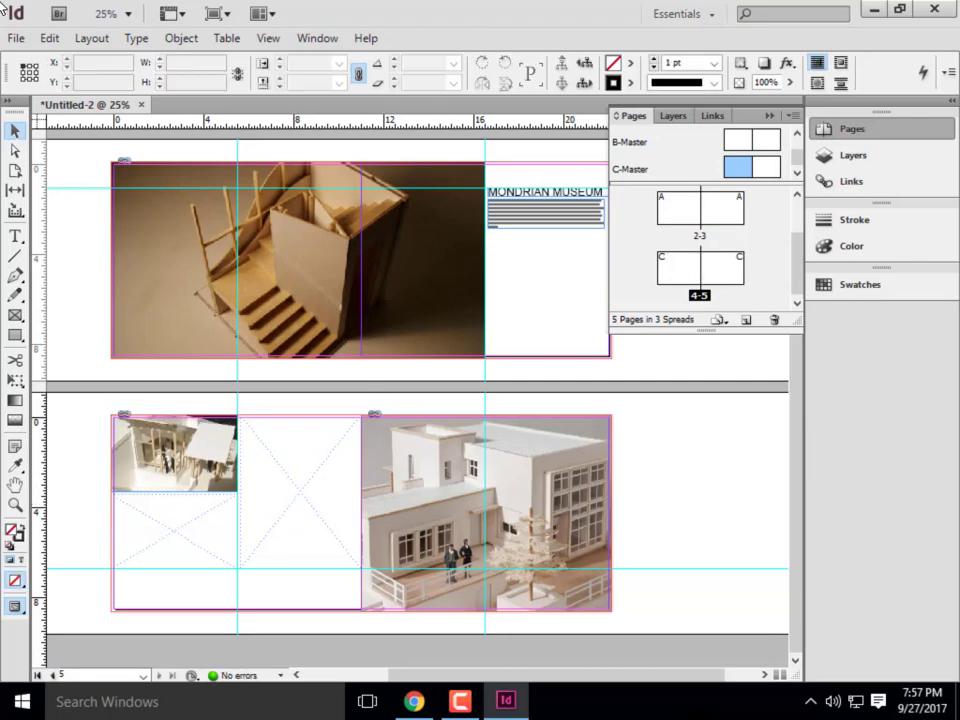
- Place the image b4b97e71a2f33c048dbeb039722169af in the lower stacked frame on page 4
left_click(16, 38)
left_click(58, 258)
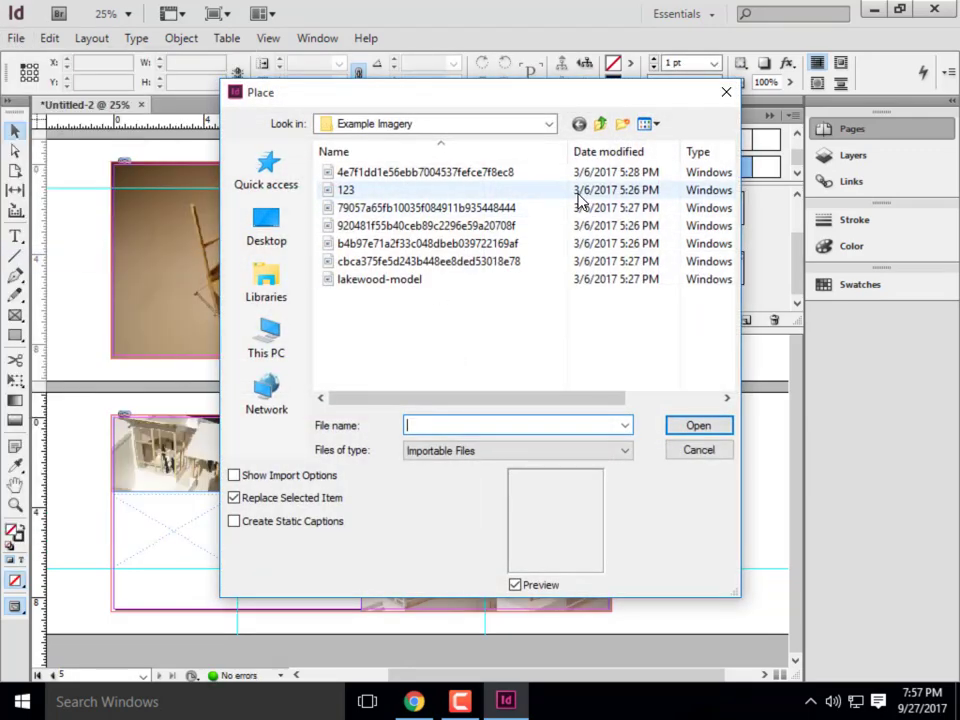
left_click(410, 227)
left_click(410, 243)
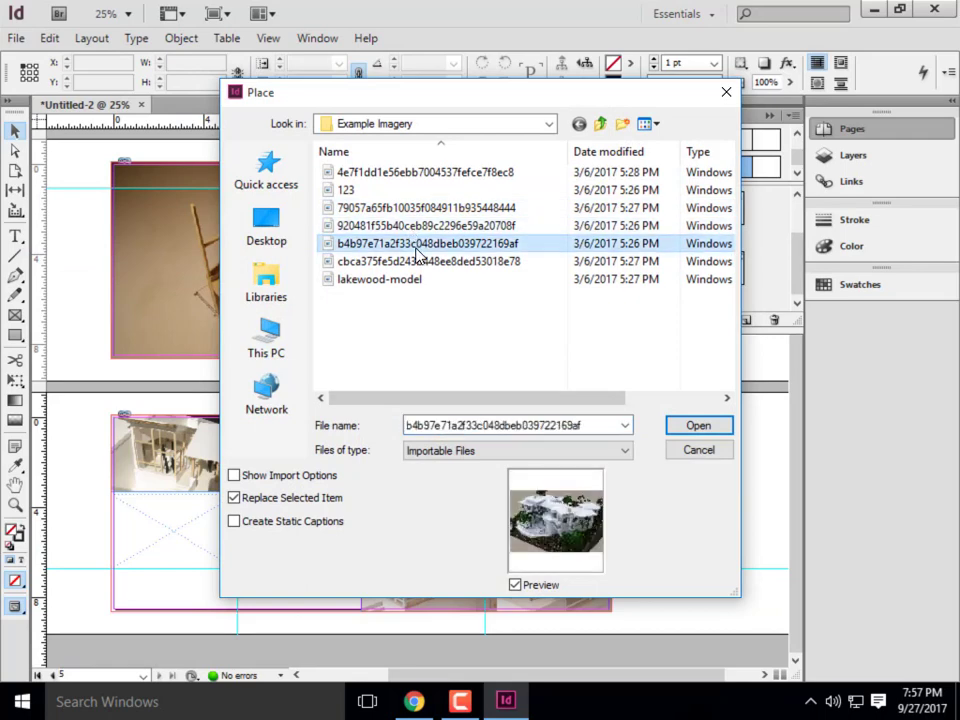
left_click(698, 425)
left_click(178, 512)
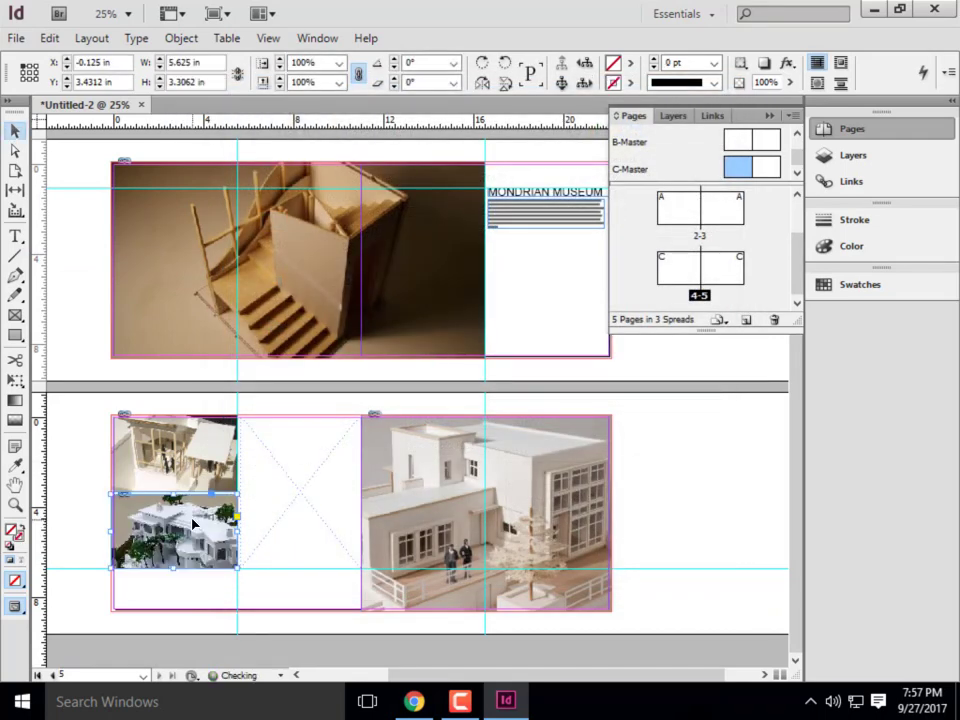
- Place the image 123 in the tall frame on page 4, leaving the lower stacked frame's image in place
left_click(16, 38)
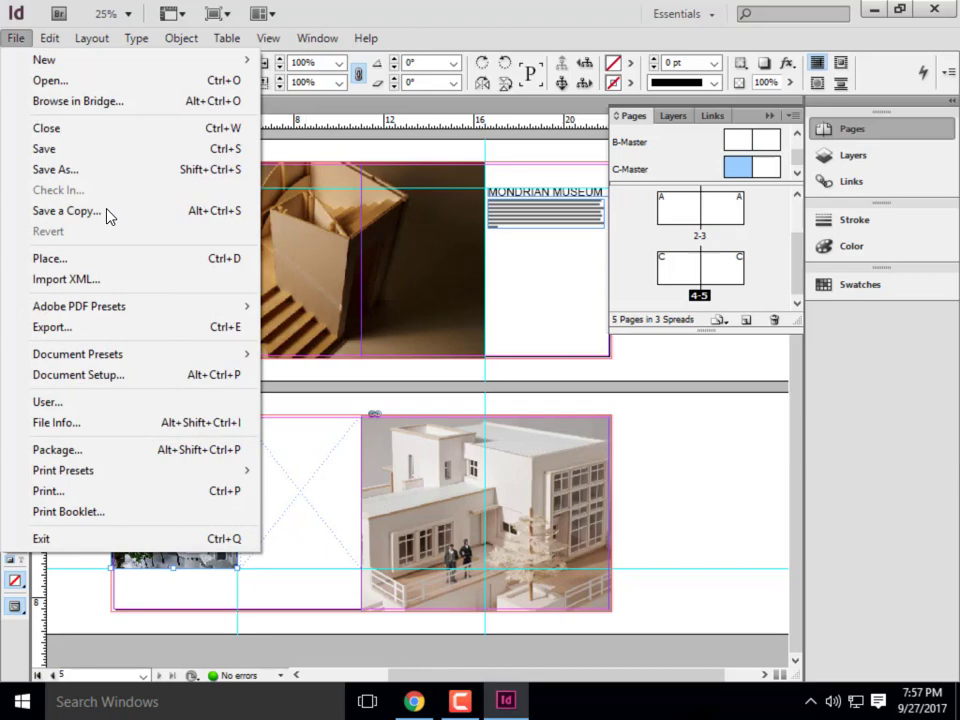
left_click(107, 260)
left_click(480, 189)
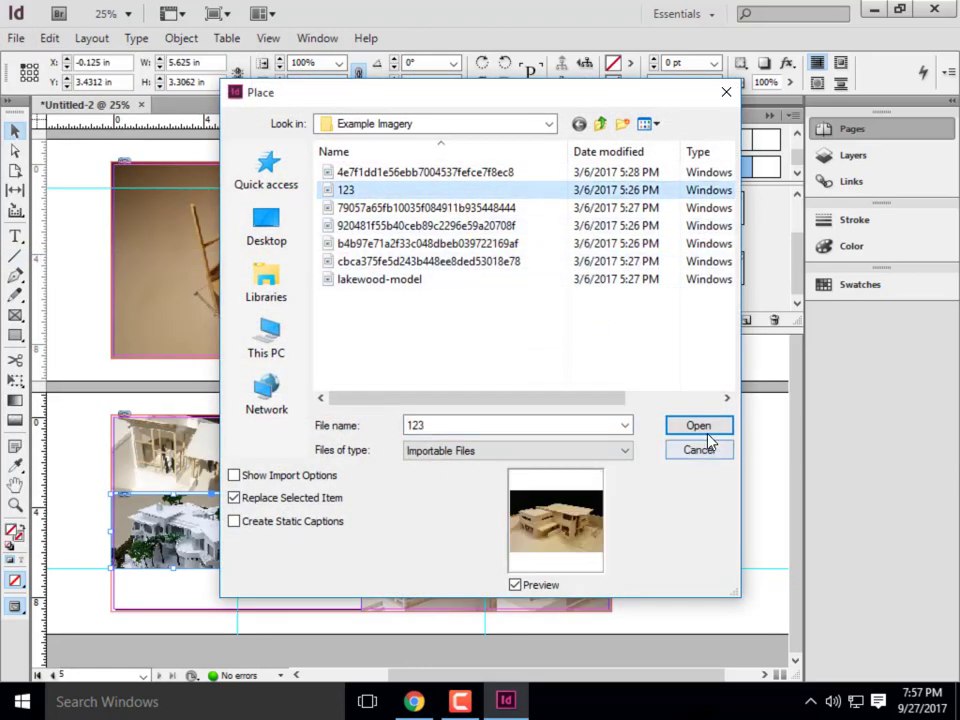
left_click(699, 449)
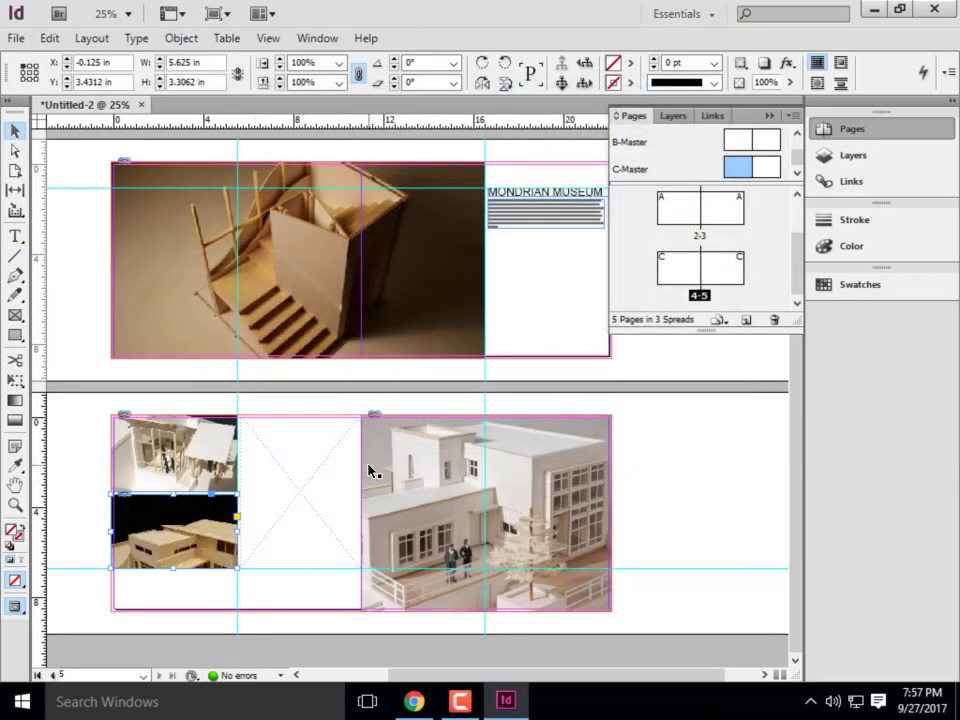
left_click(325, 487)
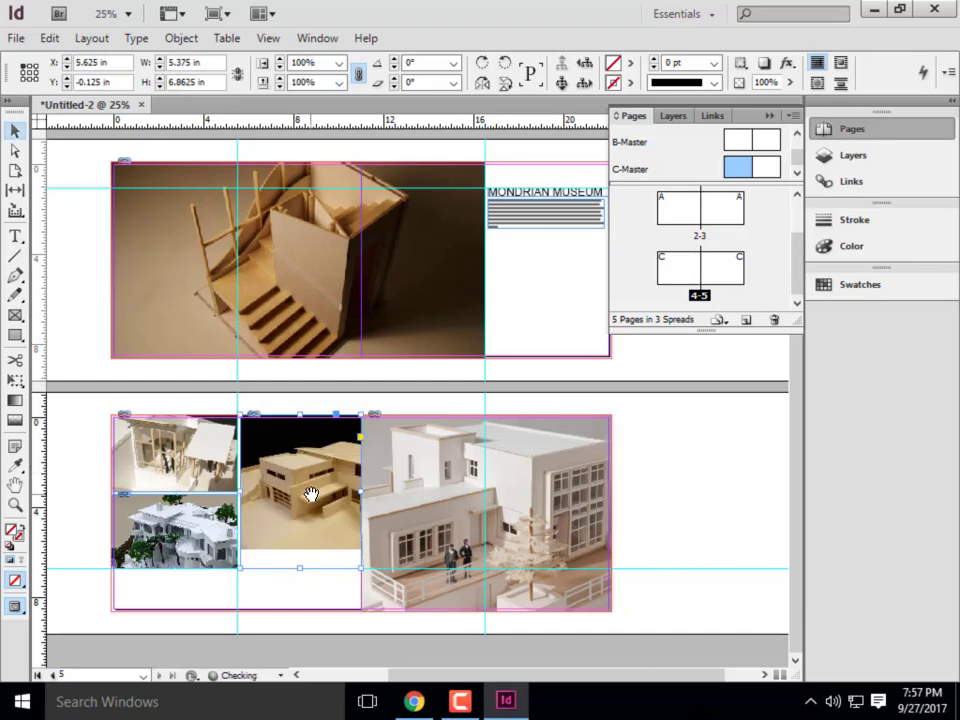
- Fit the tall frame's image with Fill Frame Proportionally and deselect it
right_click(311, 493)
mouse_move(452, 446)
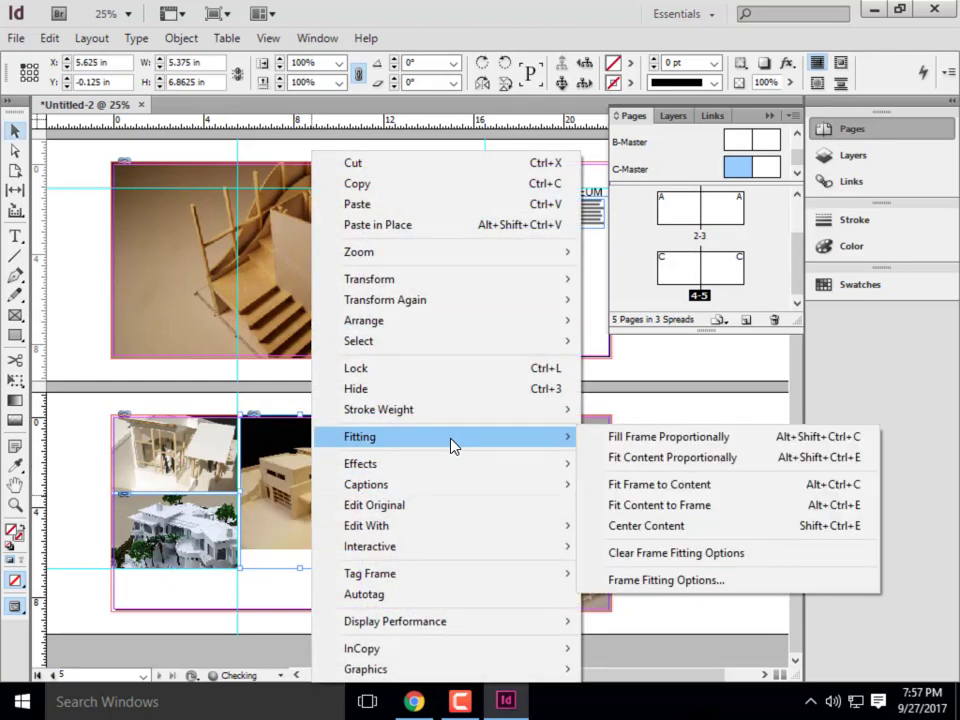
left_click(618, 440)
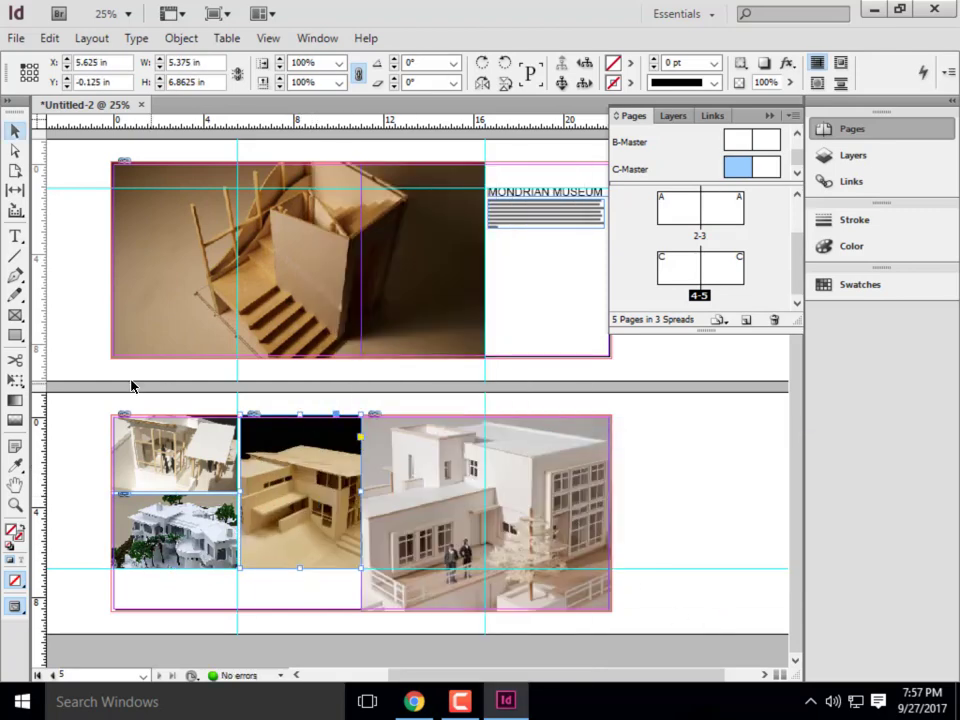
left_click(707, 488)
- Review the document's spreads as a whole and examine up close where the page 4 and page 5 images meet at the spine
key("ctrl+minus")
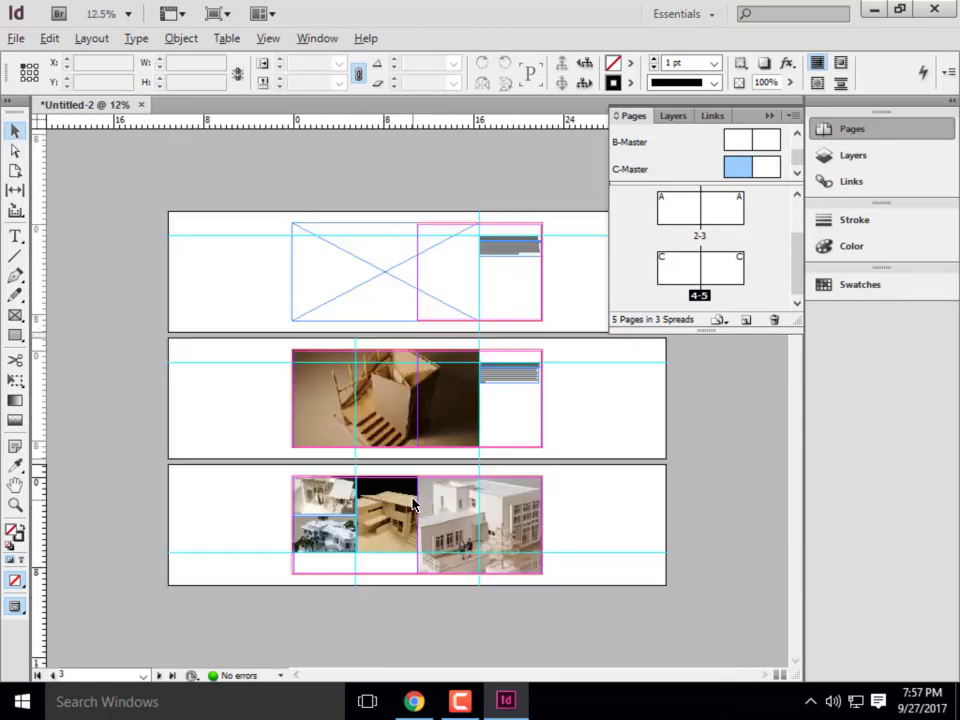
key("ctrl+equal")
key("ctrl+minus")
key("ctrl+equal")
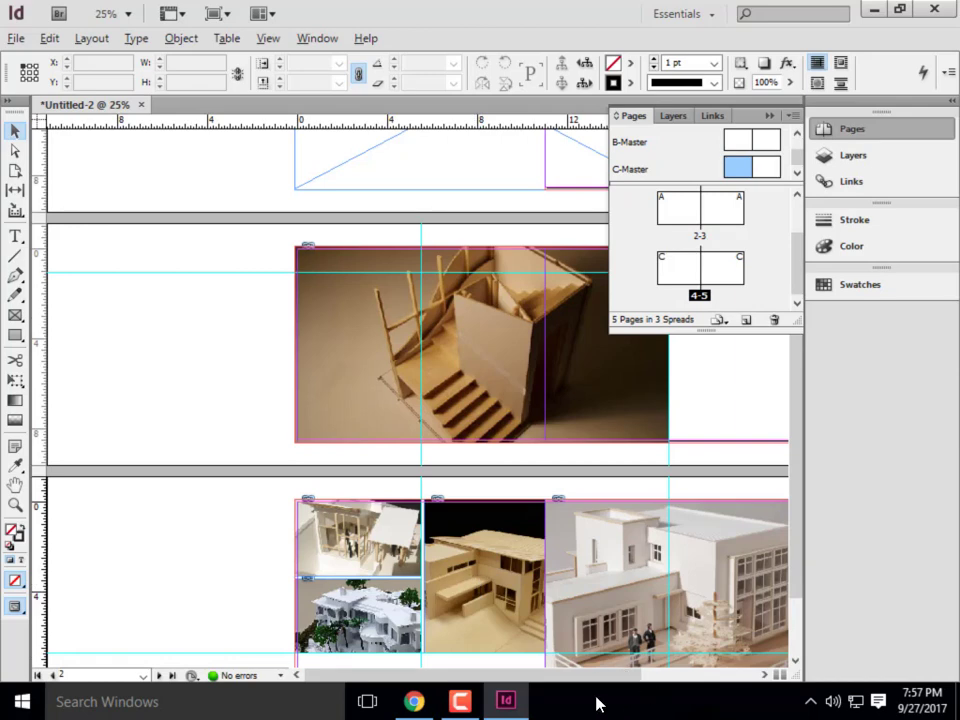
left_click_drag(534, 677, 572, 568)
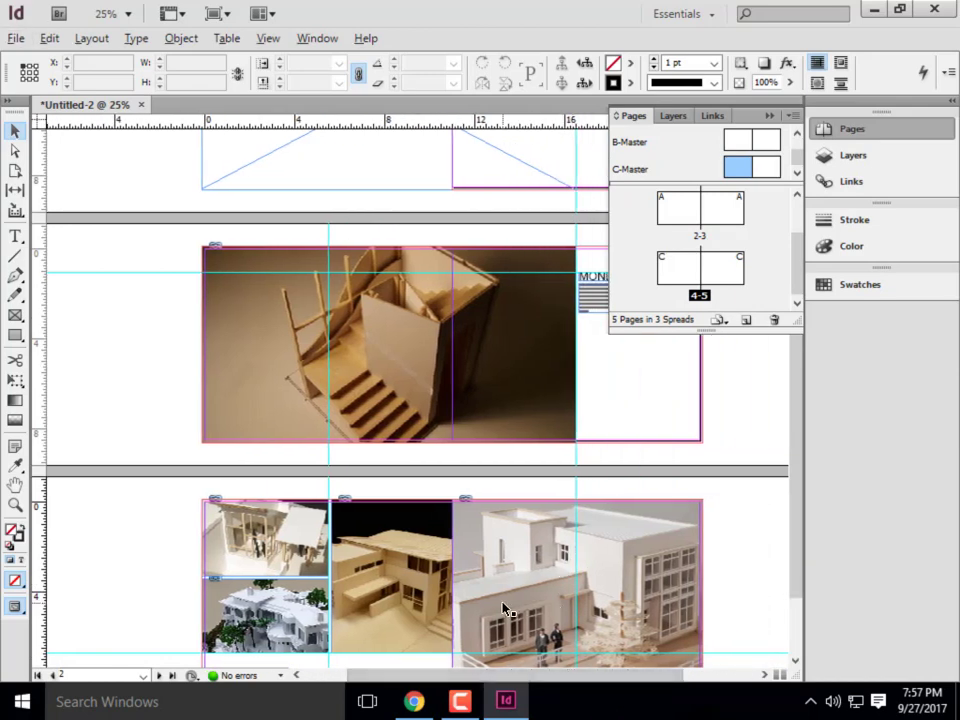
scroll(507, 610, "up", 2, "alt")
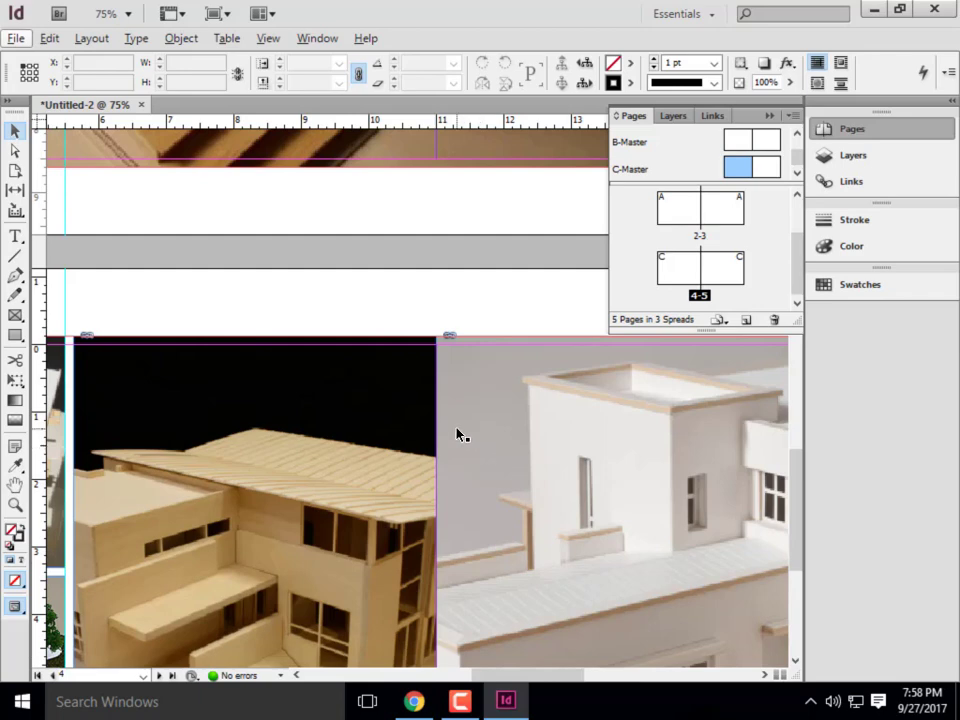
scroll(463, 420, "down", 1)
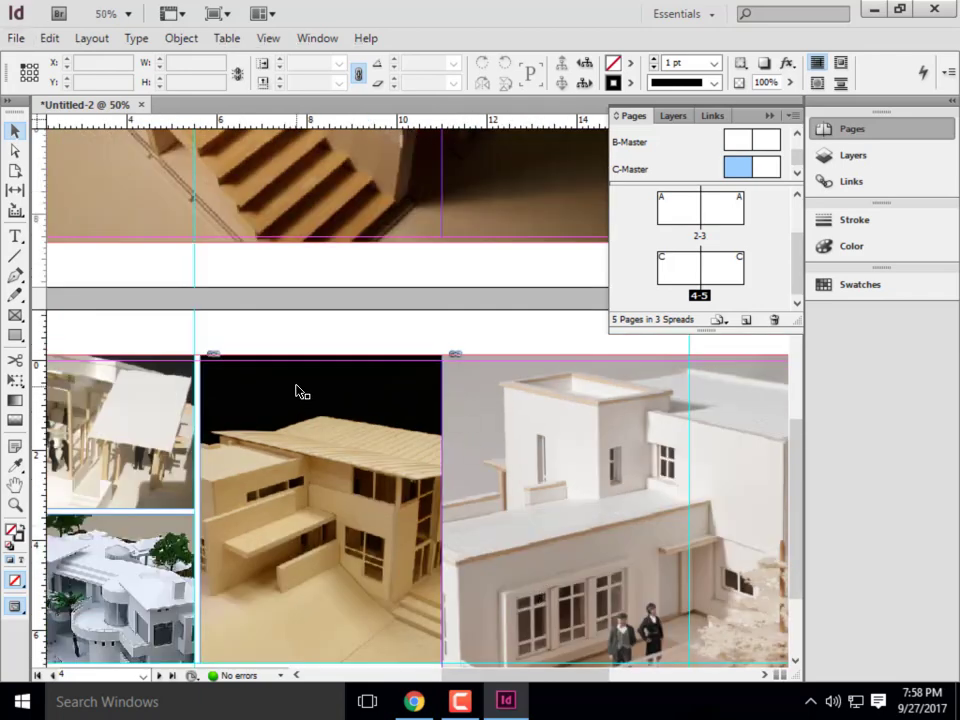
scroll(365, 333, "up", 3)
scroll(482, 418, "down", 2)
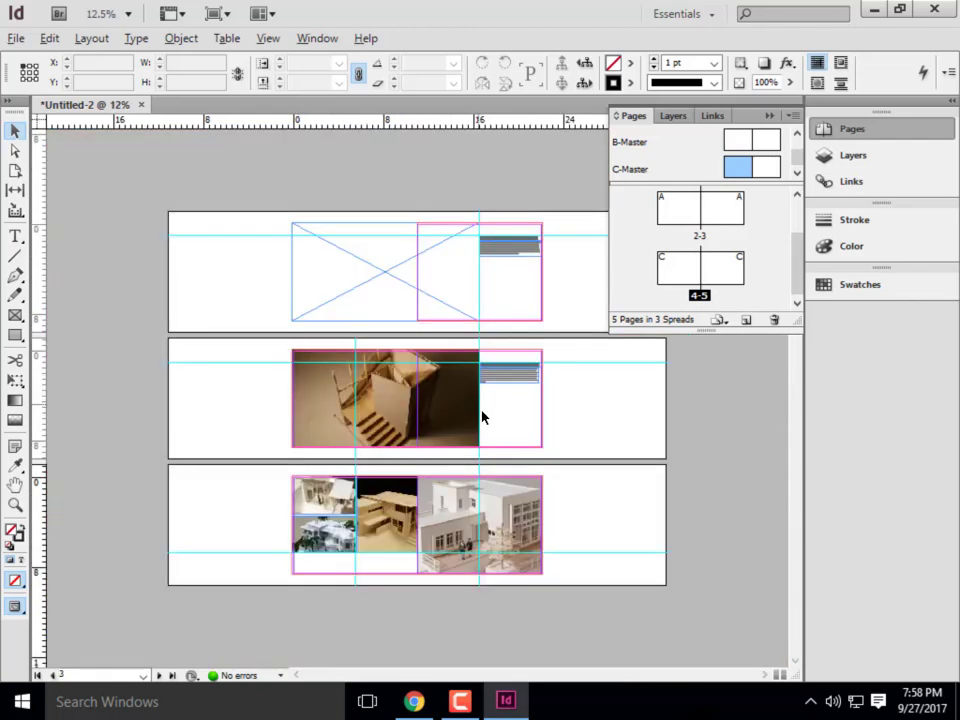
scroll(671, 474, "up", 1)
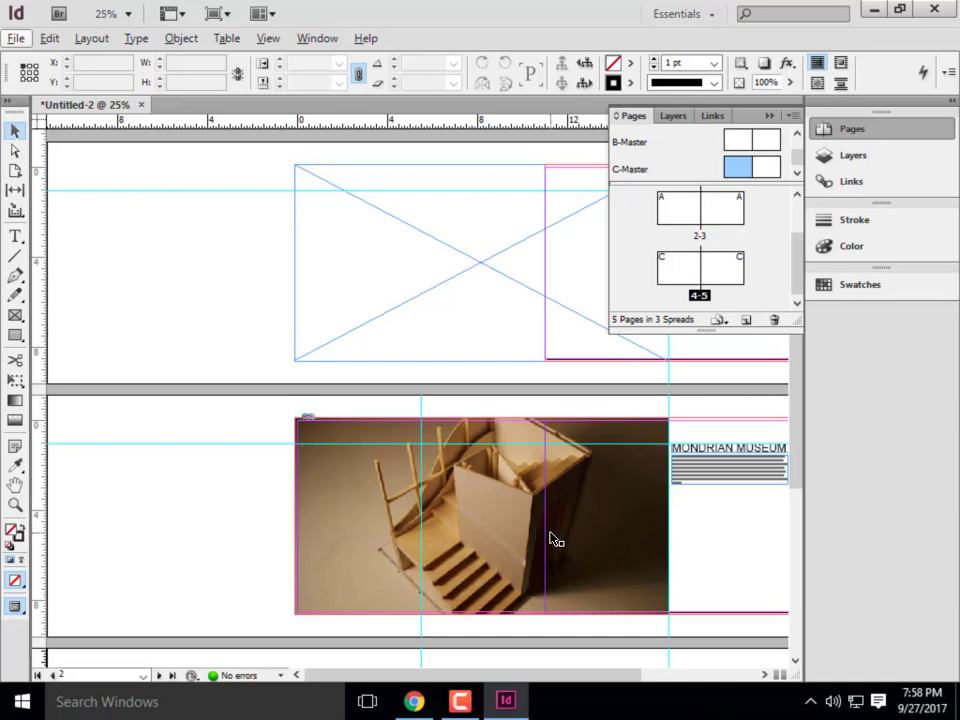
scroll(560, 520, "down", 5)
scroll(588, 540, "up", 1)
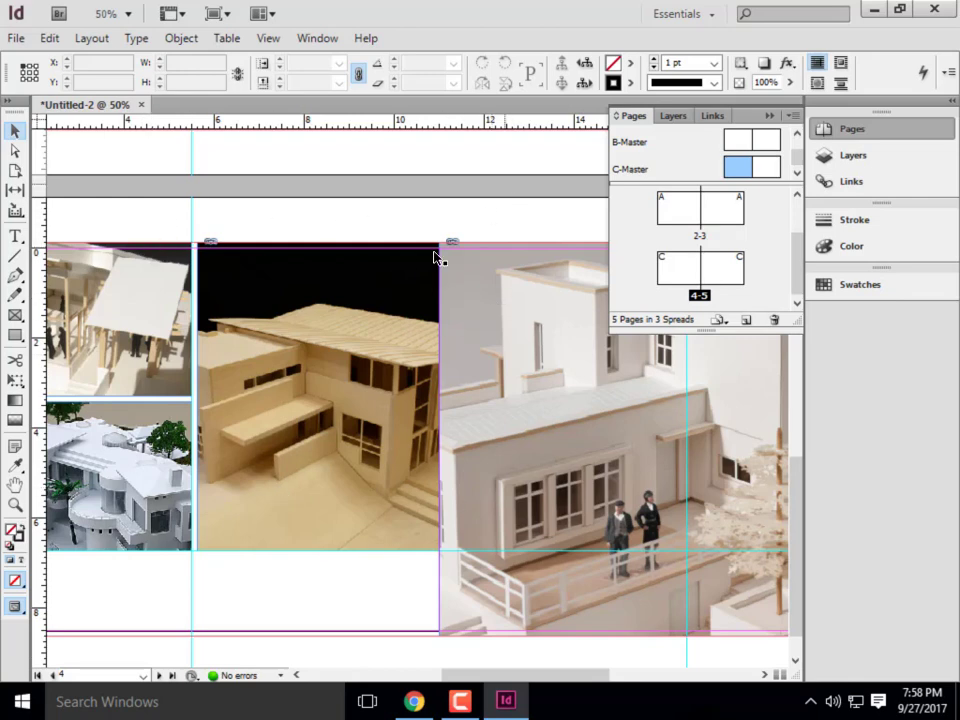
left_click(386, 338)
left_click(208, 236)
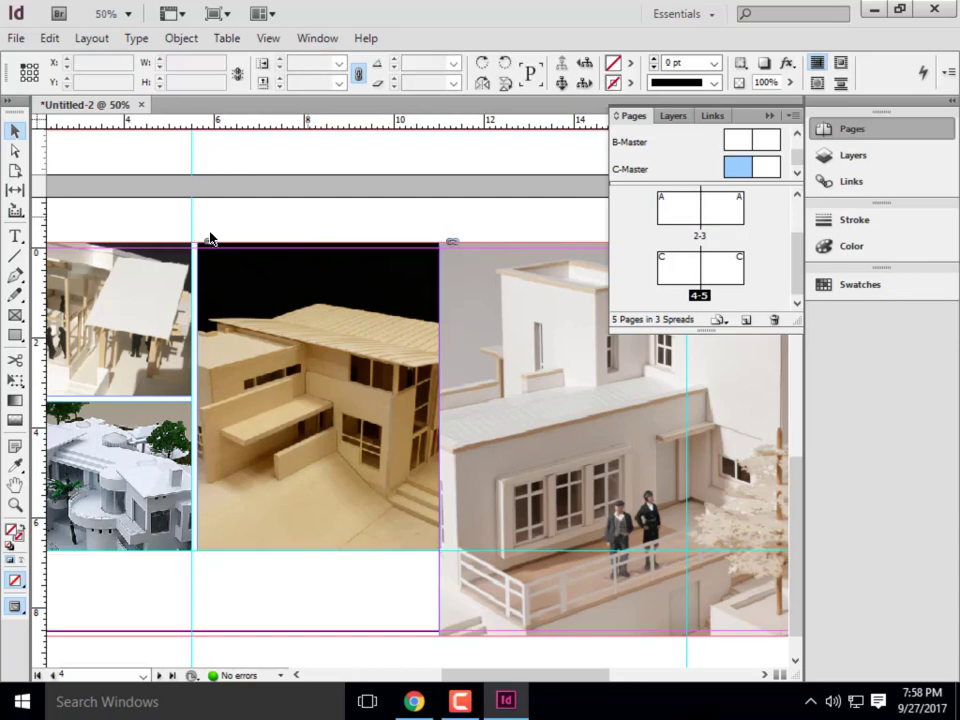
- Draw a rectangle about 0.65 in wide and 8.875 in high over the spine of pages 4-5 and fill it with [Paper]
left_click(15, 335)
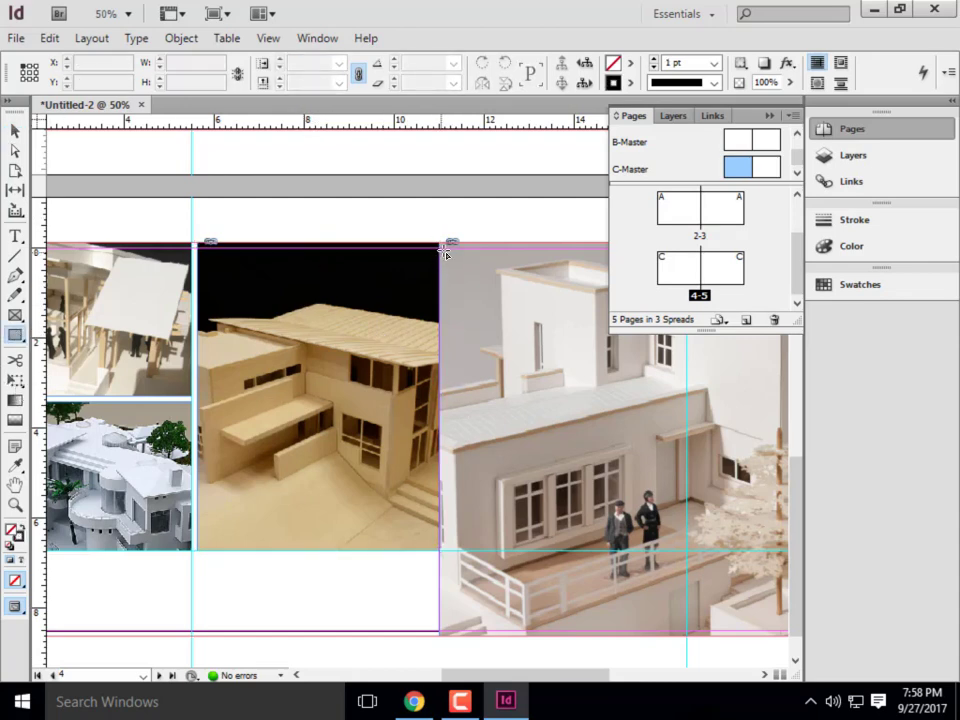
mouse_move(453, 243)
left_mouse_down()
mouse_move(384, 355)
mouse_move(399, 598)
mouse_move(424, 641)
left_mouse_up()
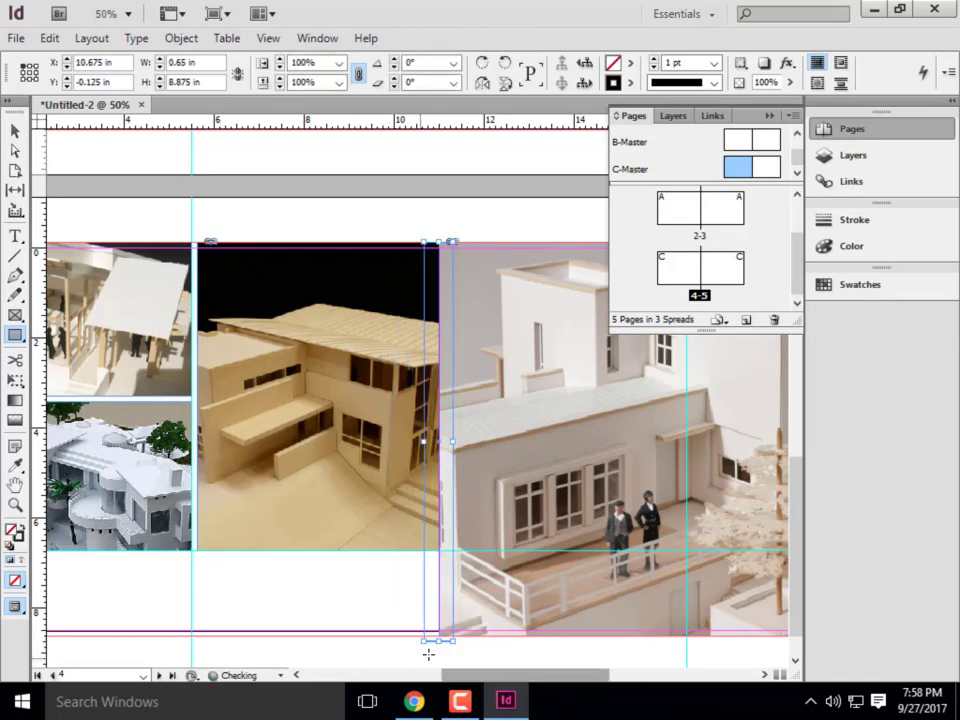
left_click(630, 63)
left_click(666, 141)
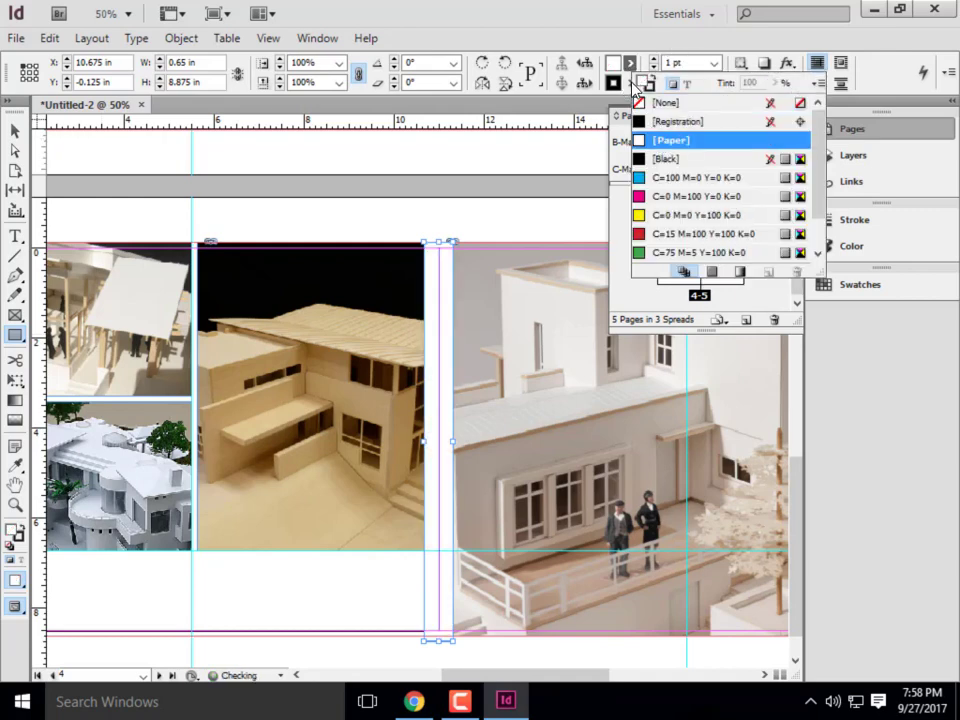
- Remove the stroke from the spine rectangle on pages 4-5 and shorten it to about 8.74 in high, ending at the bleed edge
left_click(630, 83)
left_click(664, 122)
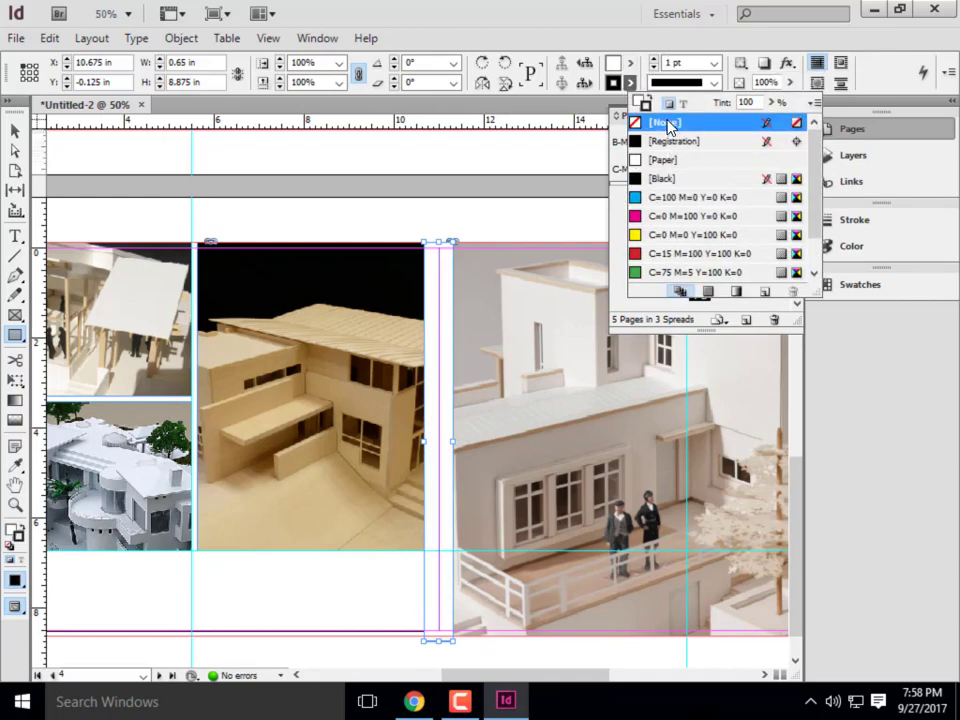
left_click(17, 131)
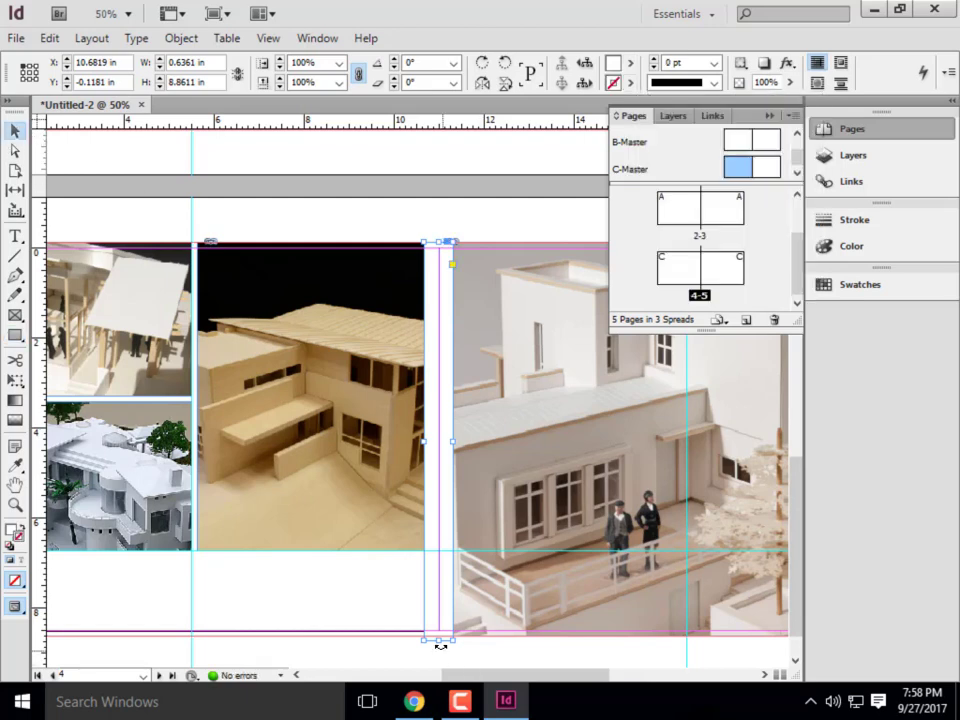
left_click_drag(438, 642, 436, 632)
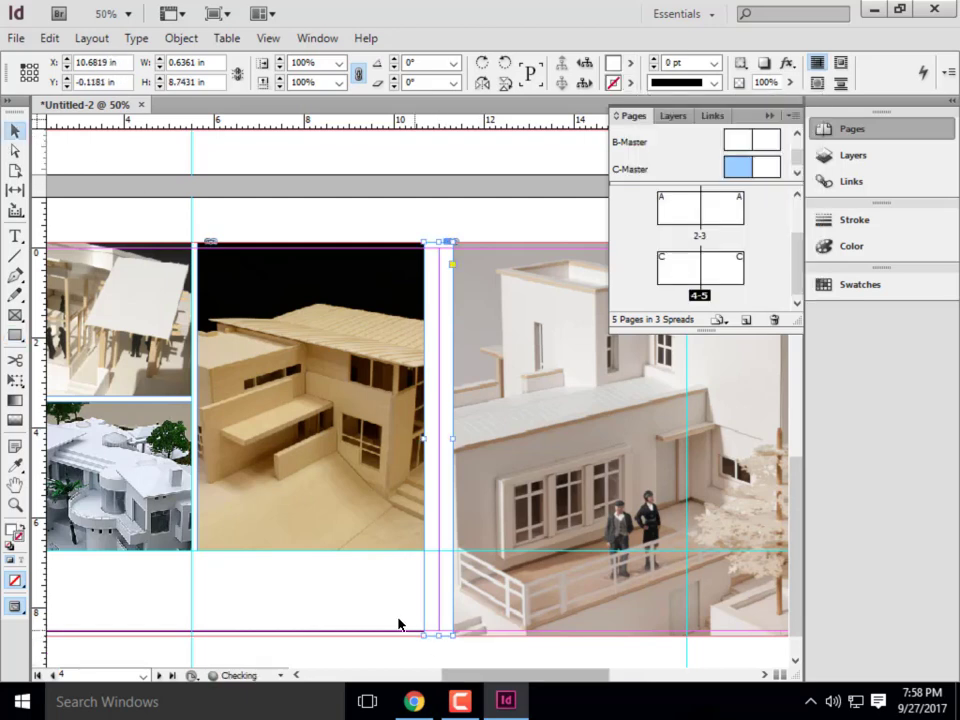
key("ctrl+minus")
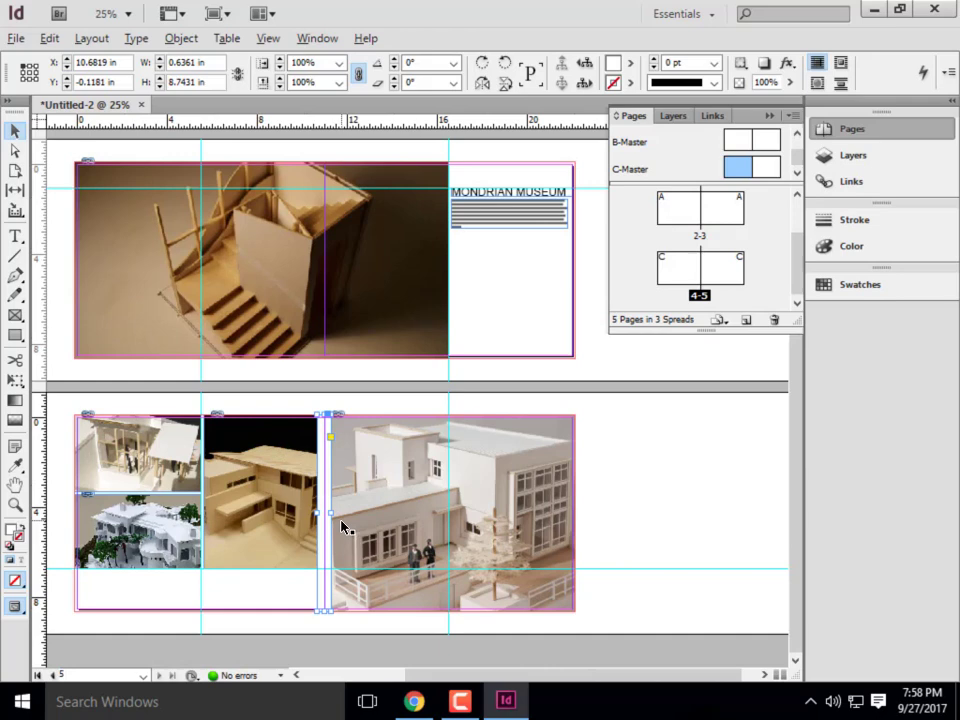
left_click(671, 501)
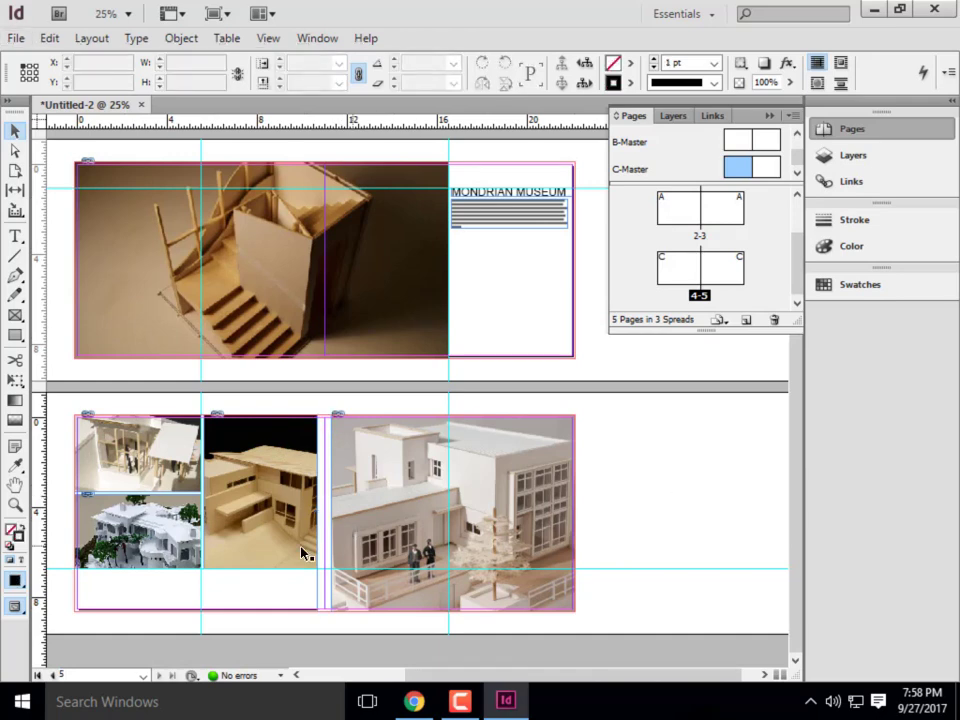
- Copy the MONDRIAN MUSEUM title and body text frames from page 3 and place the copies beneath the images on page 4
key("alt")
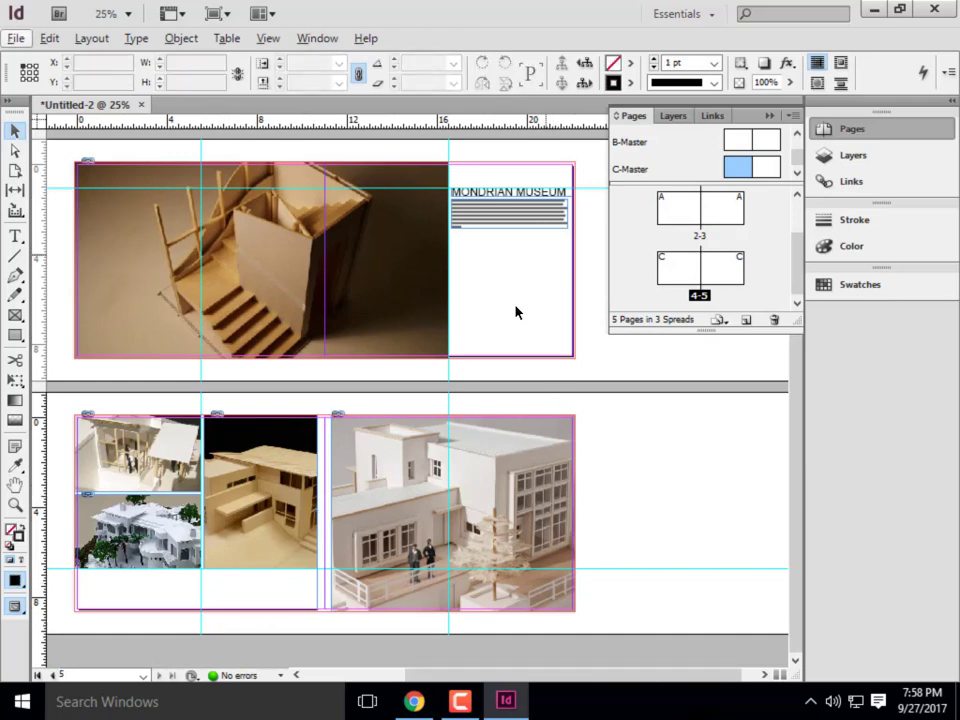
left_click(495, 217)
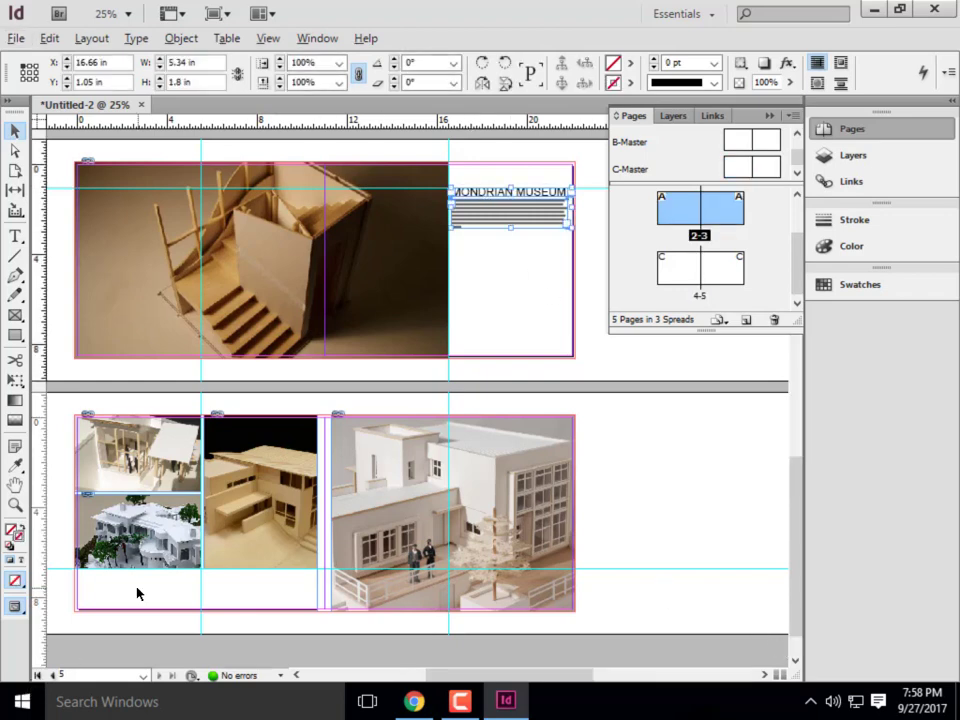
scroll(137, 594, "up", 2)
key("ctrl+v")
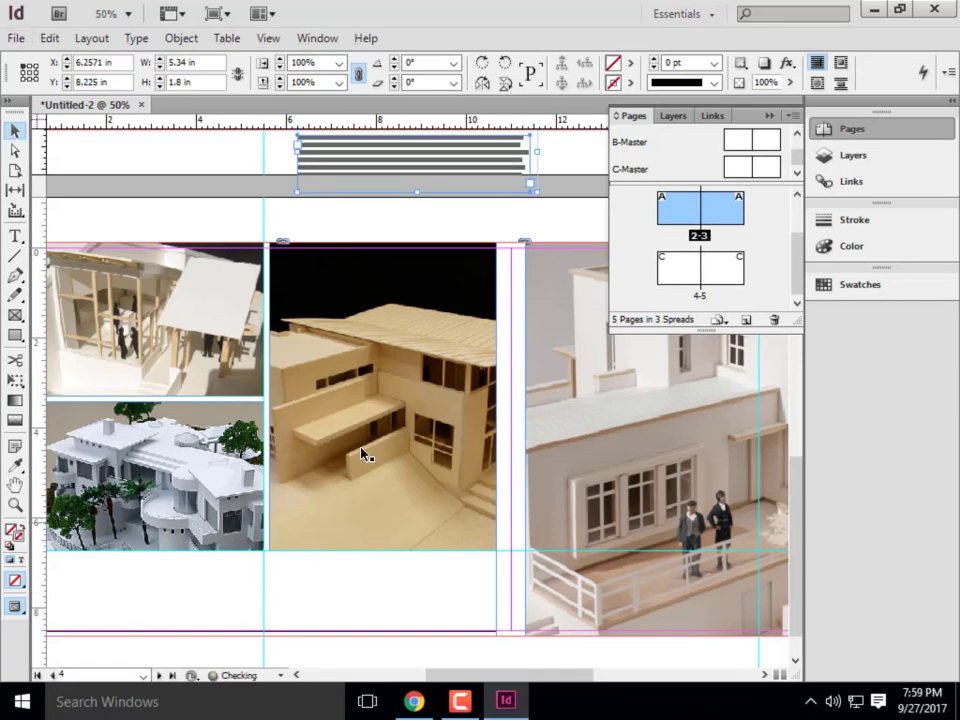
left_click_drag(392, 137, 142, 593)
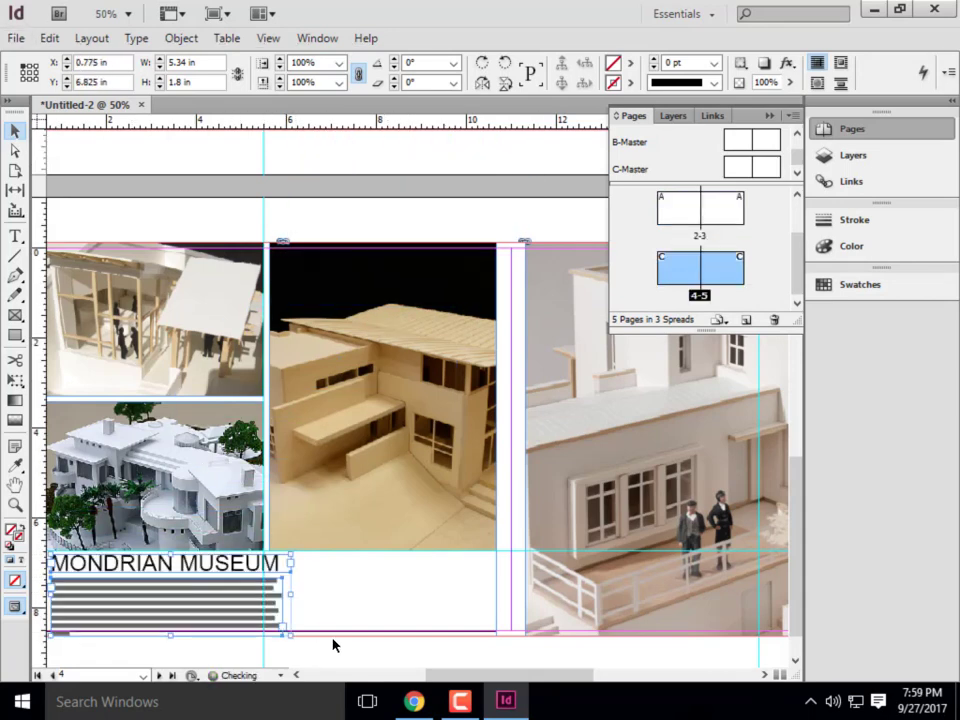
- Align the copied title and body text frames to page 4's outer margin and shorten the body text frame to about 0.675 in
left_click_drag(467, 681, 420, 685)
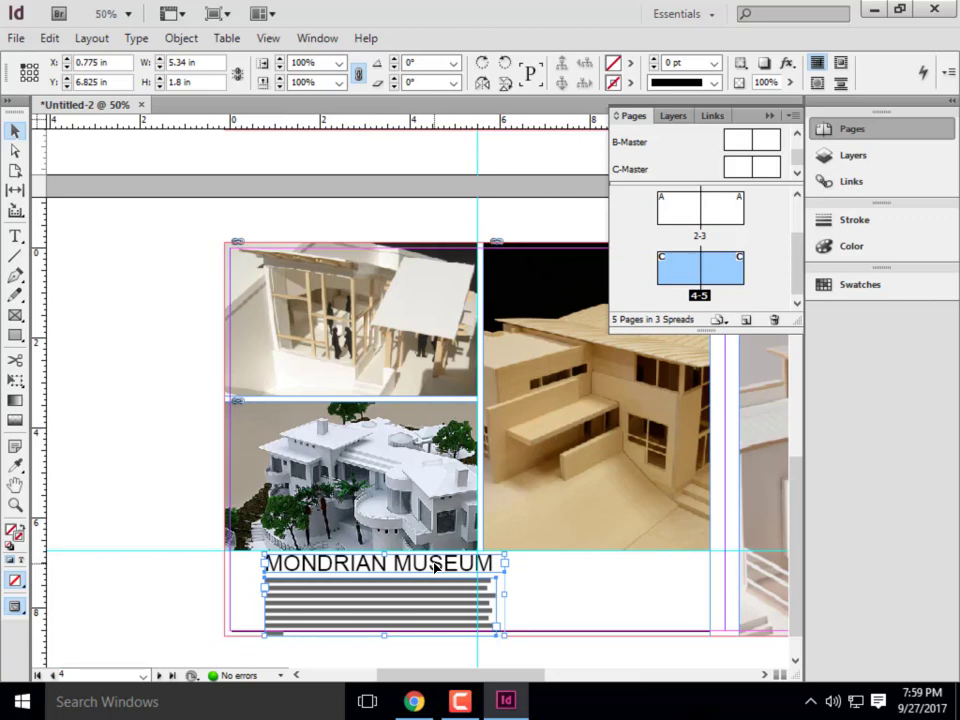
left_click(530, 598)
left_click(435, 567)
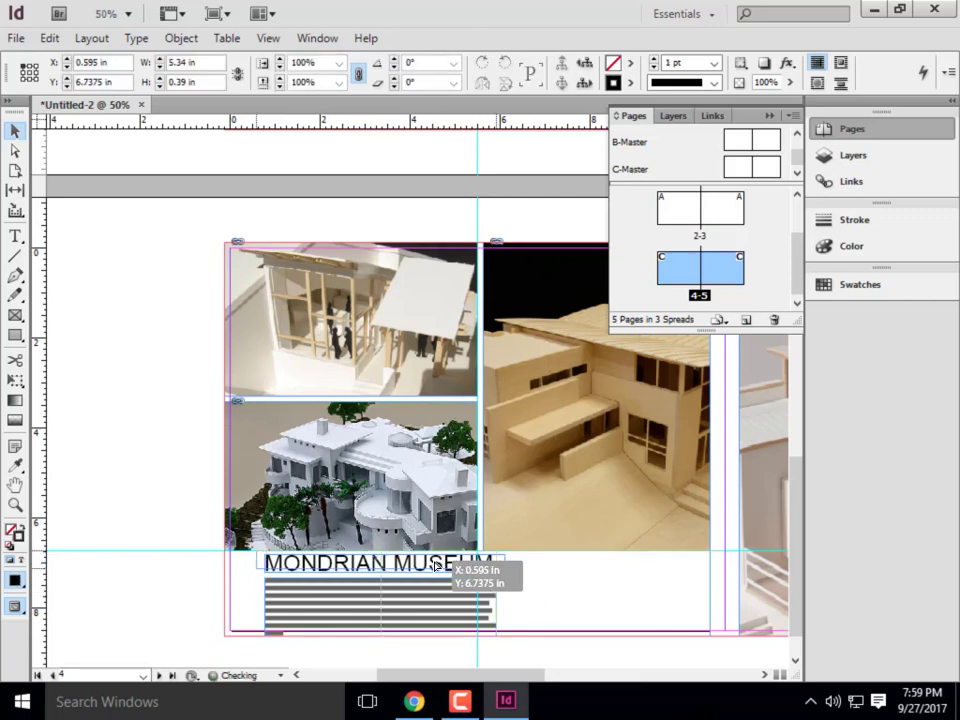
left_click_drag(435, 567, 390, 604)
left_click(424, 602)
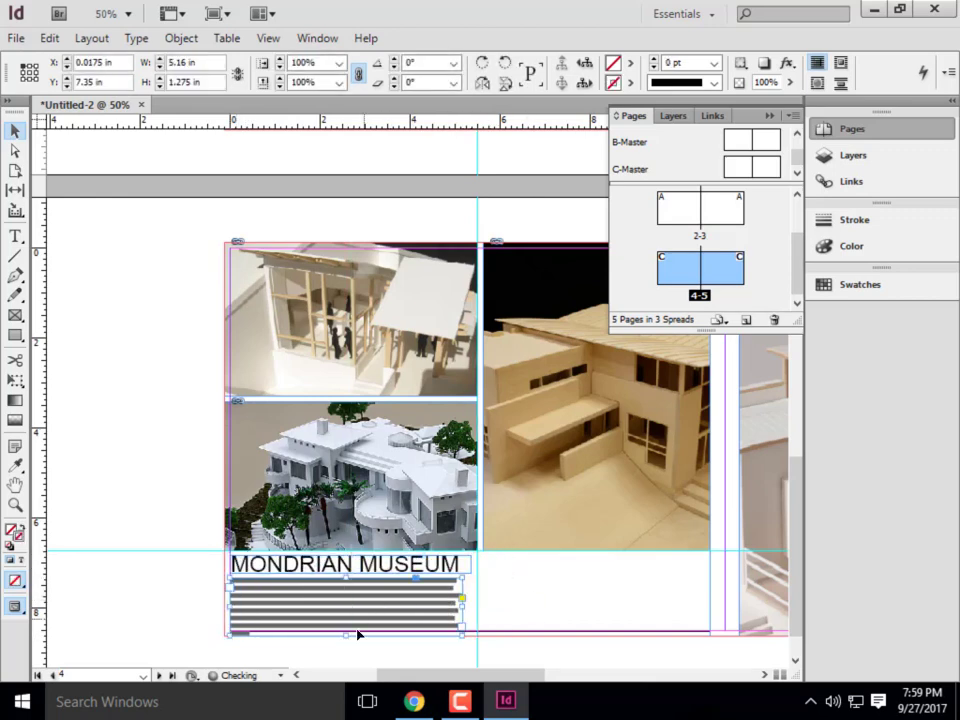
left_click_drag(347, 635, 352, 607)
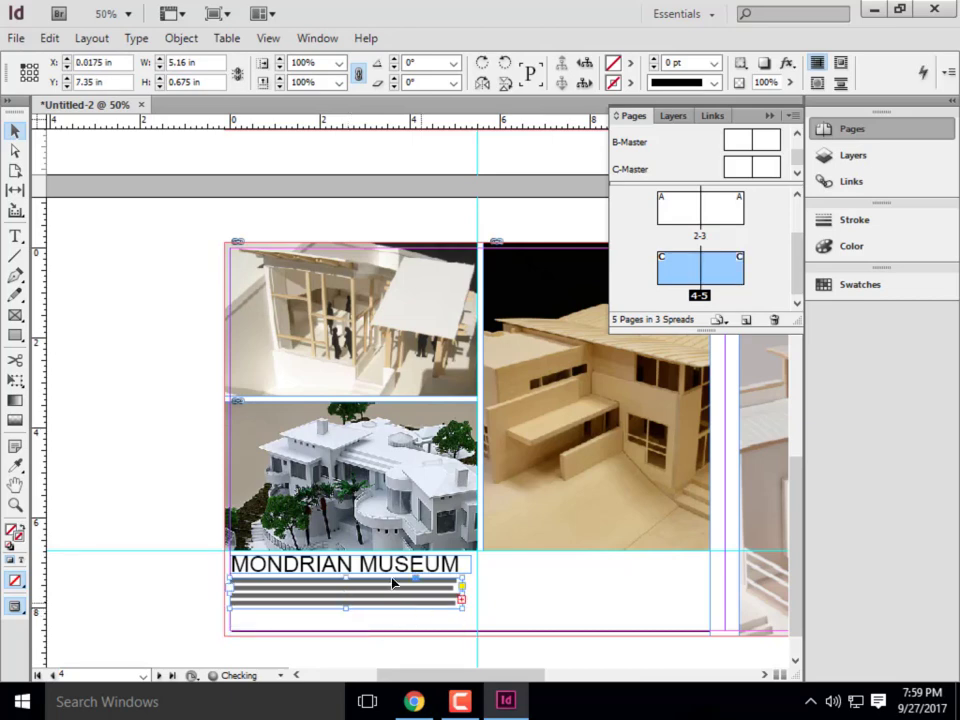
- Replace the copied title on page 4 with BAYVIEW HOUSE and deselect its frame
double_click(463, 563)
left_click_drag(463, 563, 202, 563)
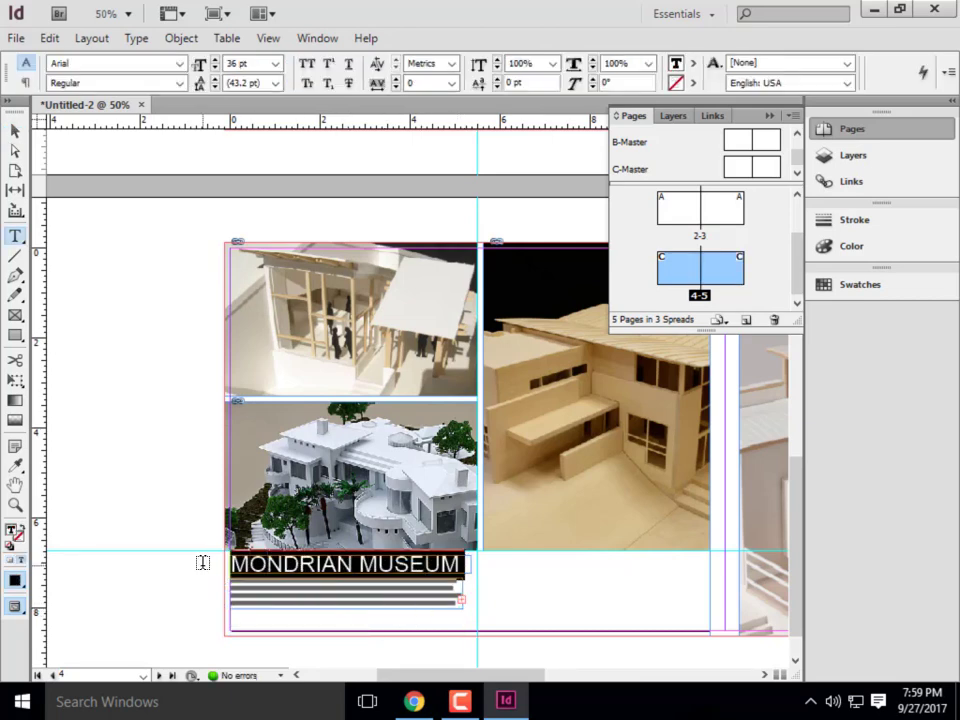
key("BackSpace")
type("BAYVIEW")
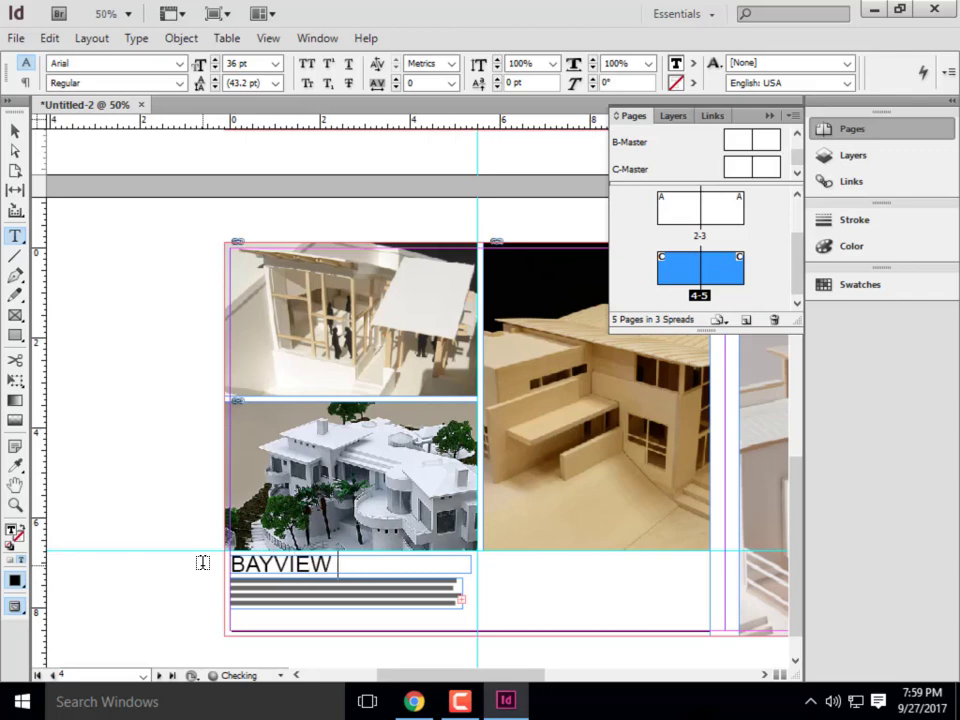
type(" HOUSE")
key("Escape")
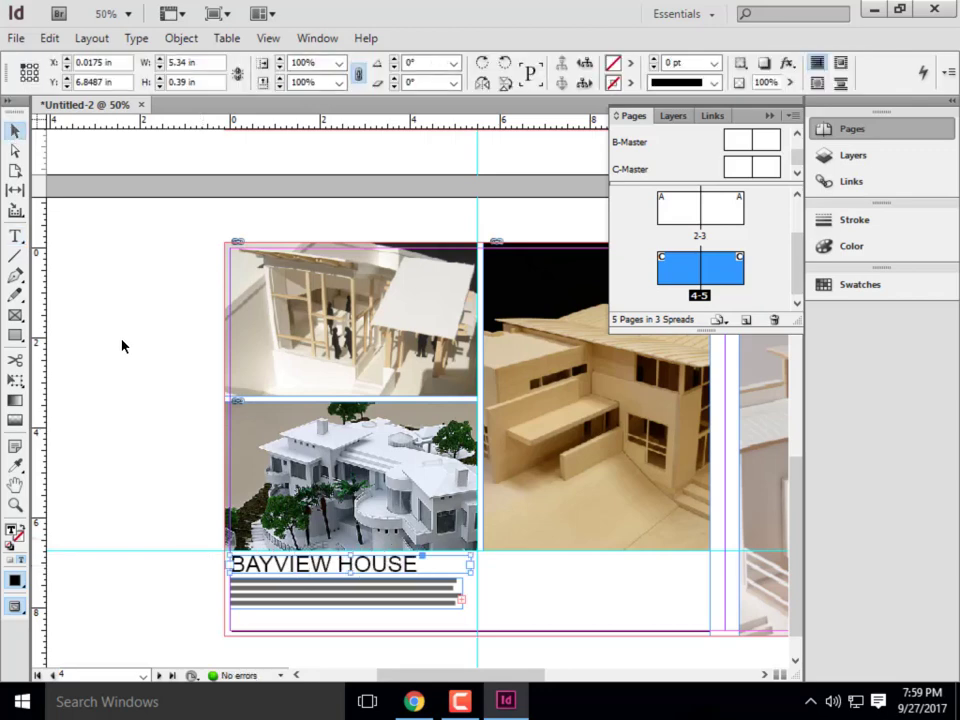
left_click(122, 346)
- Open the A-Master spread for editing with its right-hand page in close view
key("ctrl+minus")
key("ctrl+minus")
key("ctrl+equal")
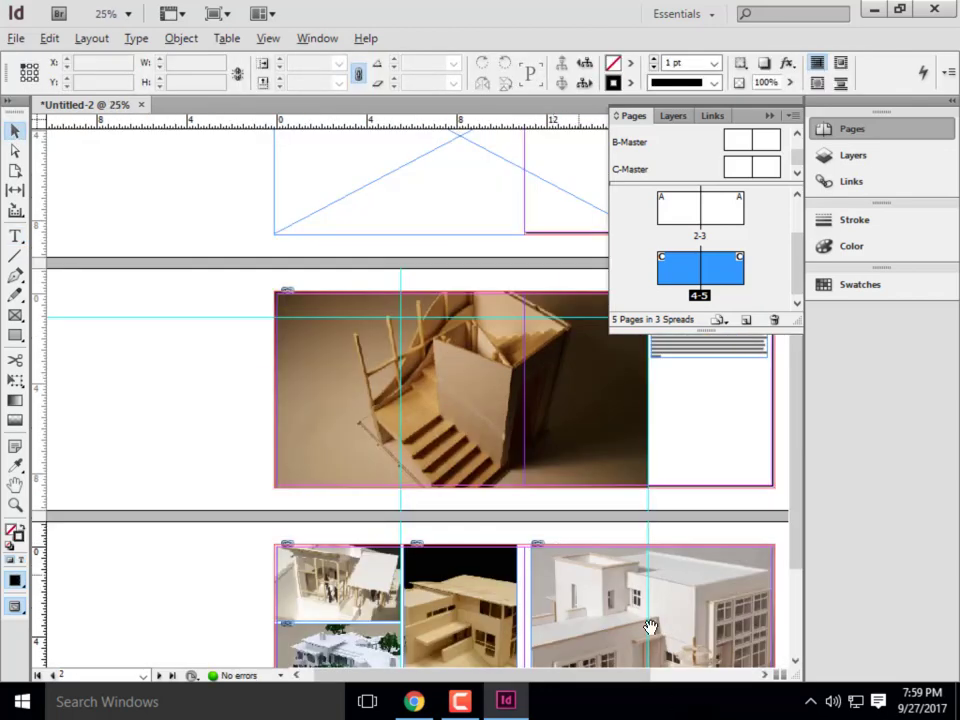
scroll(602, 521, "down", 3)
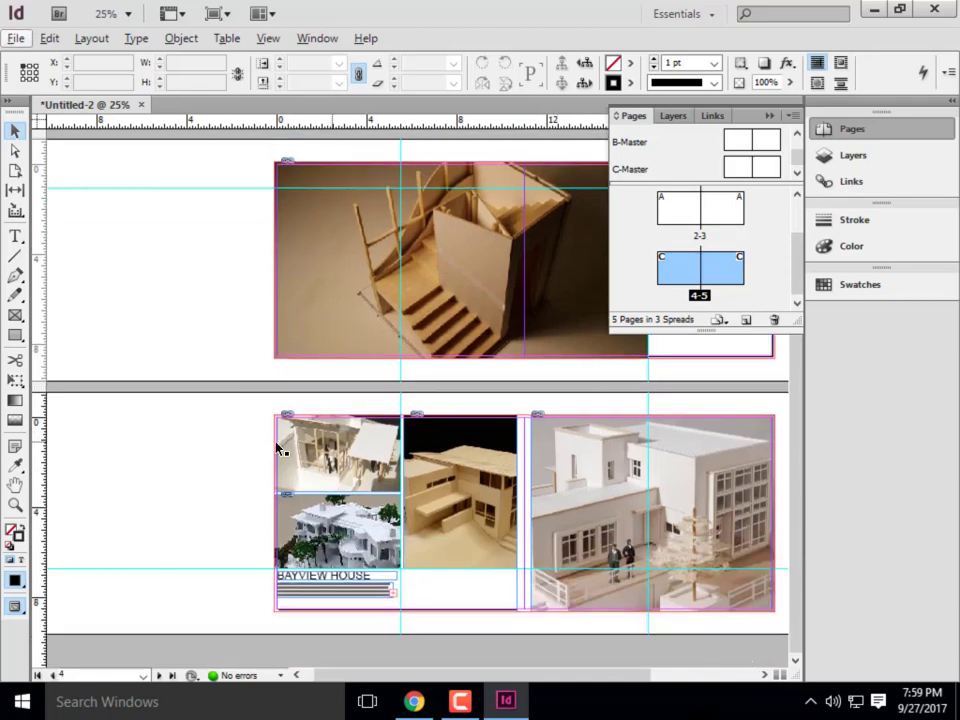
key("ctrl+minus")
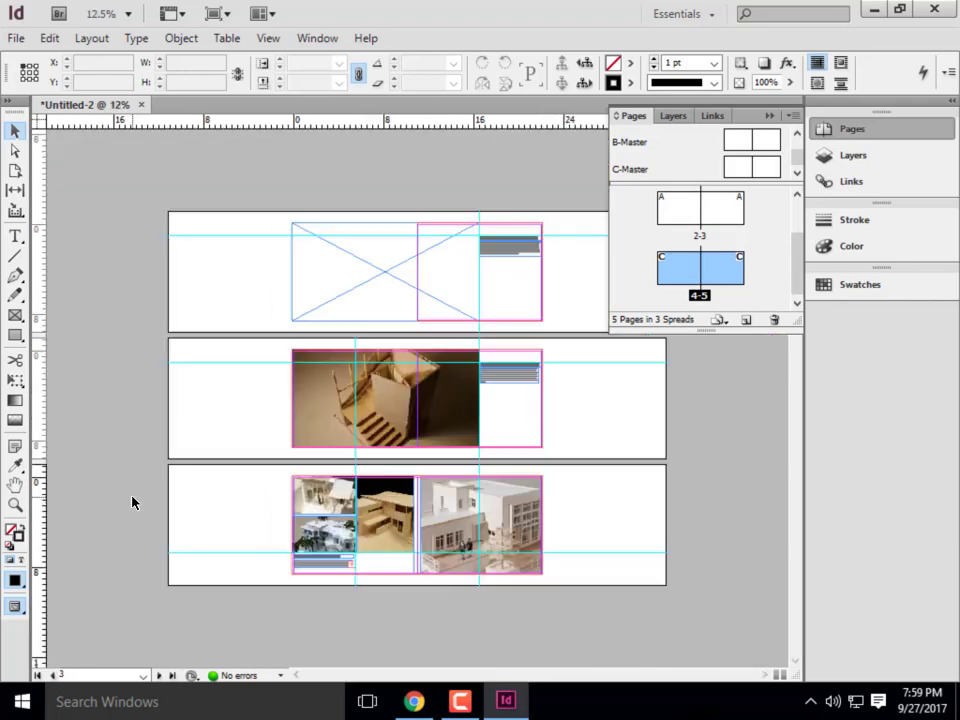
scroll(768, 168, "up", 2)
left_click(768, 173)
double_click(768, 170)
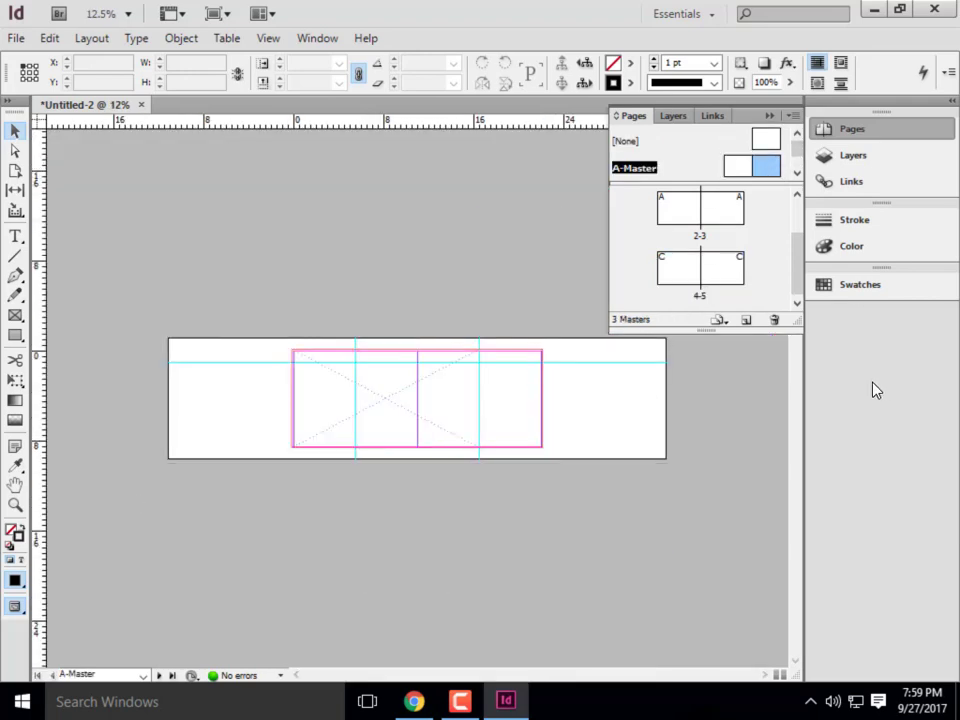
key("ctrl+equal")
key("ctrl+equal")
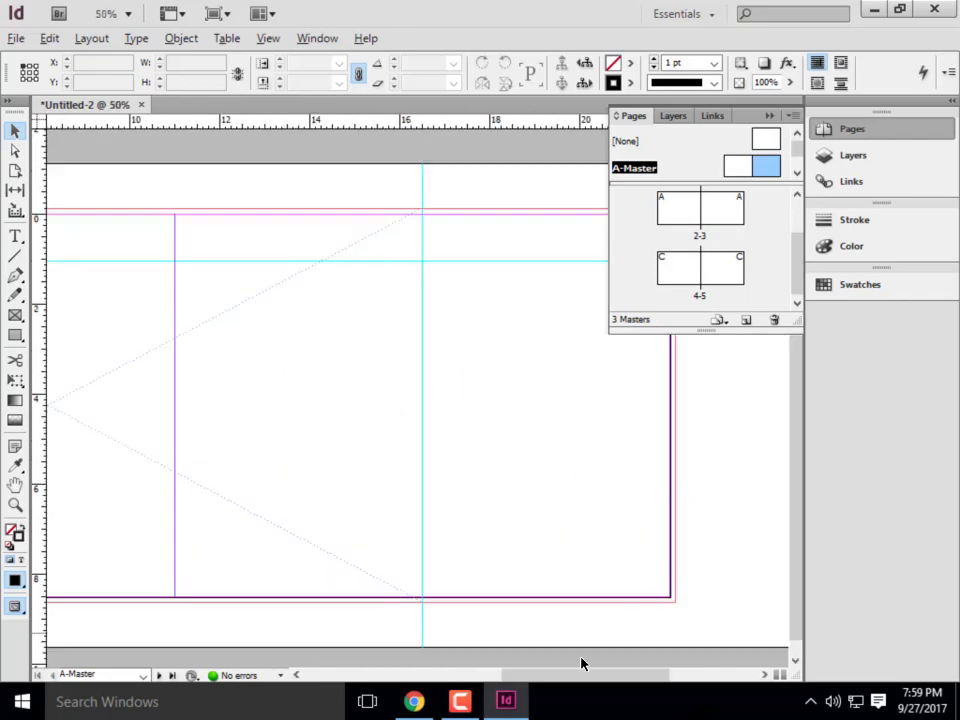
left_click_drag(542, 675, 566, 672)
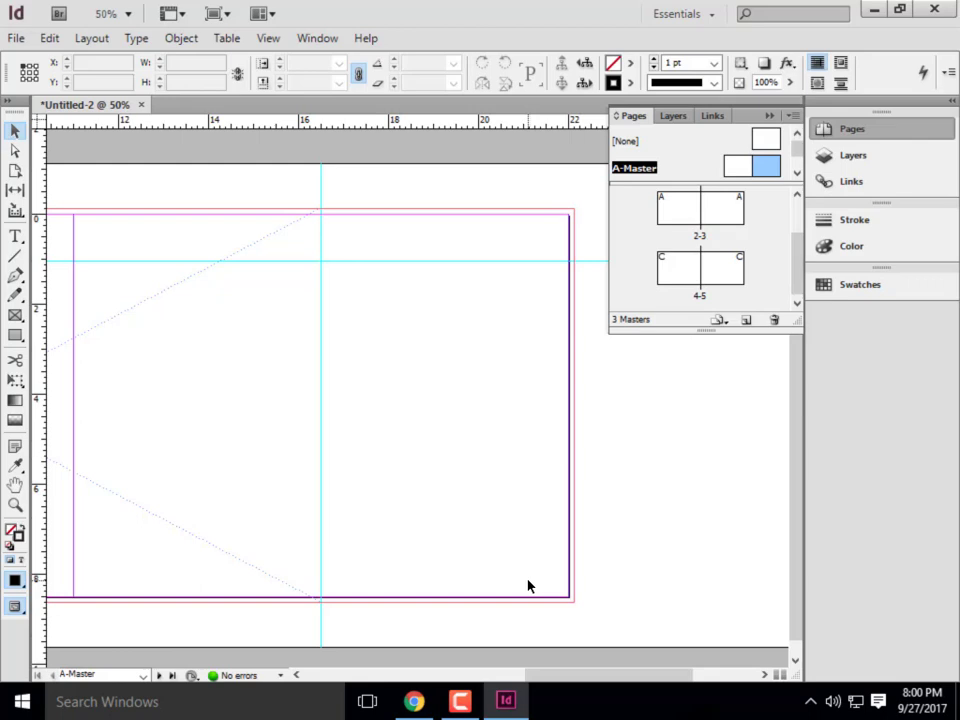
- Paste a copy of page 4's body text frame onto the right-hand page of A-Master and extend it to about 2.89 in high
scroll(536, 354, "down", 1)
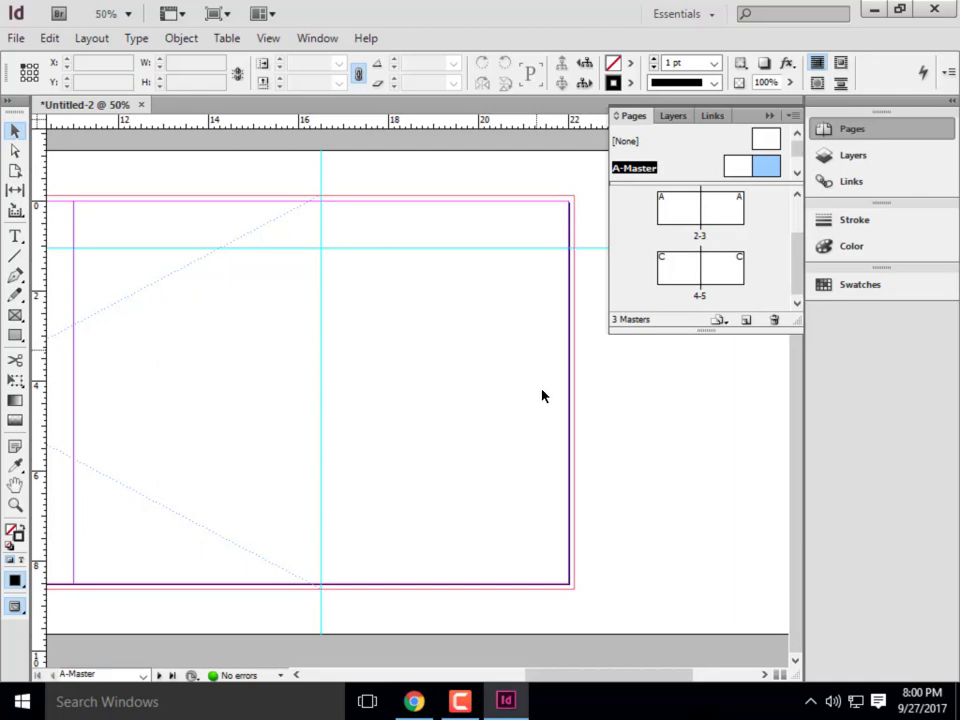
scroll(560, 410, "up", 1)
left_click(673, 272)
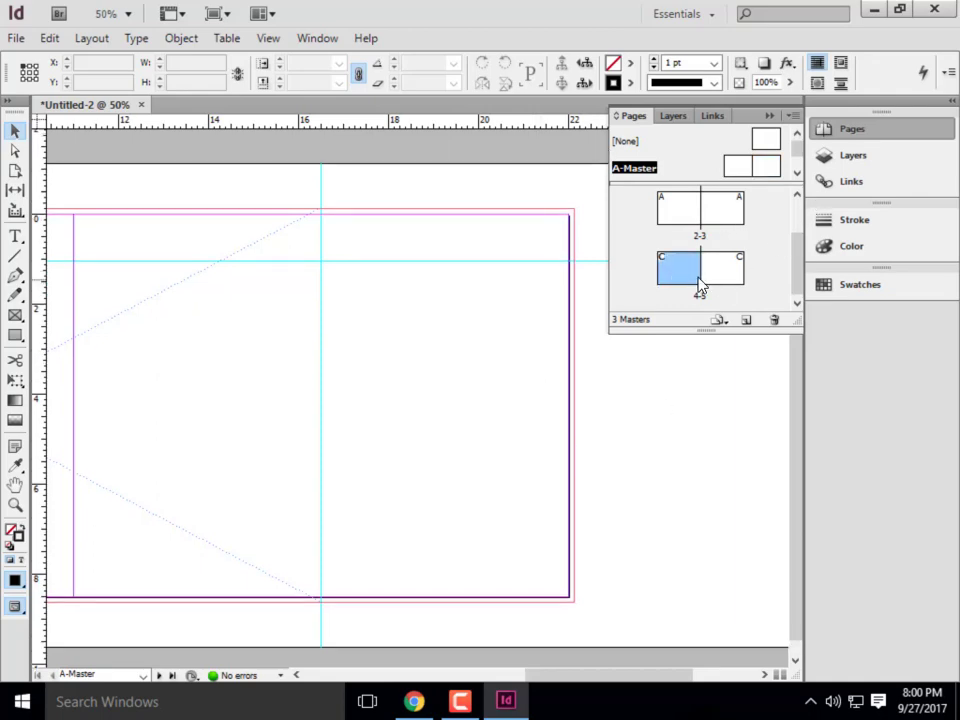
double_click(673, 208)
scroll(343, 390, "down", 10)
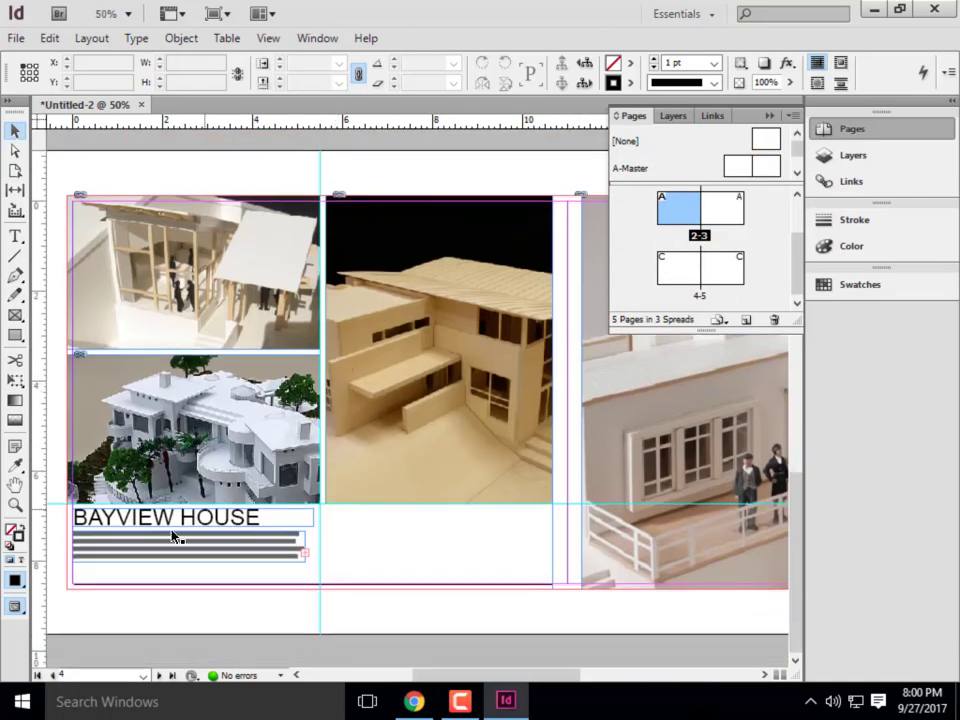
left_click(161, 560)
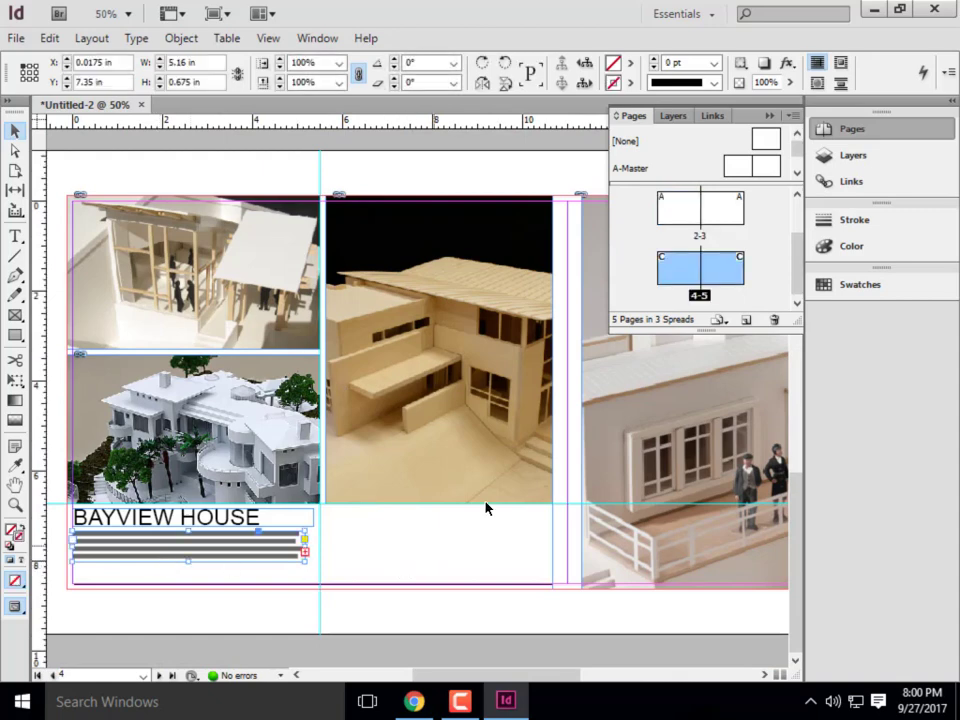
double_click(770, 168)
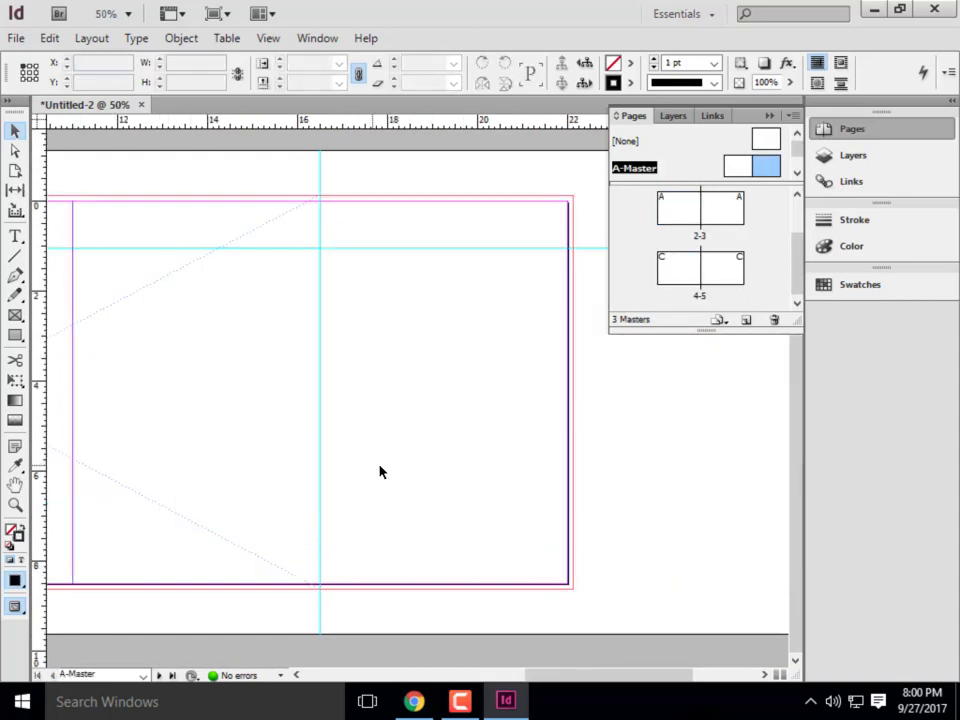
key("ctrl+v")
double_click(420, 403)
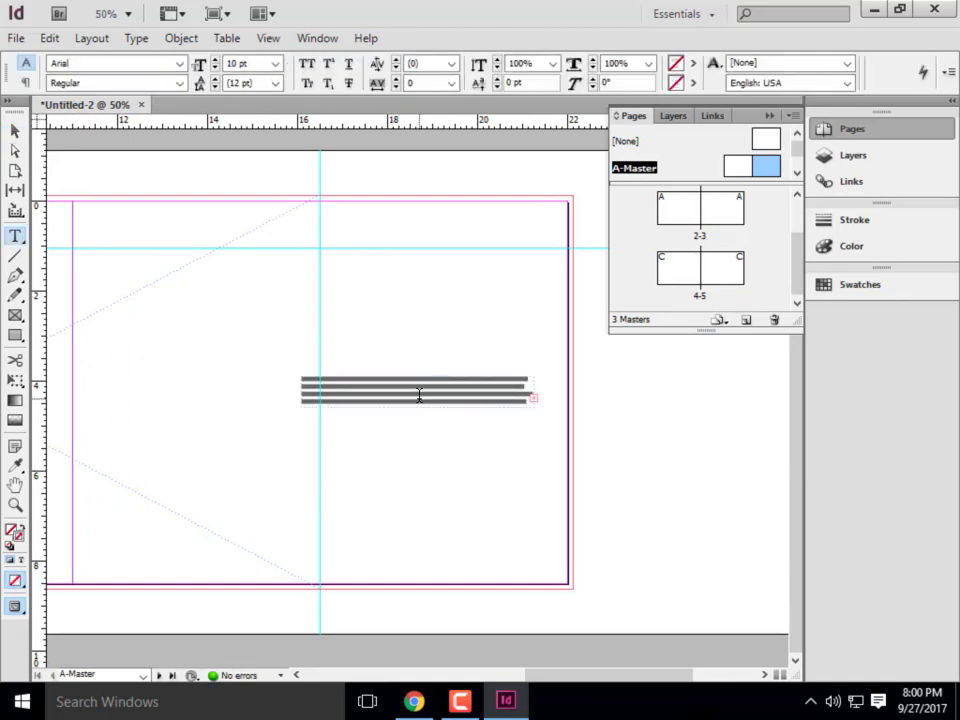
left_click(16, 131)
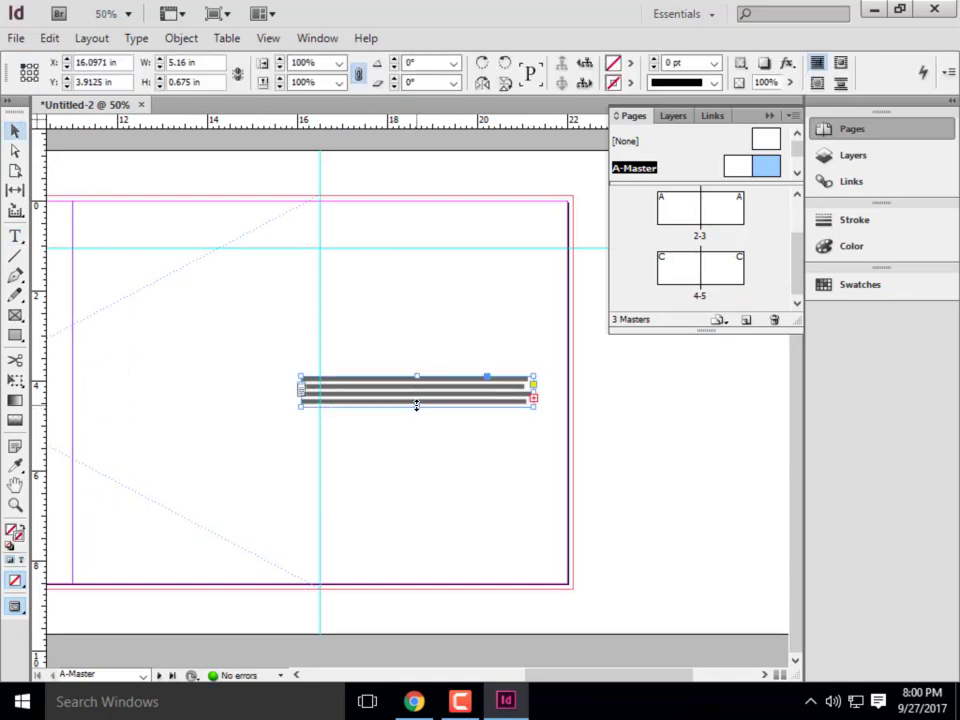
left_click_drag(418, 405, 416, 508)
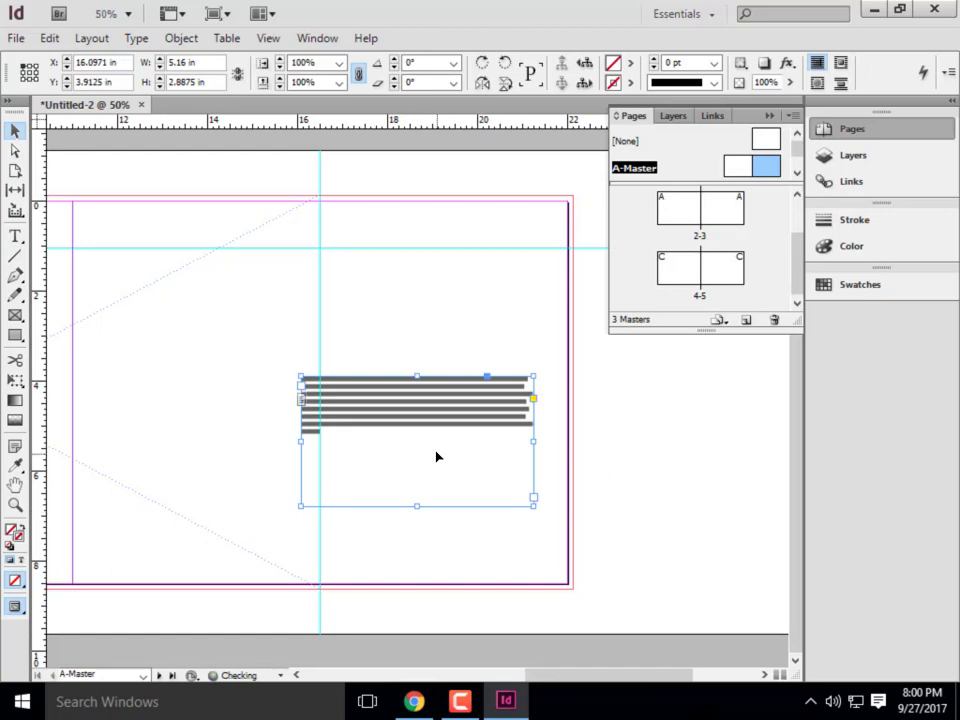
- Replace the text in the pasted A-Master frame with PAGE 1 and set its font size to 18 pt
double_click(437, 454)
key("BackSpace")
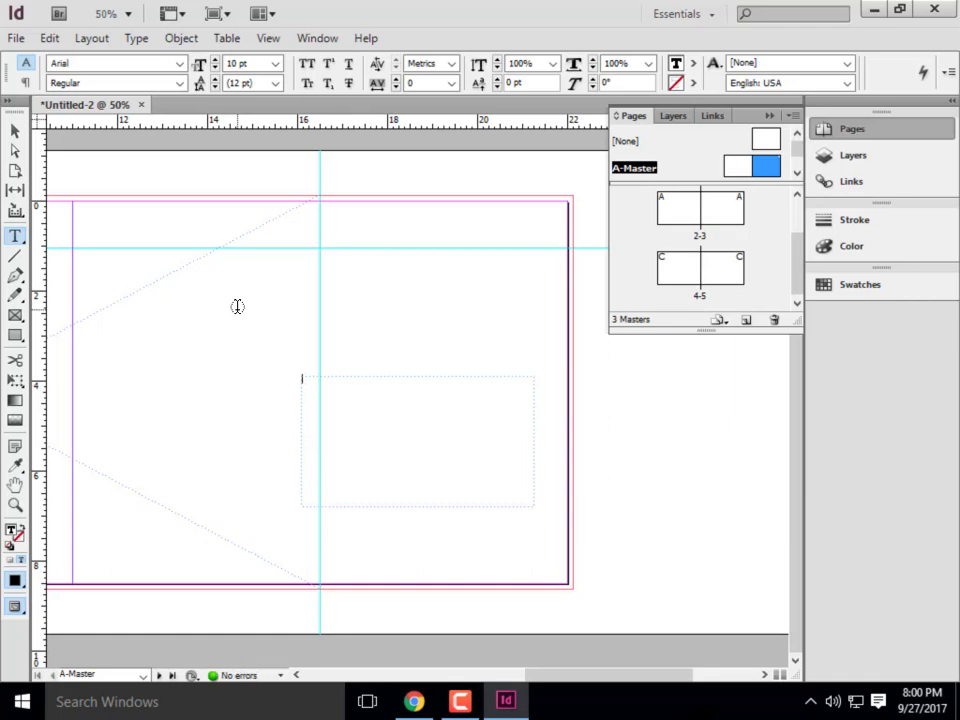
type("Heading 1")
left_click(275, 63)
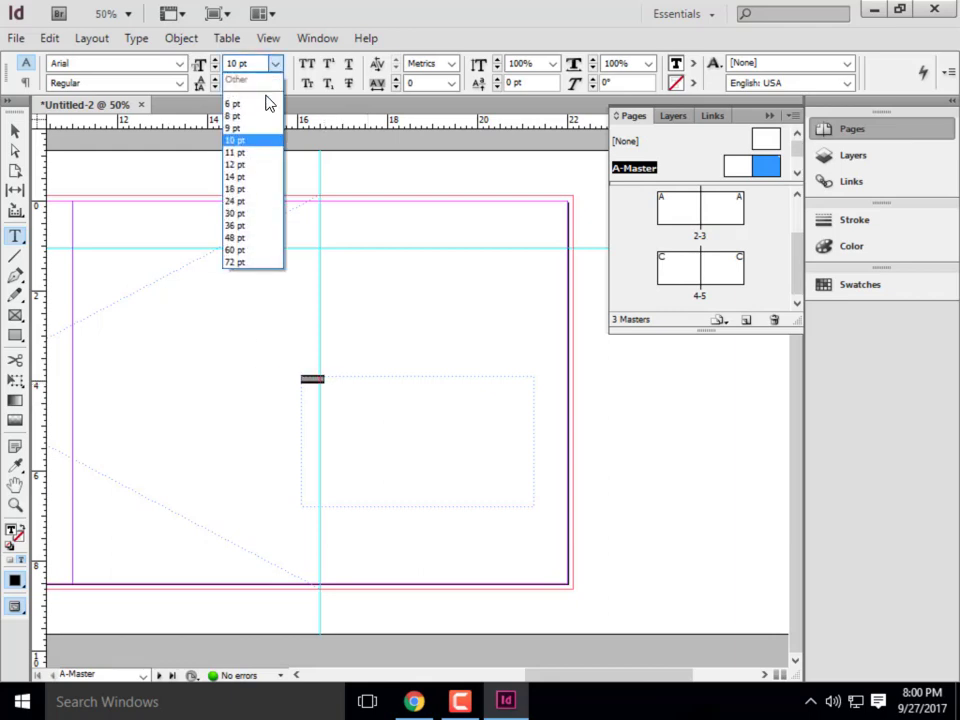
left_click(247, 190)
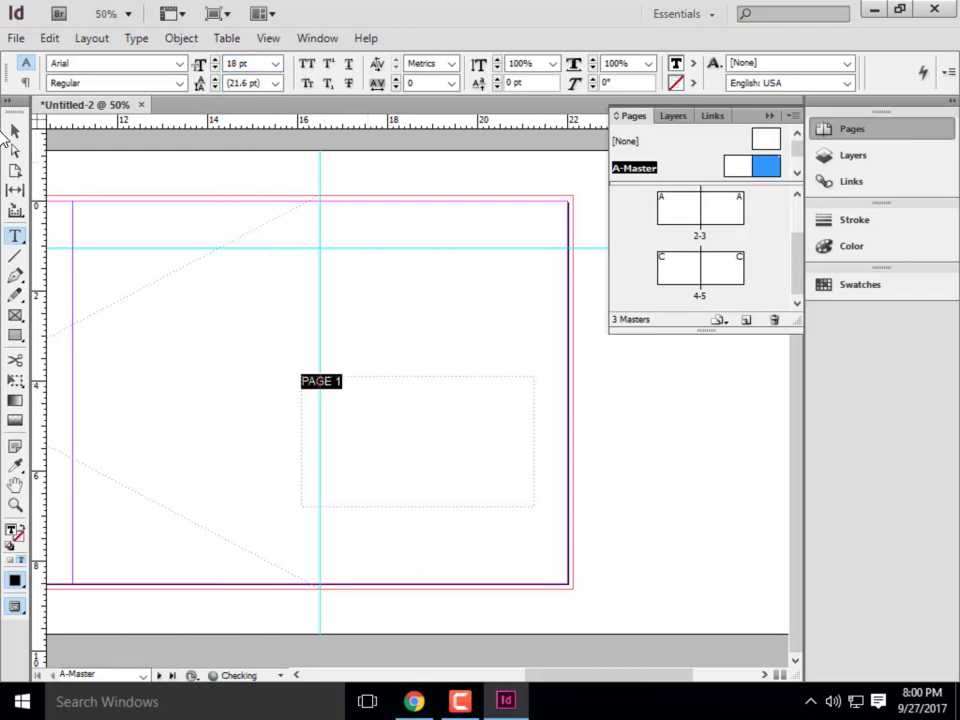
- Shrink the PAGE 1 frame to about 1.2 in by 0.44 in and delete the number, leaving only the word PAGE
key("Escape")
left_click_drag(534, 499, 344, 393)
double_click(345, 383)
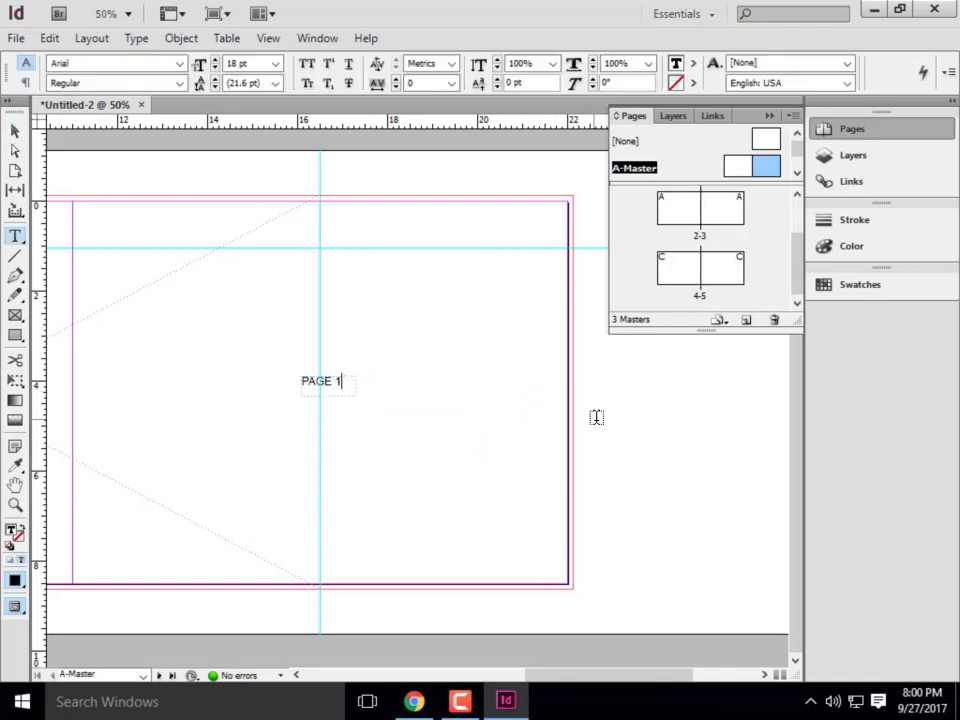
key("BackSpace")
key("Escape")
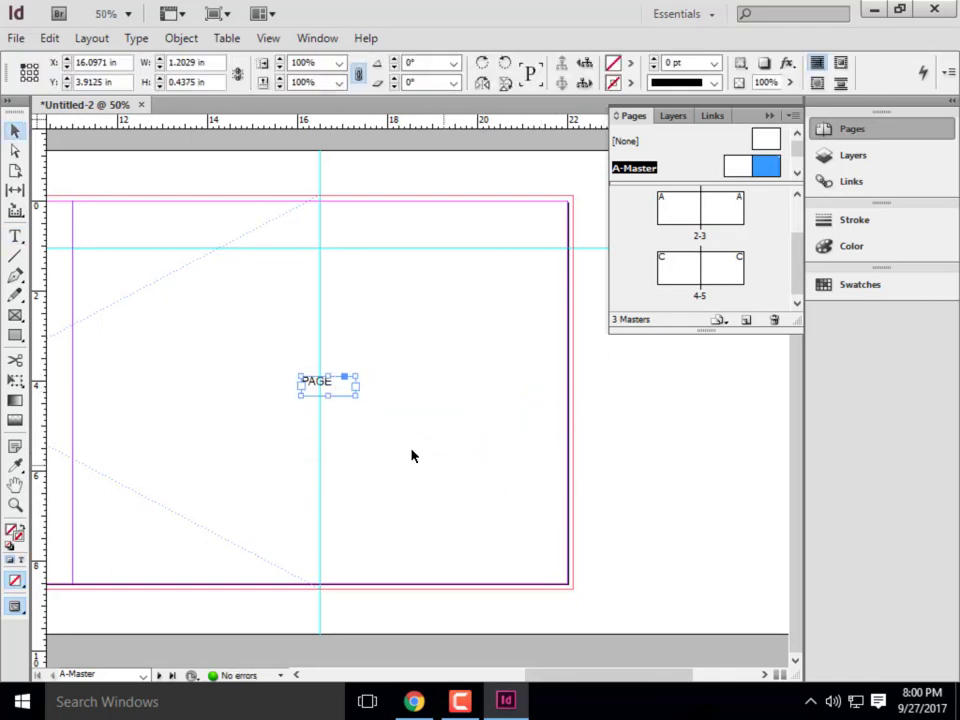
- Move the PAGE frame into the lower outer corner of the right-hand A-Master page, at about X 20.81 in, Y 8.06 in
left_click_drag(313, 387, 564, 591)
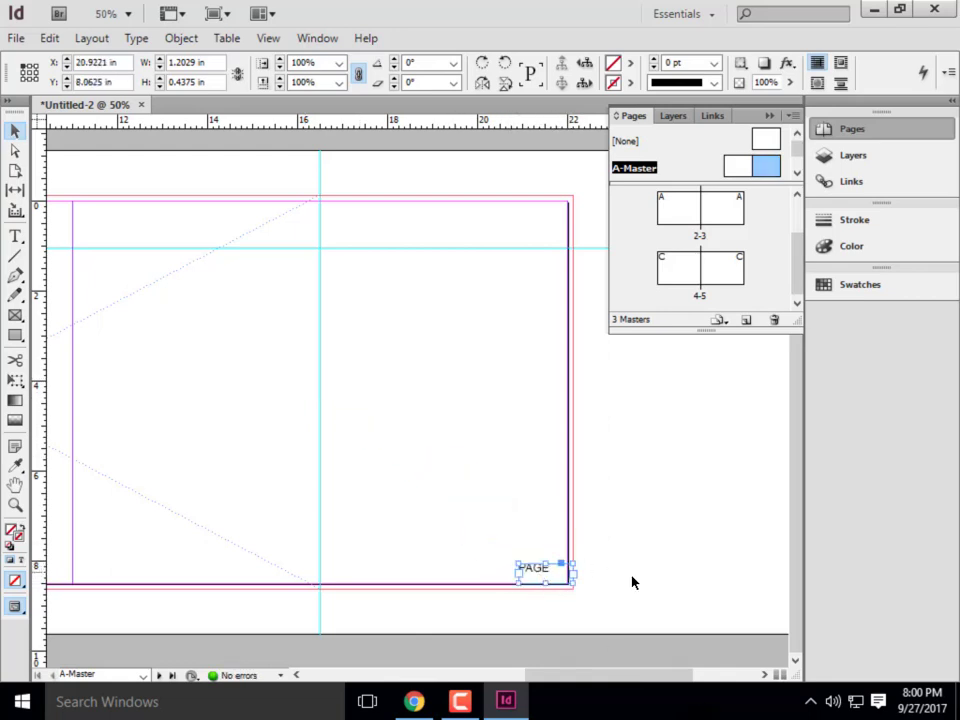
key("Left")
key("Left")
key("Left")
key("Left")
key("Left")
key("Left")
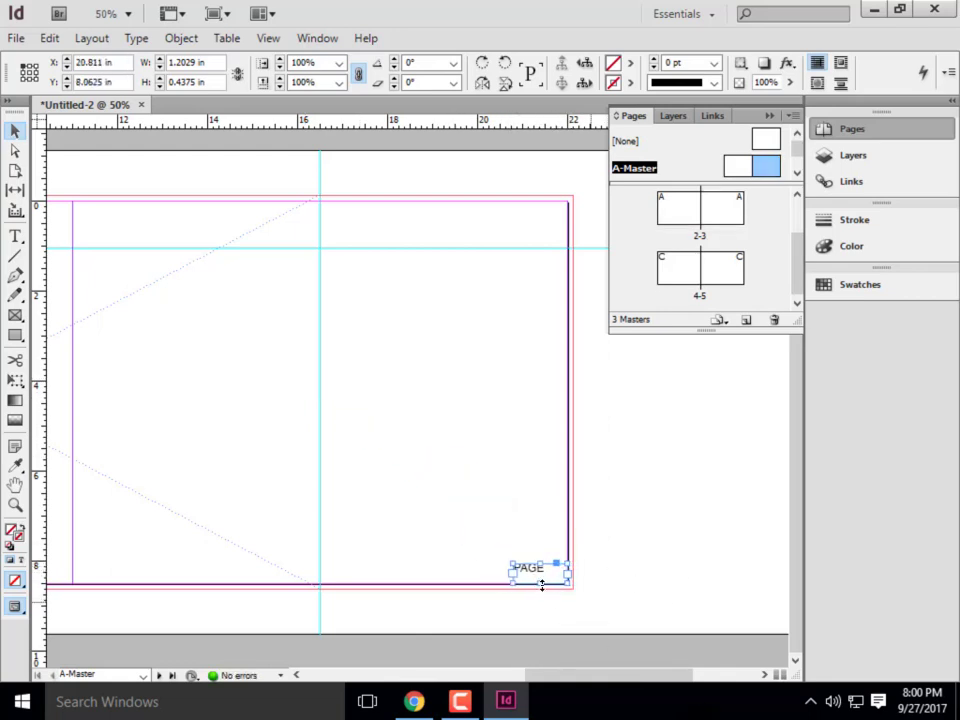
- Try to insert a Current Page Number marker after the word PAGE in the A-Master frame
double_click(548, 571)
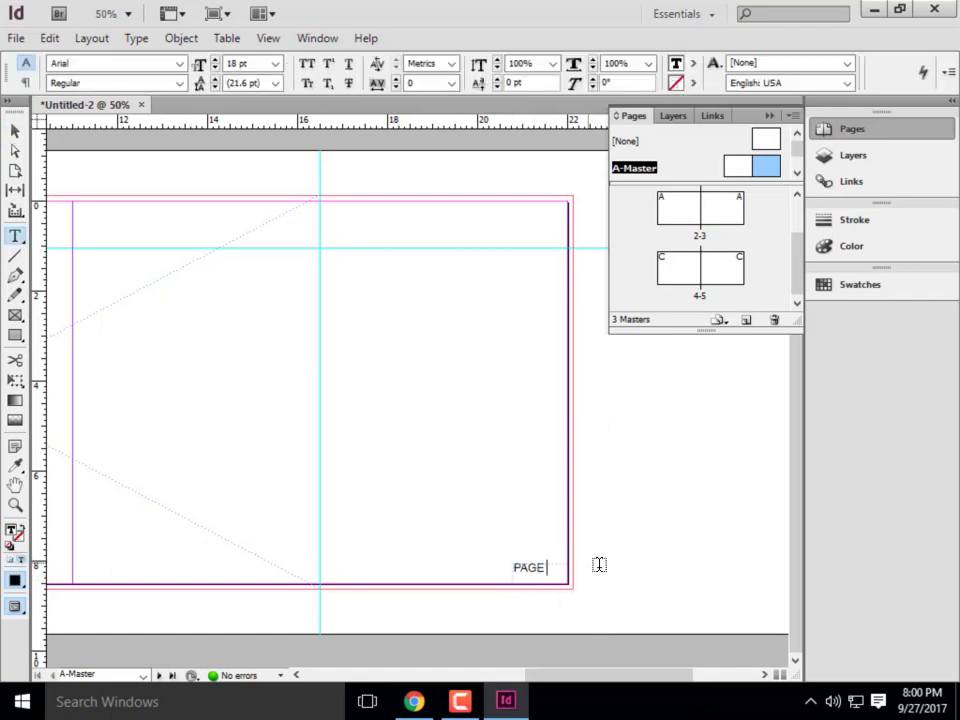
left_click(137, 39)
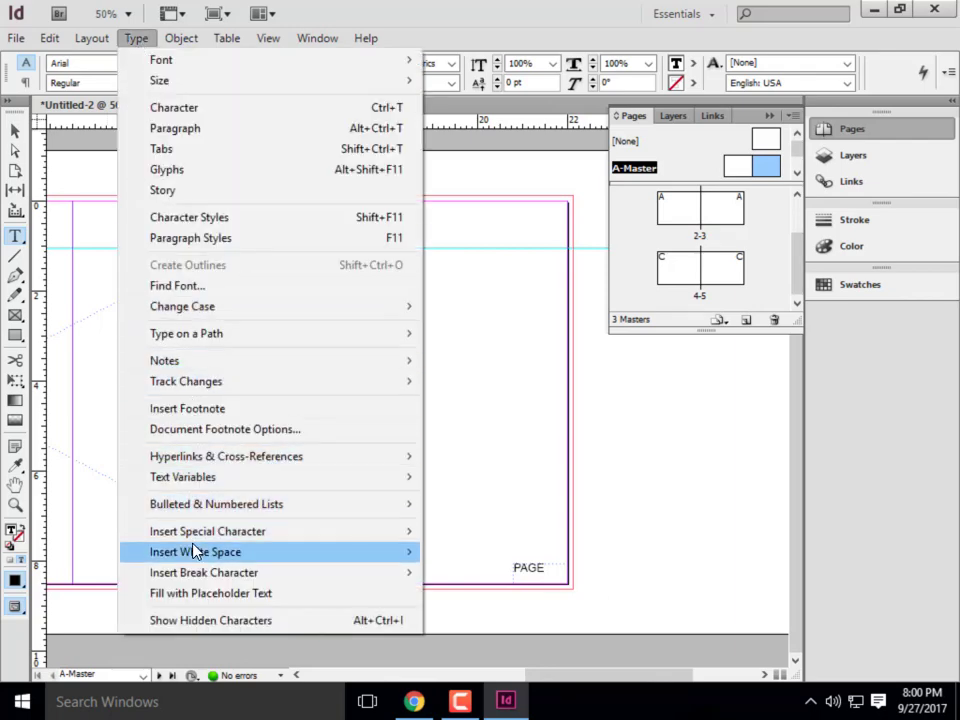
mouse_move(198, 540)
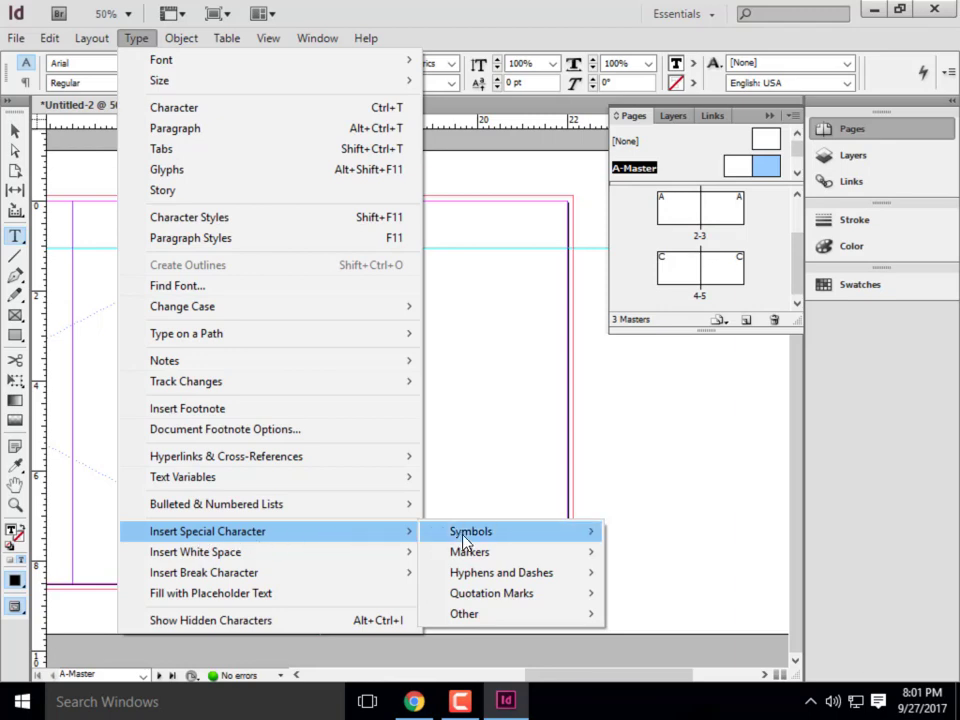
mouse_move(464, 538)
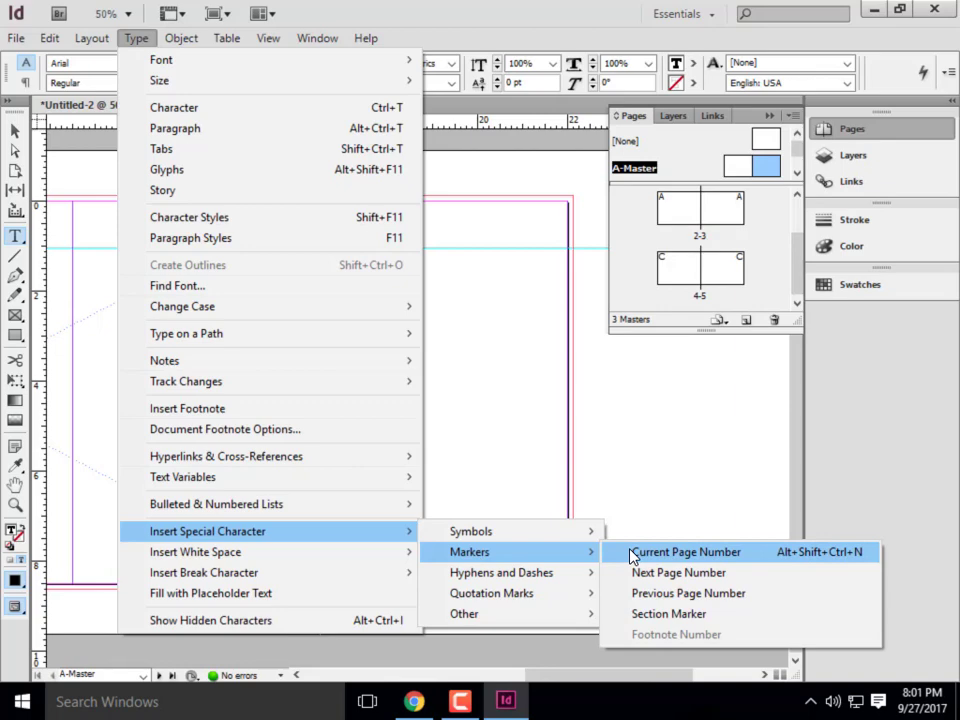
left_click(680, 552)
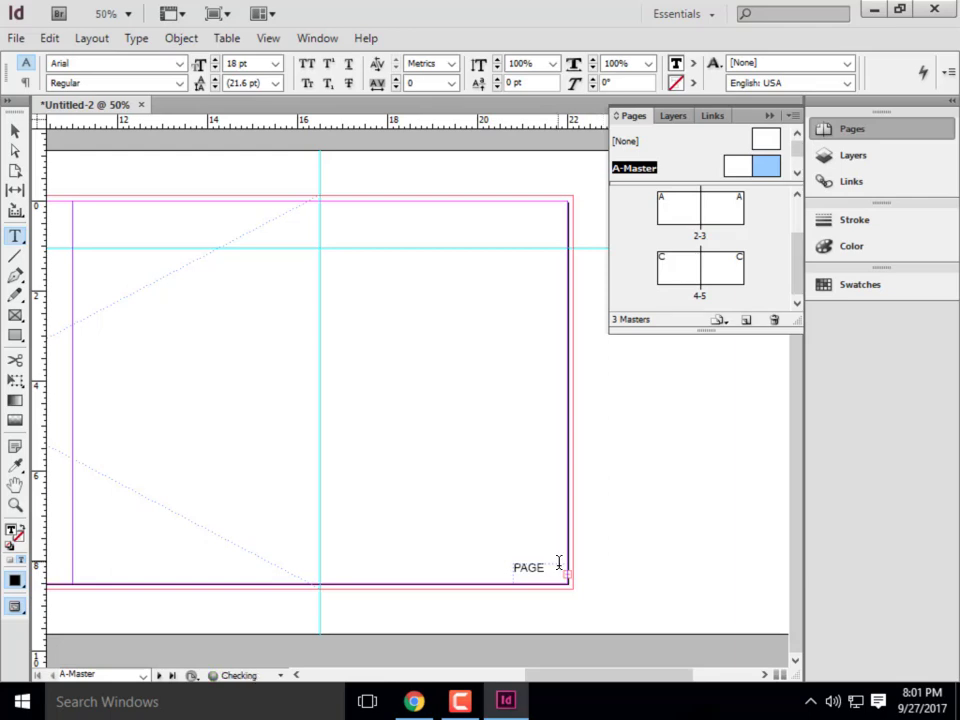
key("Escape")
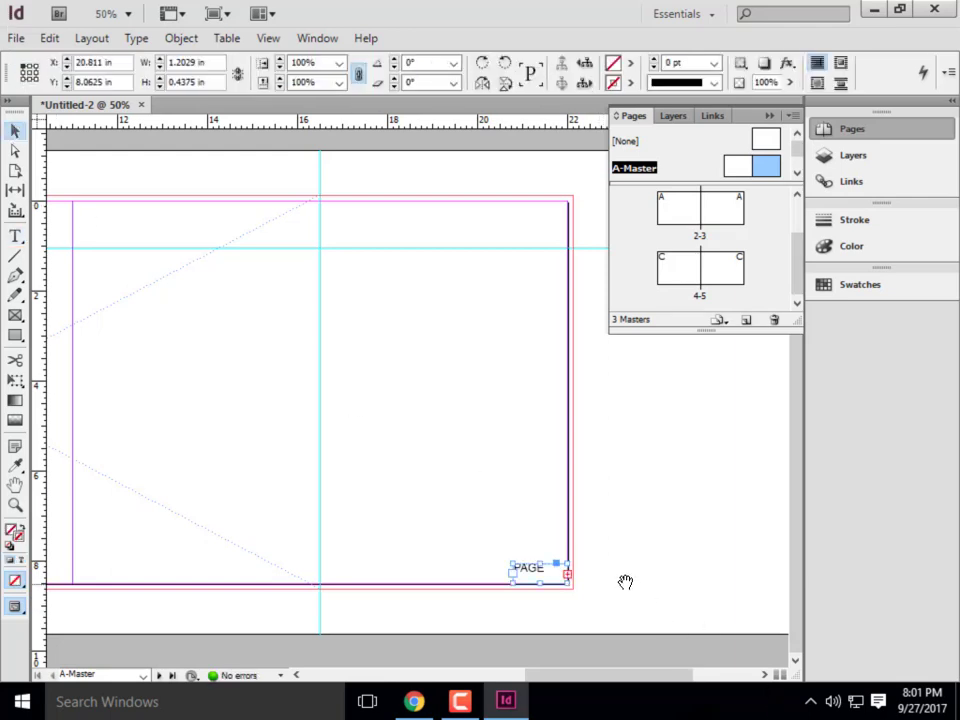
- Enter a placeholder 1 after PAGE in the A-Master label and replace it with the Current Page Number marker
left_click_drag(616, 604, 615, 617)
scroll(568, 610, "up", 2, "alt")
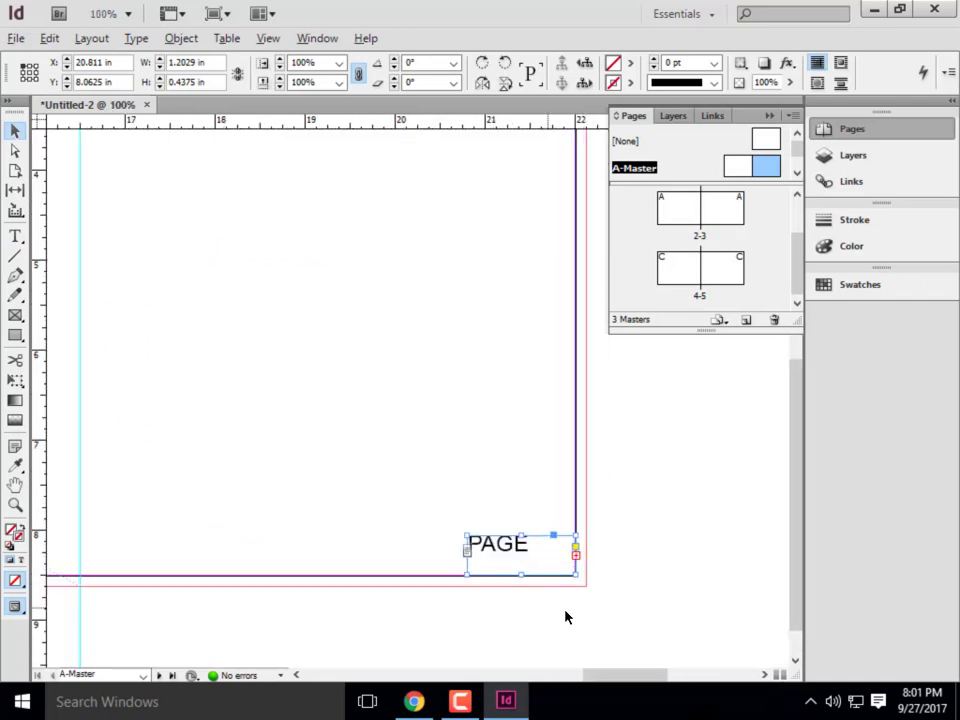
double_click(521, 514)
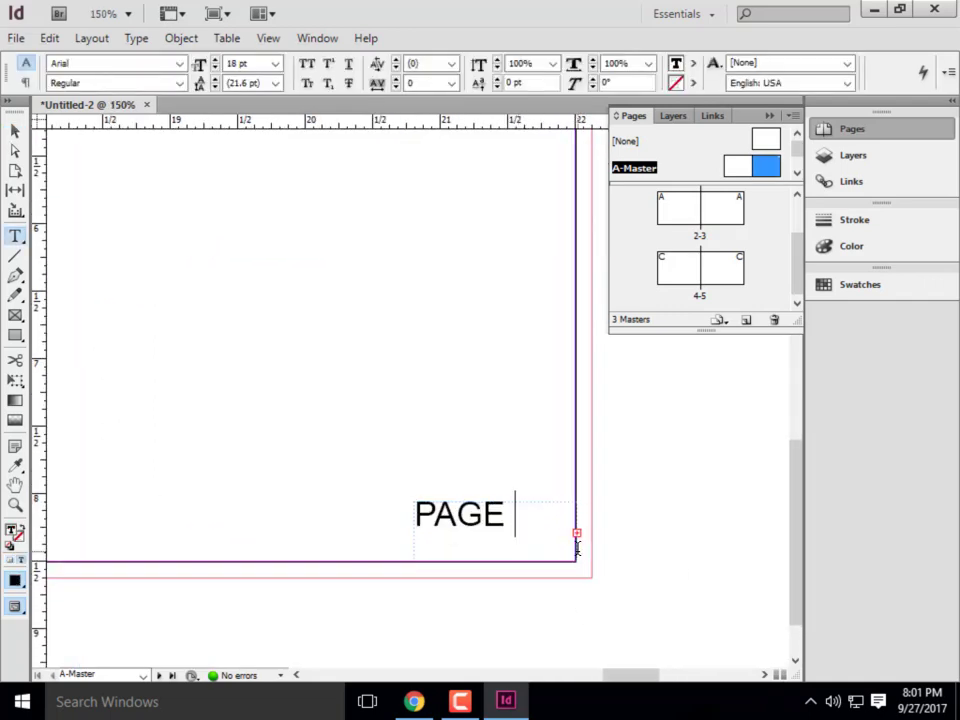
type("X")
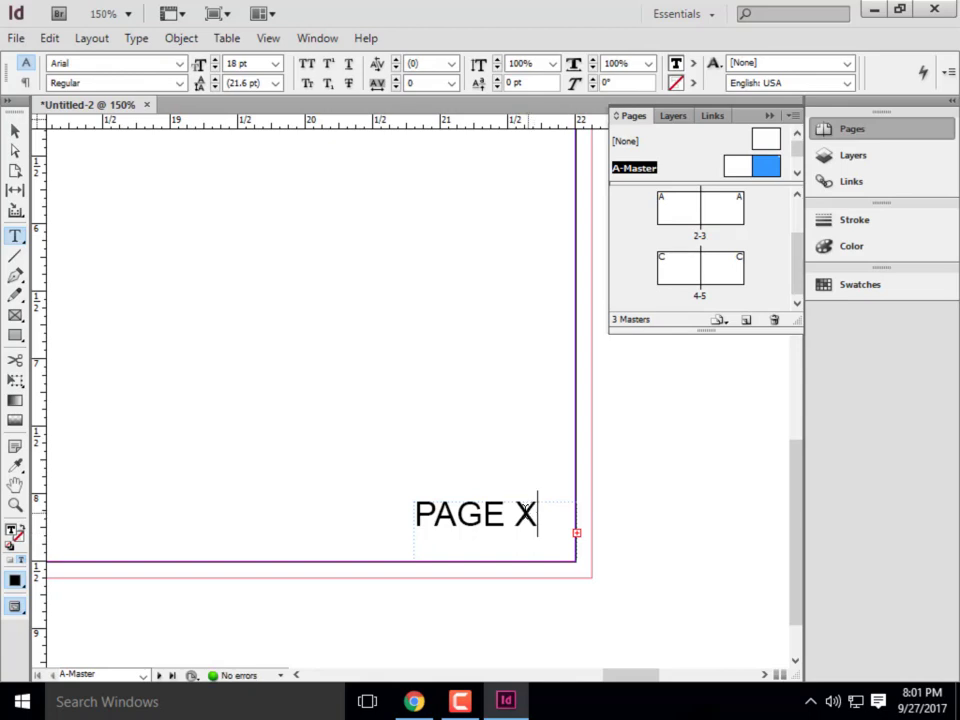
key("shift+Left")
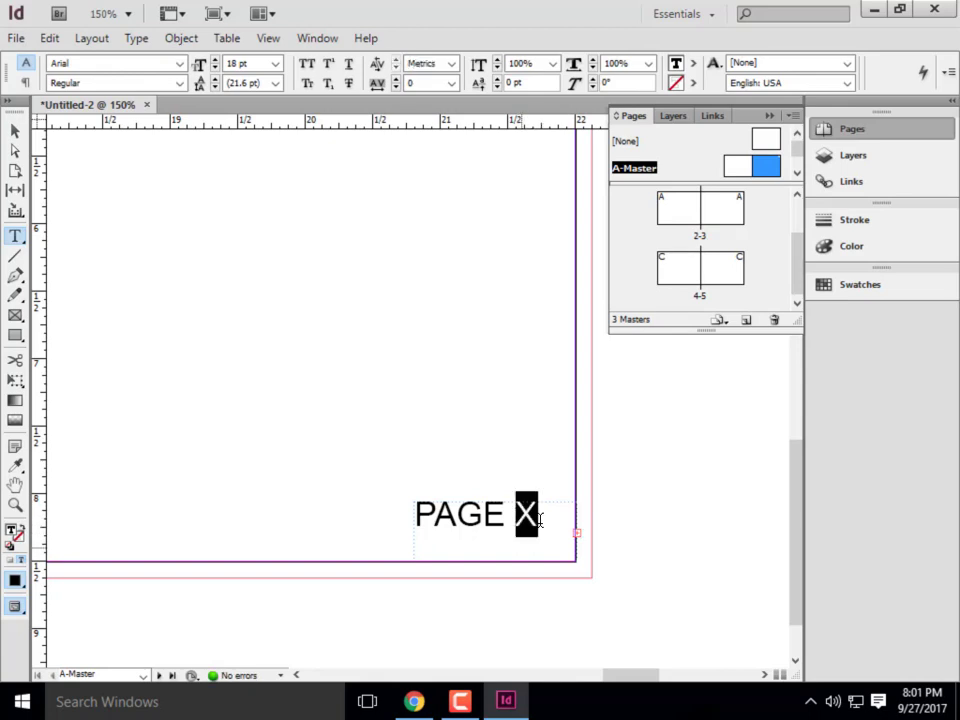
type("1")
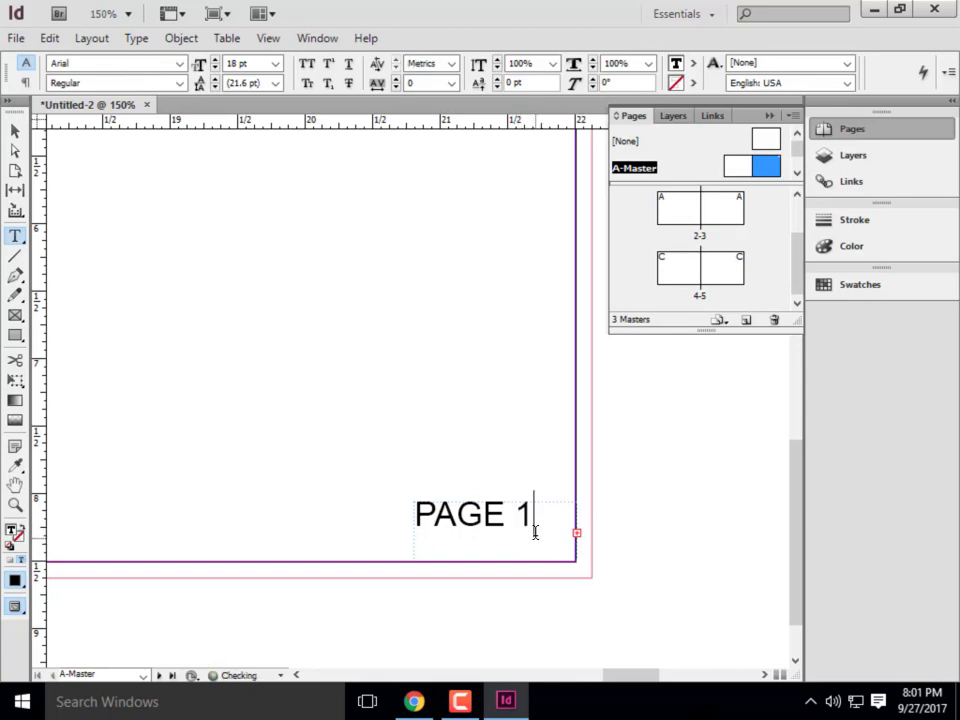
key("shift+Left")
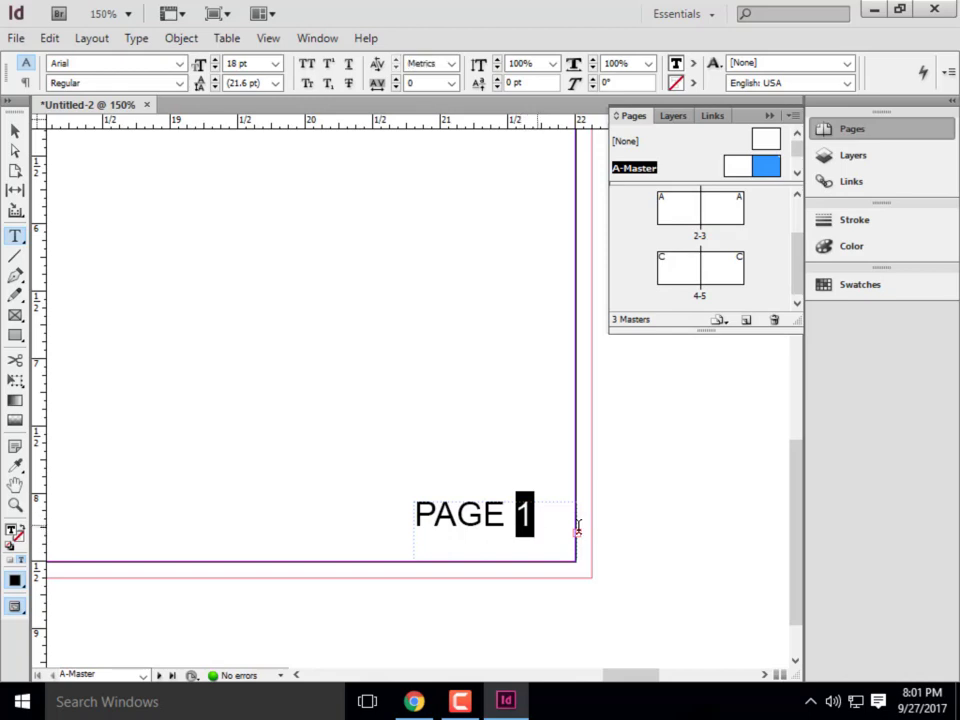
left_click(136, 38)
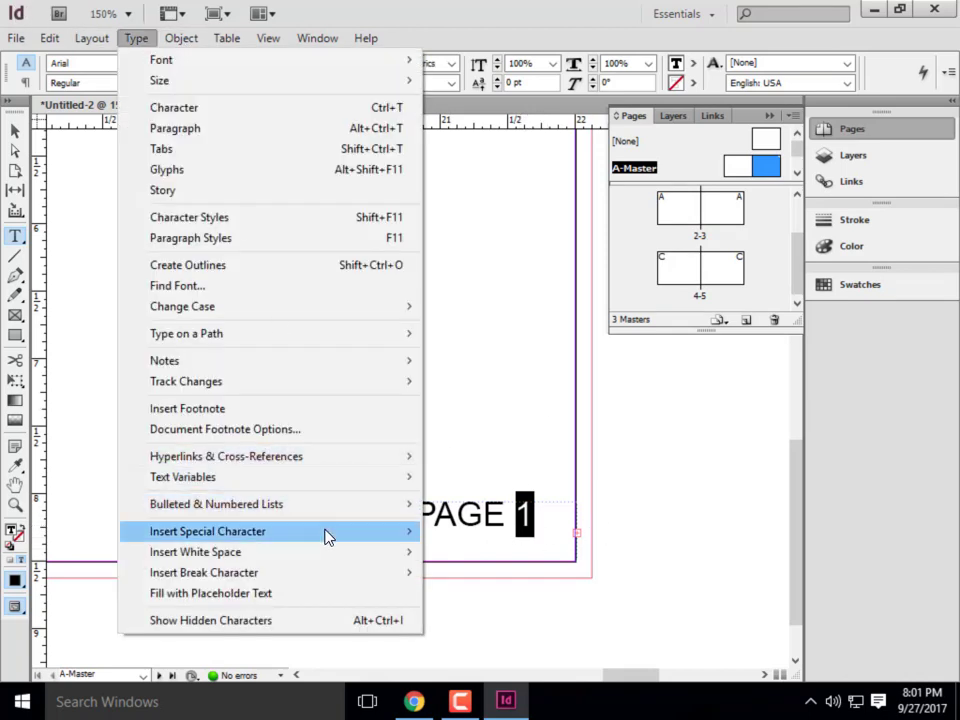
mouse_move(330, 535)
mouse_move(506, 555)
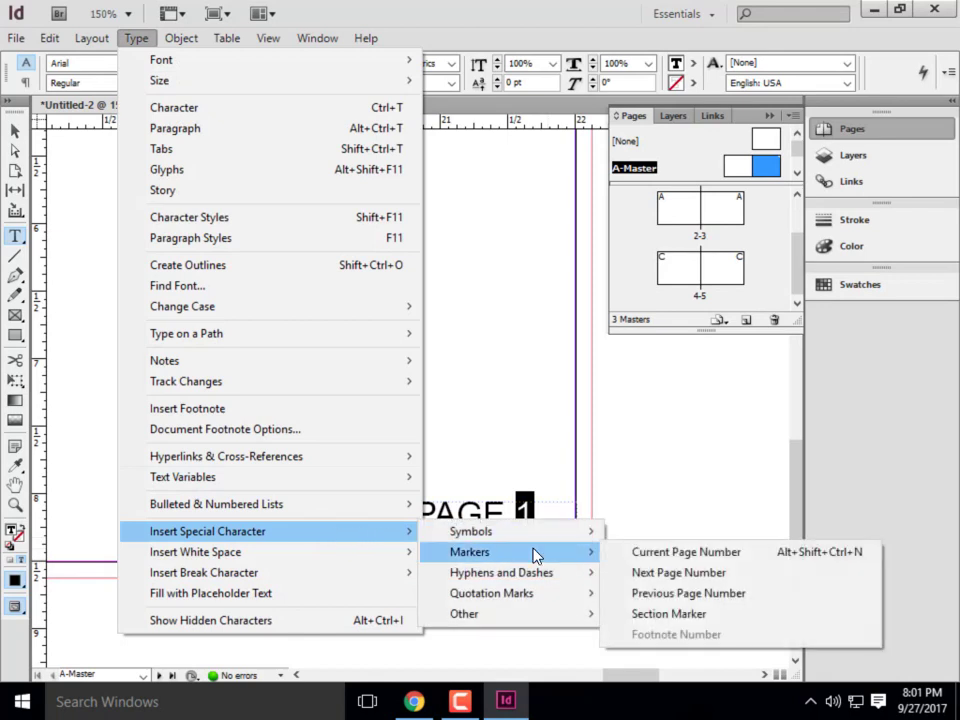
left_click(645, 553)
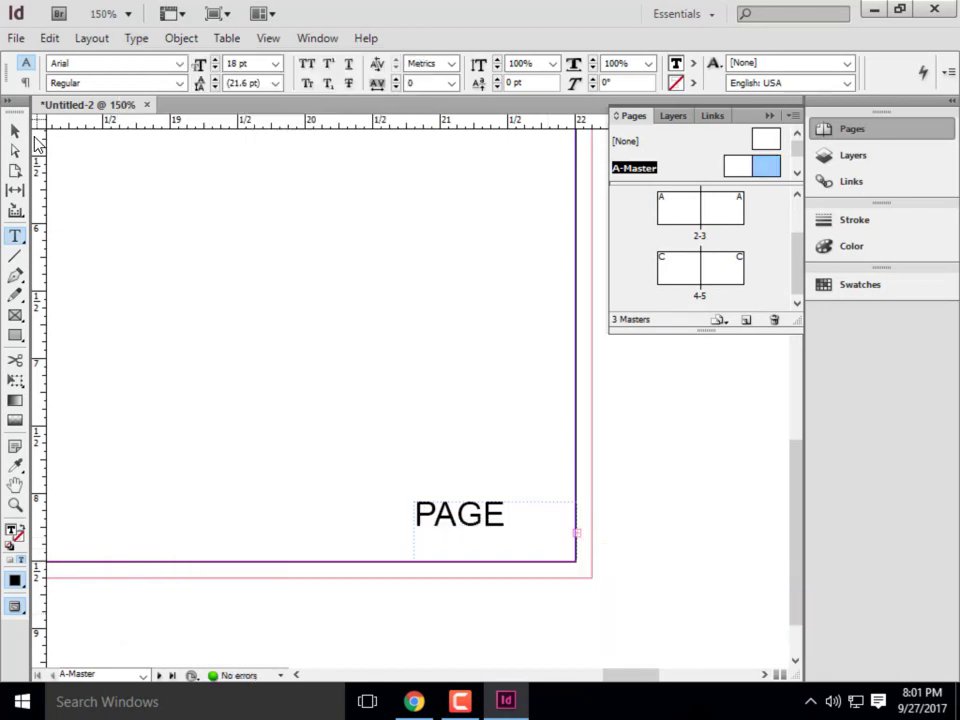
- Delete the surplus XA line from the PAGE A frame and resize the frame to about 1.25 in by 0.31 in
left_click(15, 131)
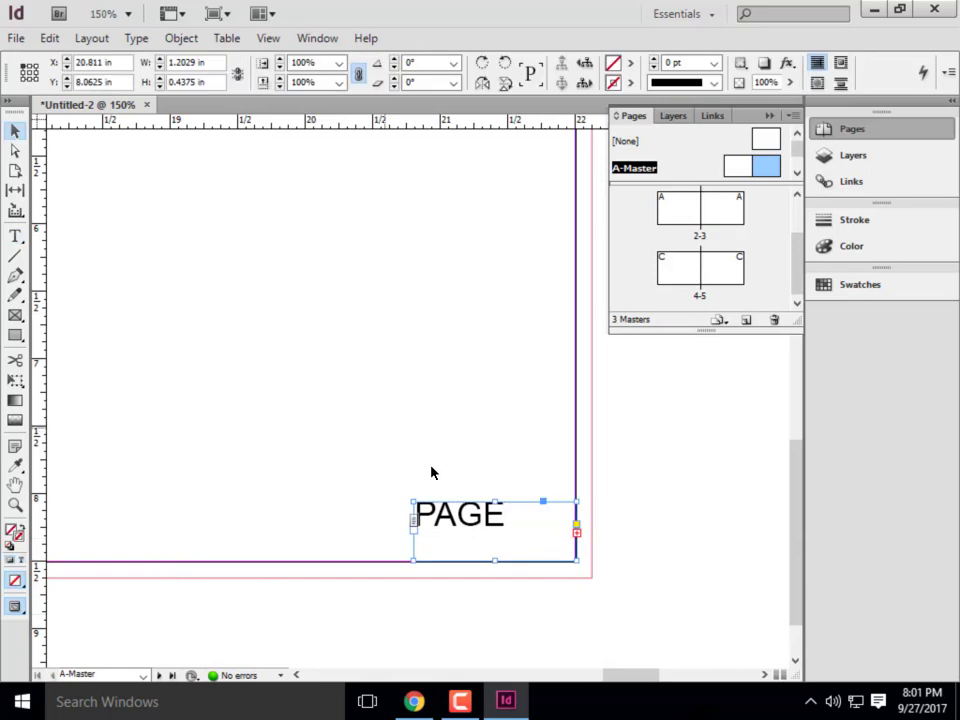
left_click_drag(575, 563, 658, 585)
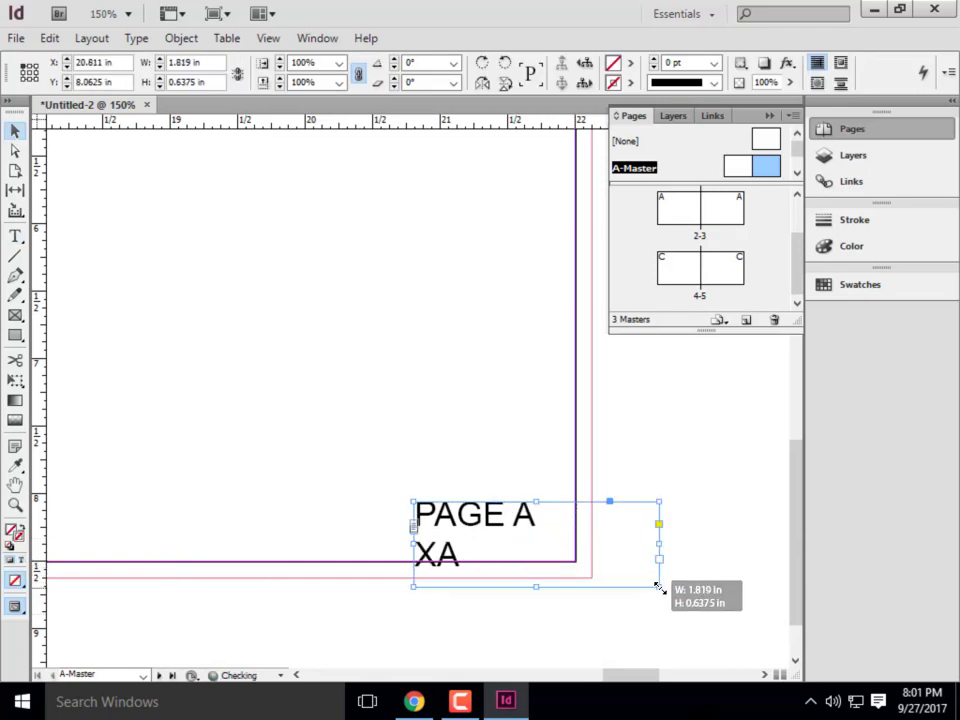
double_click(462, 569)
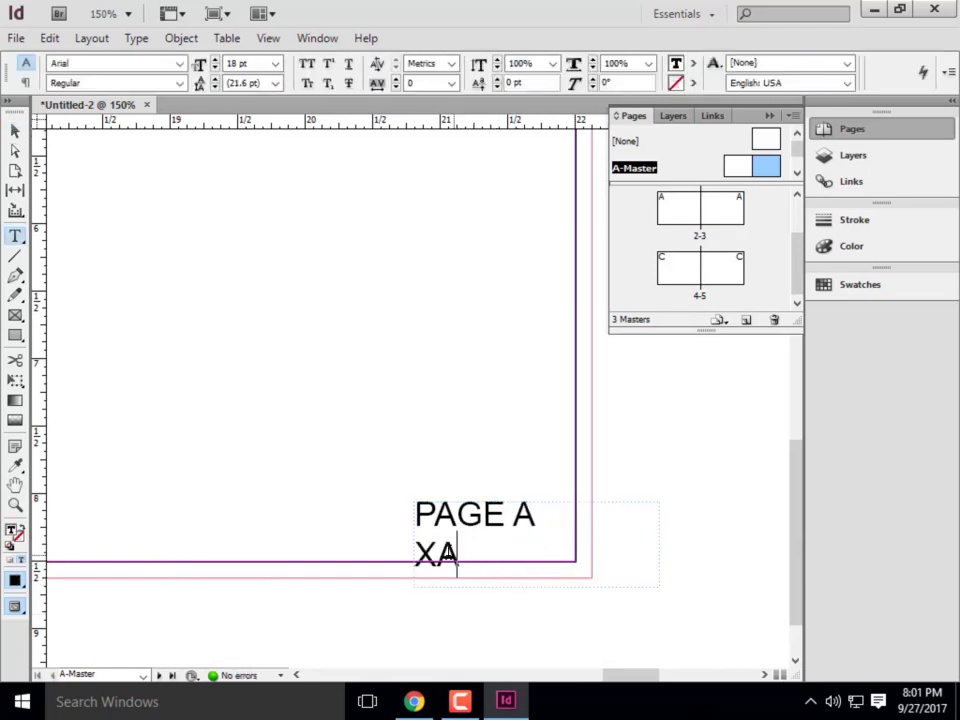
left_click_drag(459, 556, 400, 551)
key("BackSpace")
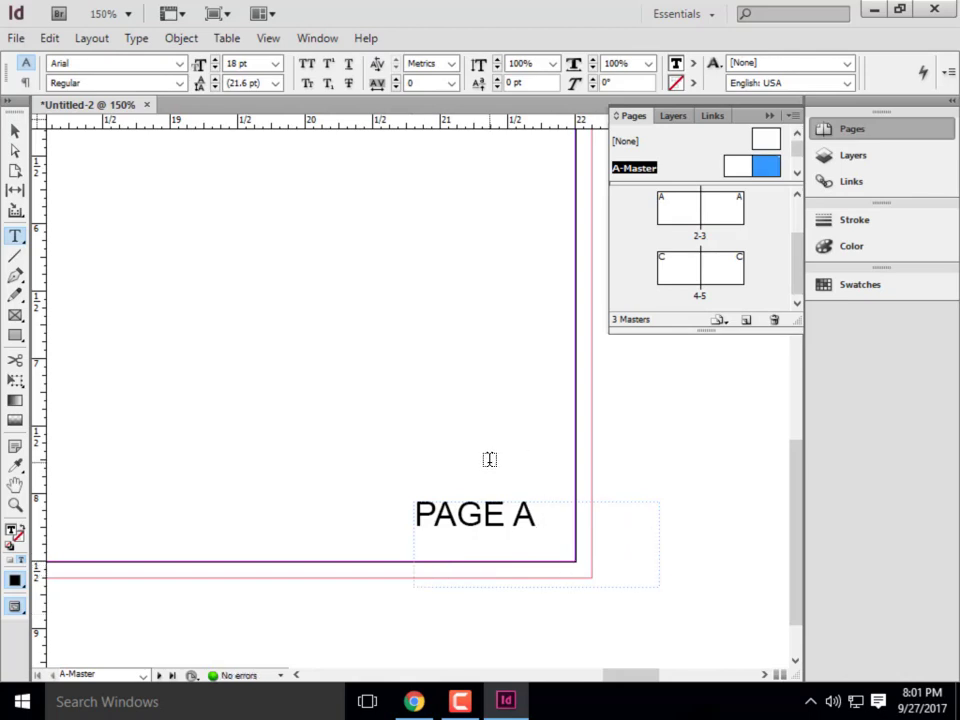
key("Escape")
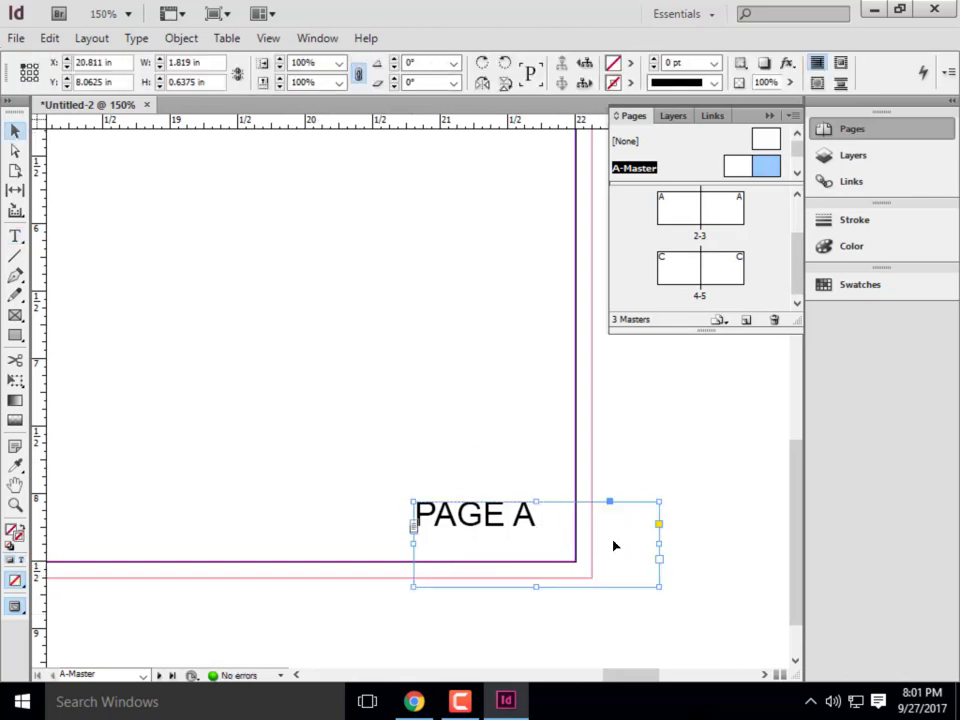
left_click_drag(659, 585, 583, 543)
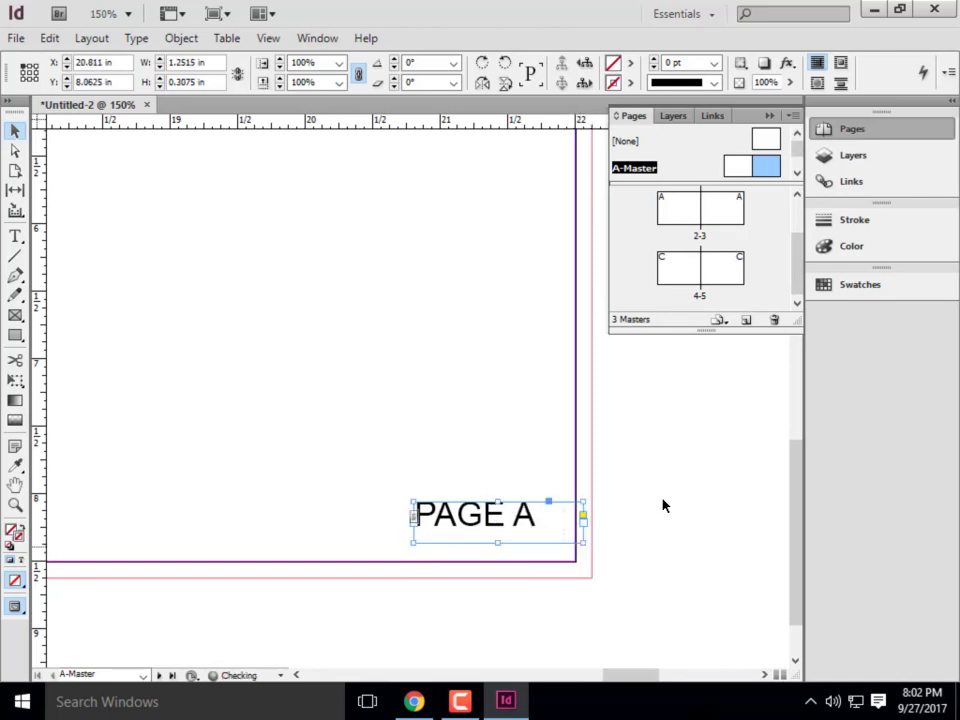
- Examine page 1 and the 2-3 and 4-5 spreads for the page-number label from A-Master
left_click_drag(739, 225, 776, 234)
double_click(718, 222)
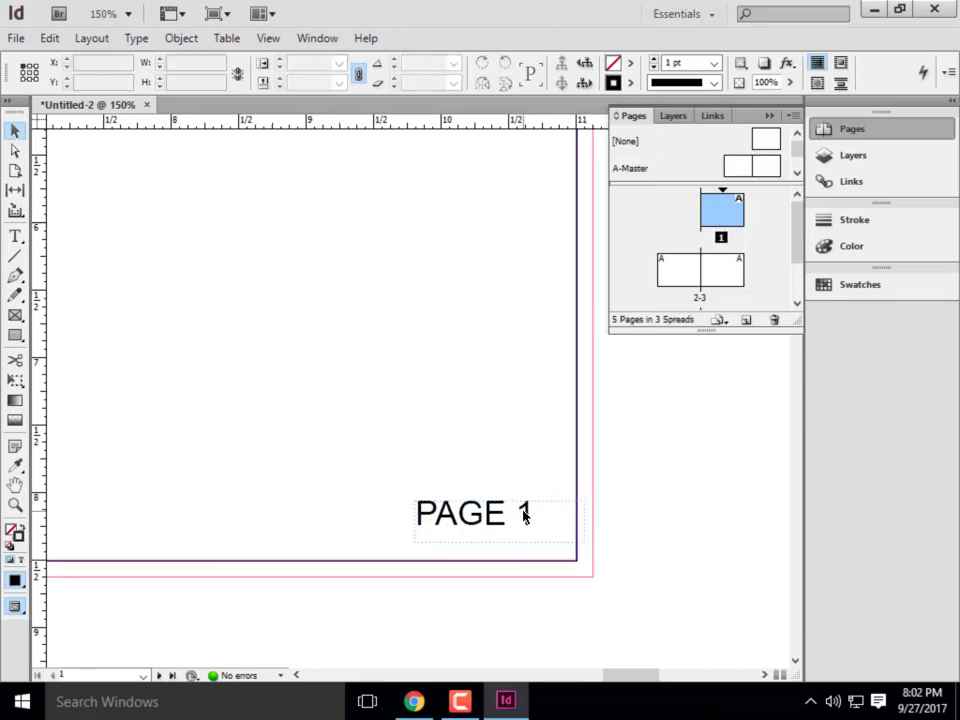
double_click(682, 272)
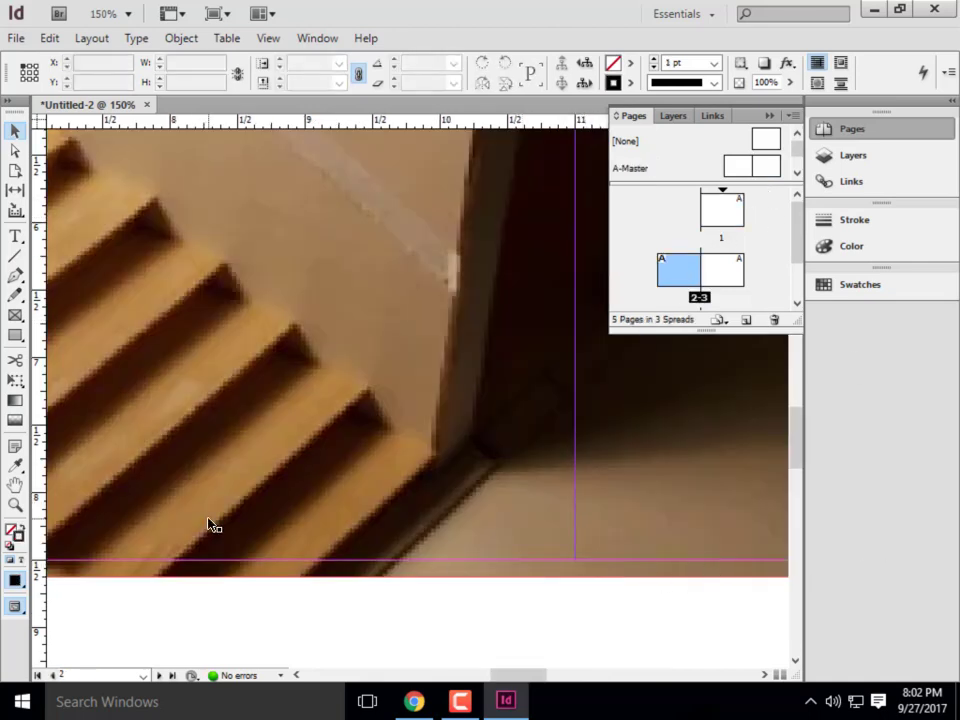
key("ctrl+minus")
key("ctrl+minus")
key("ctrl+minus")
key("ctrl+minus")
key("ctrl+minus")
key("ctrl+minus")
key("ctrl+equal")
key("ctrl+equal")
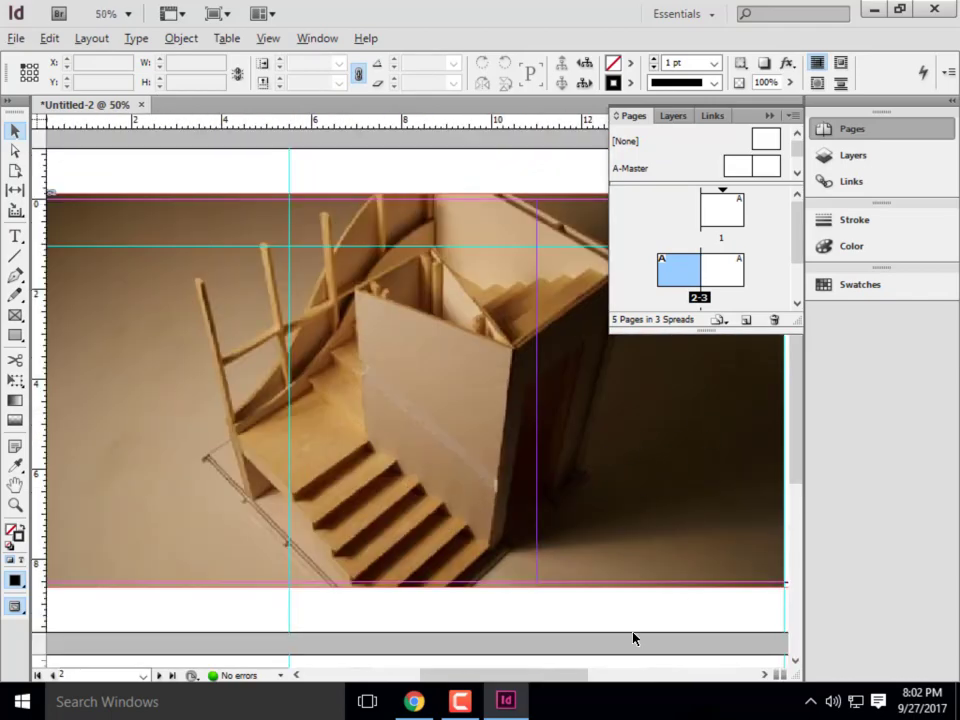
left_click_drag(525, 677, 540, 592)
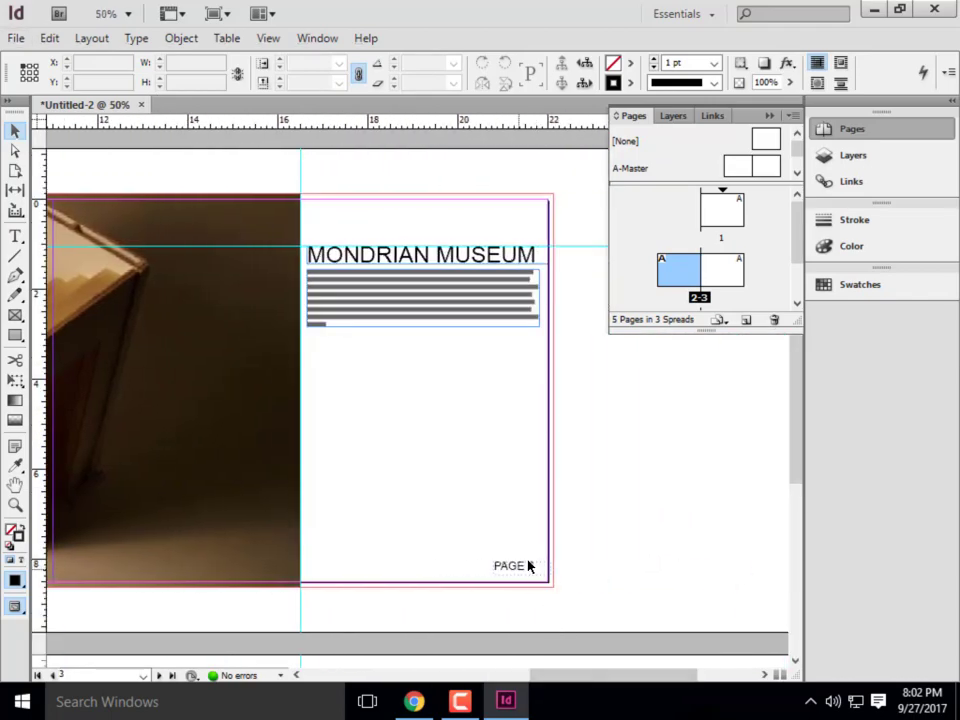
scroll(534, 550, "down", 10)
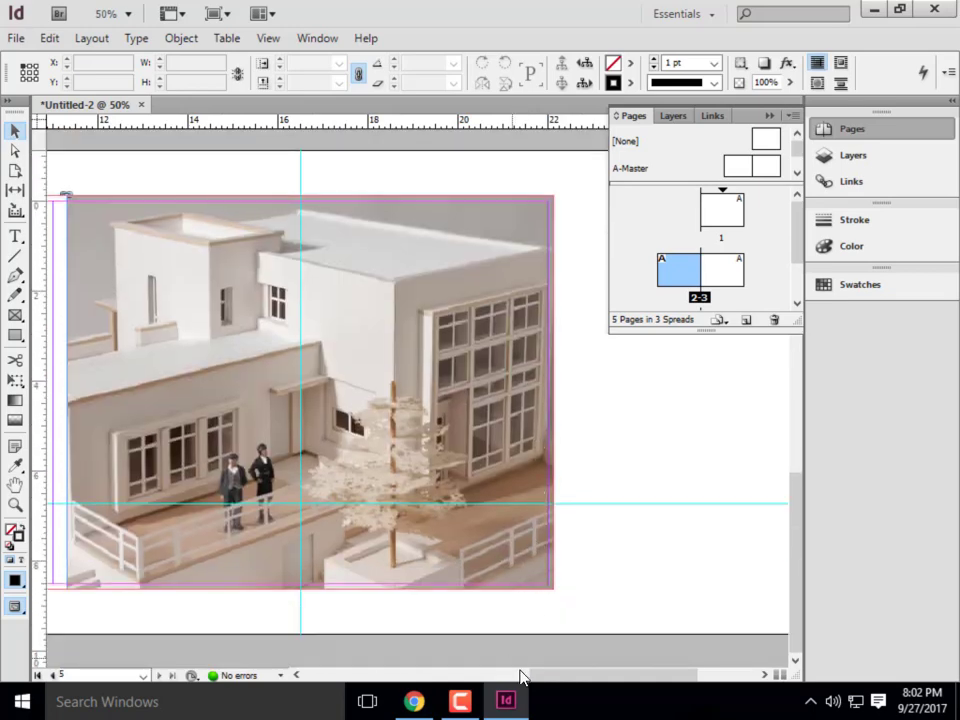
left_click_drag(520, 677, 470, 677)
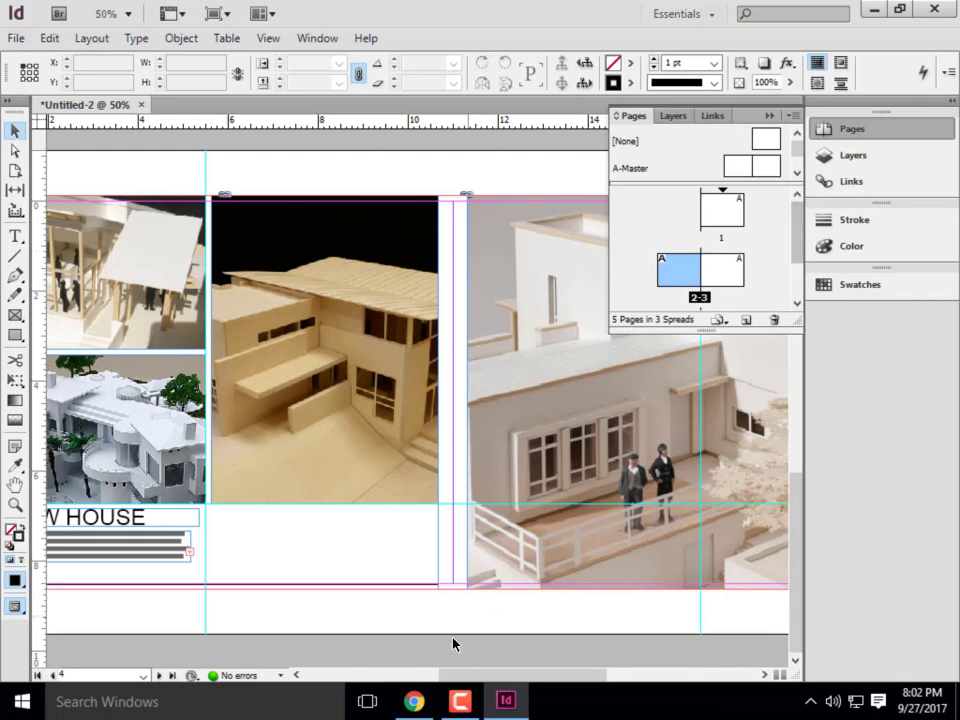
left_click_drag(454, 677, 566, 680)
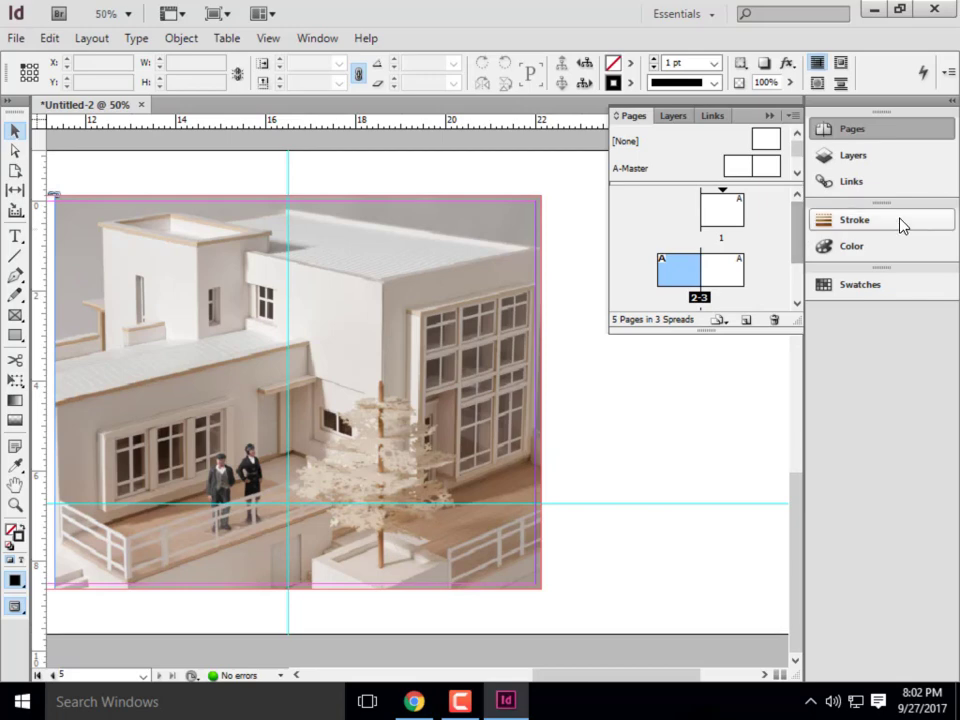
- Copy the PAGE A label to A-Master's left-hand page and place it in the lower outer corner at about X 0.2 in, Y 8.07 in
double_click(777, 178)
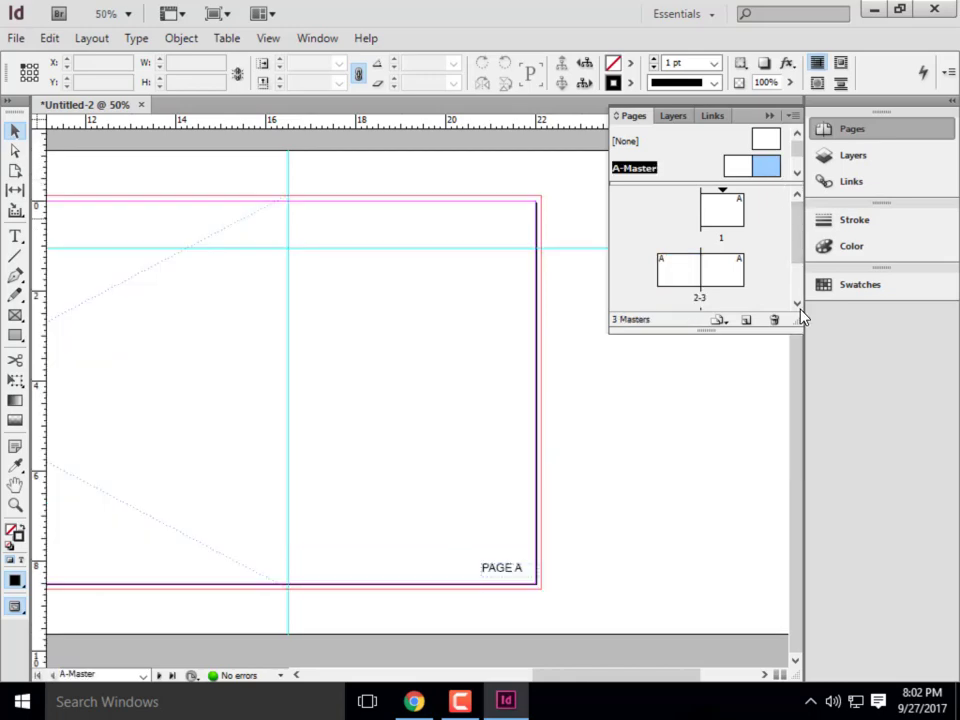
left_click(508, 570)
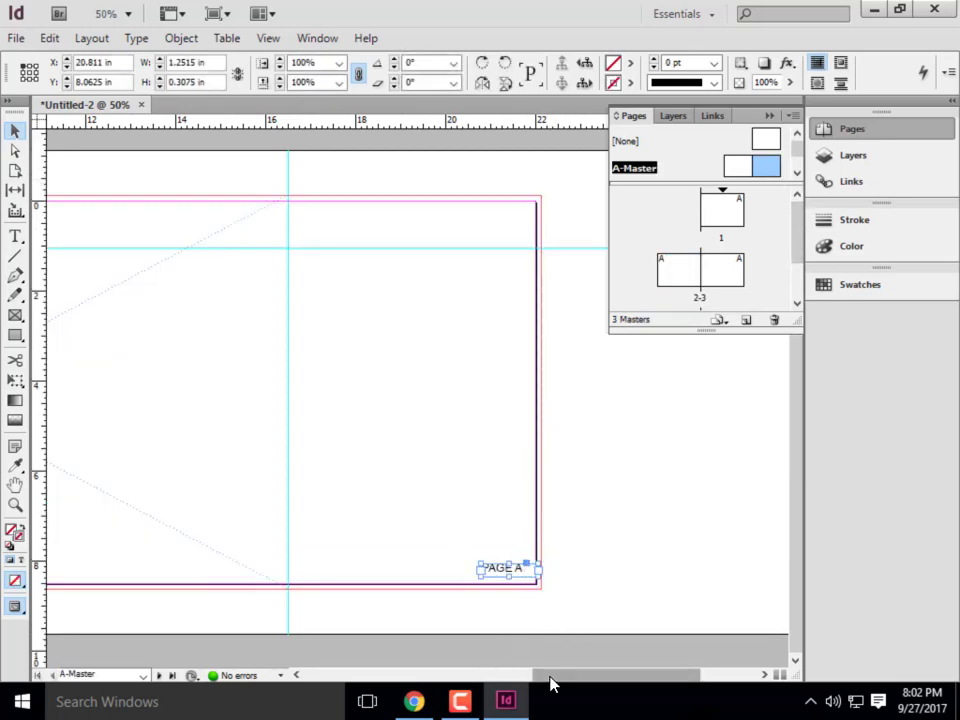
left_click_drag(550, 676, 380, 678)
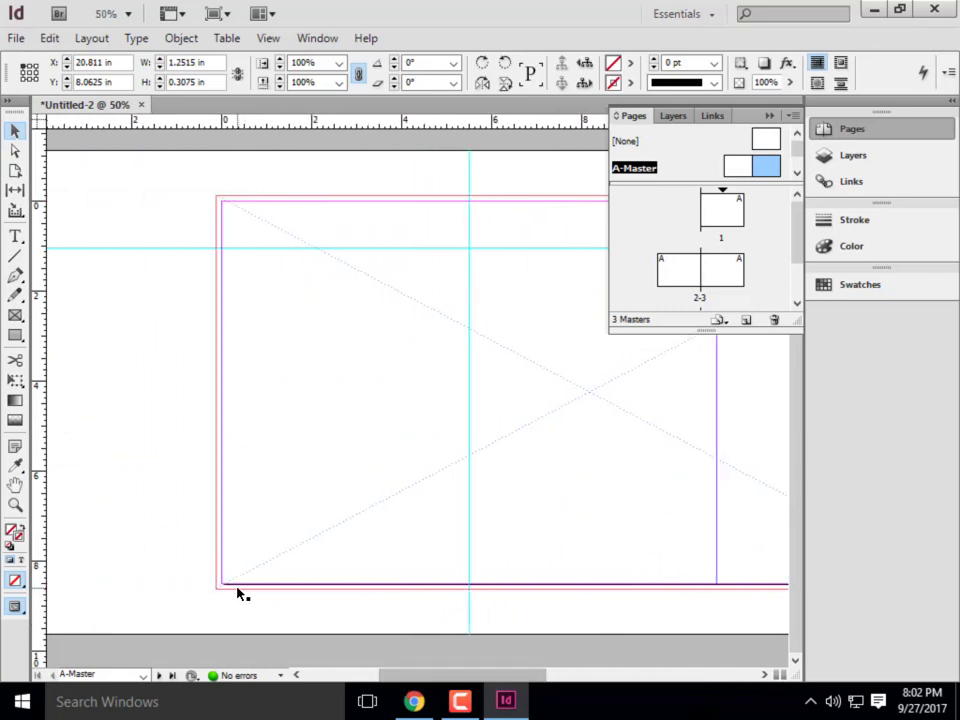
key("ctrl+v")
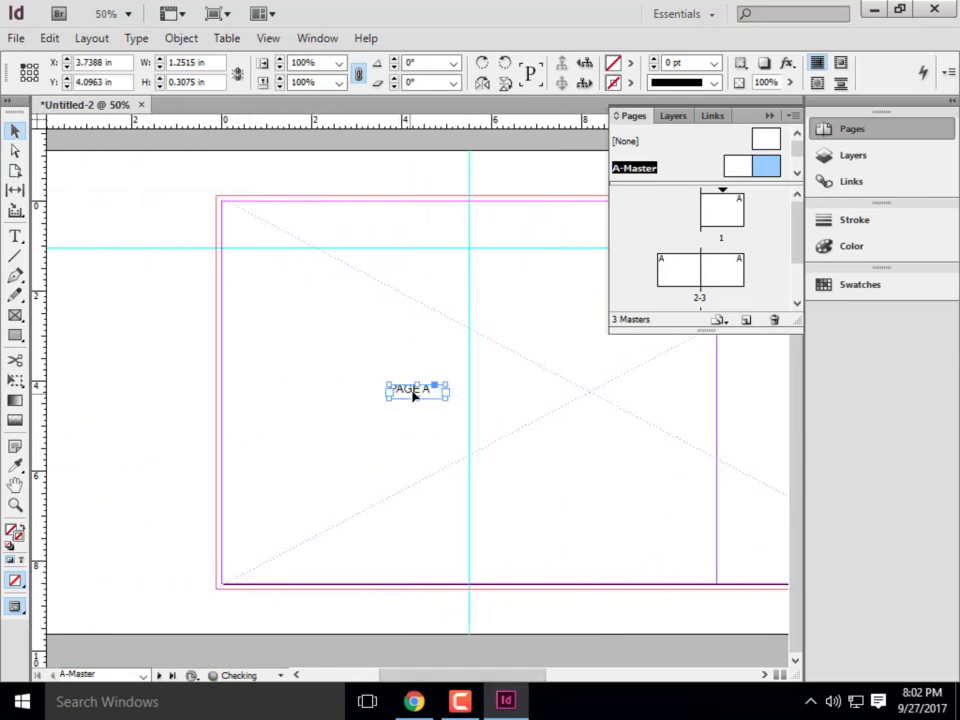
left_click_drag(411, 395, 253, 573)
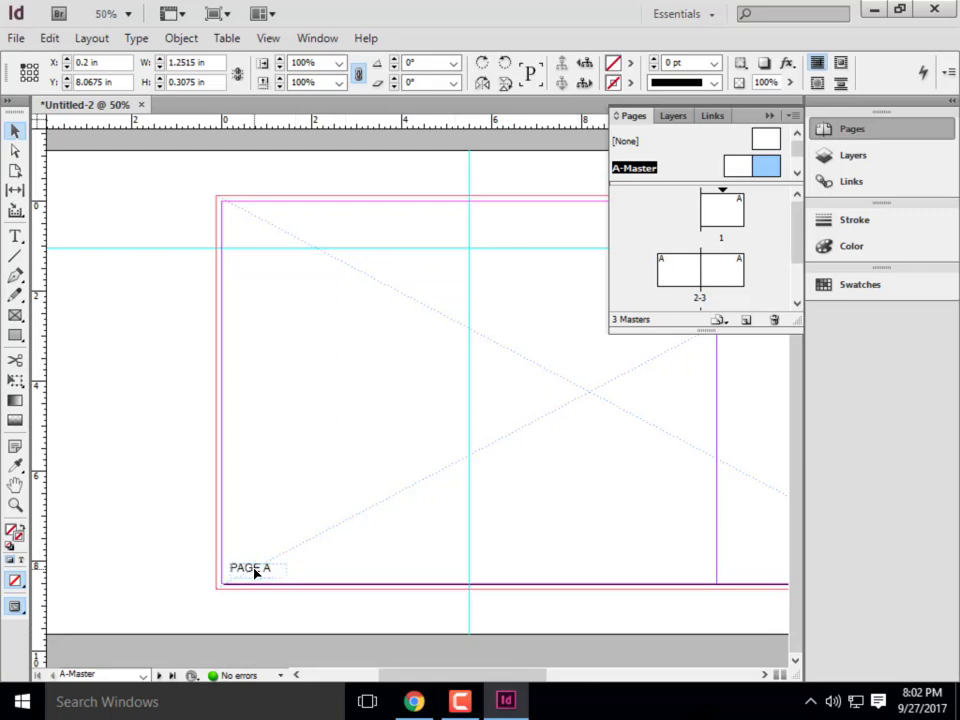
- Copy both page-number labels from the A-Master spread and paste them in place on the B-Master spread
left_click_drag(448, 683, 591, 677)
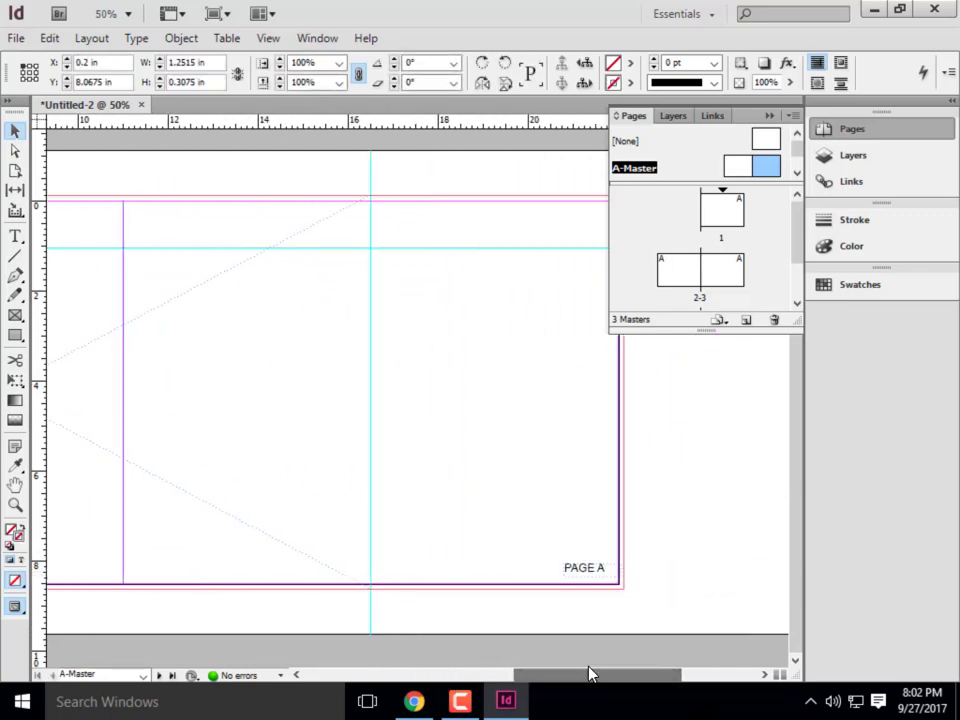
left_click(598, 571, "shift")
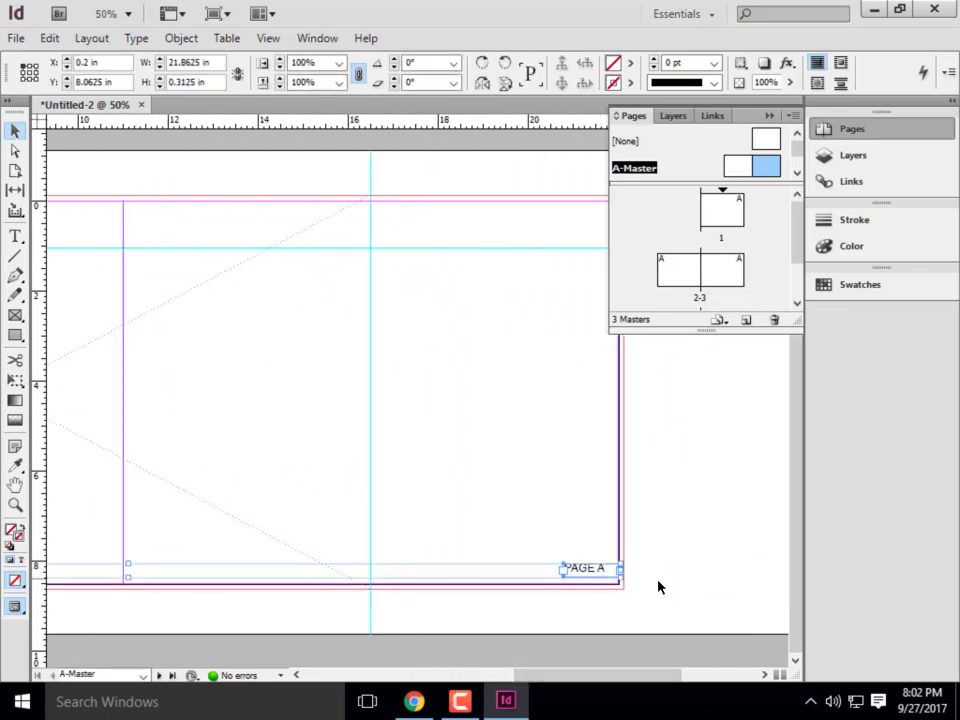
left_click(680, 278)
left_click(797, 172)
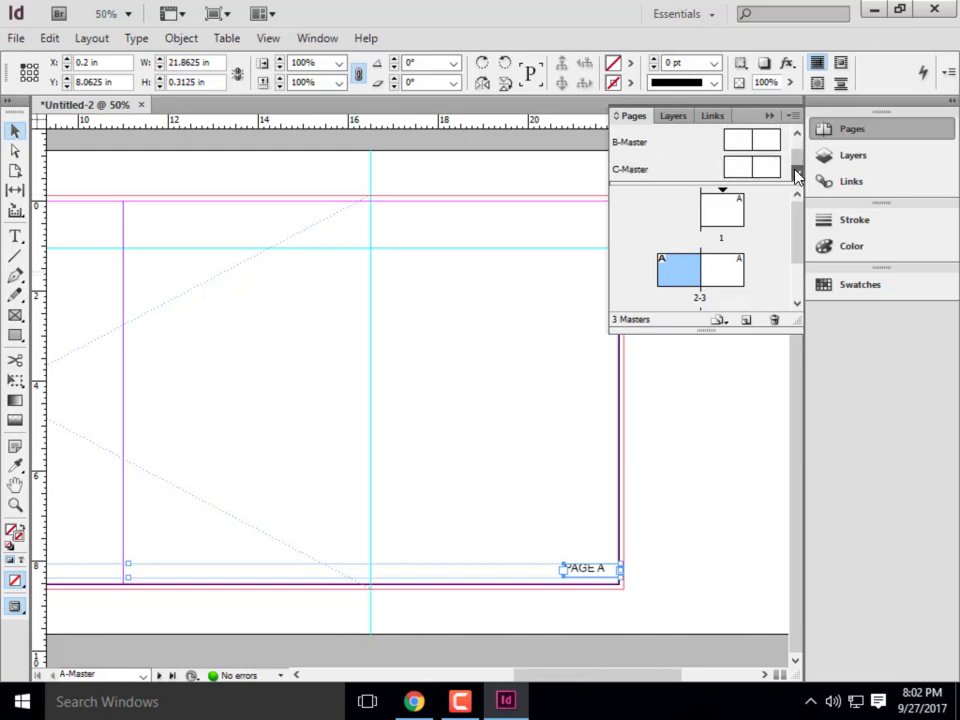
left_click(797, 134)
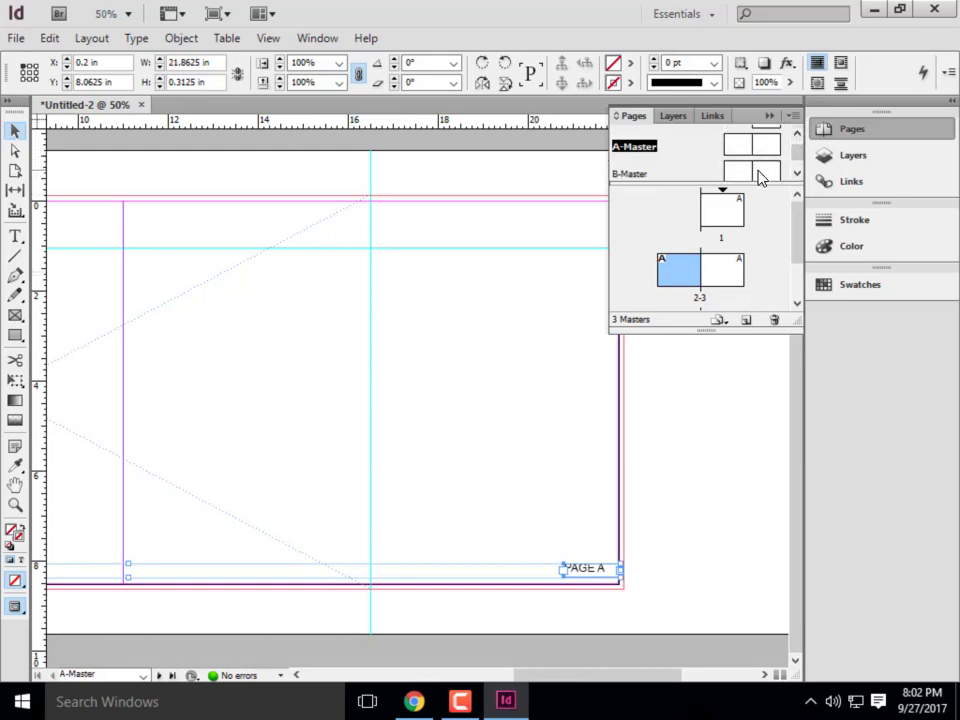
double_click(757, 172)
left_click(304, 568)
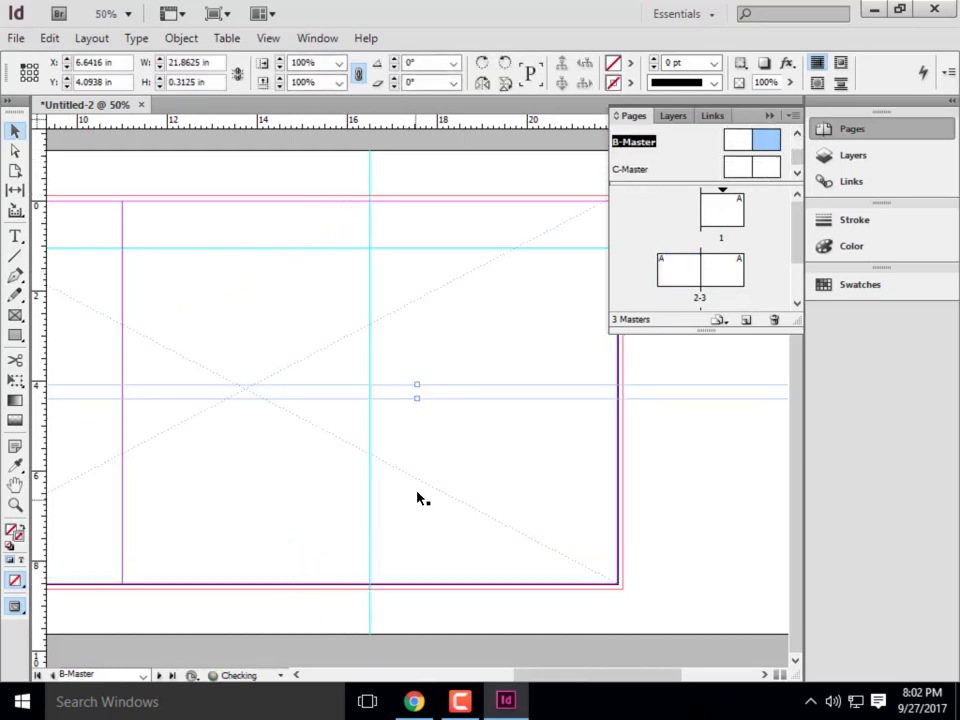
right_click(461, 440)
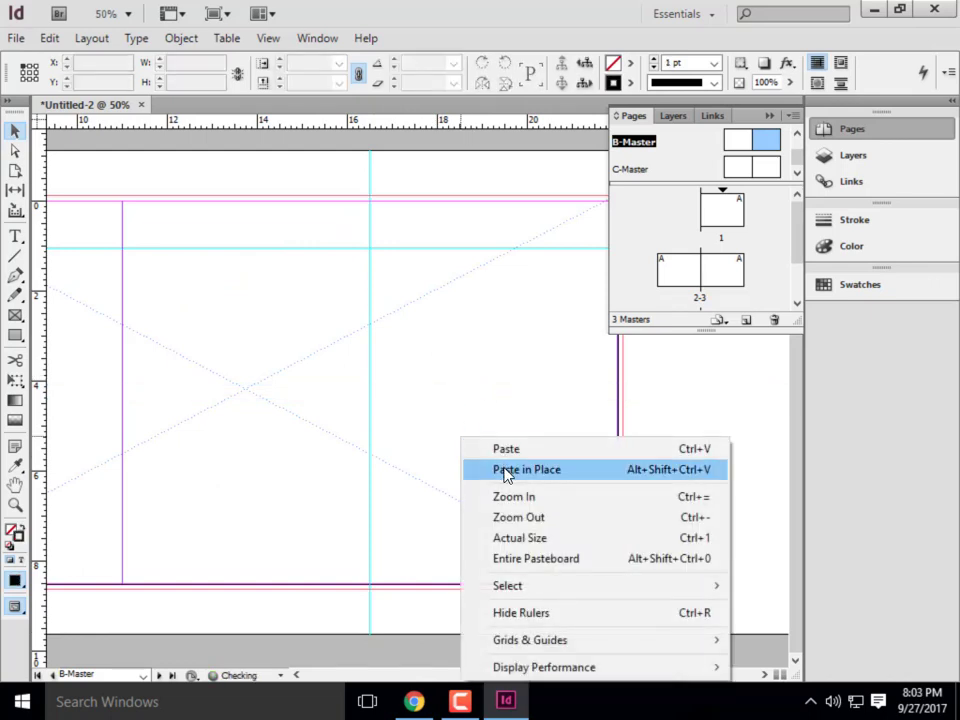
left_click(508, 469)
left_click(596, 588)
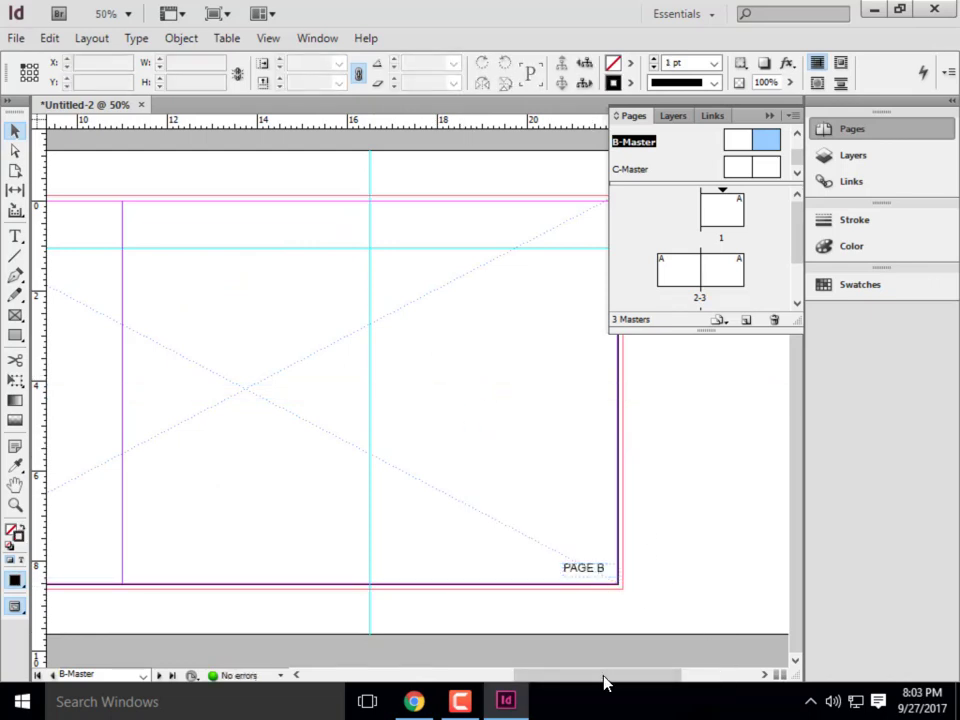
- Paste the copied pair of page-number labels in place on the C-Master spread
left_click_drag(604, 677, 550, 676)
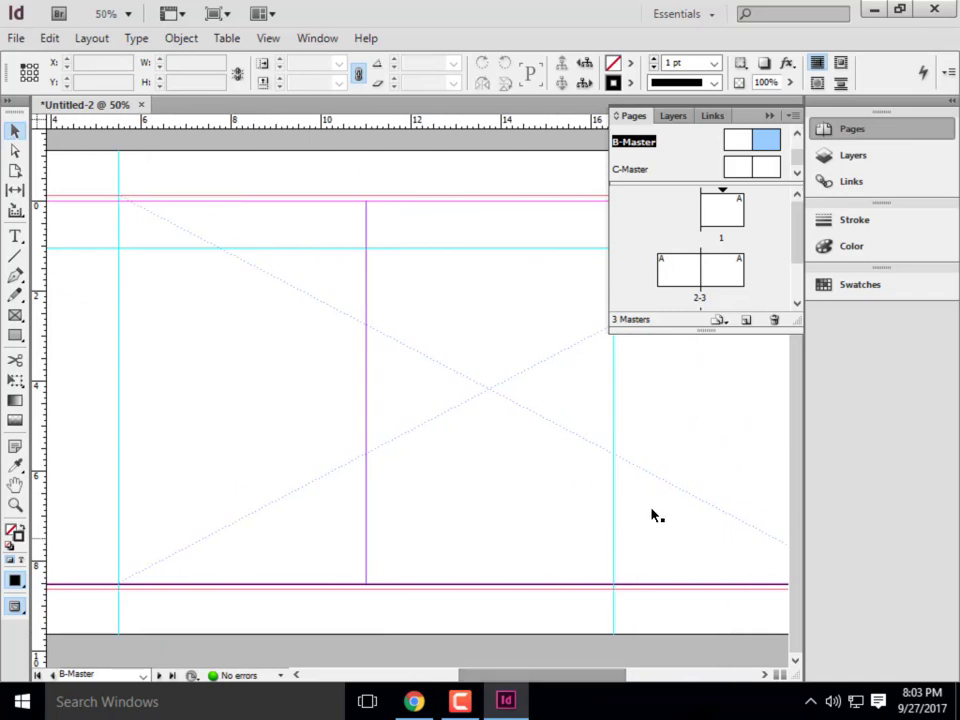
double_click(778, 172)
right_click(444, 492)
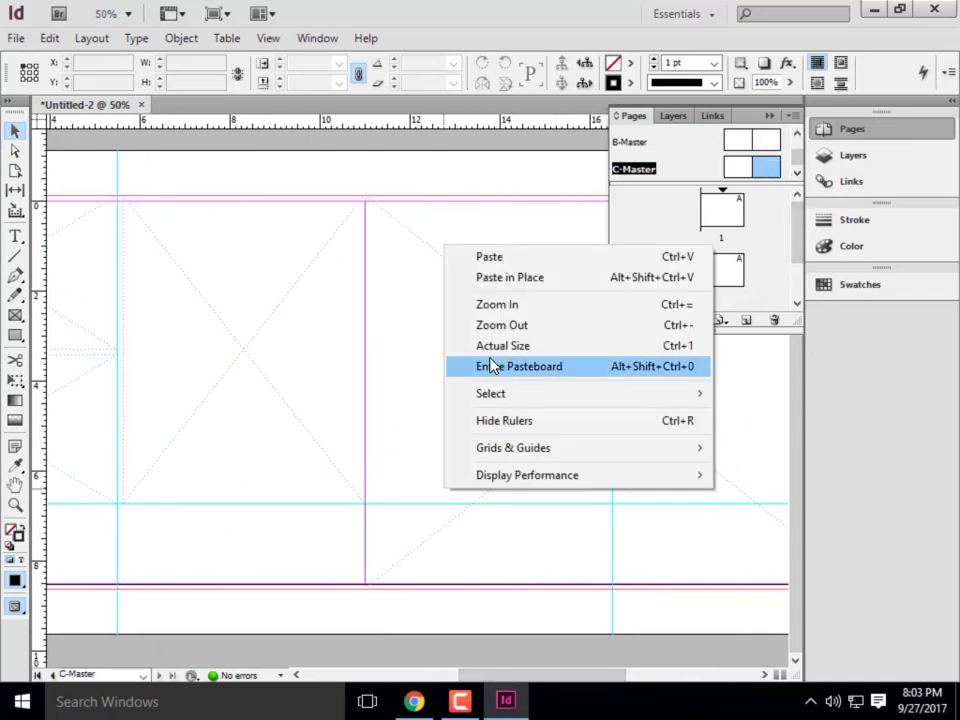
left_click(506, 277)
left_click_drag(542, 676, 633, 678)
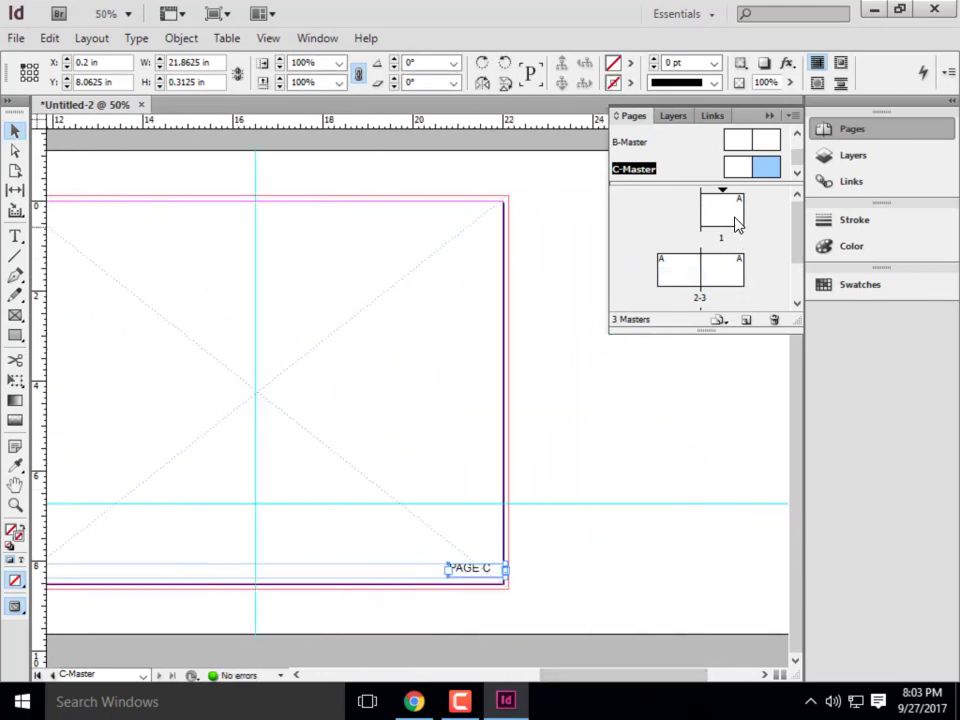
- Examine page 1 and the outer corners of the 2-3 and 4-5 spreads for the page-number labels
double_click(736, 224)
double_click(673, 283)
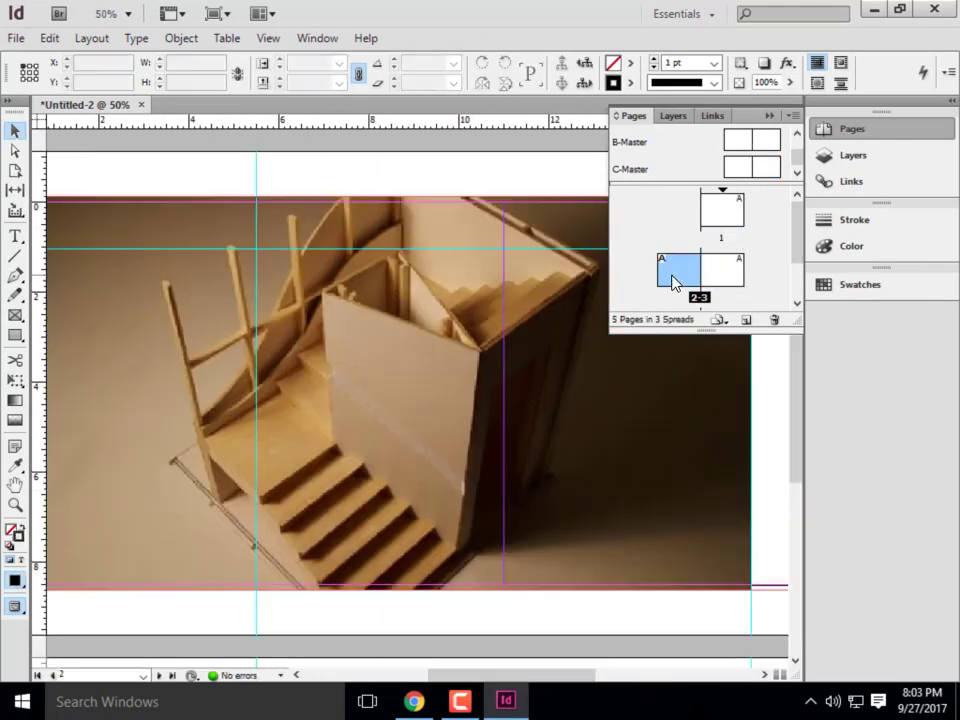
left_click_drag(437, 674, 407, 684)
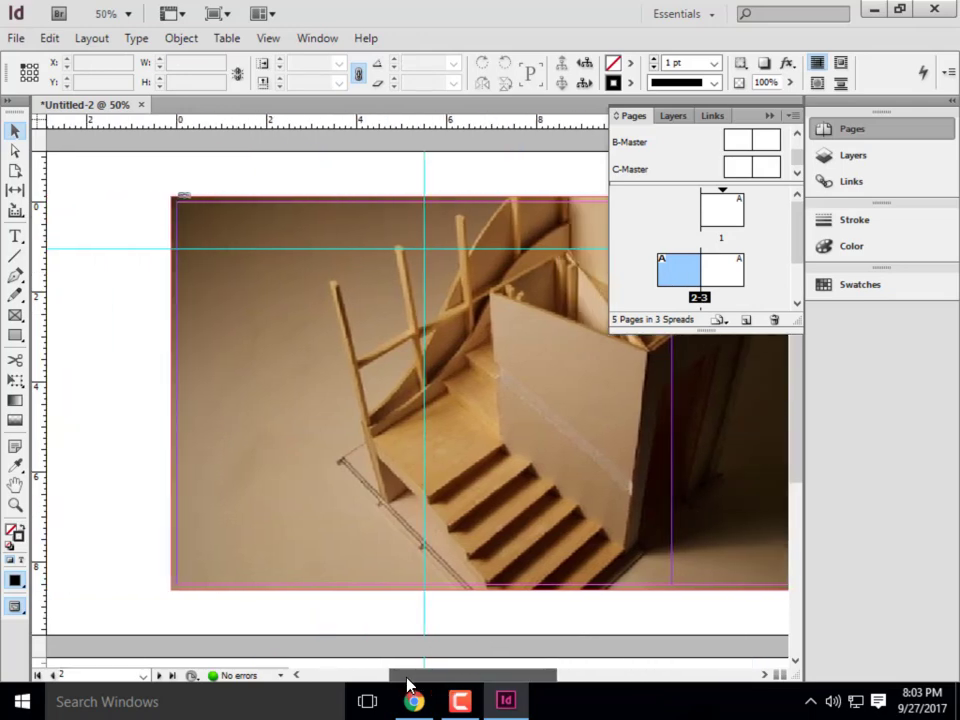
left_click_drag(500, 678, 621, 688)
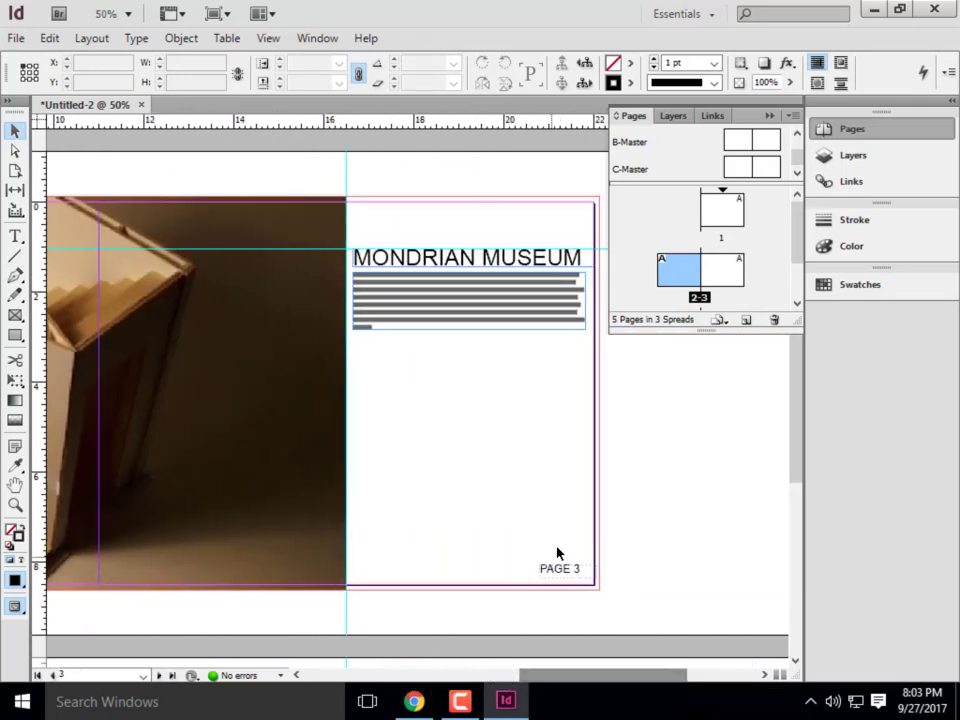
left_click_drag(798, 223, 799, 260)
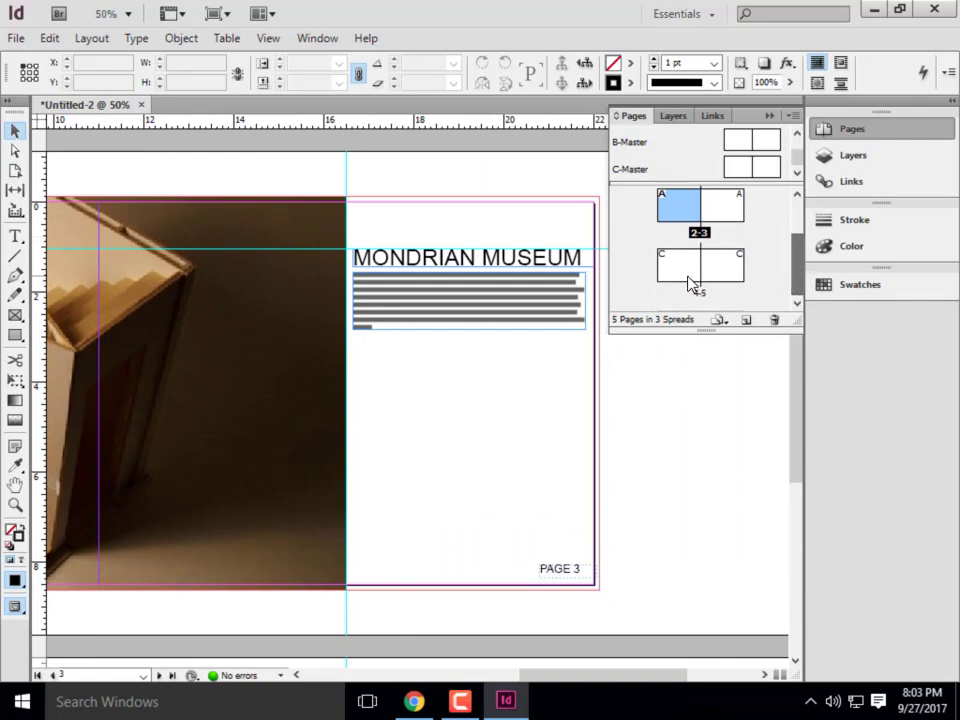
double_click(690, 283)
left_click_drag(456, 672, 652, 678)
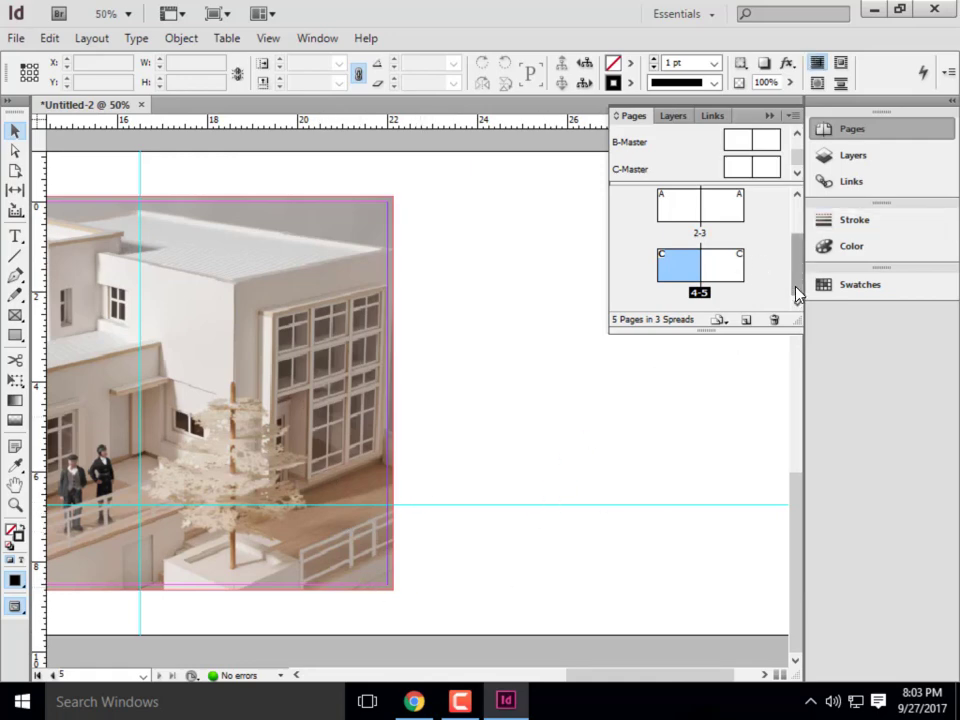
- Move page 4 with its C-Master layout ahead of page 2 and check the page-number labels on the reordered spreads
left_click_drag(720, 268, 670, 210)
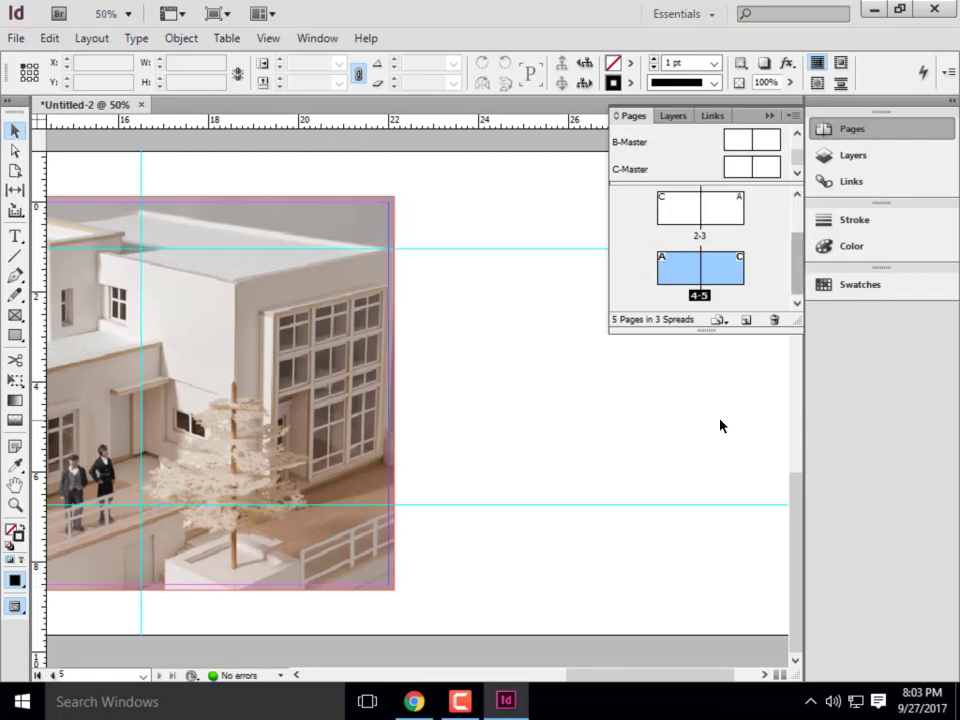
scroll(516, 634, "up", 2)
left_click_drag(600, 671, 432, 620)
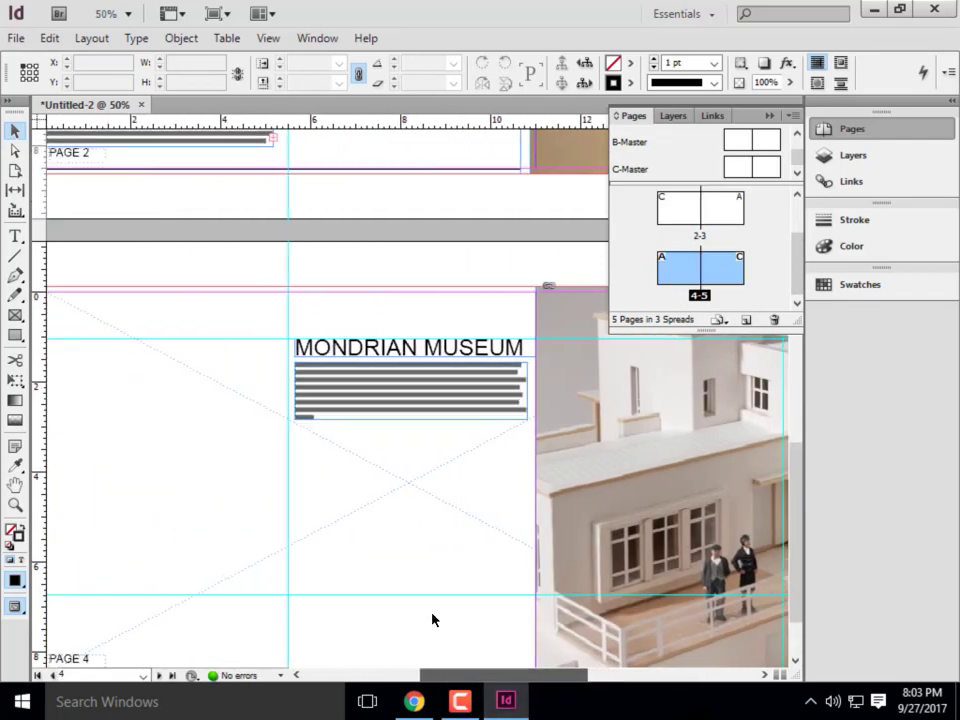
scroll(432, 620, "down", 2)
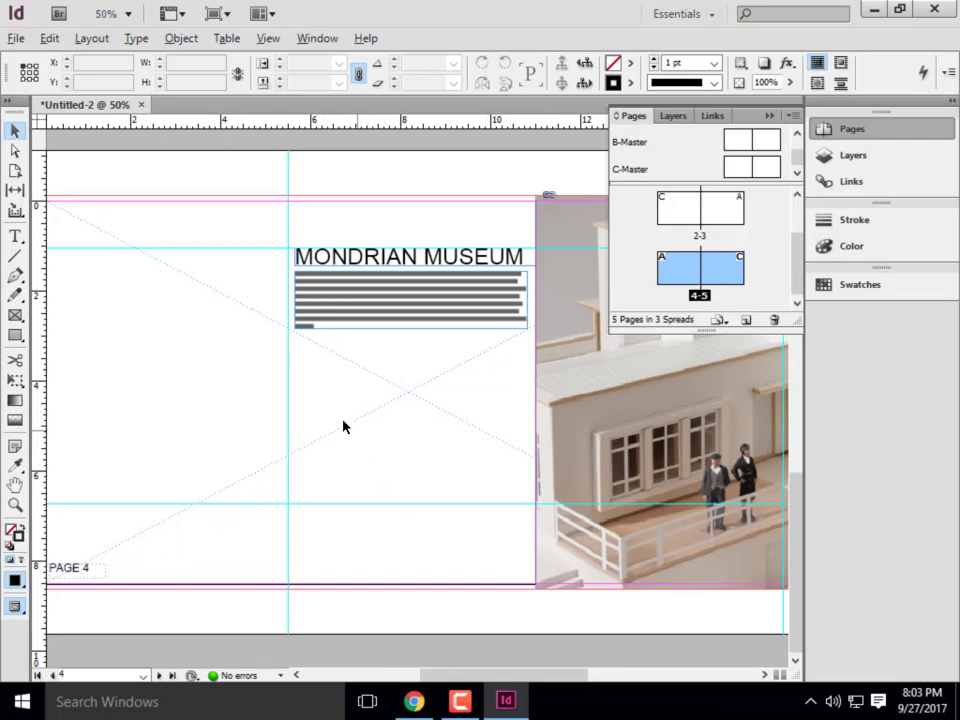
key("ctrl+minus")
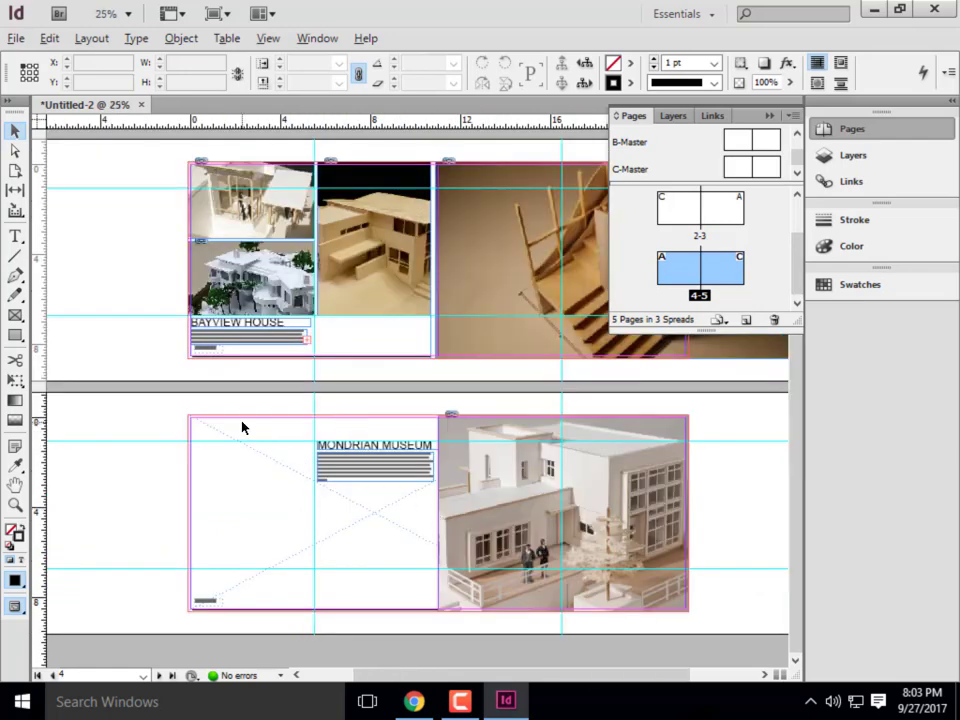
key("alt")
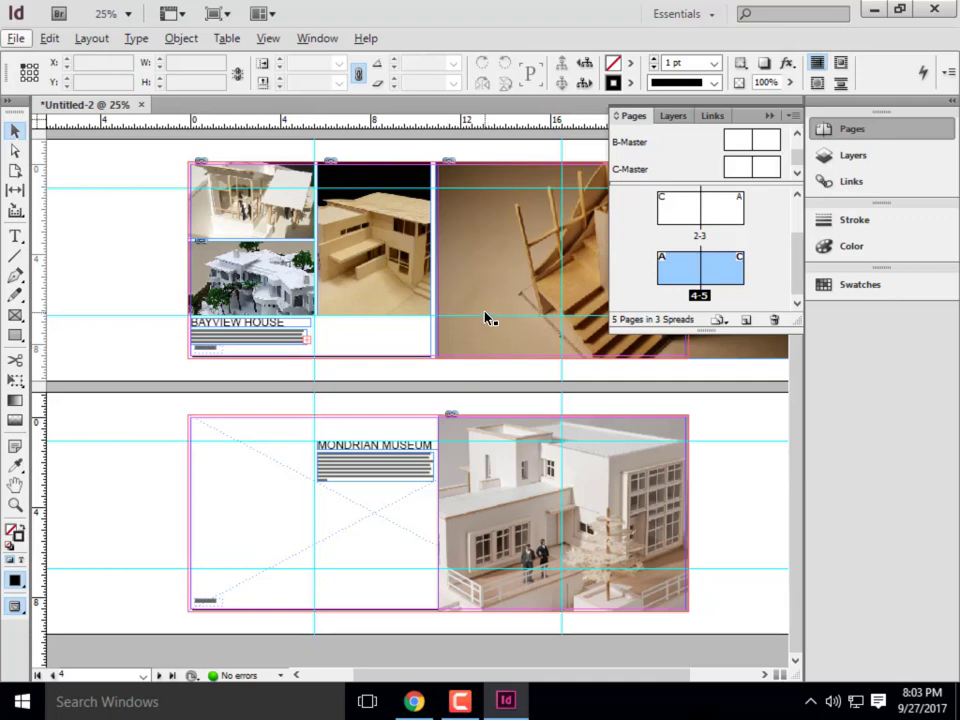
scroll(489, 317, "up", 5)
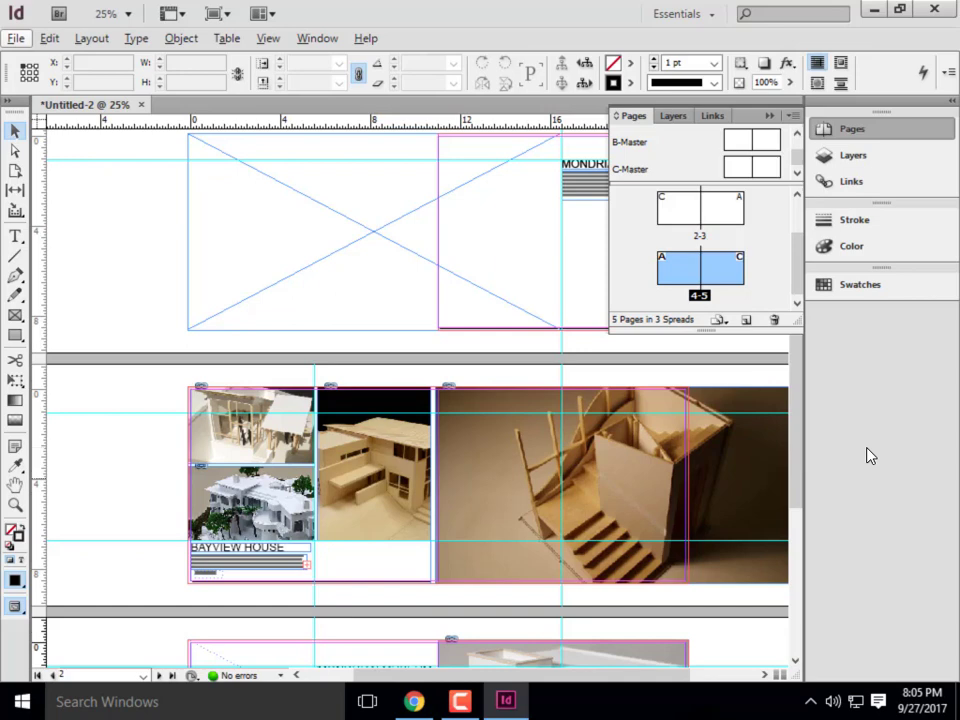
left_click(459, 701)
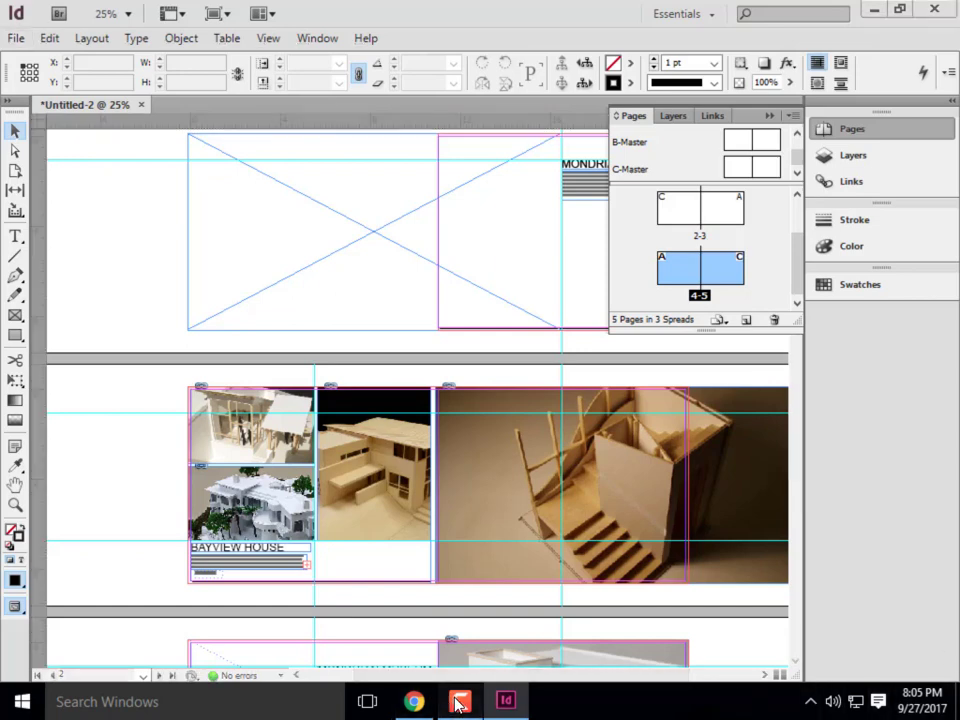